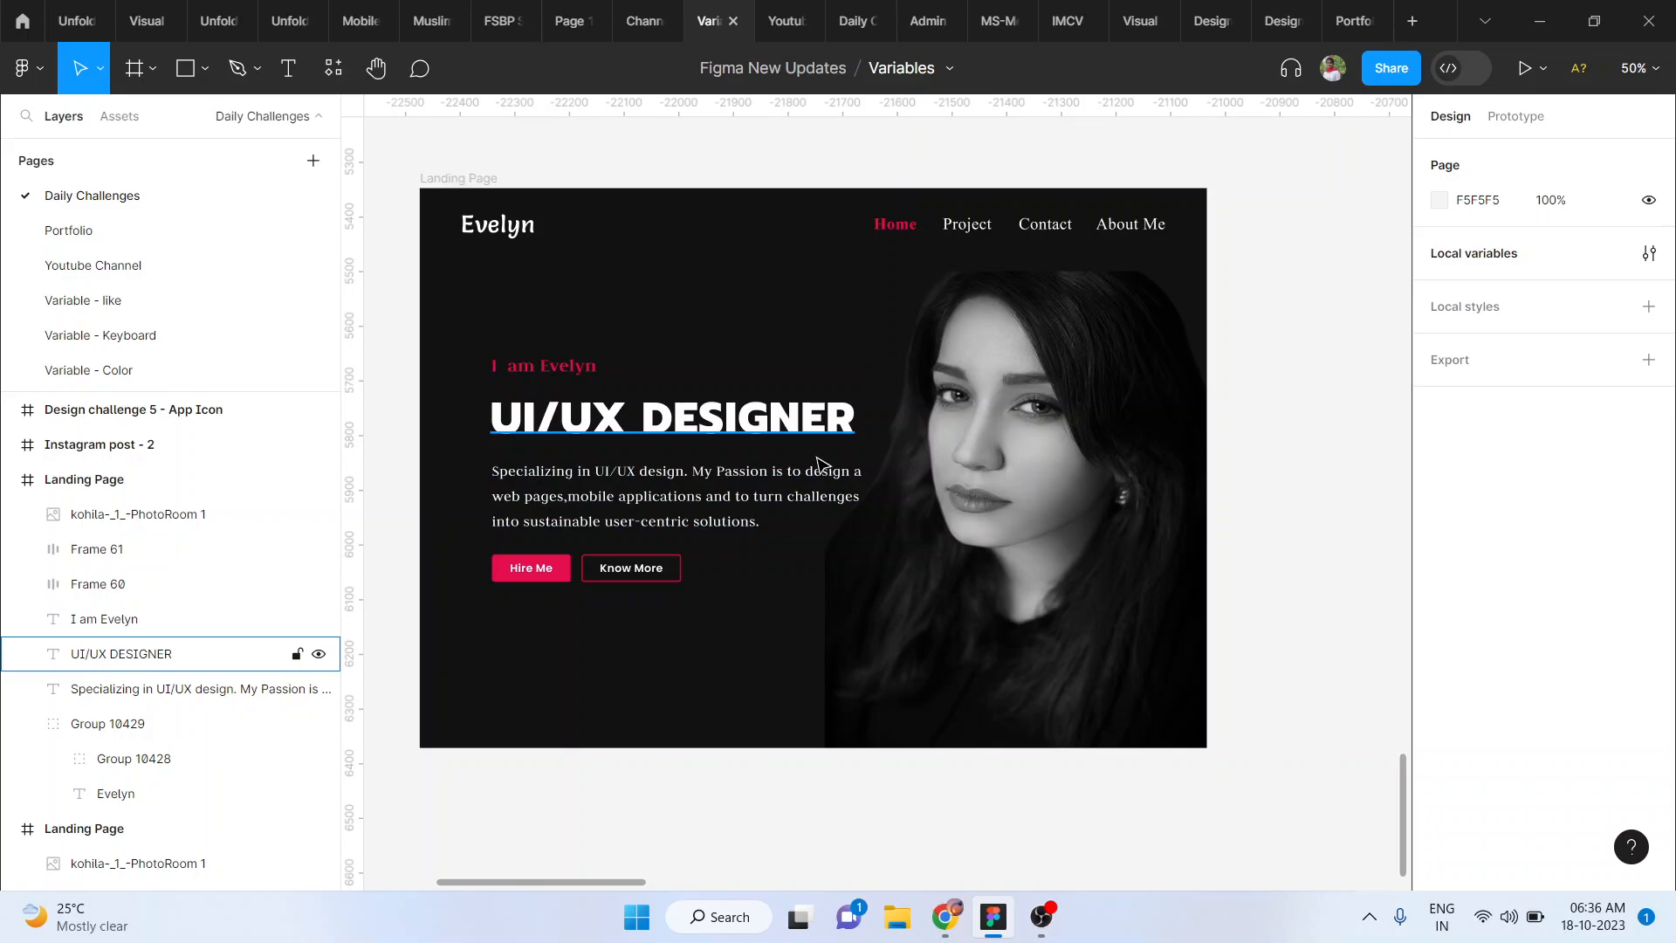
Step: Add a 1440 × 1024 Desktop frame beside the Landing Page frame and align it with that frame
scroll(817, 462, left, 6)
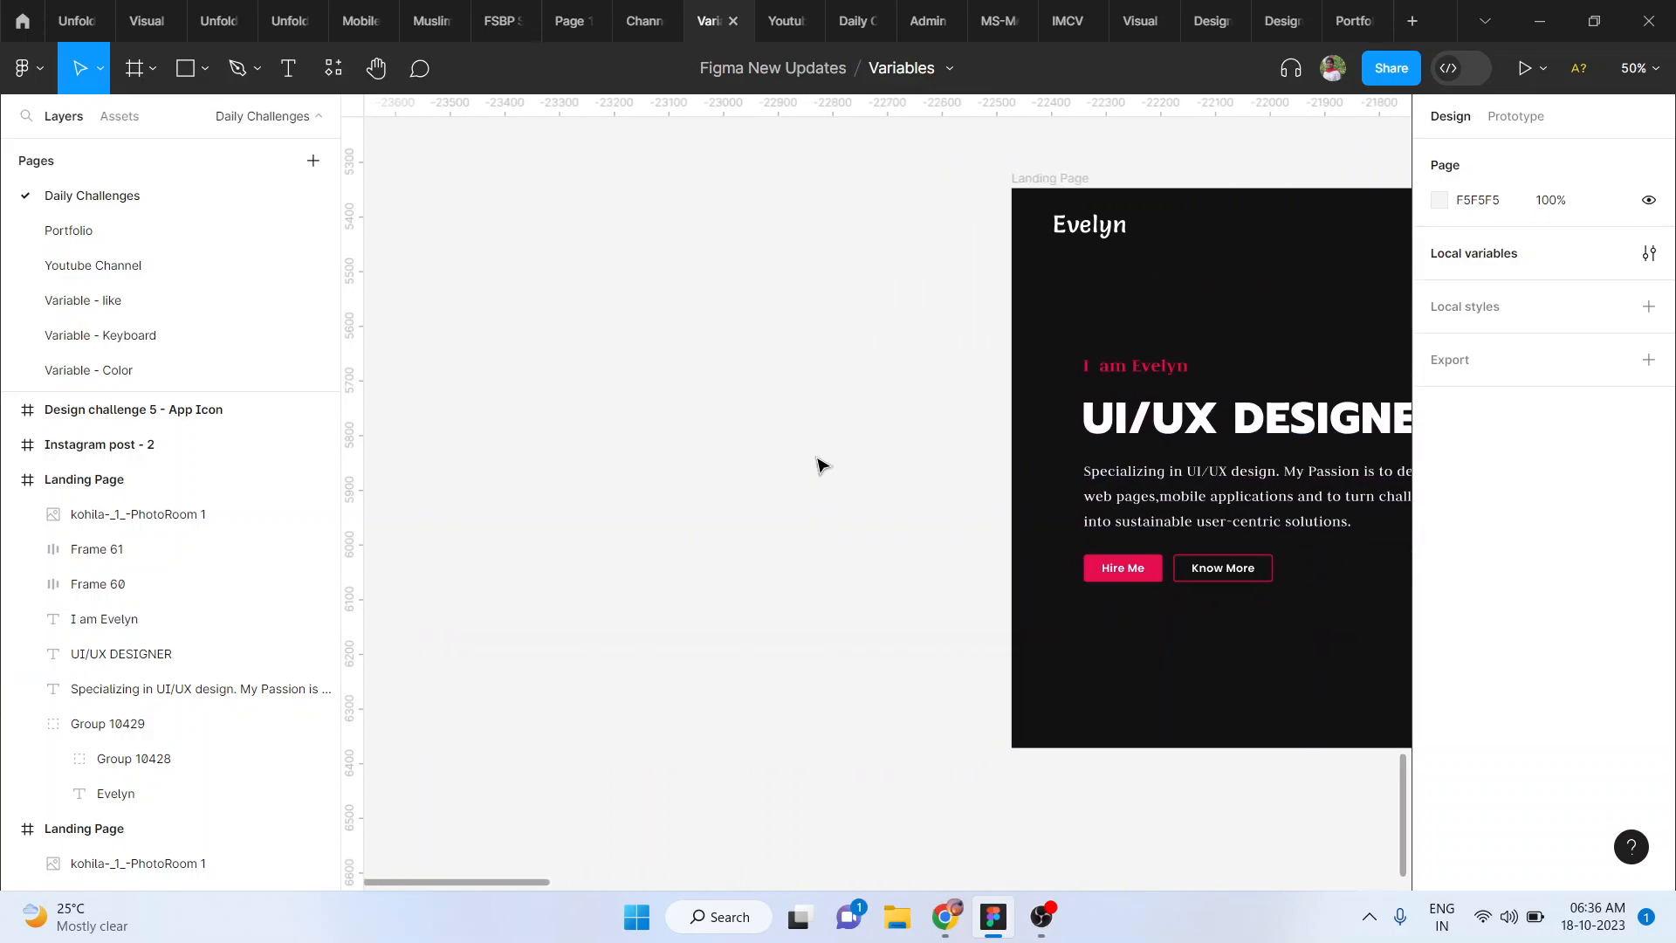
scroll(819, 461, down, 1)
scroll(818, 461, left, 2)
key(f)
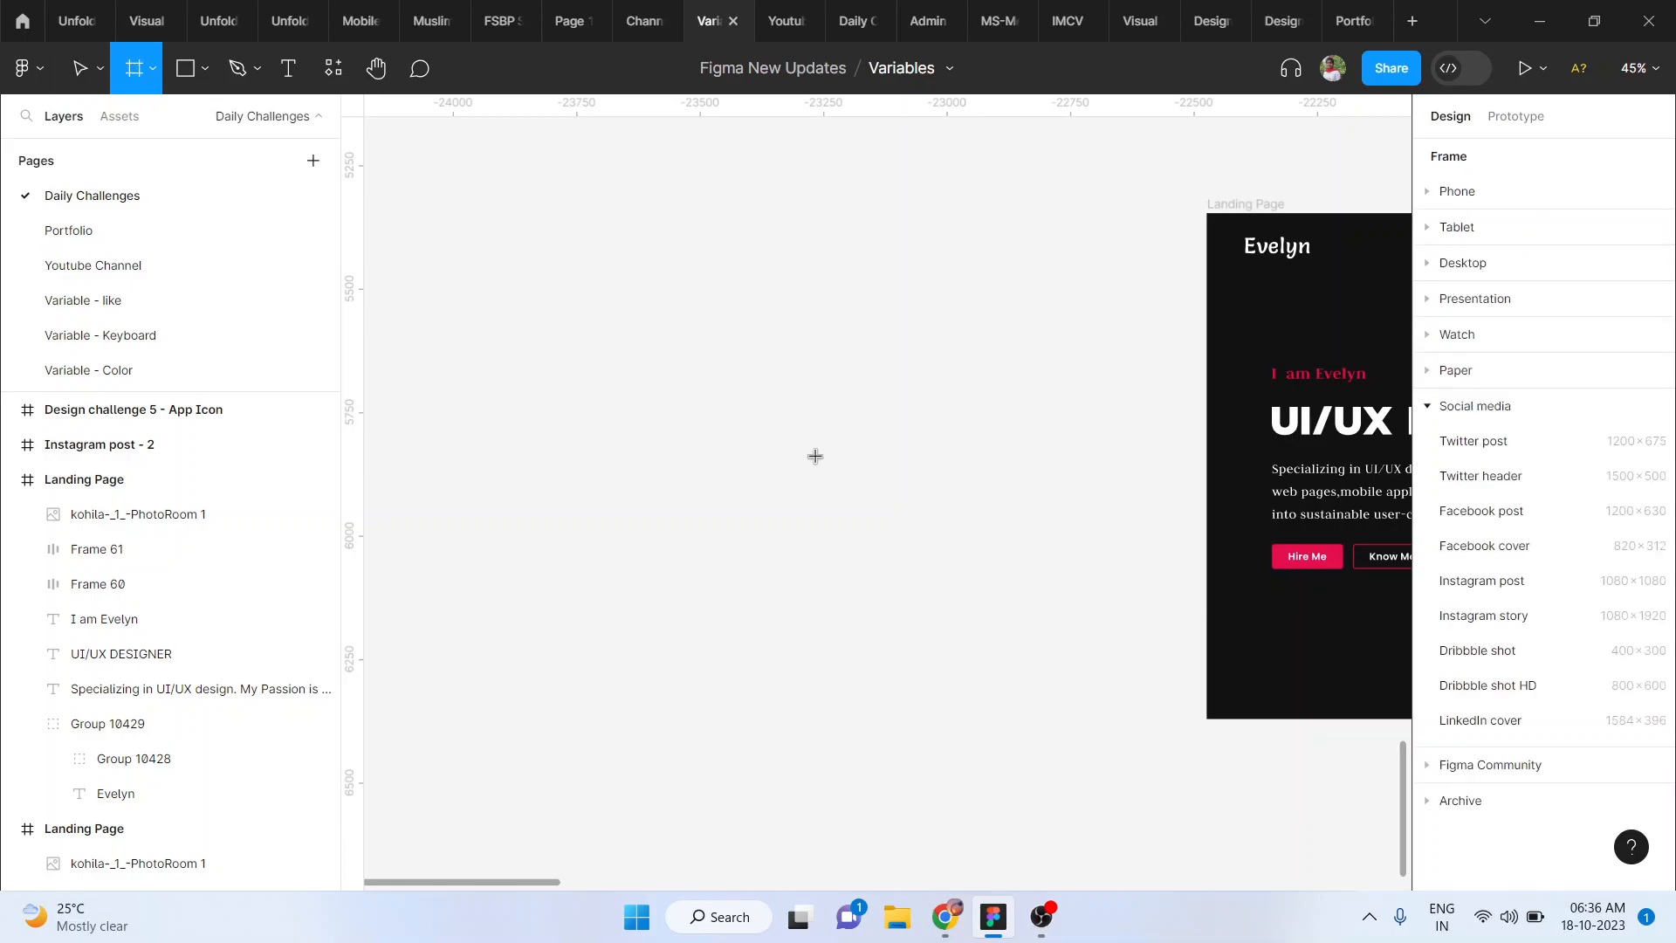
click(1459, 265)
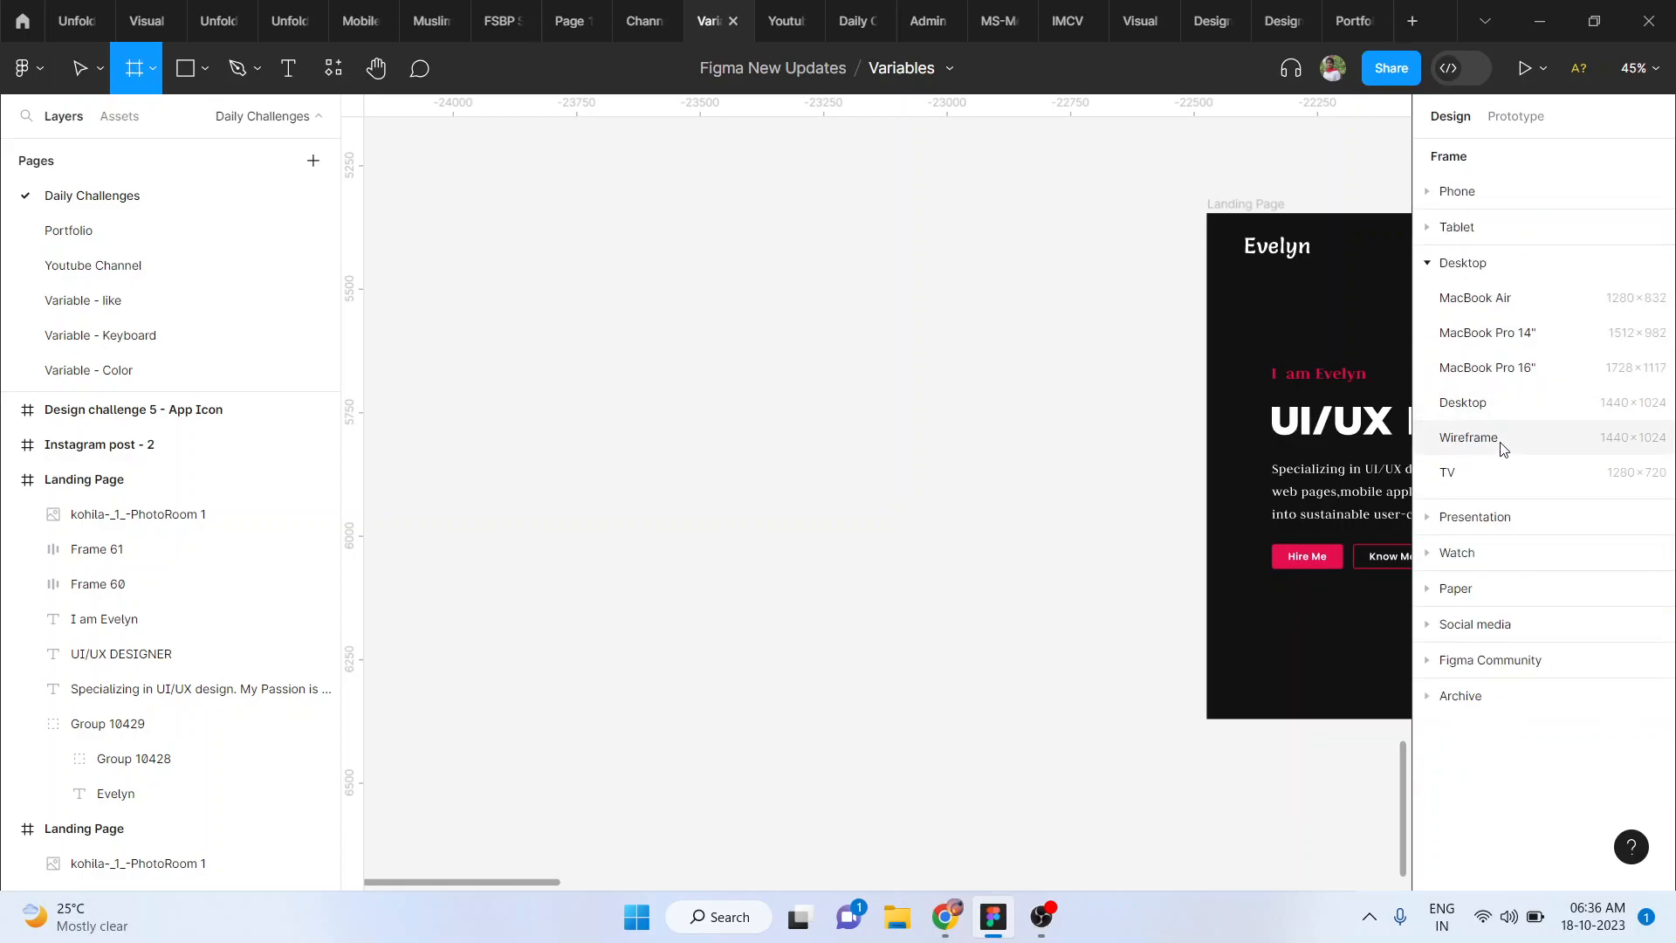
click(1538, 404)
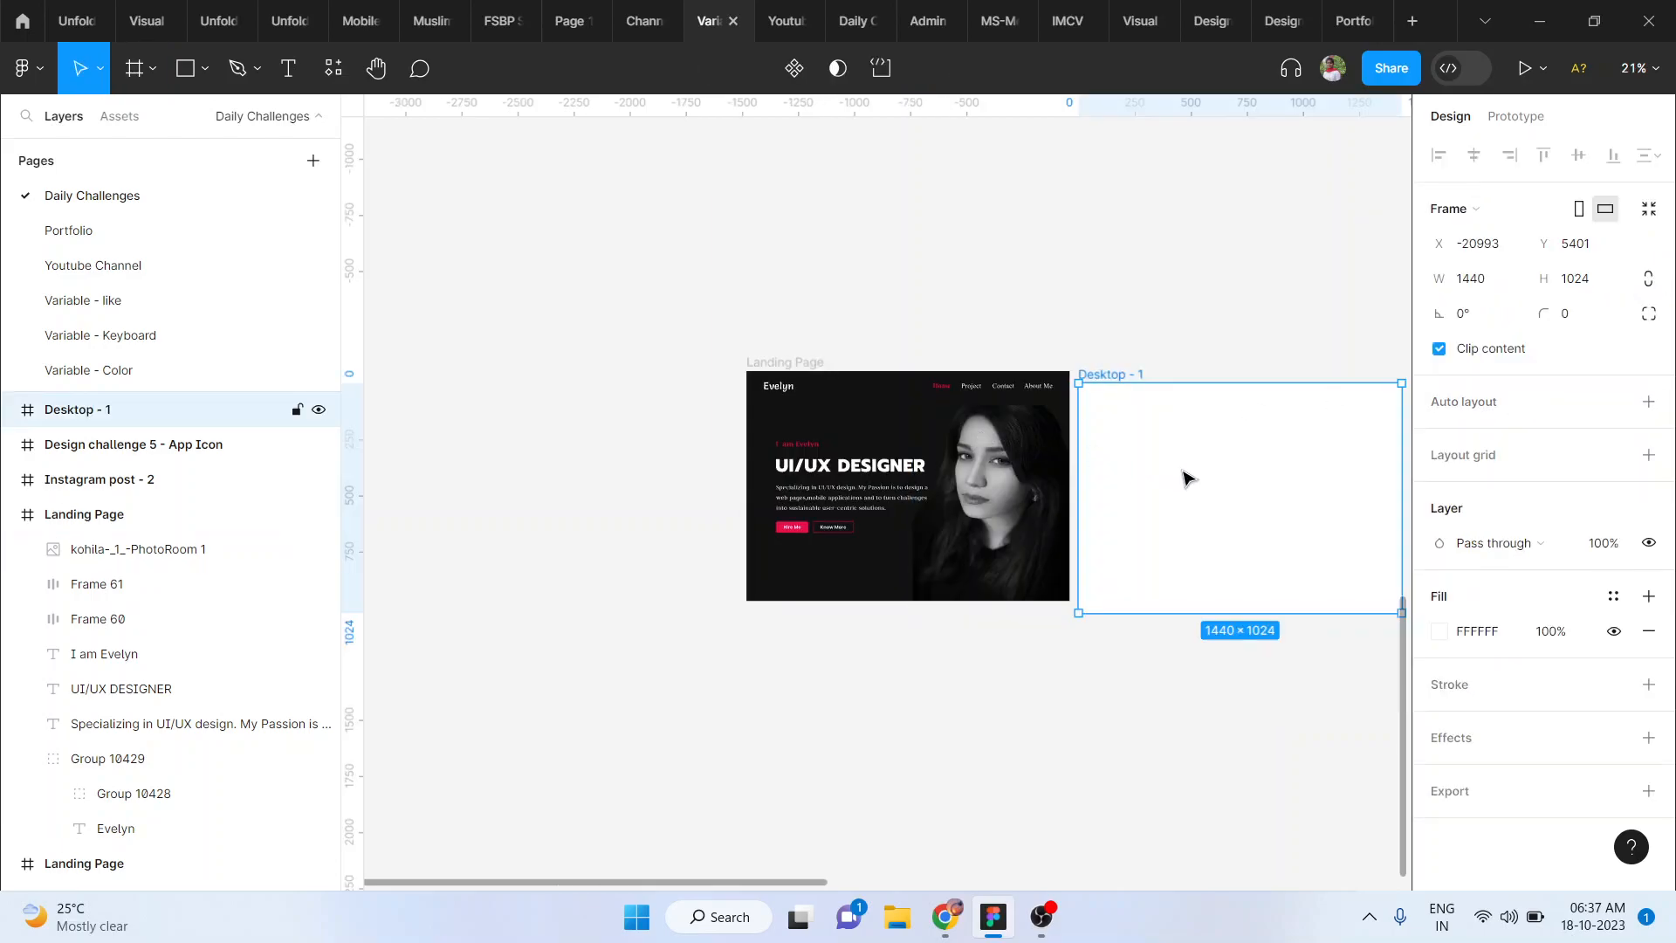
drag(1196, 468, 1196, 464)
key(shift+2)
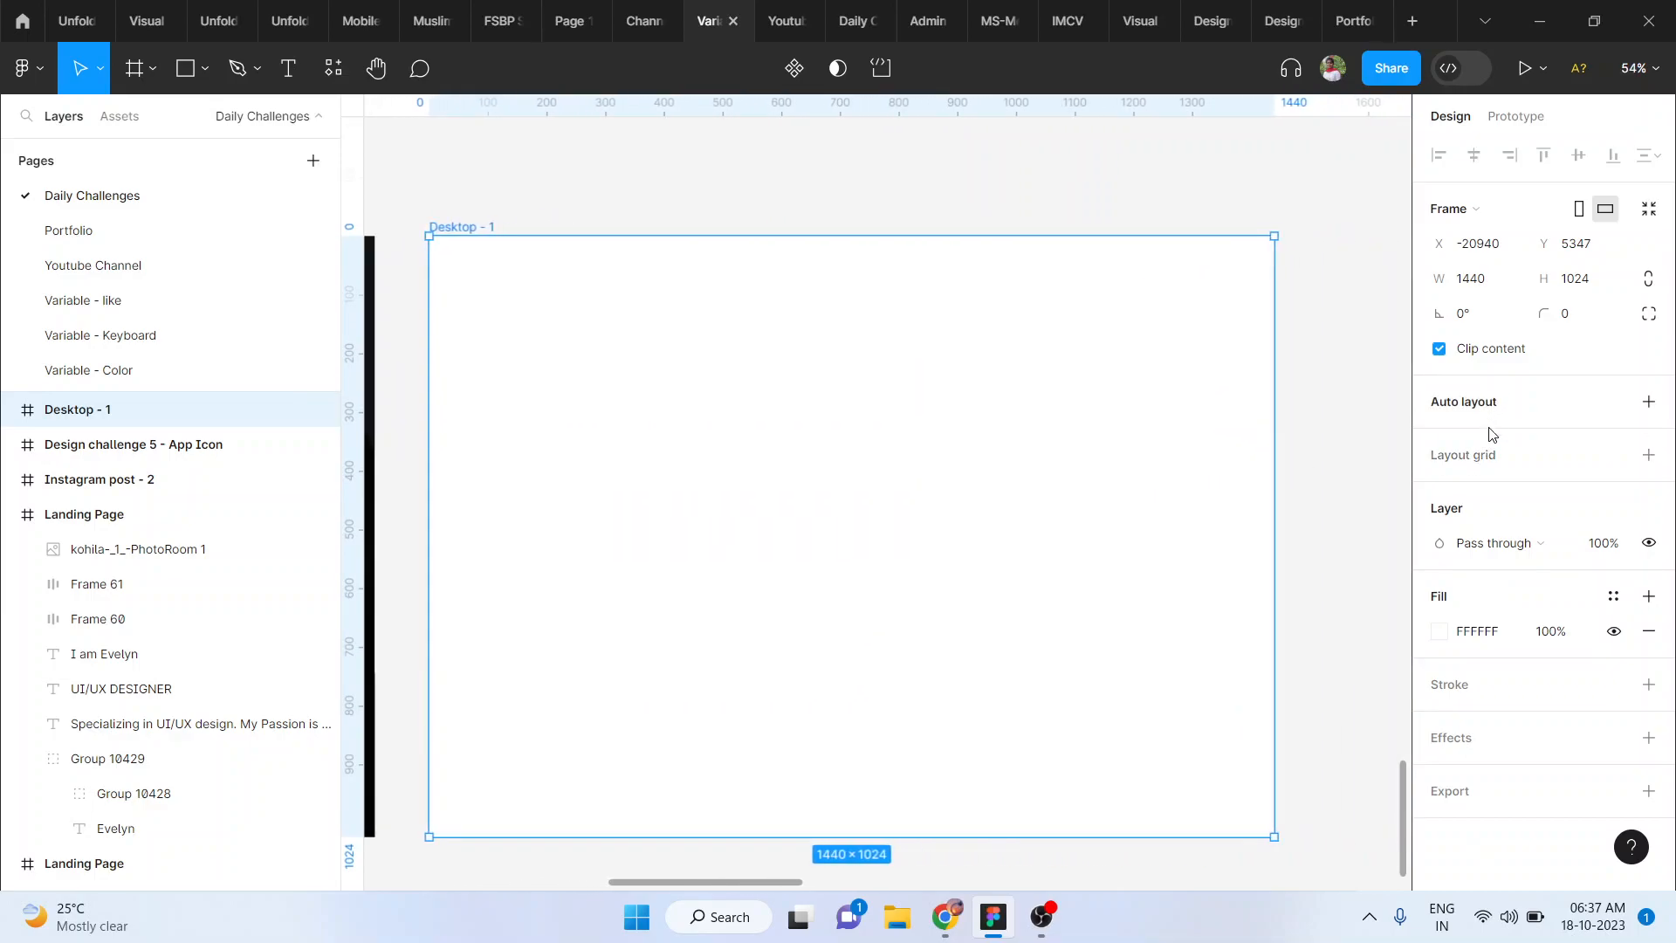
Step: Add a layout grid to the new frame, switch it to columns and set the count to 12
click(1483, 457)
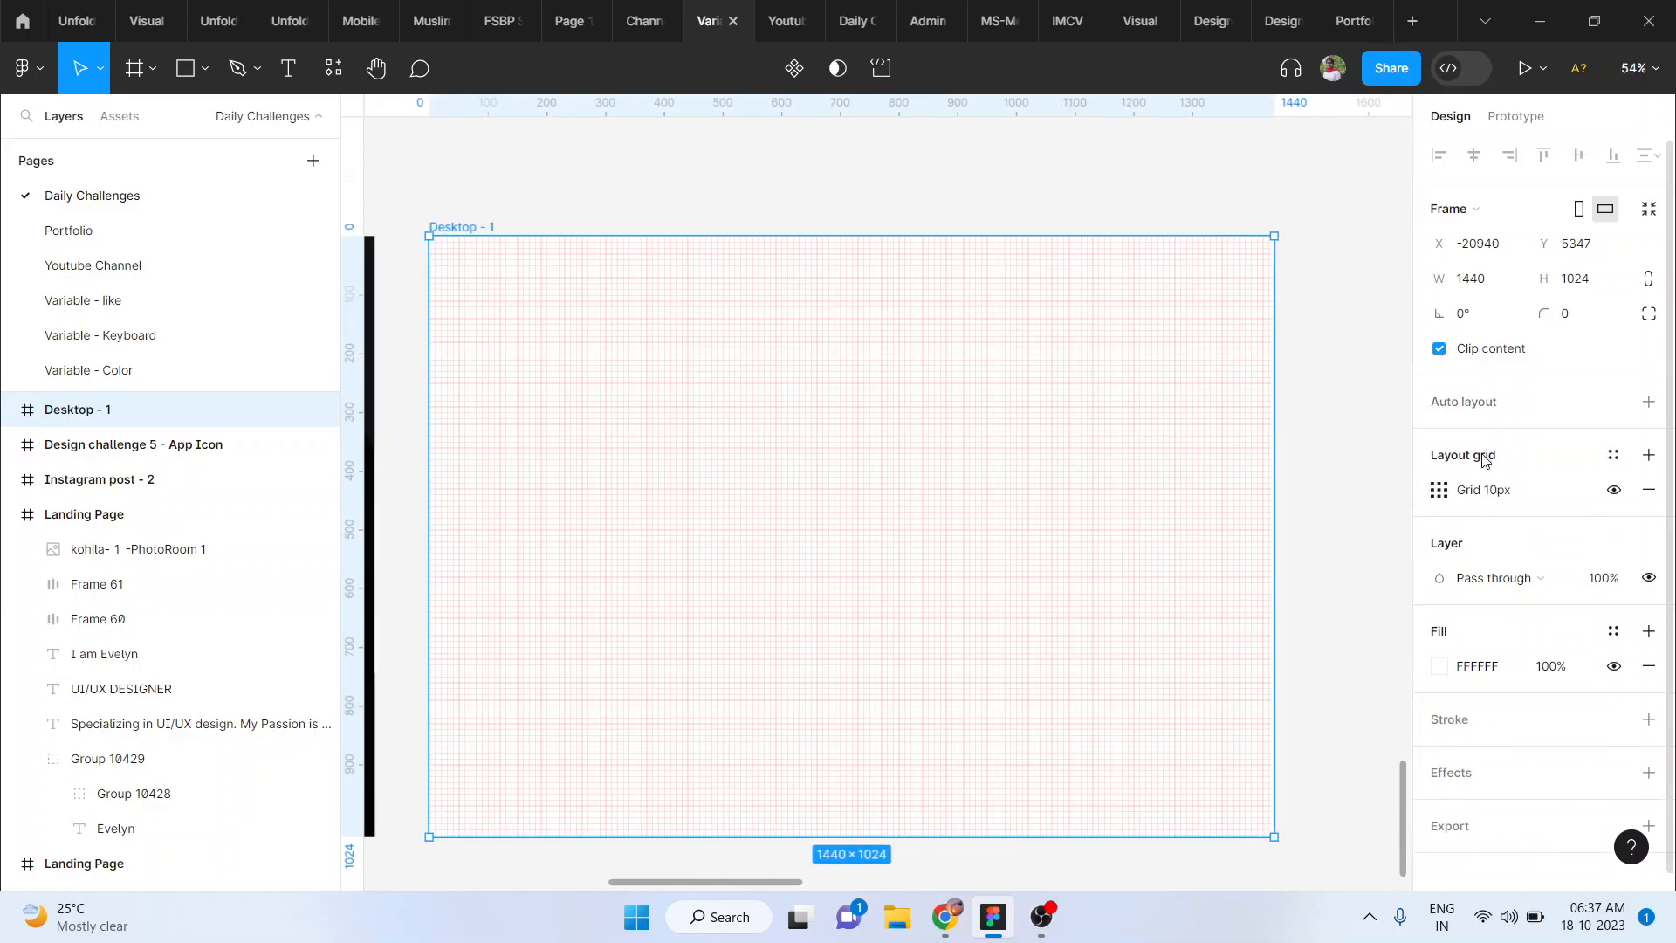
click(1438, 489)
click(1198, 496)
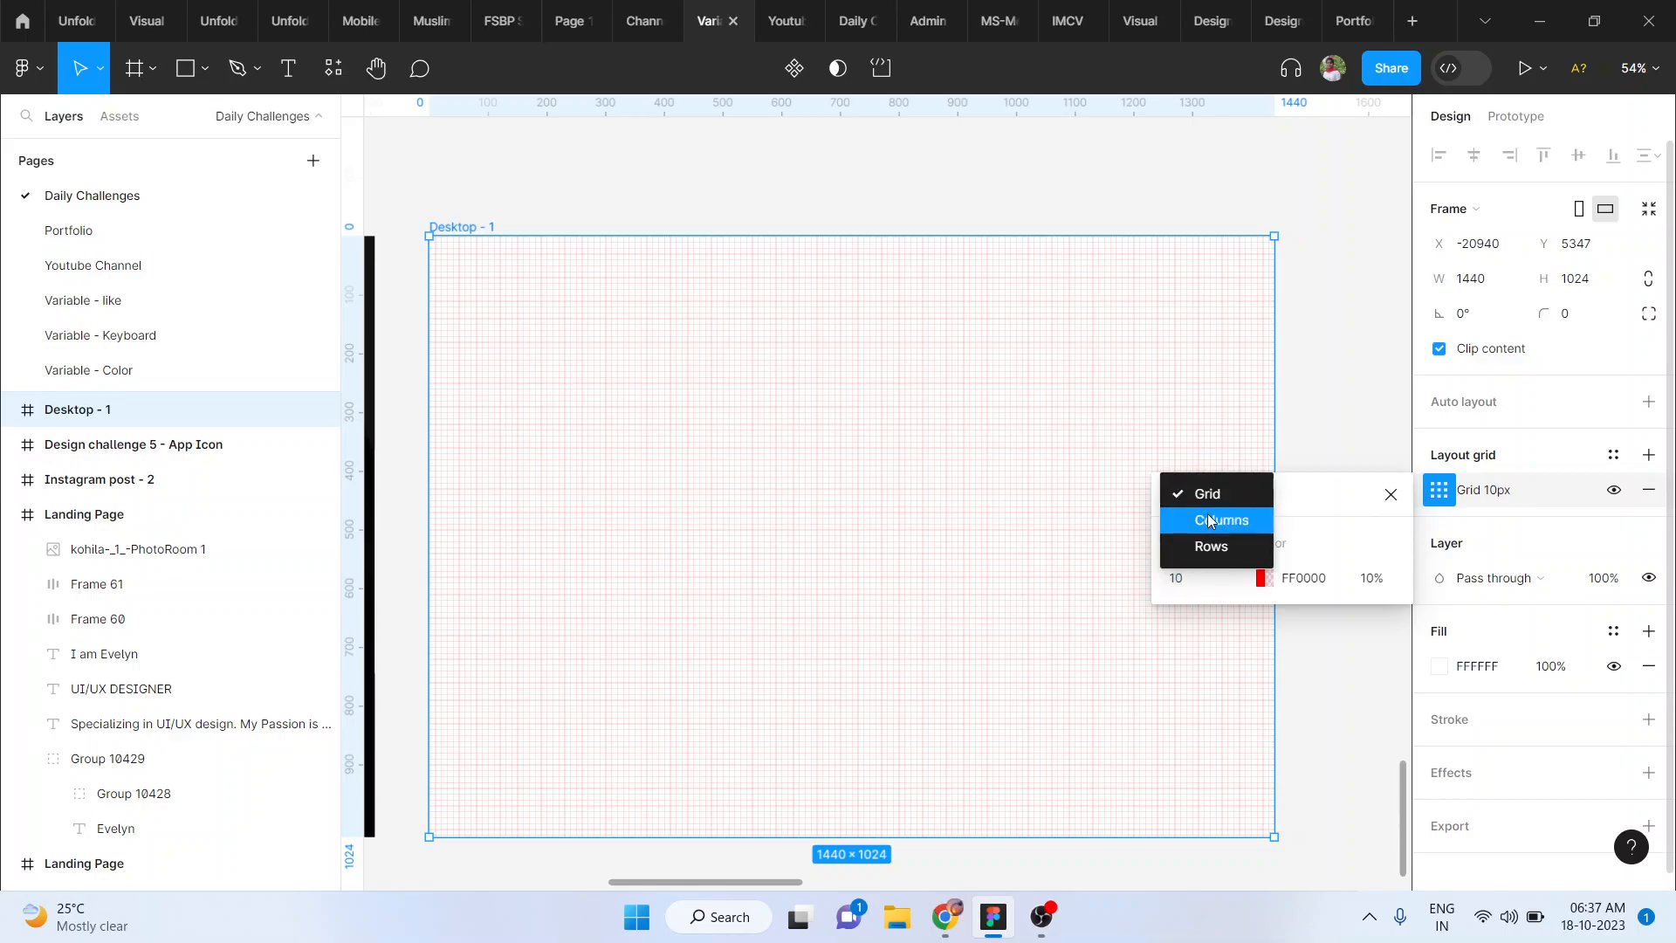
click(1210, 518)
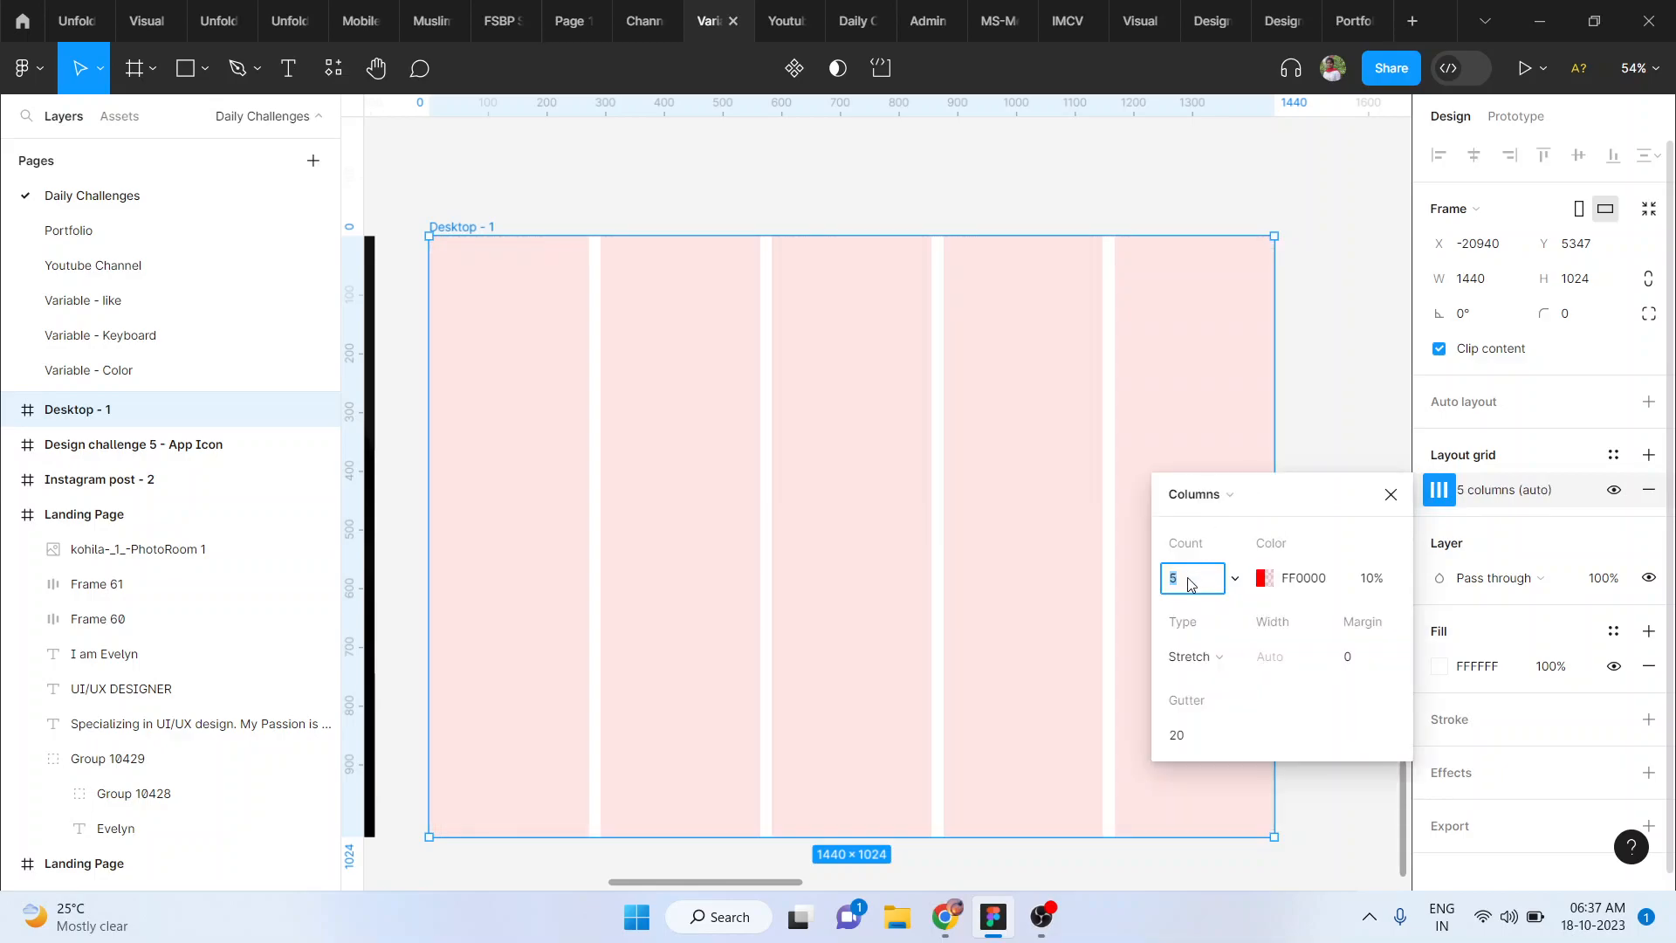
text(12)
key(Return)
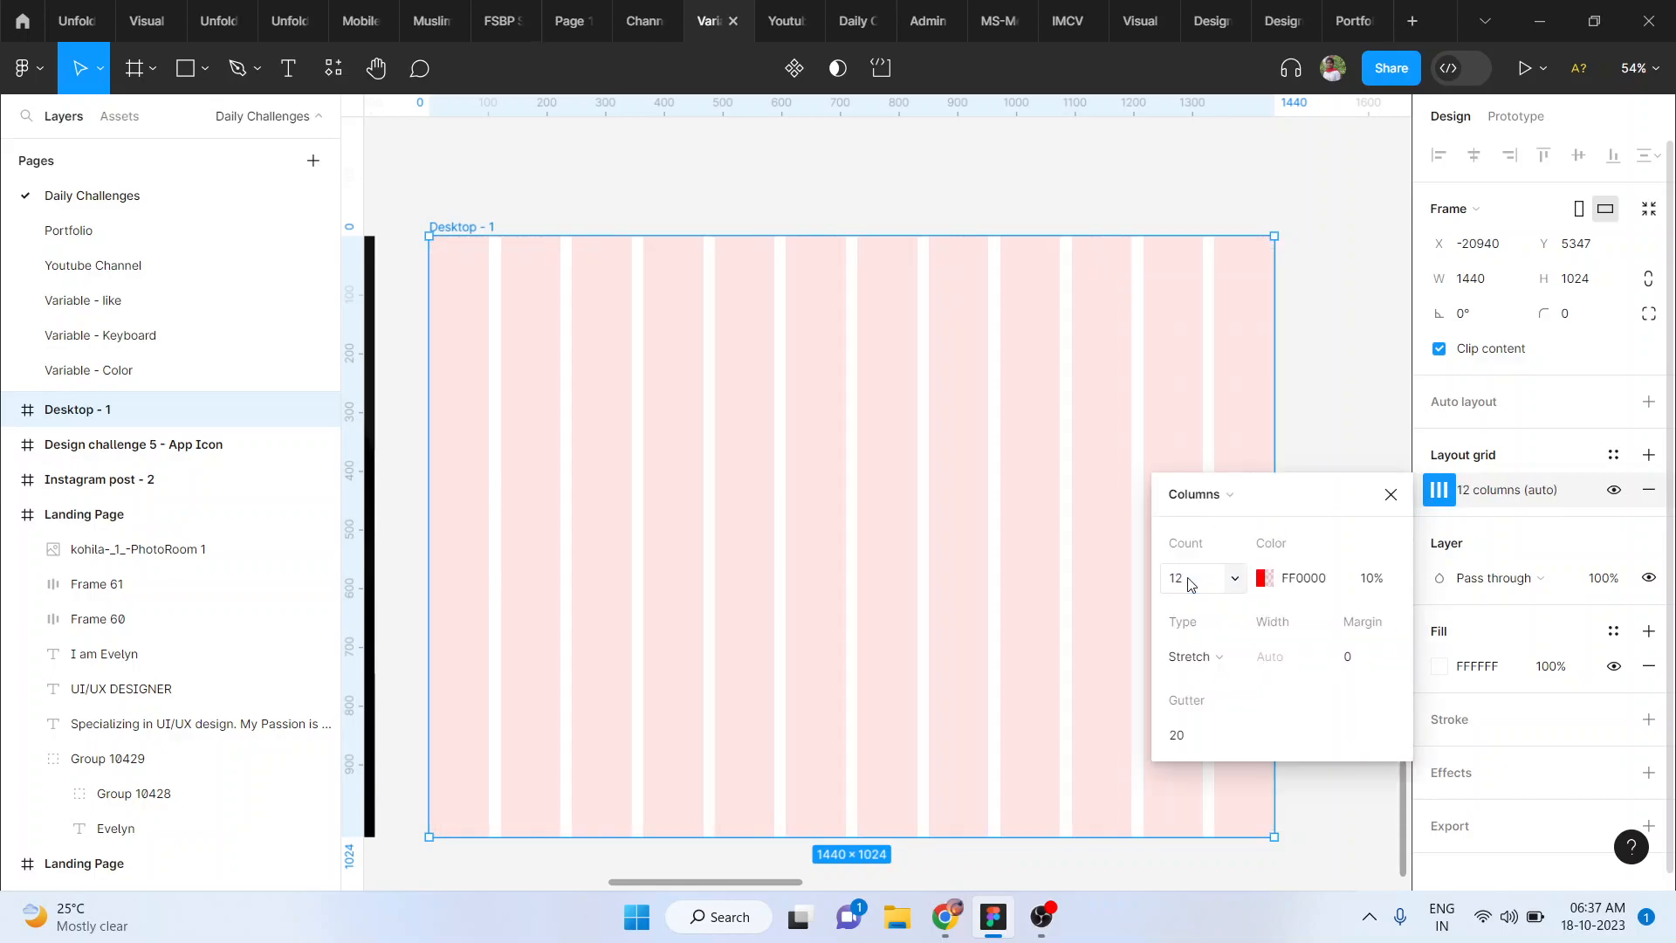
Step: Set the column grid's margin to 120
click(1364, 661)
text(120)
key(Return)
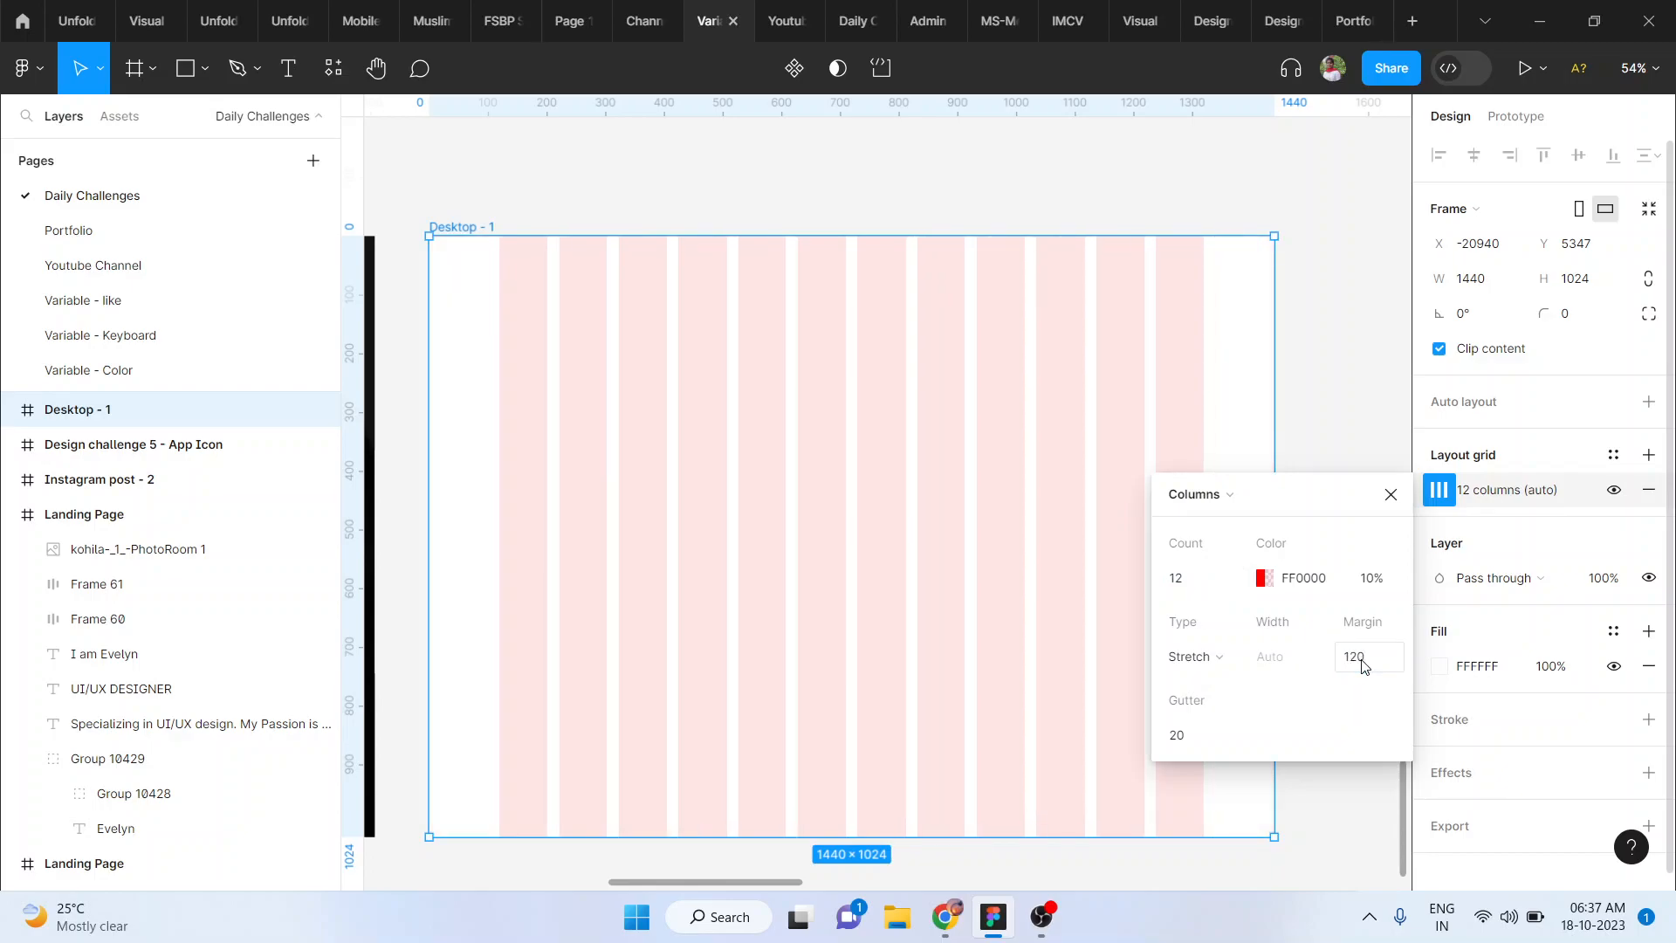
Step: Set the column grid's margin to 80 and close the grid settings
click(1364, 661)
text(80)
key(Return)
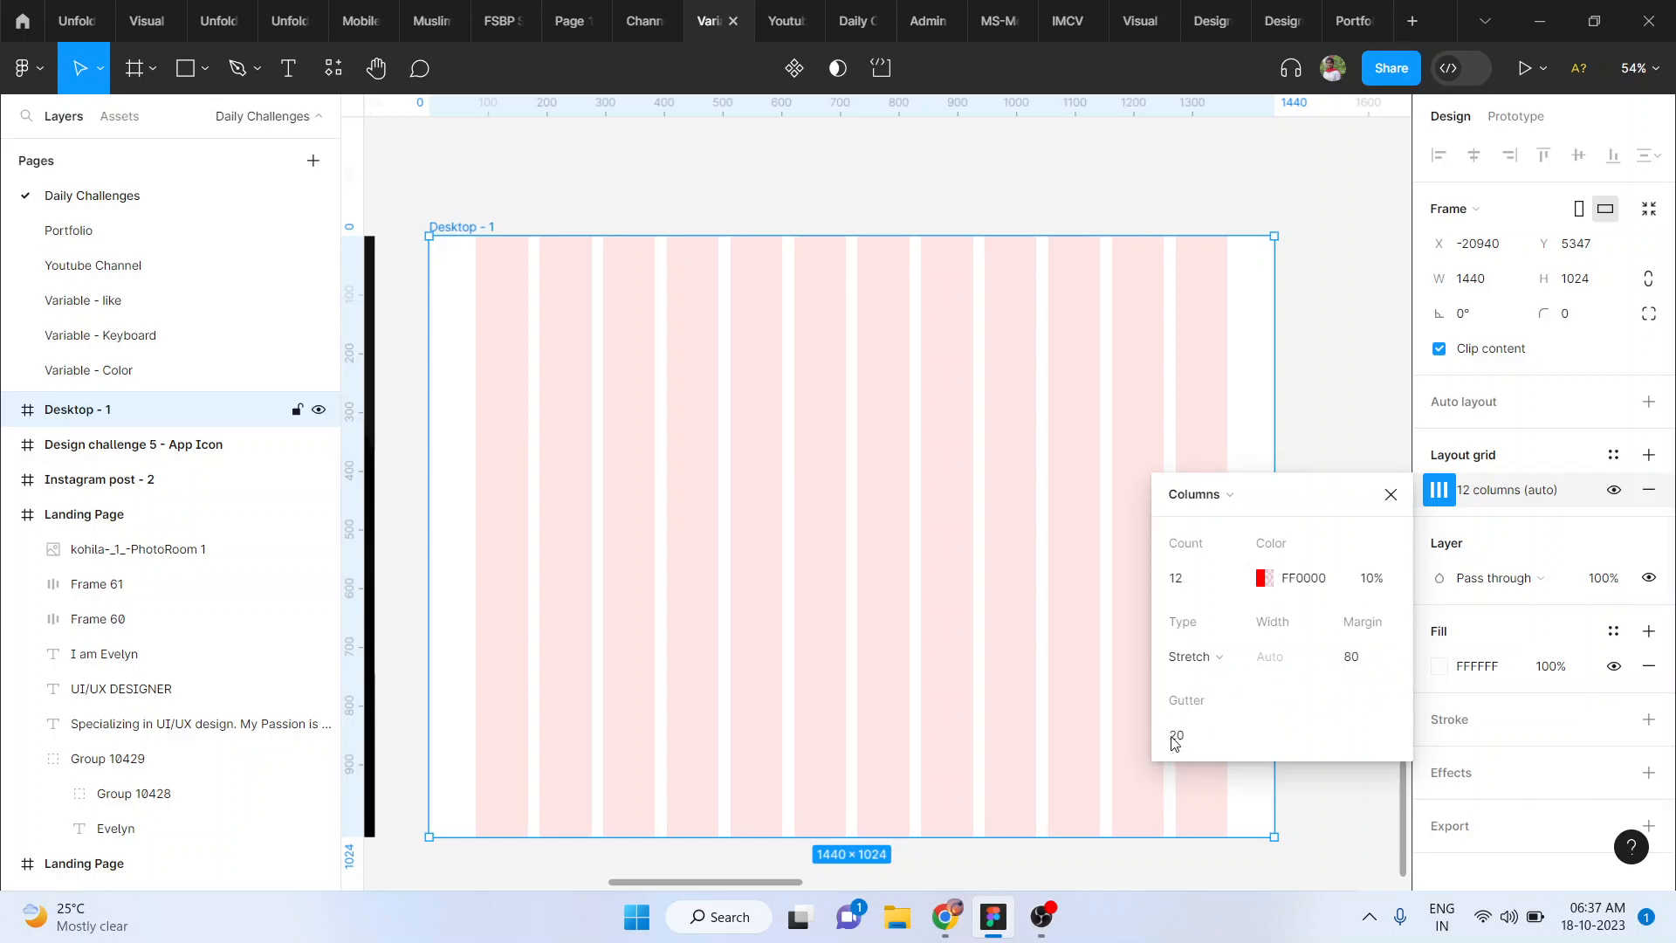
click(1336, 404)
Step: Fill the new desktop frame with the dark background color 111111 sampled from the Landing Page frame
scroll(1339, 408, left, 4)
scroll(1340, 407, left, 3)
scroll(1340, 407, down, 2)
scroll(1339, 407, right, 3)
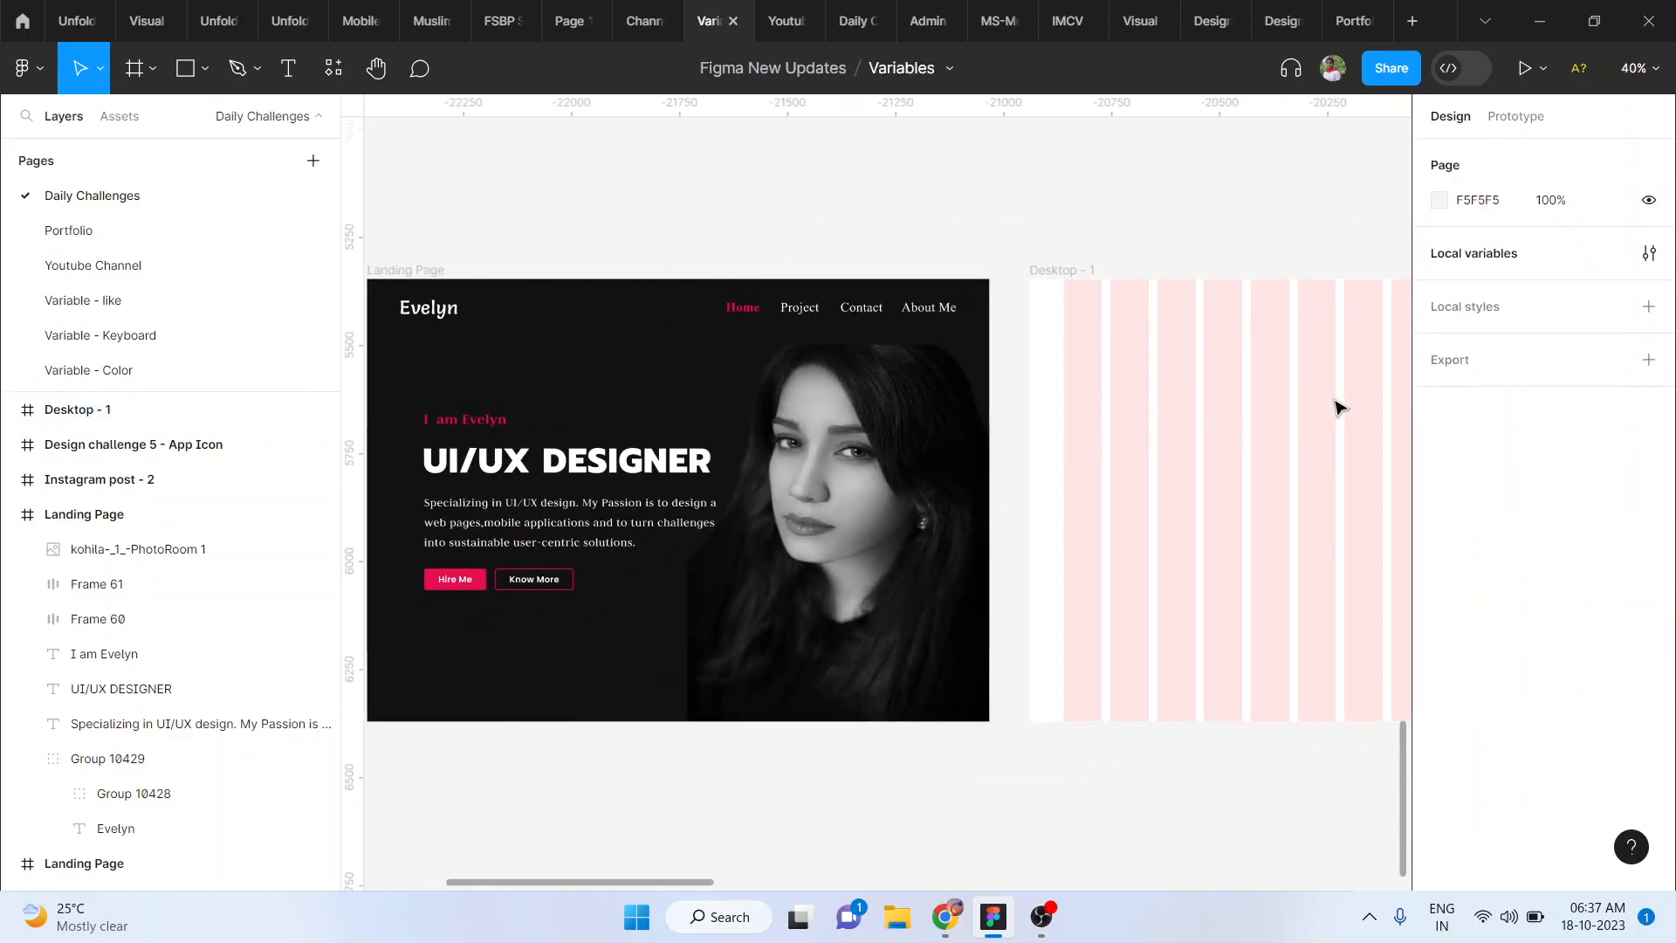
click(1067, 272)
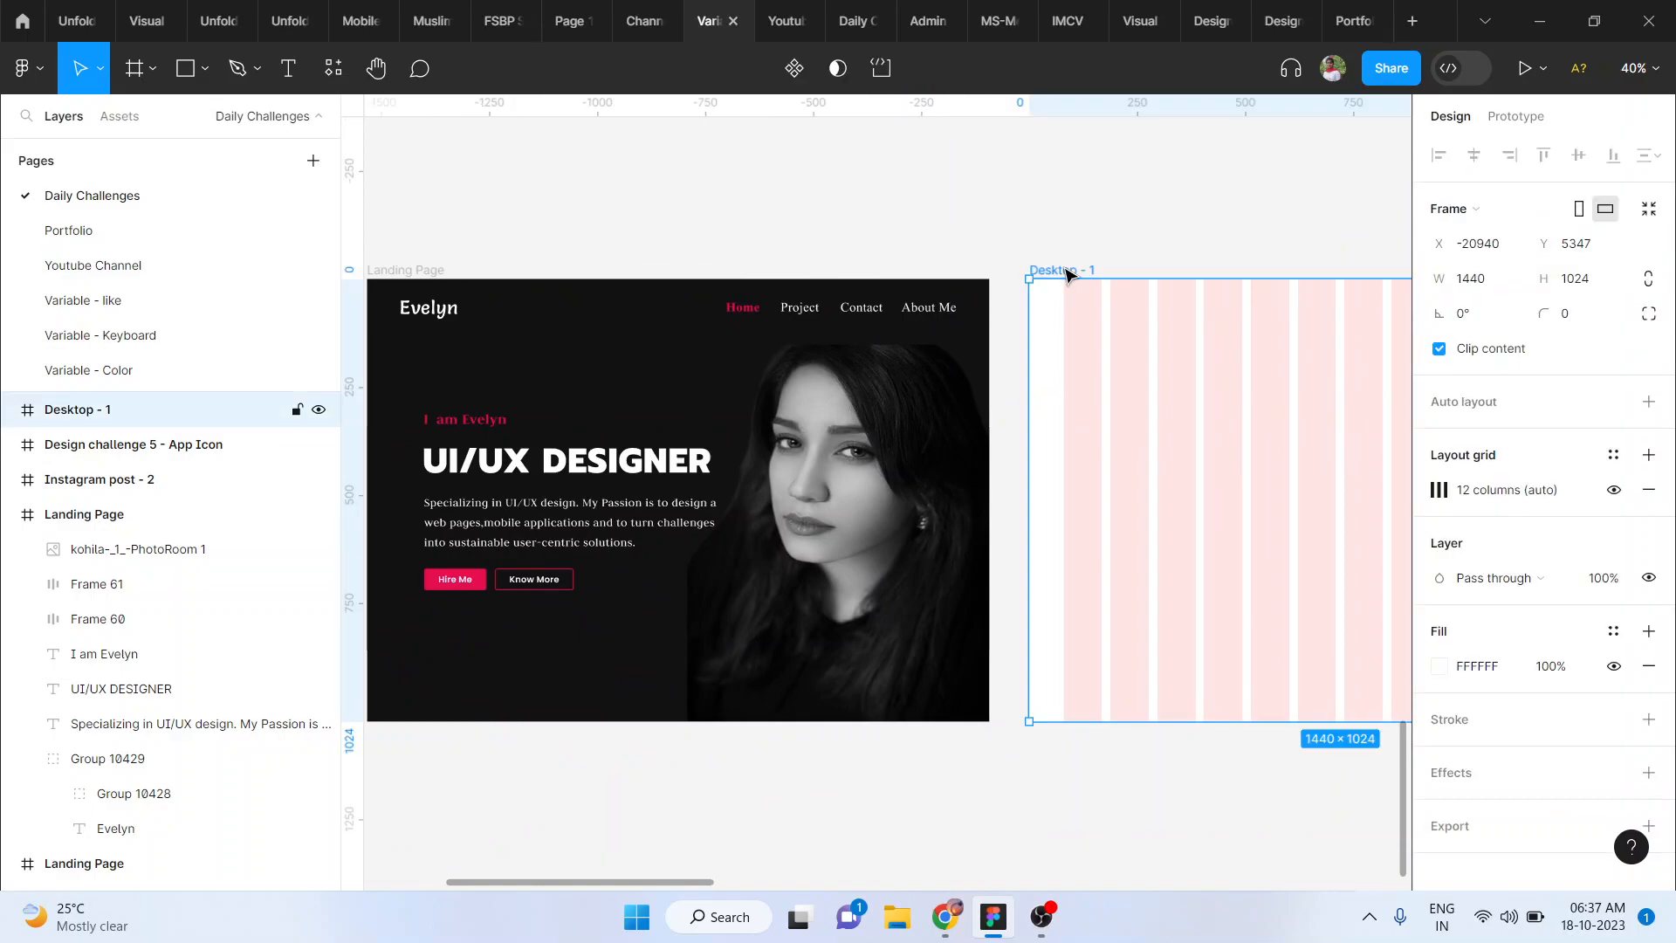
key(i)
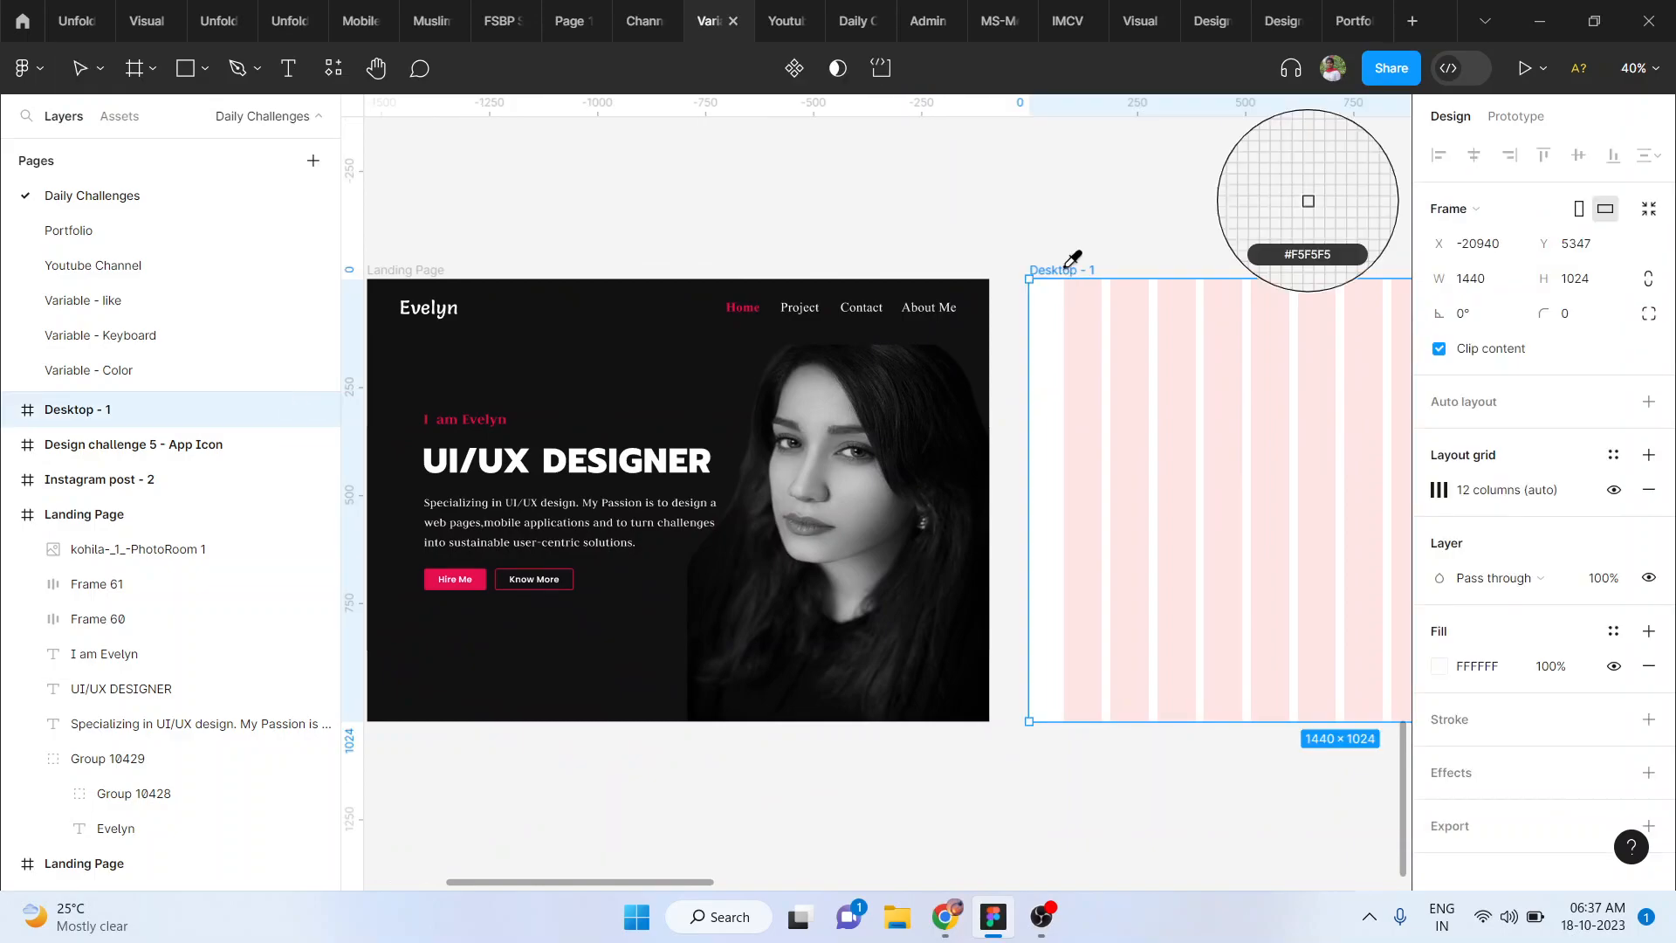
click(559, 343)
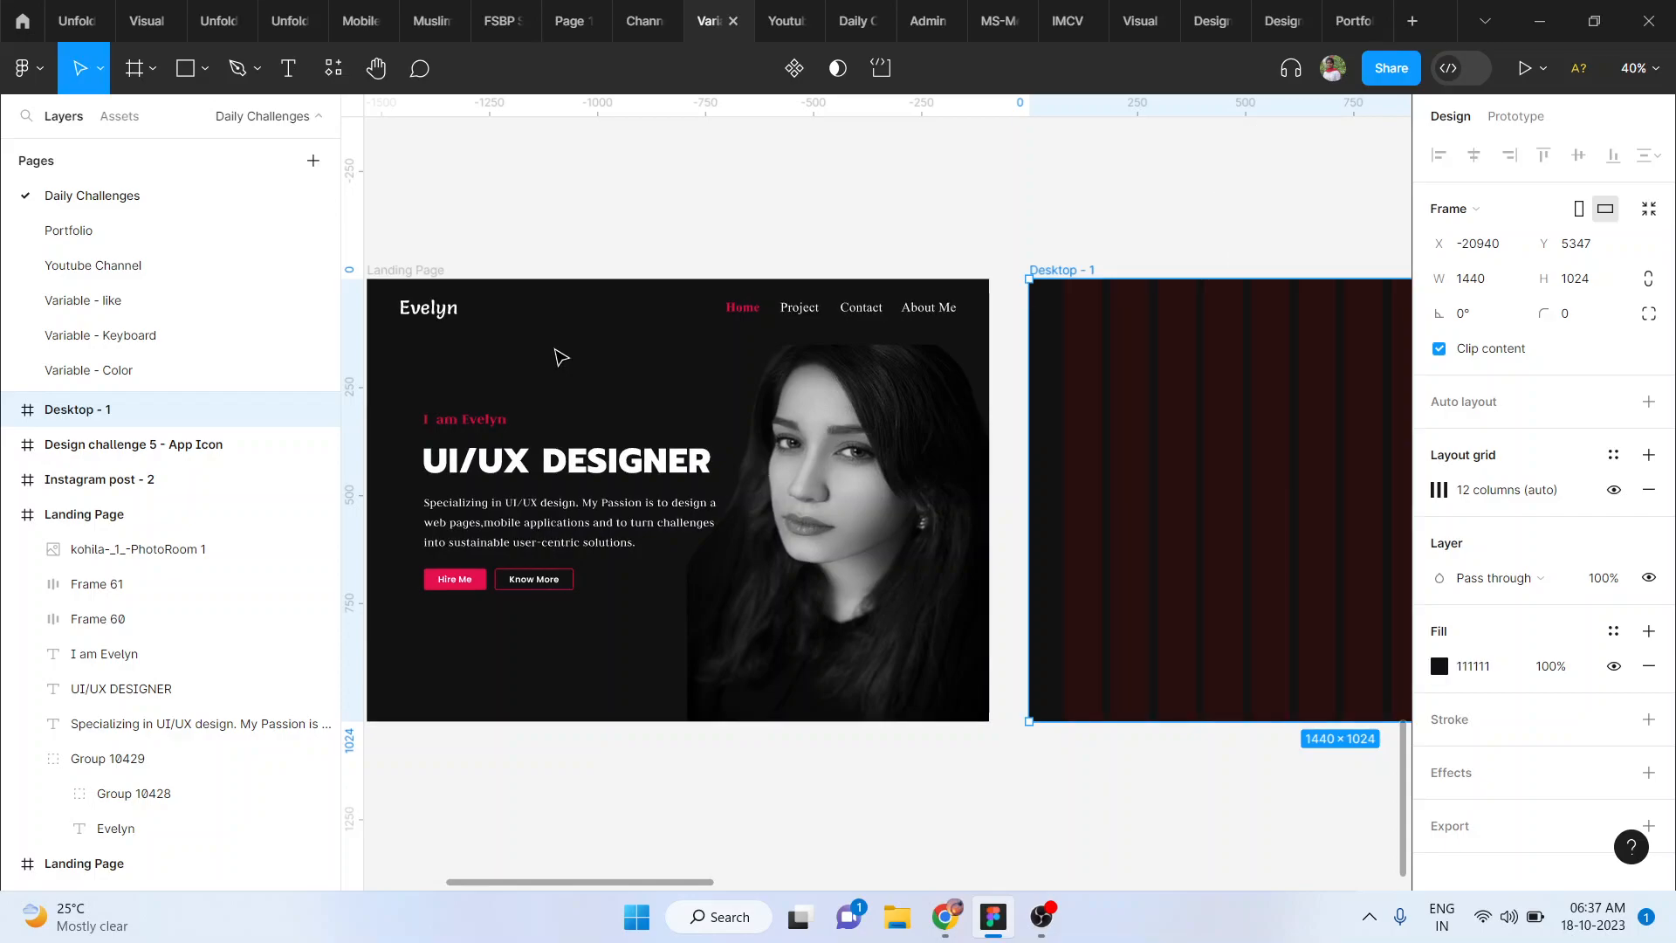
Step: Rename the new desktop frame as "Landing Page - sample"
scroll(1270, 360, right, 2)
click(1080, 201)
scroll(988, 243, right, 2)
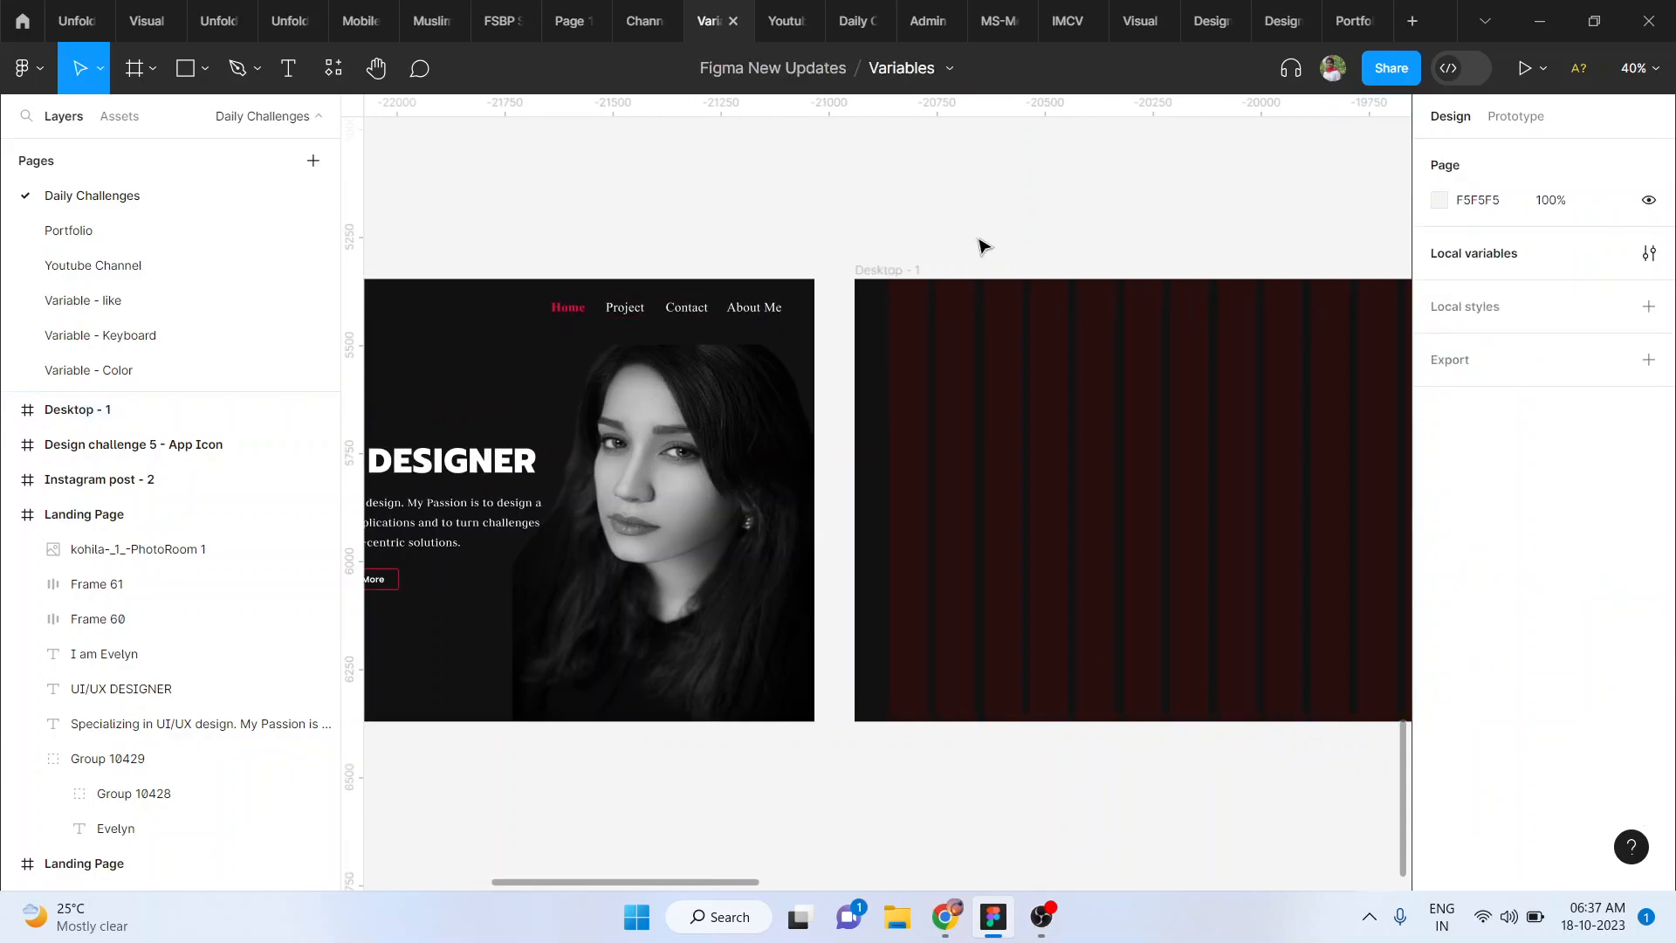
click(901, 281)
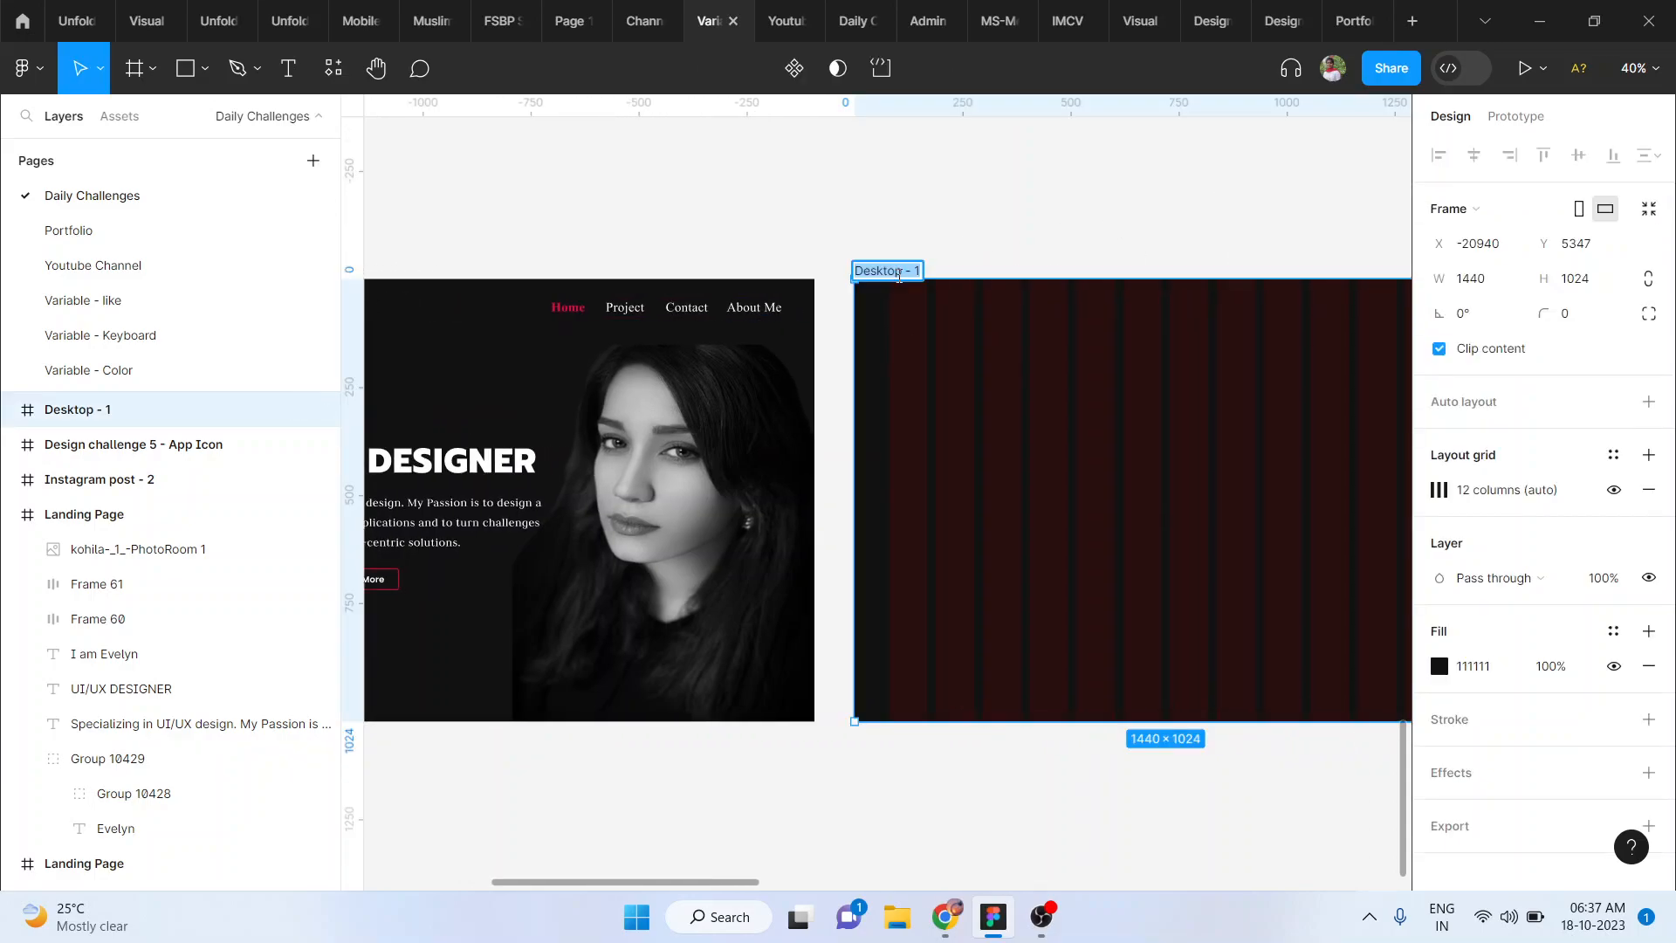
text(Landing Page - Cample)
key(Return)
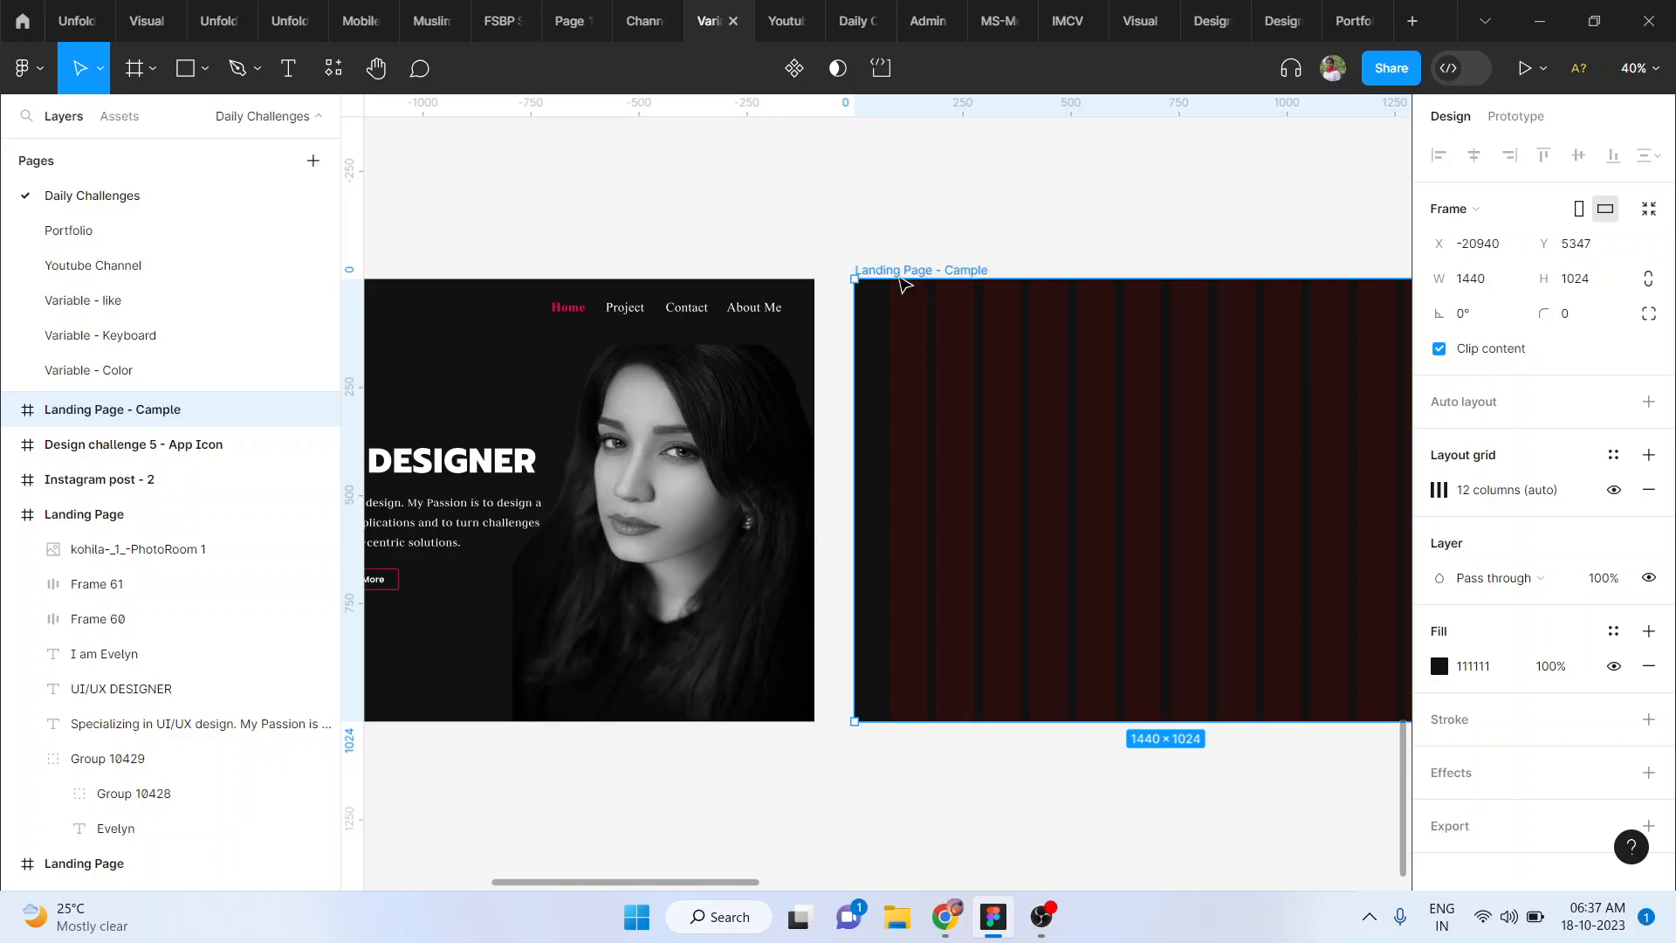
double_click(958, 270)
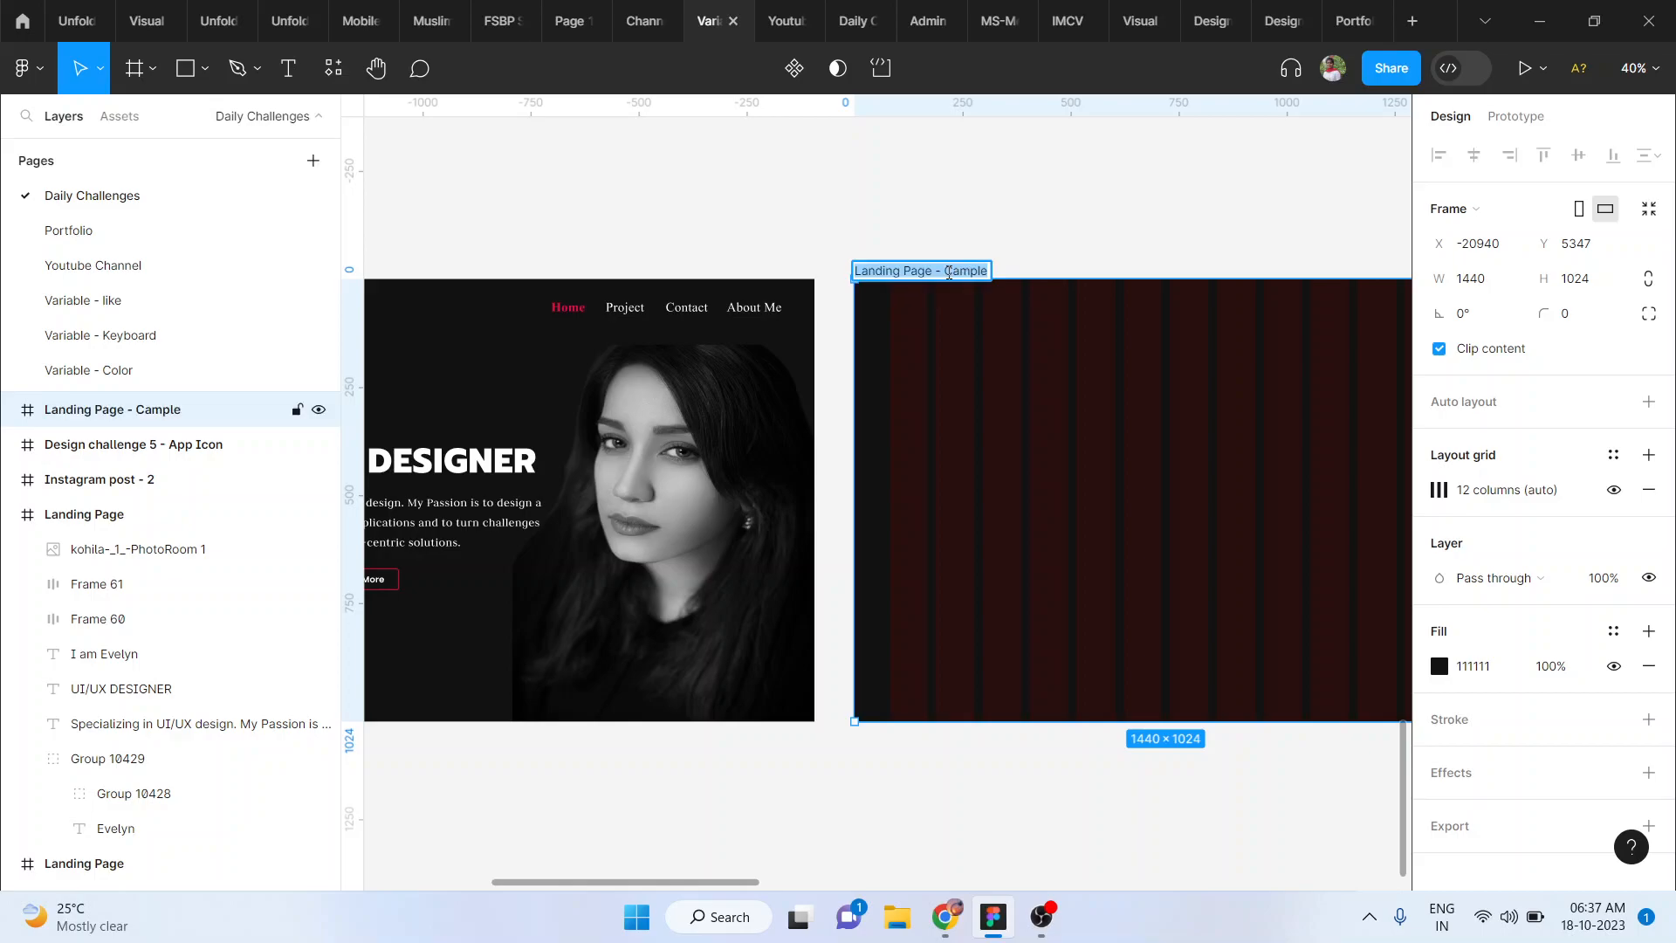
click(949, 273)
key(BackSpace)
text(s)
key(Return)
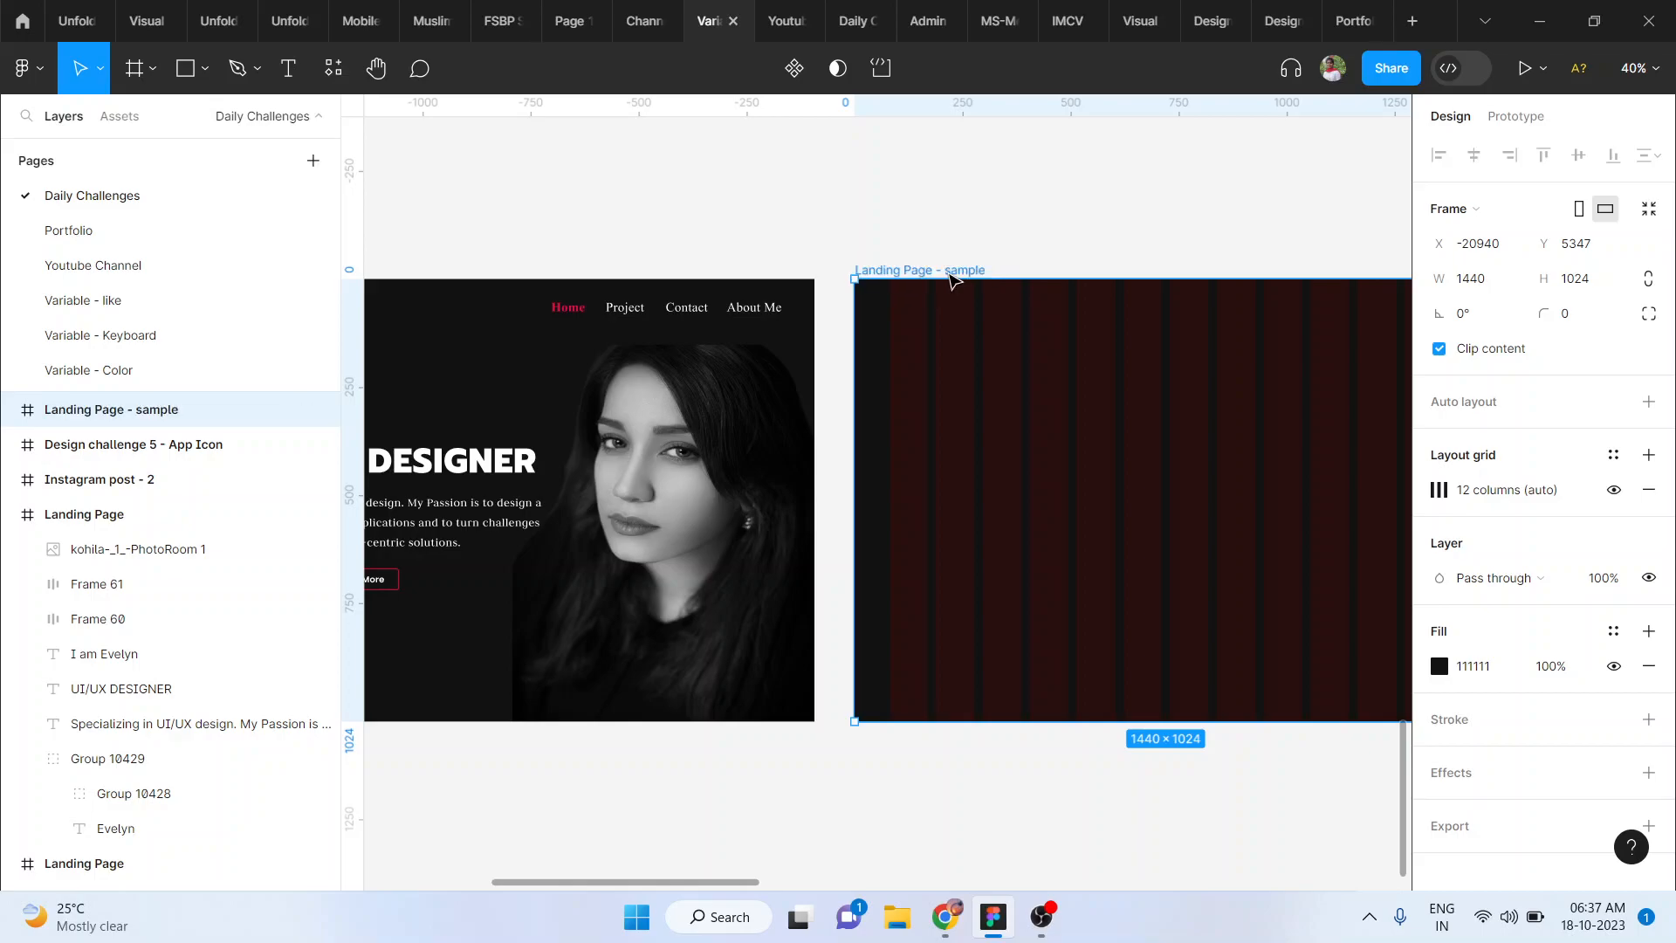
Step: Examine the finished Landing Page's header, text, buttons and portrait layout alongside the empty sample frame
scroll(1126, 365, left, 4)
scroll(1126, 364, right, 6)
scroll(1126, 365, left, 3)
scroll(1126, 365, left, 3)
scroll(890, 292, up, 4)
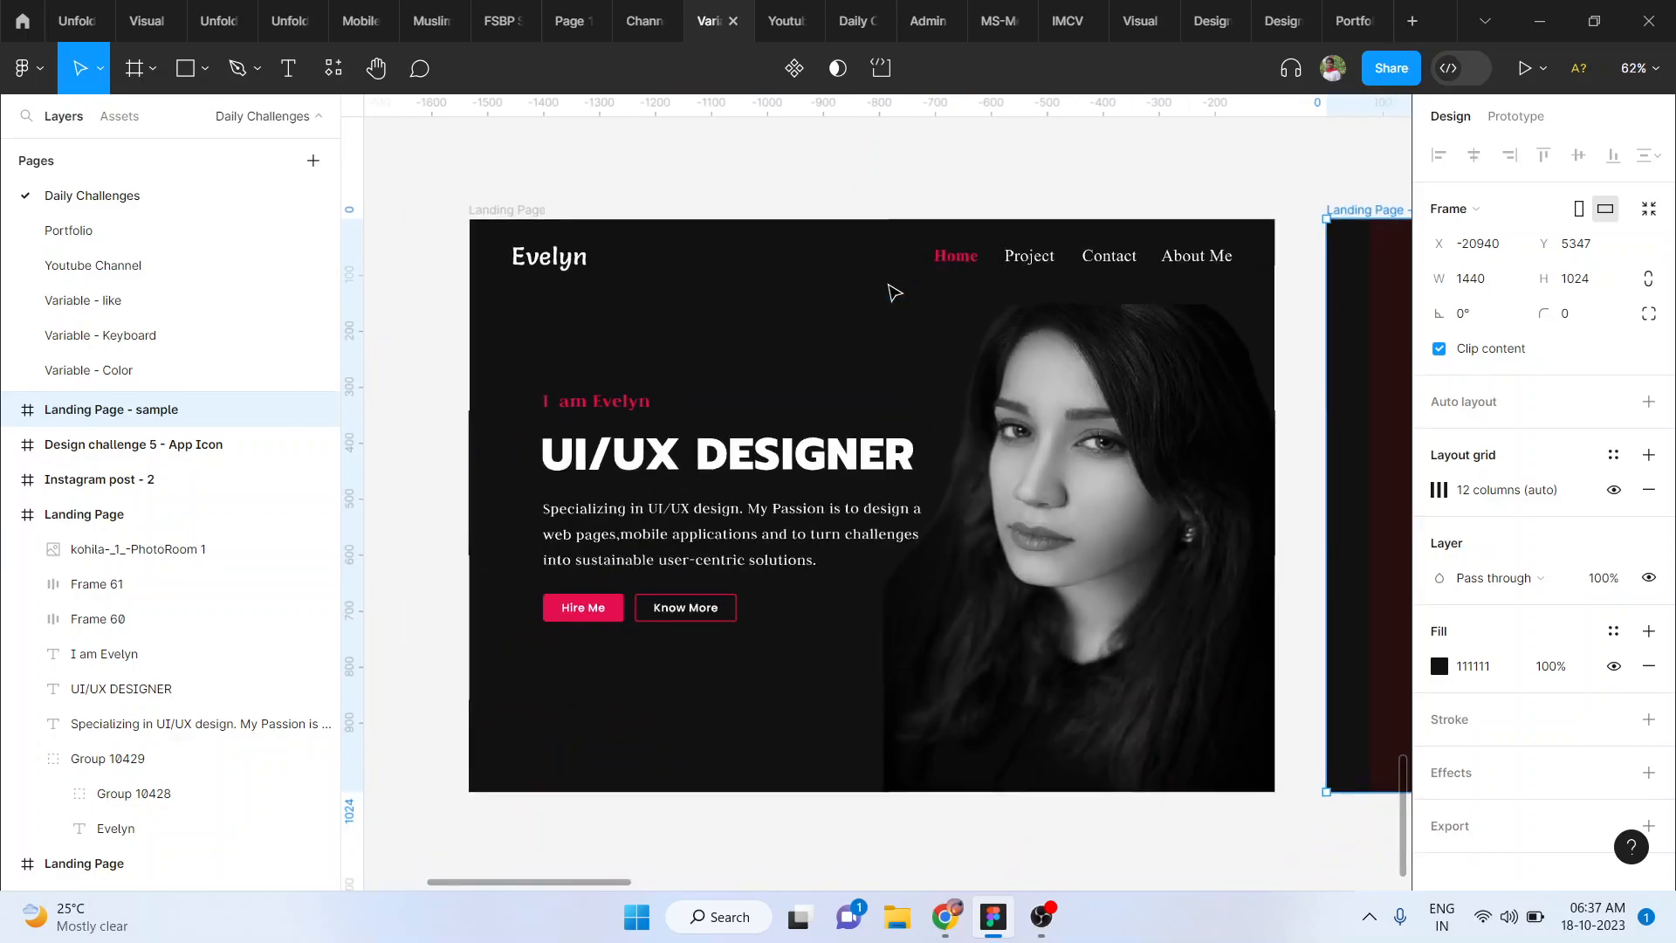
scroll(894, 292, down, 3)
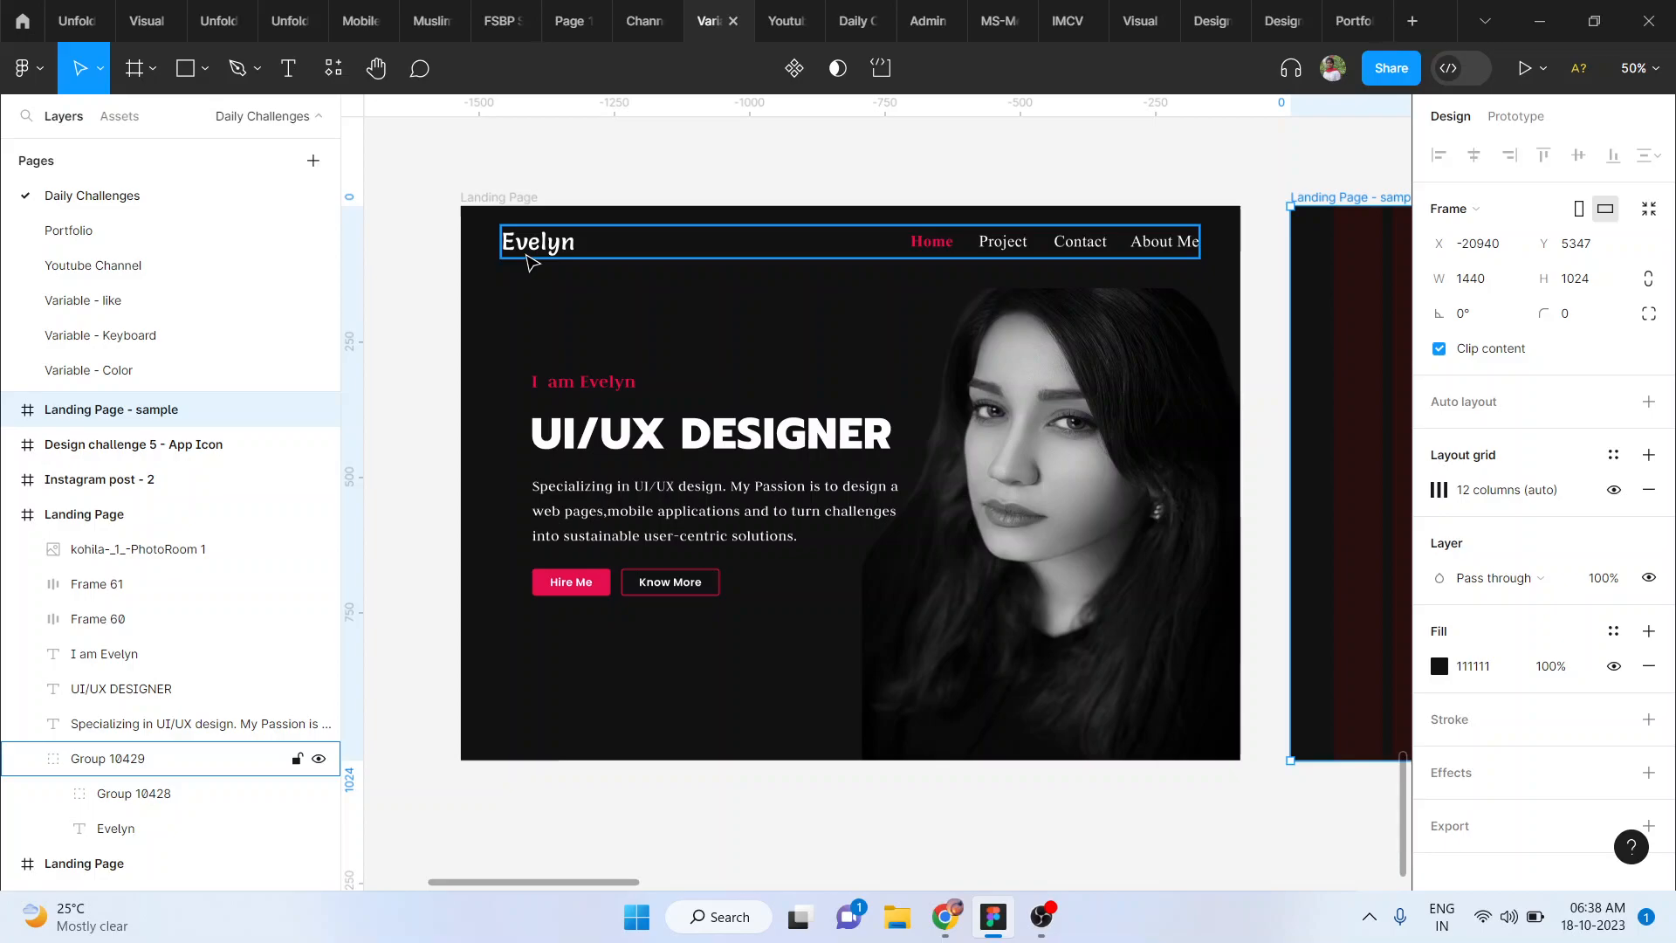
click(437, 206)
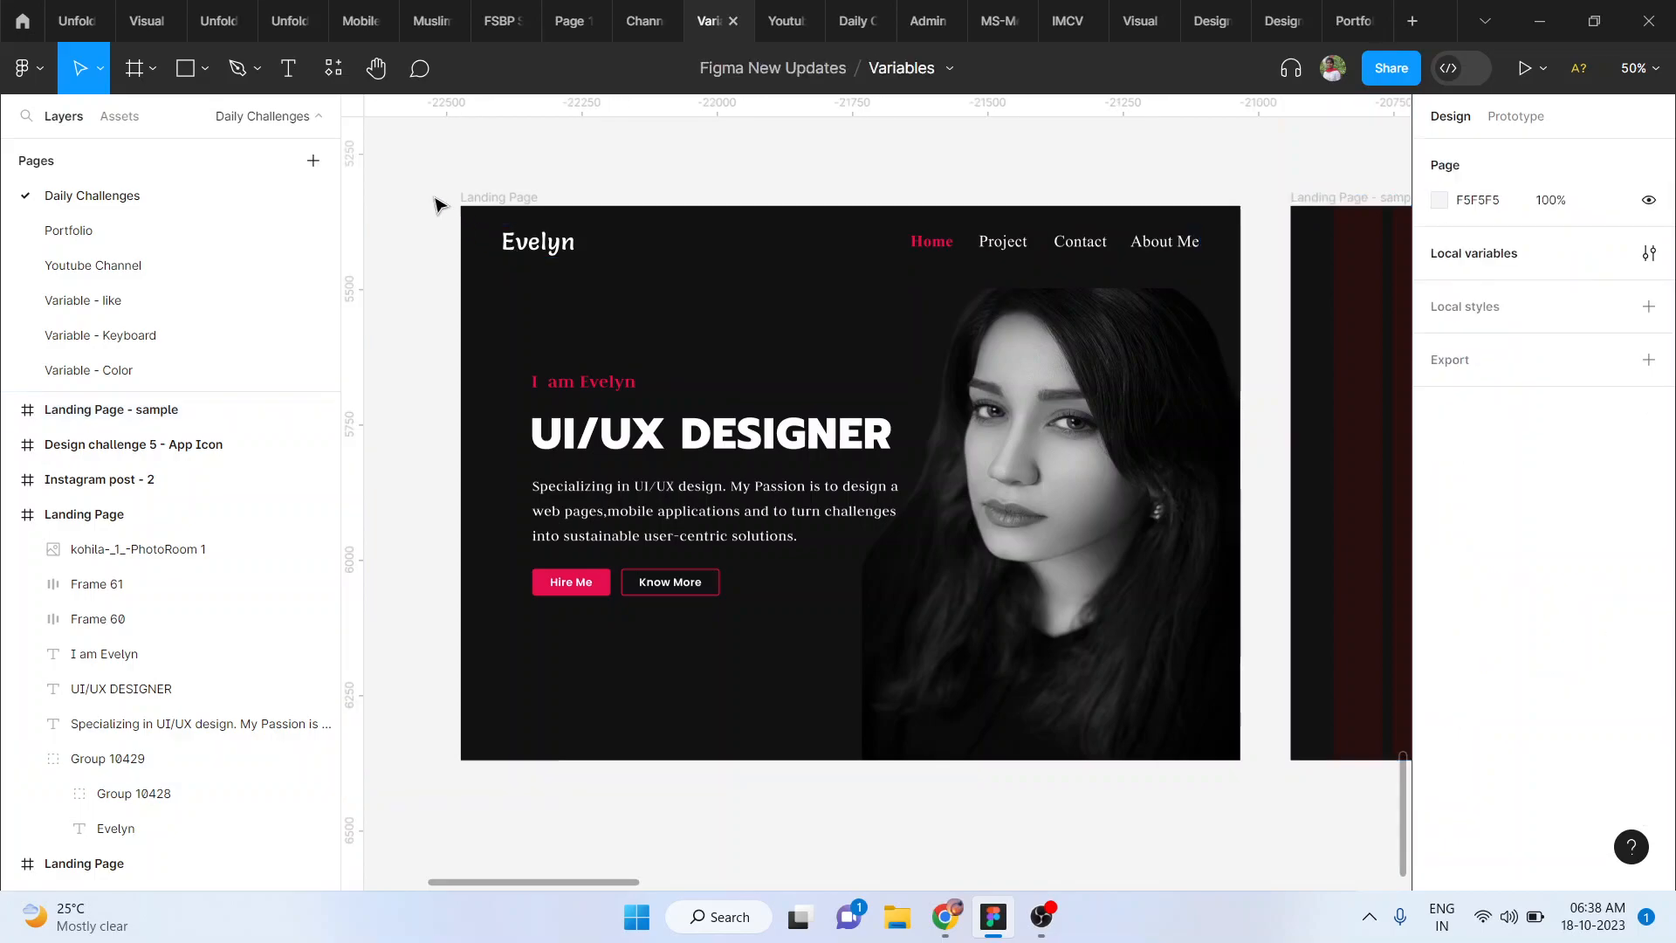
scroll(793, 785, down, 3)
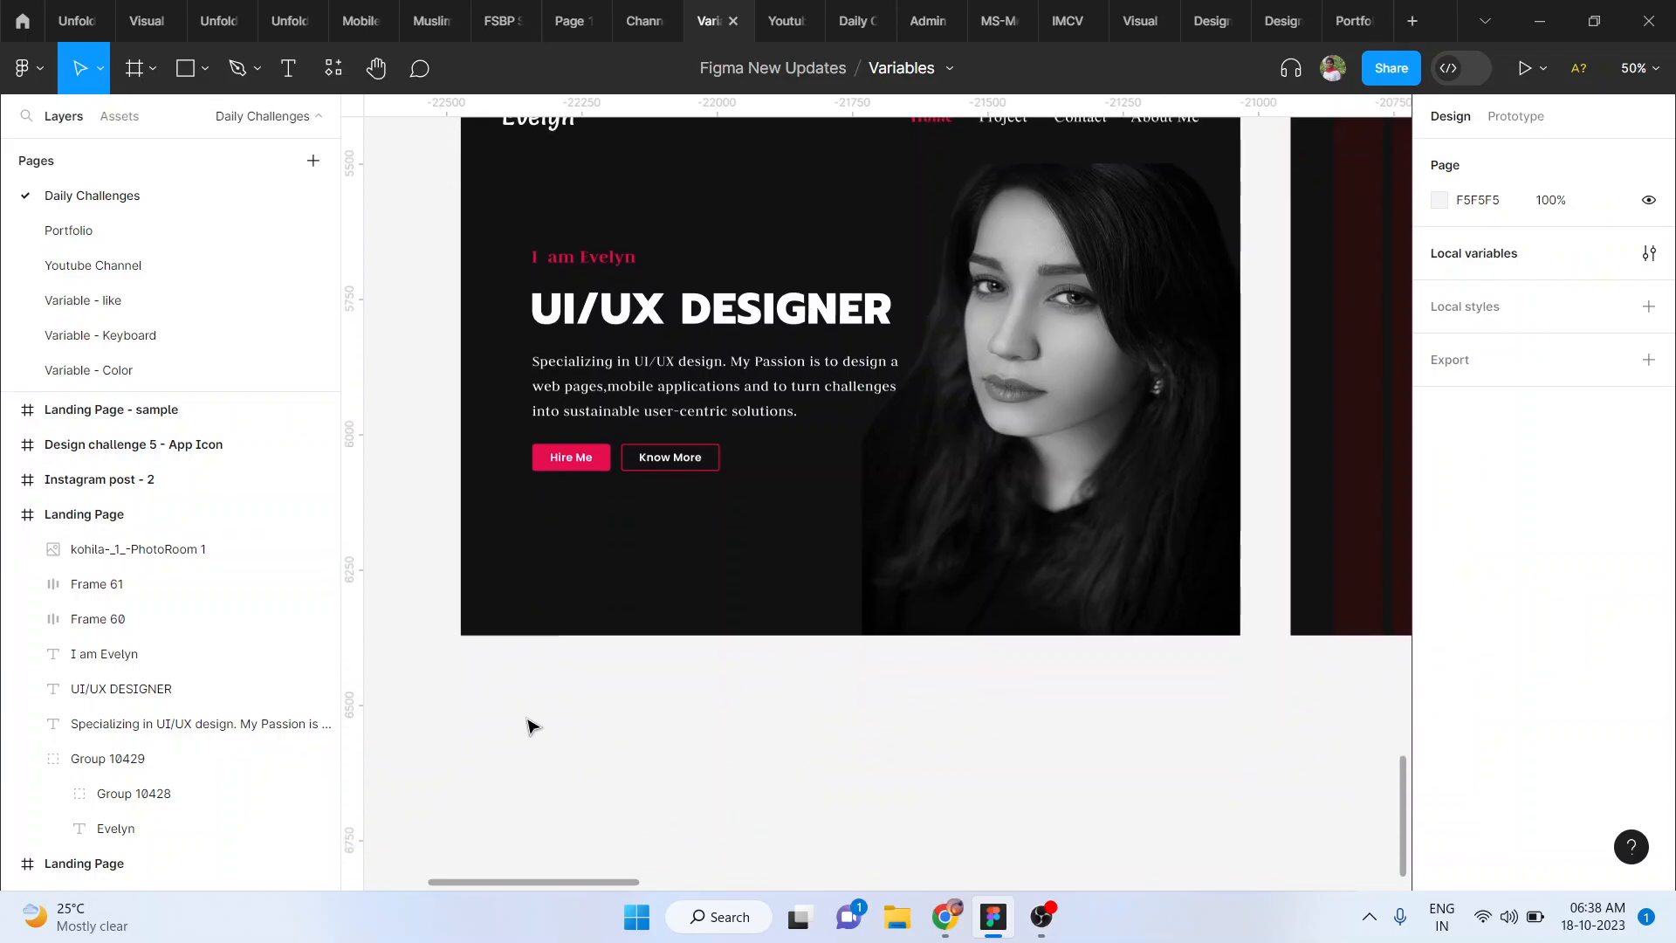
scroll(1072, 806, down, 5)
scroll(978, 724, down, 3)
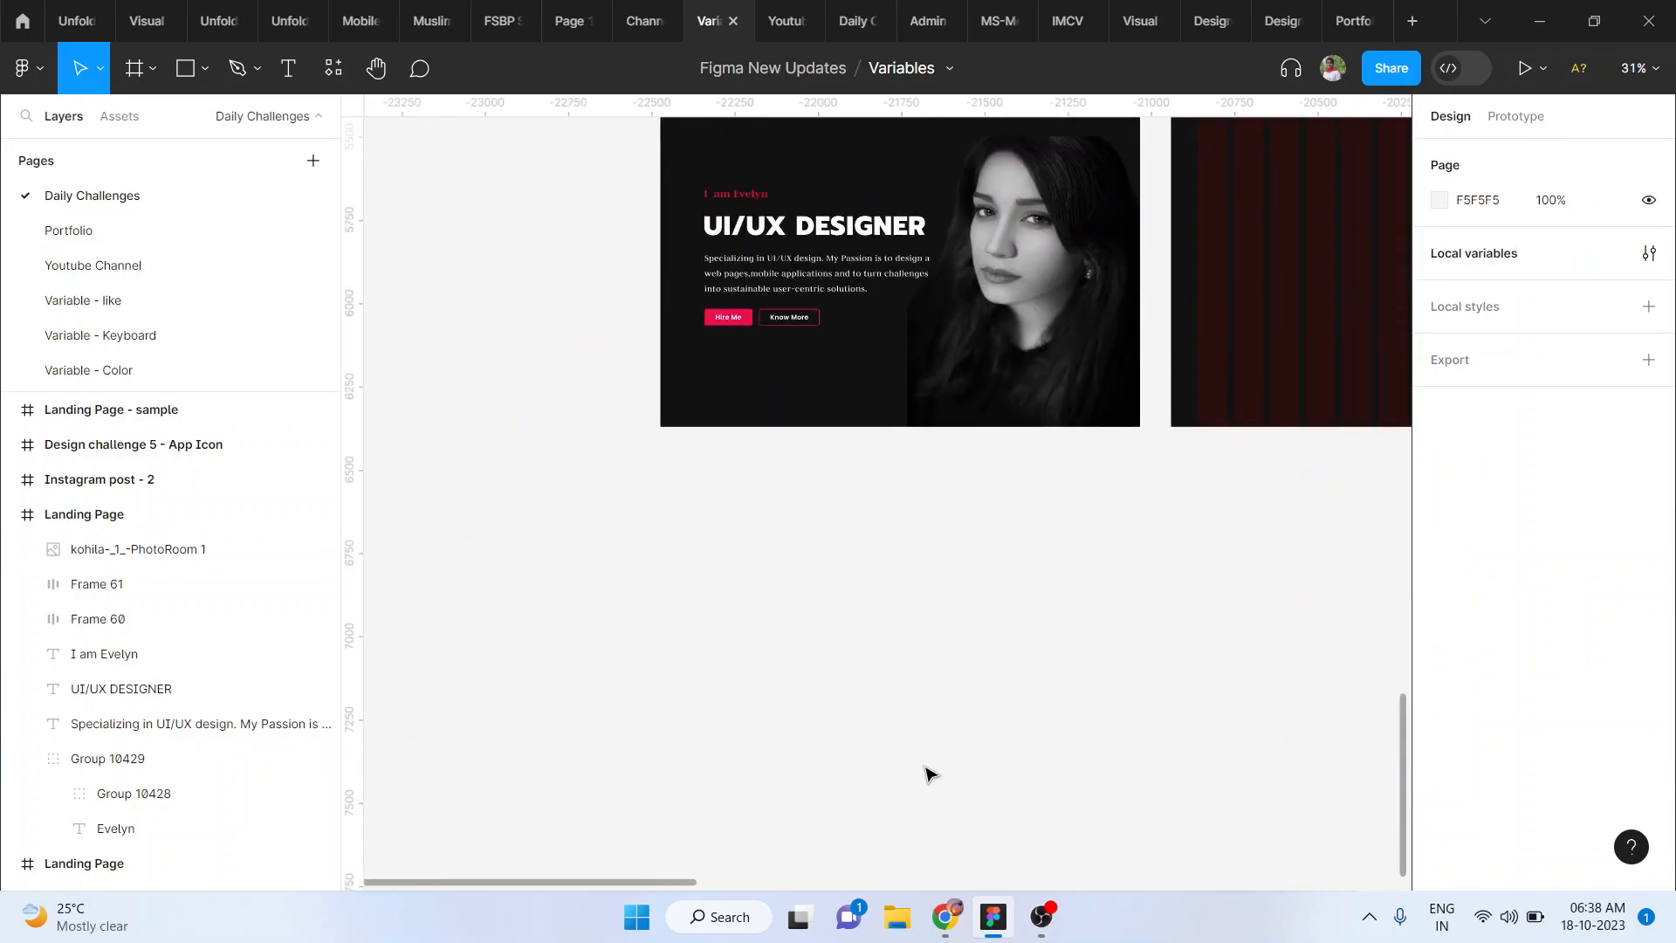
scroll(1205, 694, up, 3)
scroll(1204, 693, right, 2)
scroll(1204, 694, left, 1)
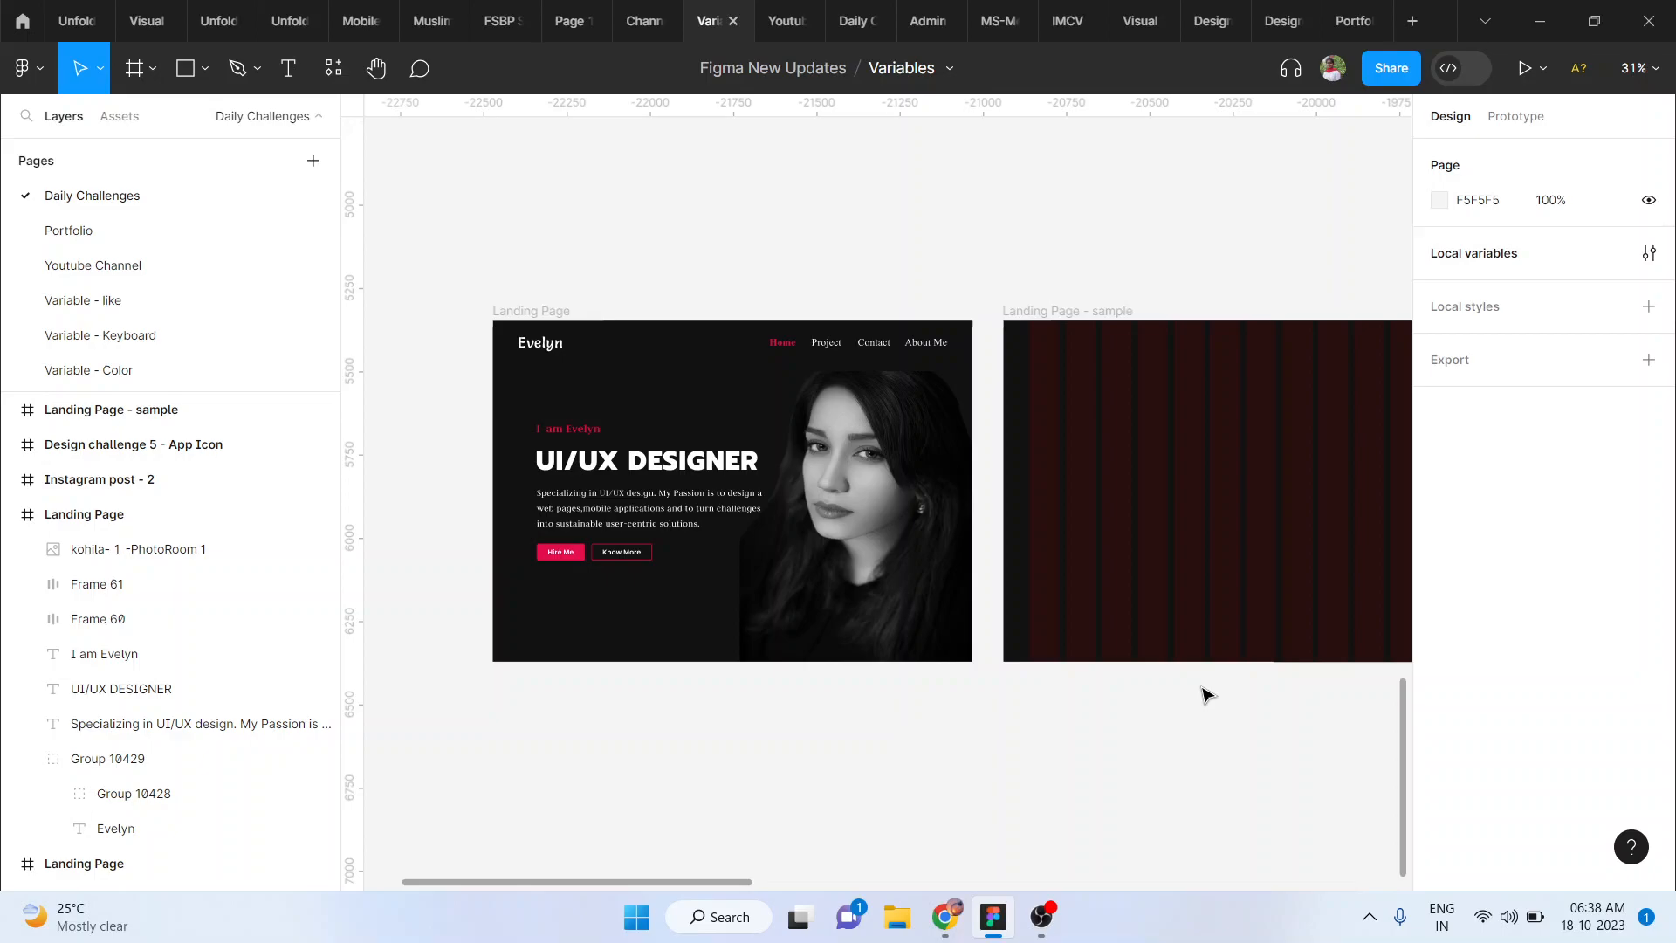
scroll(831, 523, up, 3)
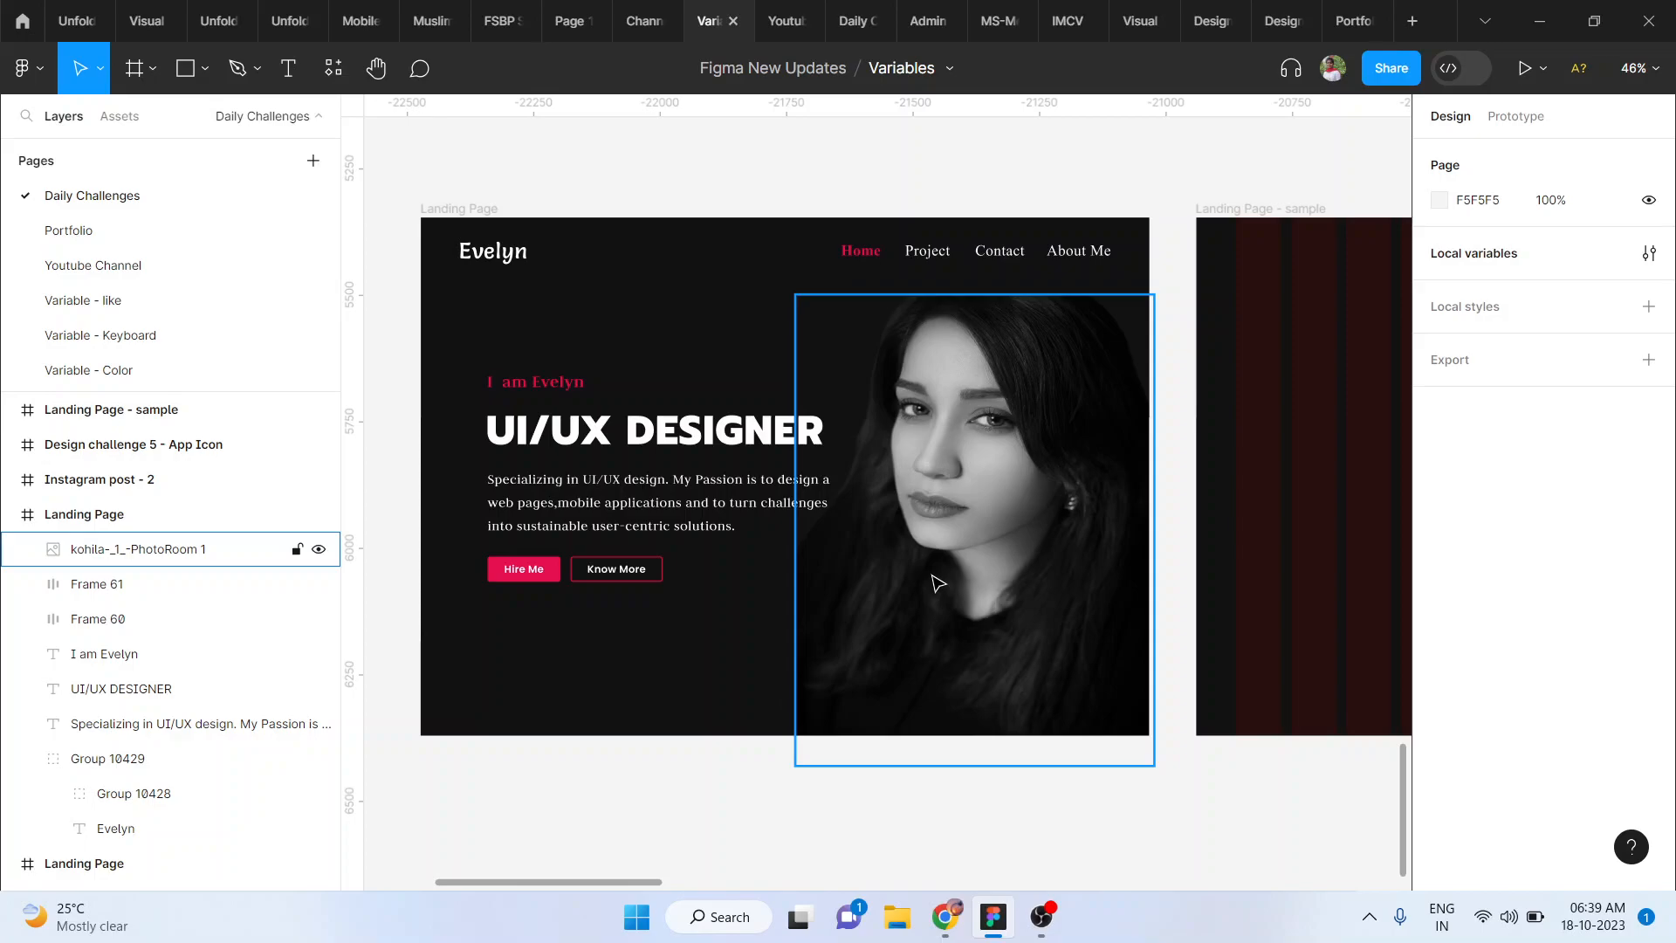
Step: Copy the logo text from the Landing Page header into the sample frame and place it at X 80, Y 44
click(791, 407)
click(510, 259)
double_click(510, 259)
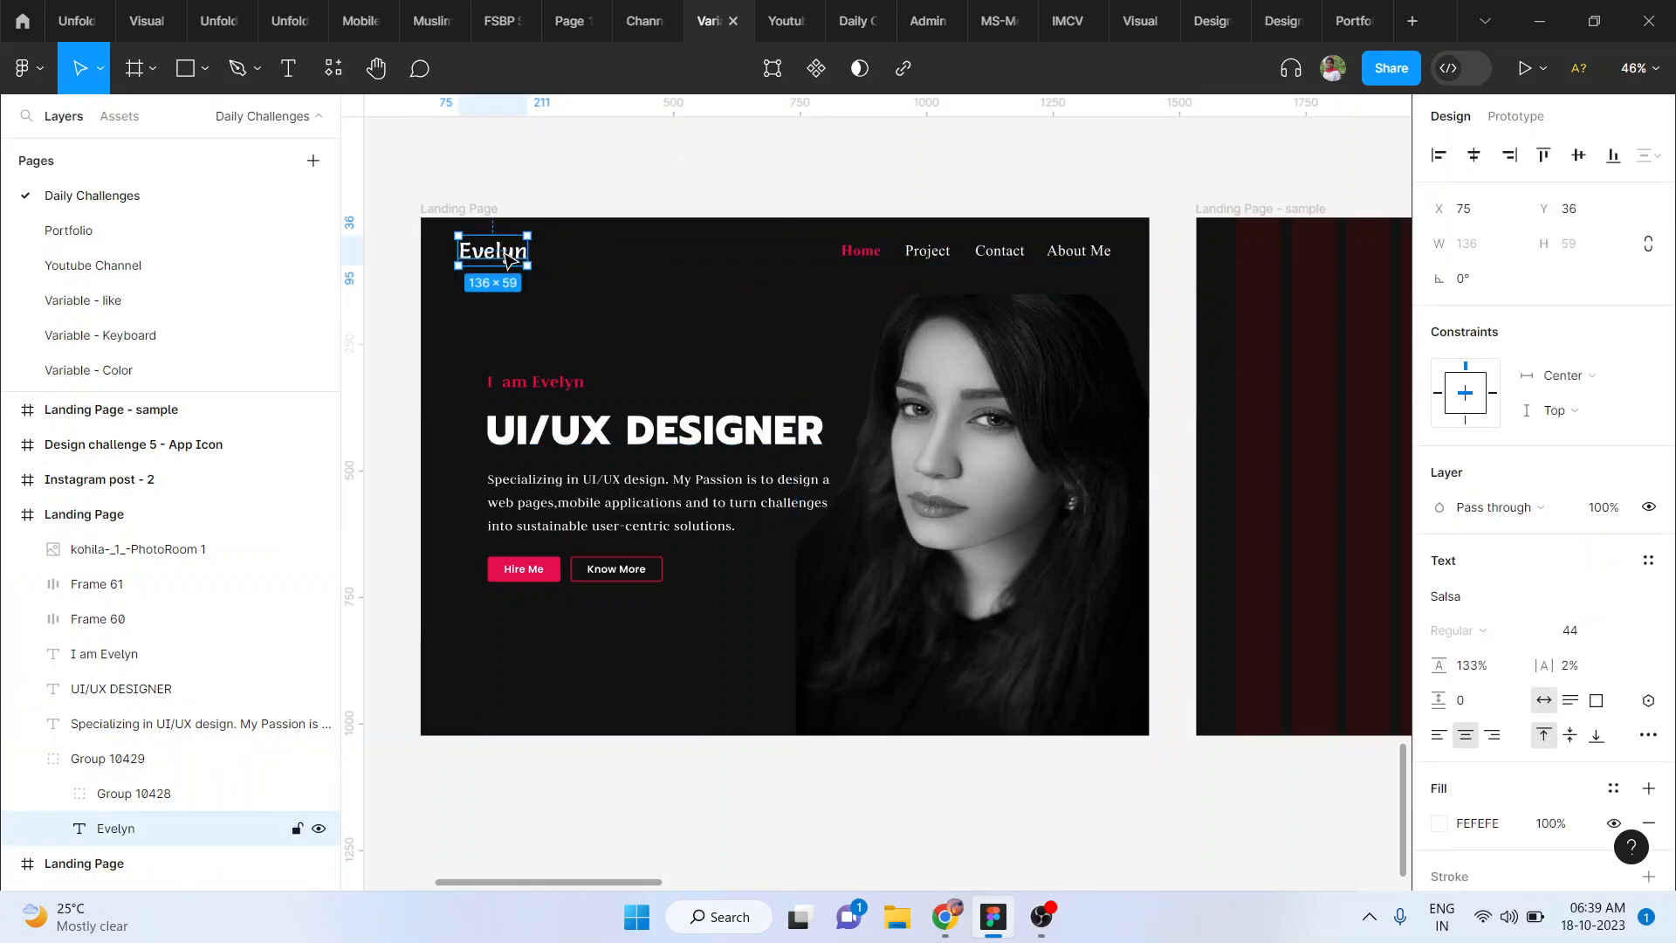
drag(505, 257, 1283, 244)
scroll(1318, 342, up, 3)
scroll(1284, 245, up, 2)
scroll(1284, 245, right, 3)
drag(998, 404, 960, 340)
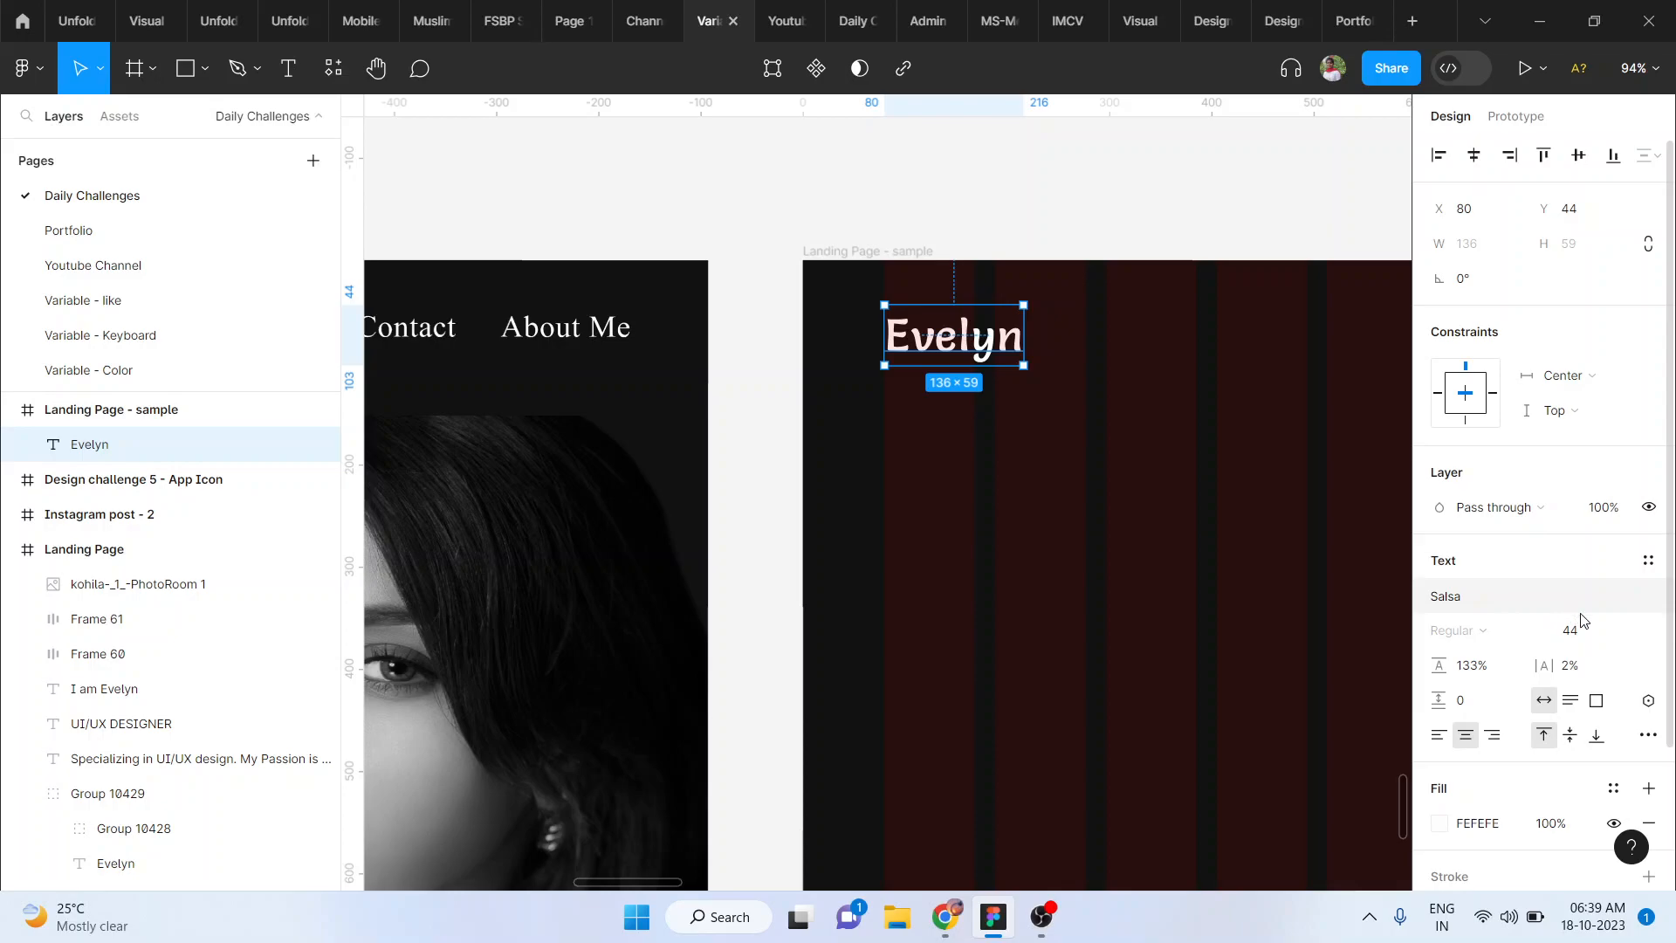
scroll(991, 348, down, 5)
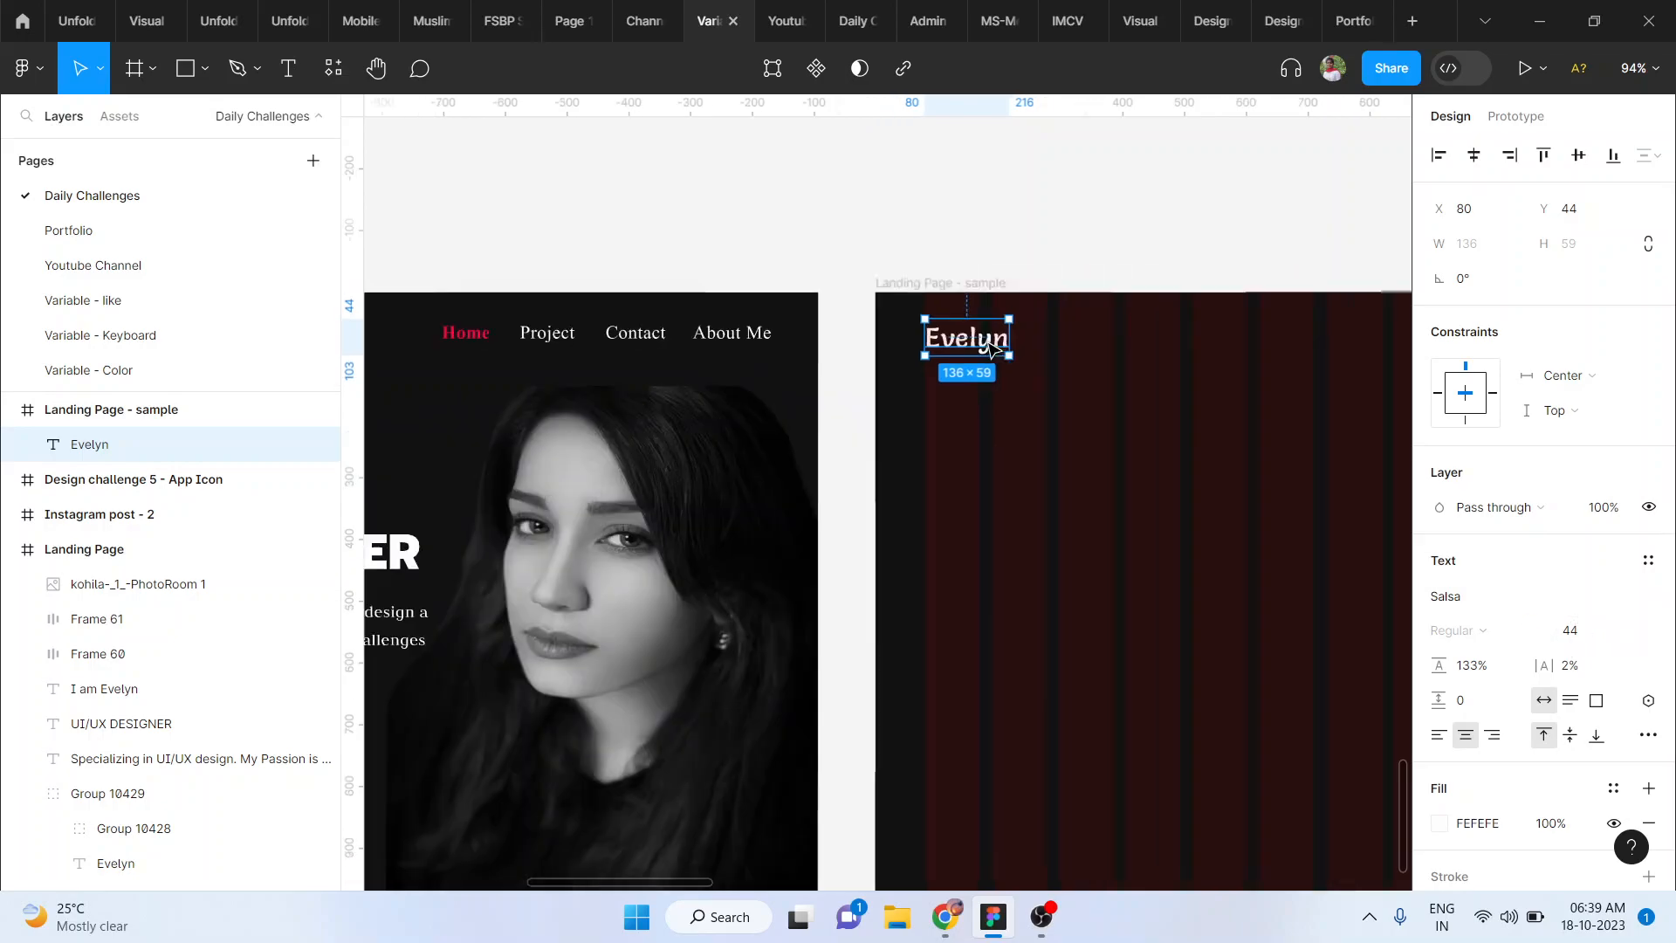
key(Escape)
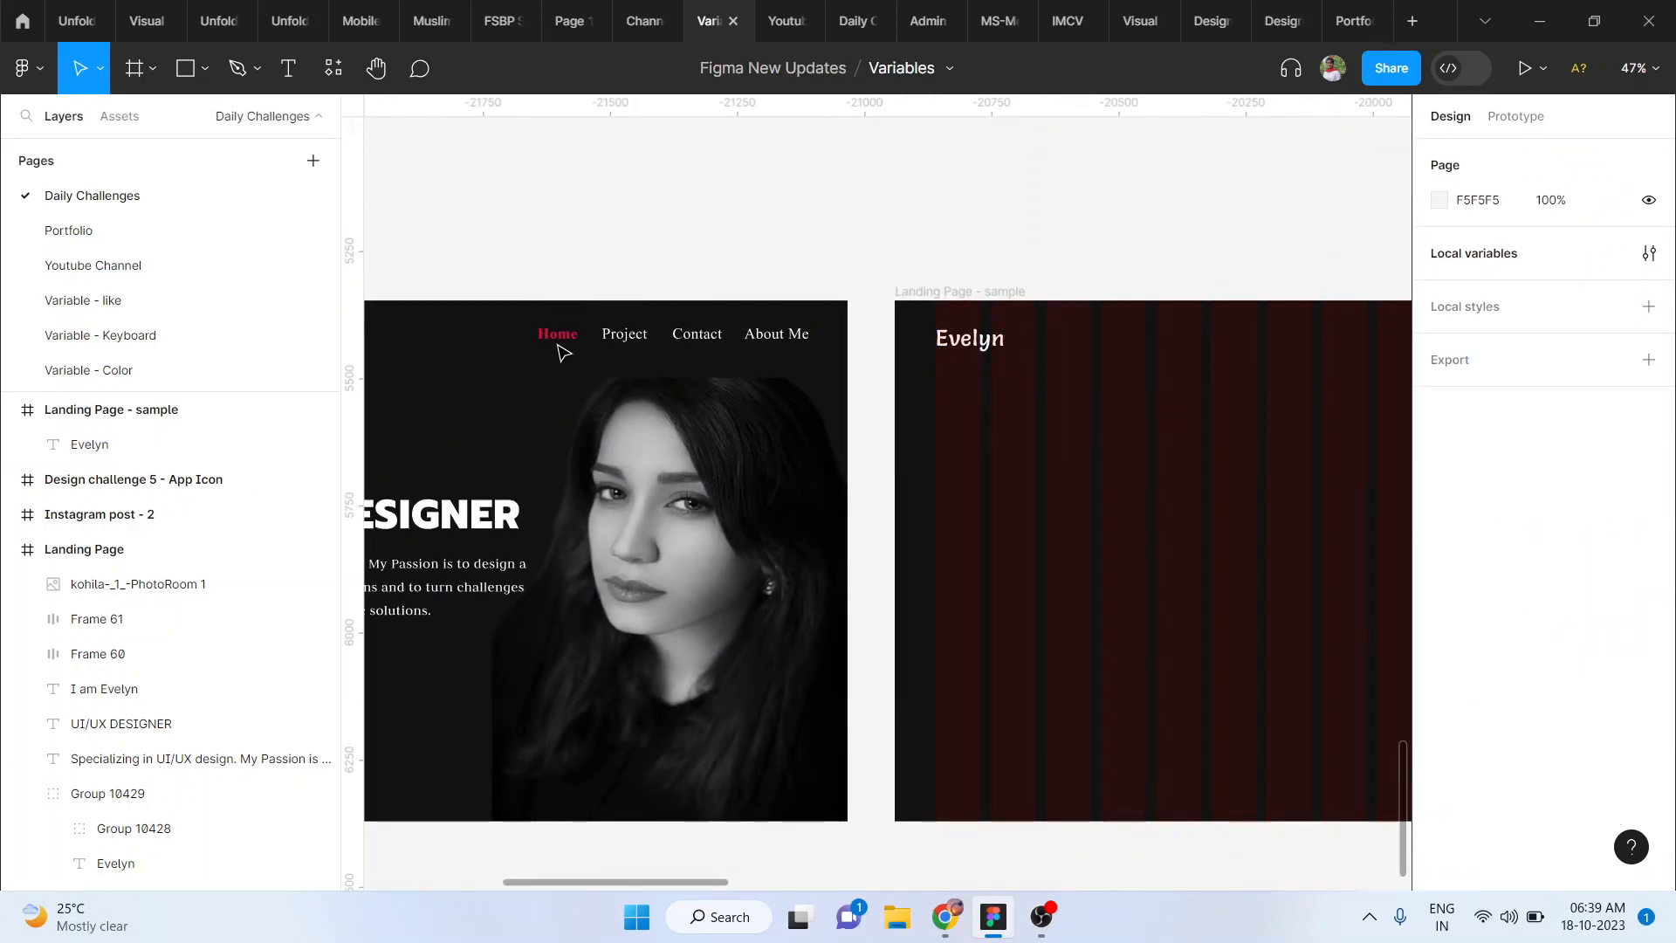
Step: Copy the Home and Project navigation links from the Landing Page into the sample frame's header
click(559, 337)
click(553, 339)
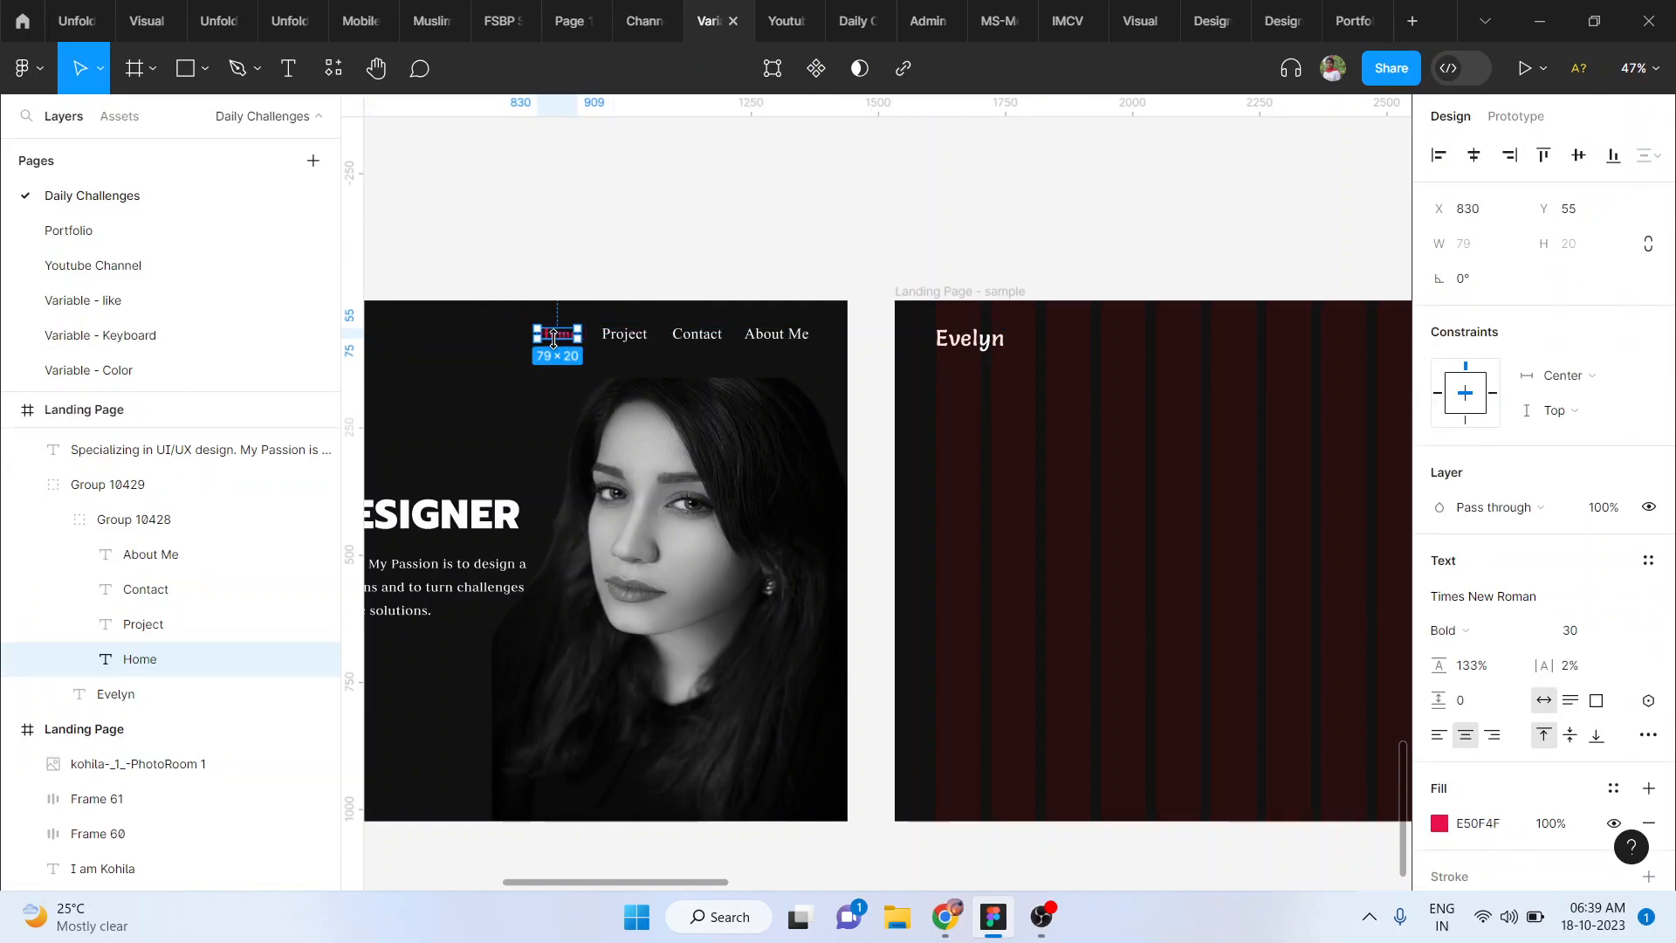
shift+click(622, 339)
drag(621, 339, 1317, 276)
scroll(1177, 377, up, 5)
Step: Duplicate the Project link to its right in the sample header and change the copy's text to "Contact"
click(1211, 279)
scroll(1213, 279, down, 5)
click(1194, 284)
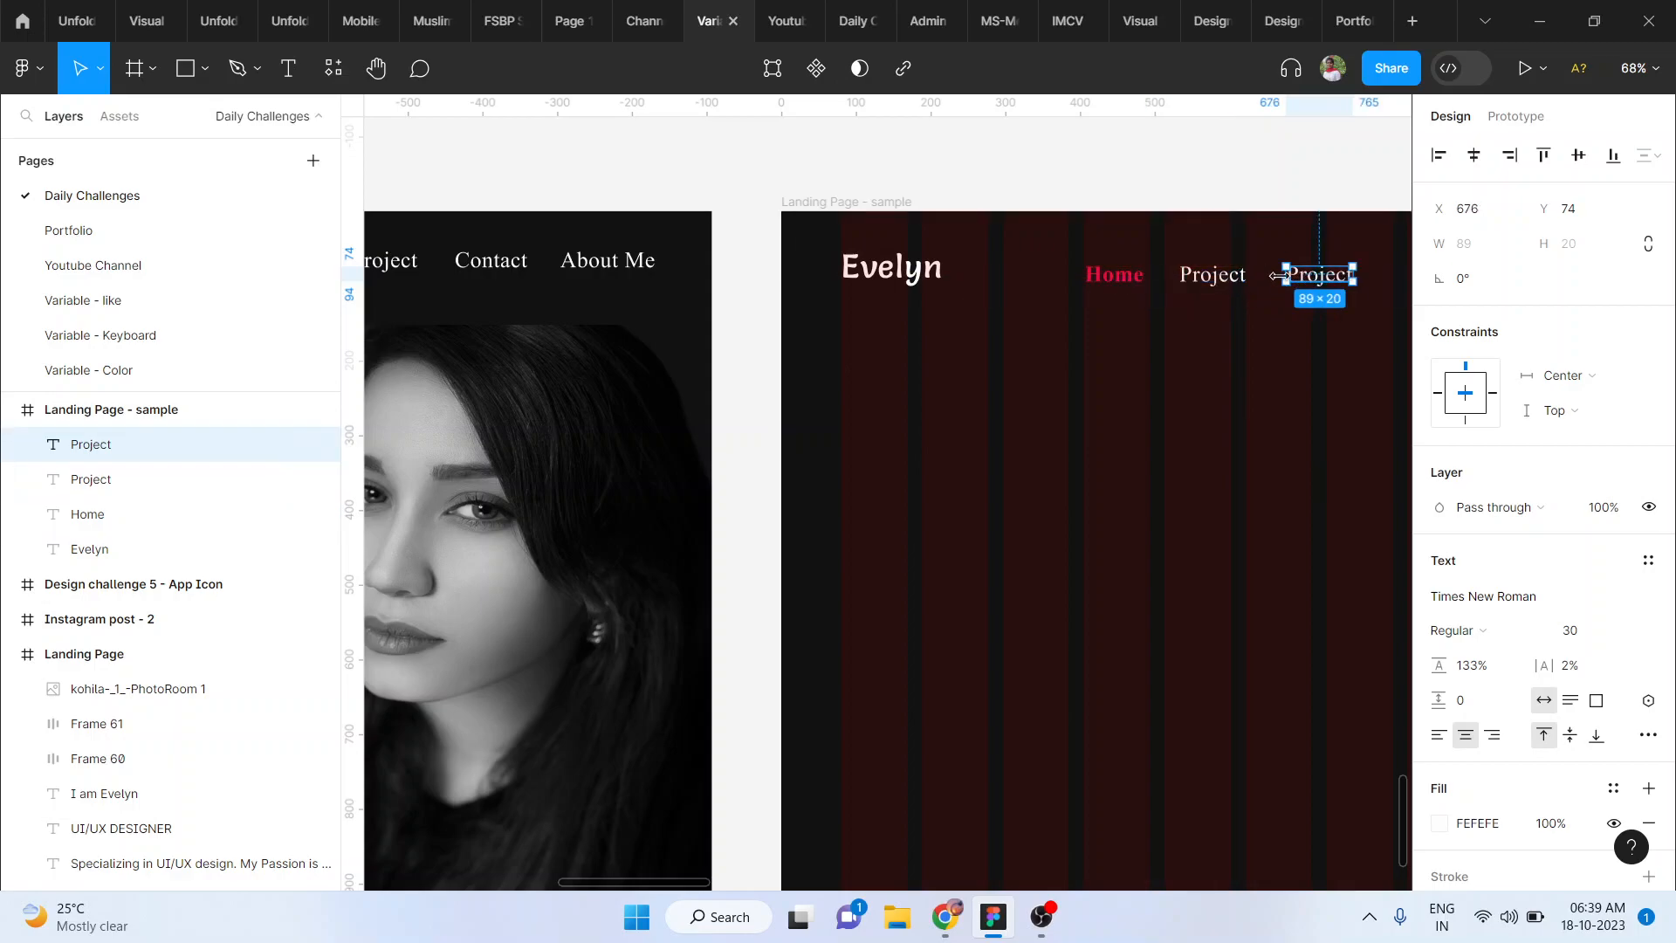
double_click(1319, 276)
scroll(1319, 276, down, 3)
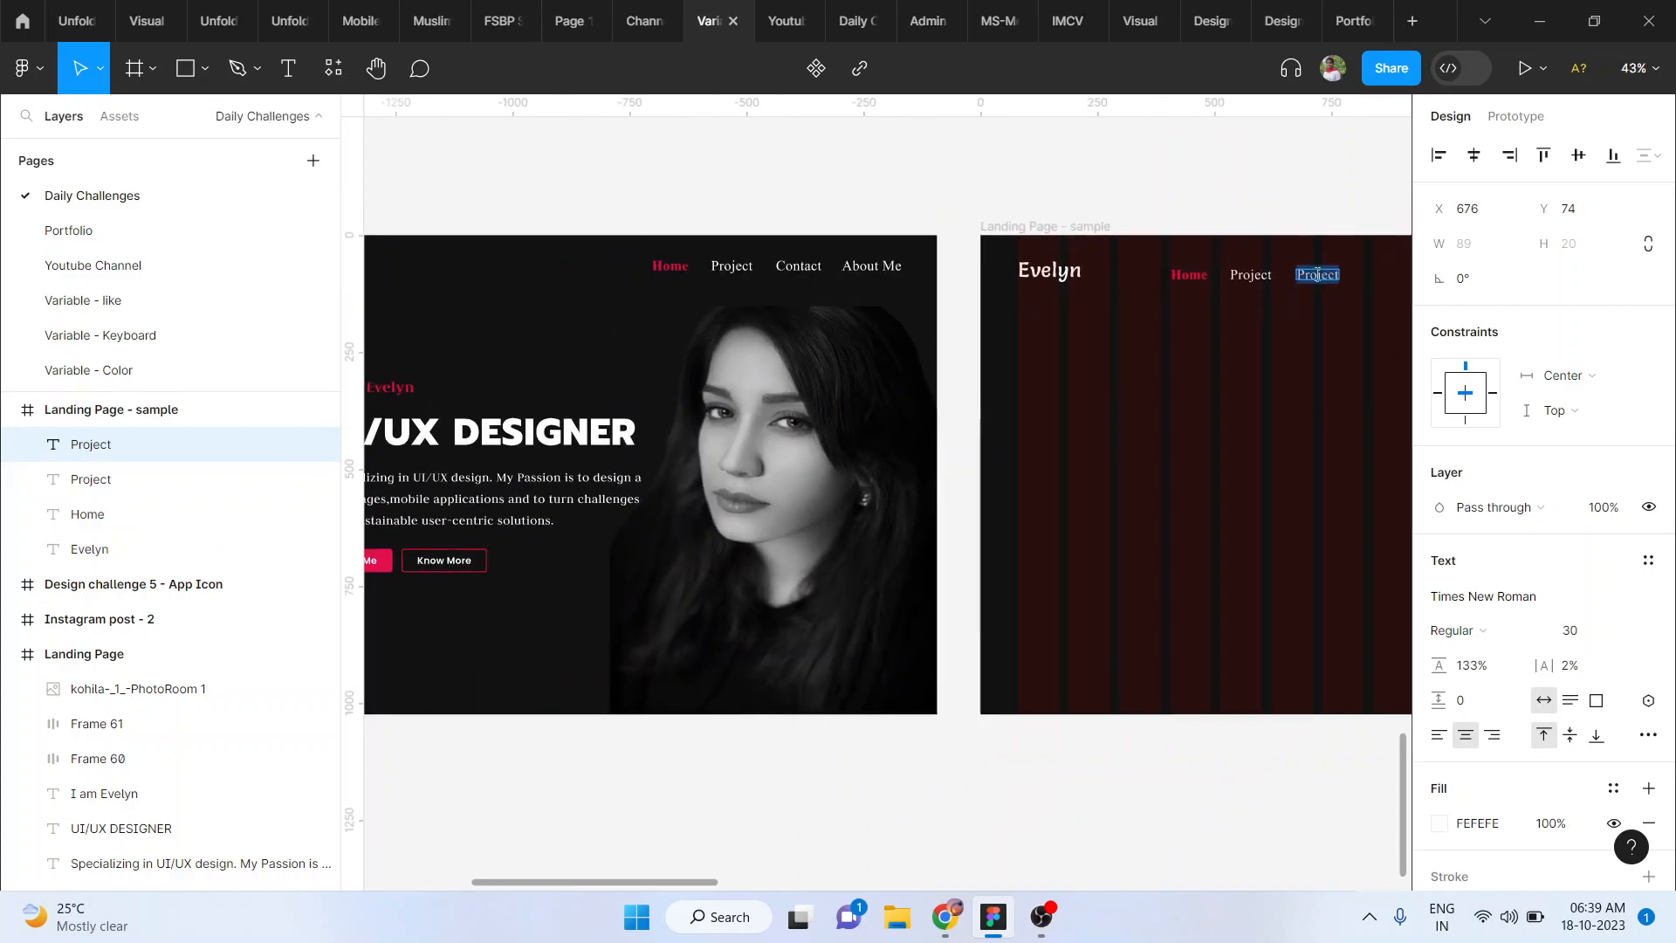
text(Contact)
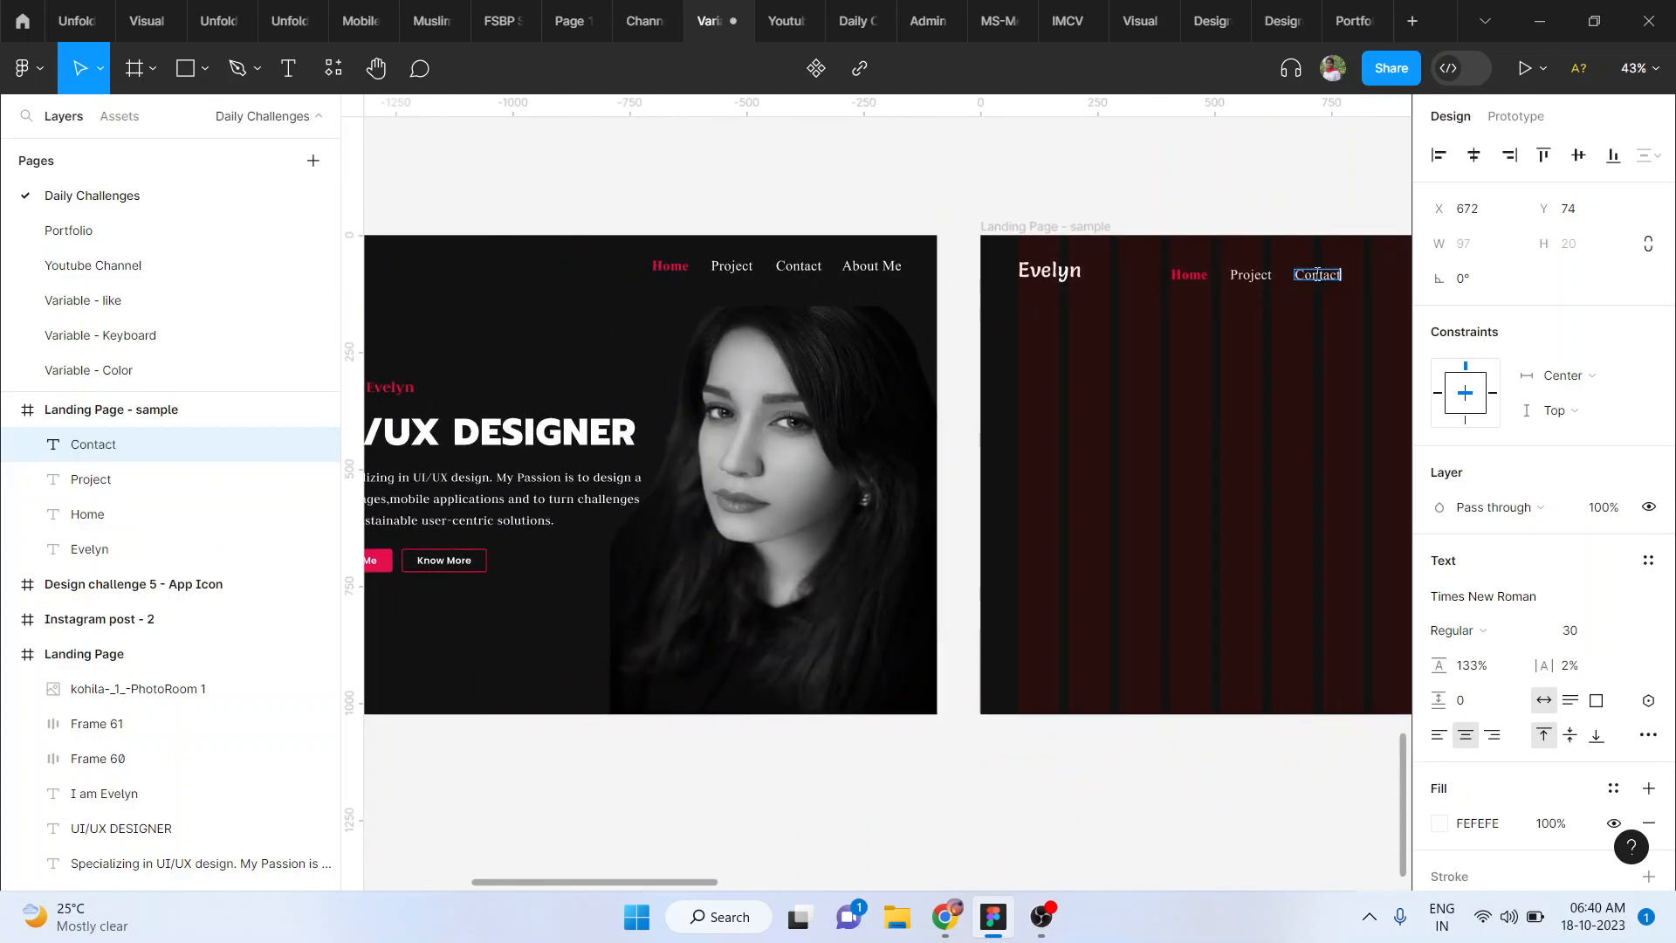
Step: Duplicate the Contact link to its right in the sample header and change the copy's text to "About Me"
scroll(1320, 281, right, 3)
scroll(1319, 282, right, 1)
key(Escape)
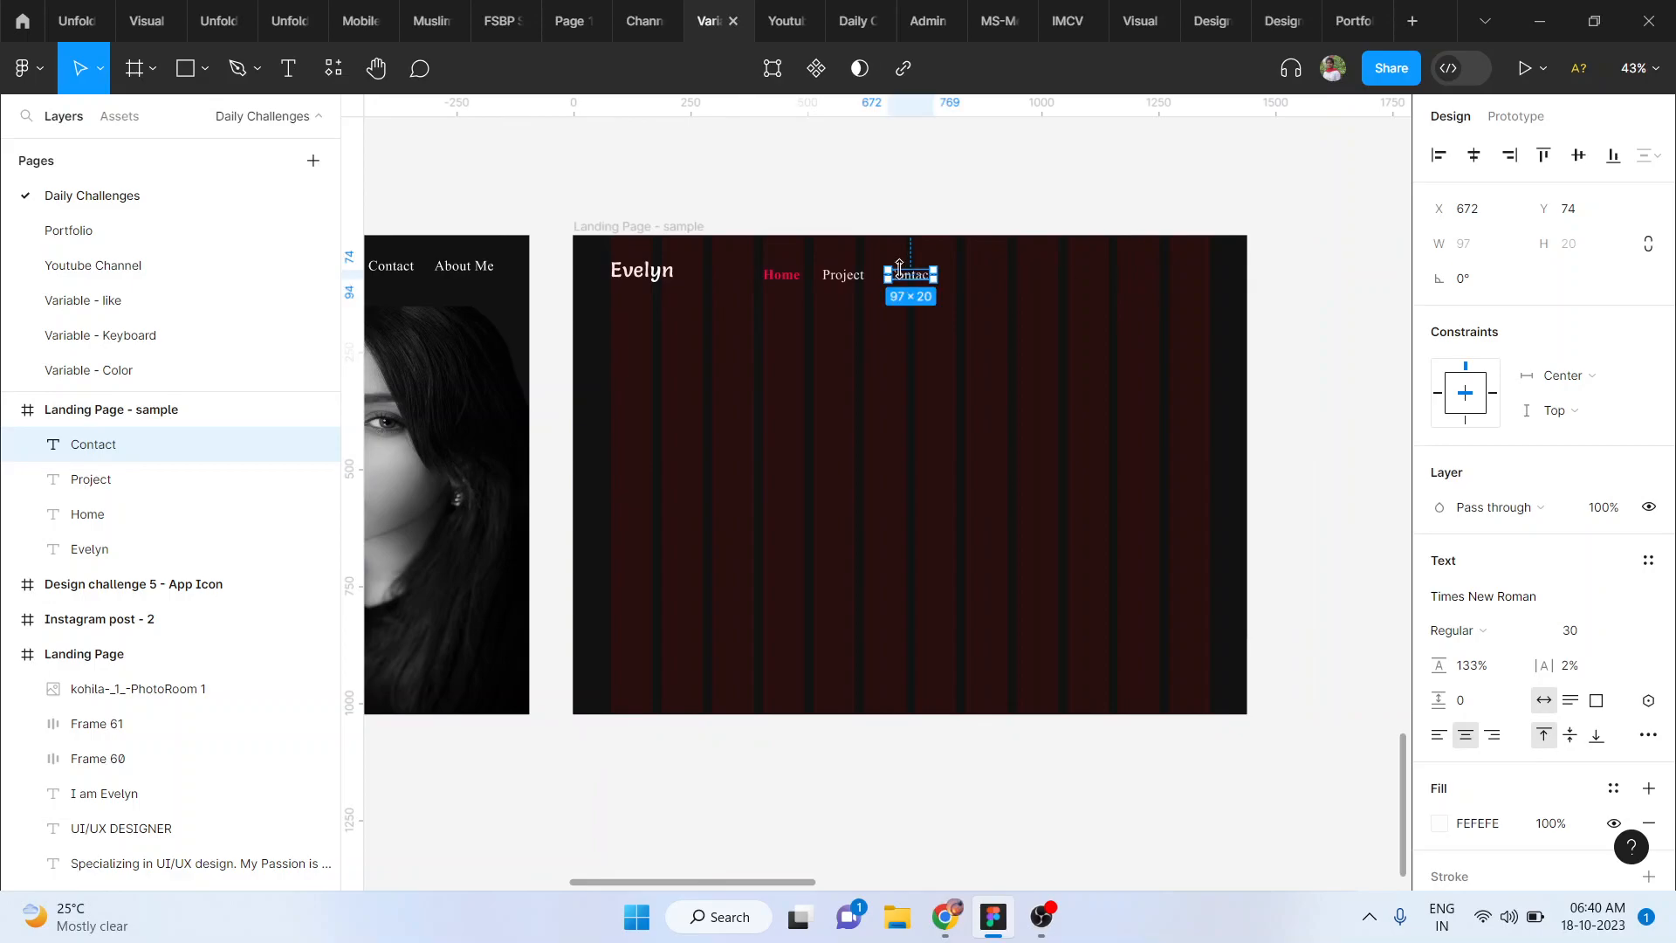
alt+drag(908, 281, 987, 274)
double_click(979, 275)
text(About Me)
scroll(978, 274, left, 3)
scroll(978, 274, right, 2)
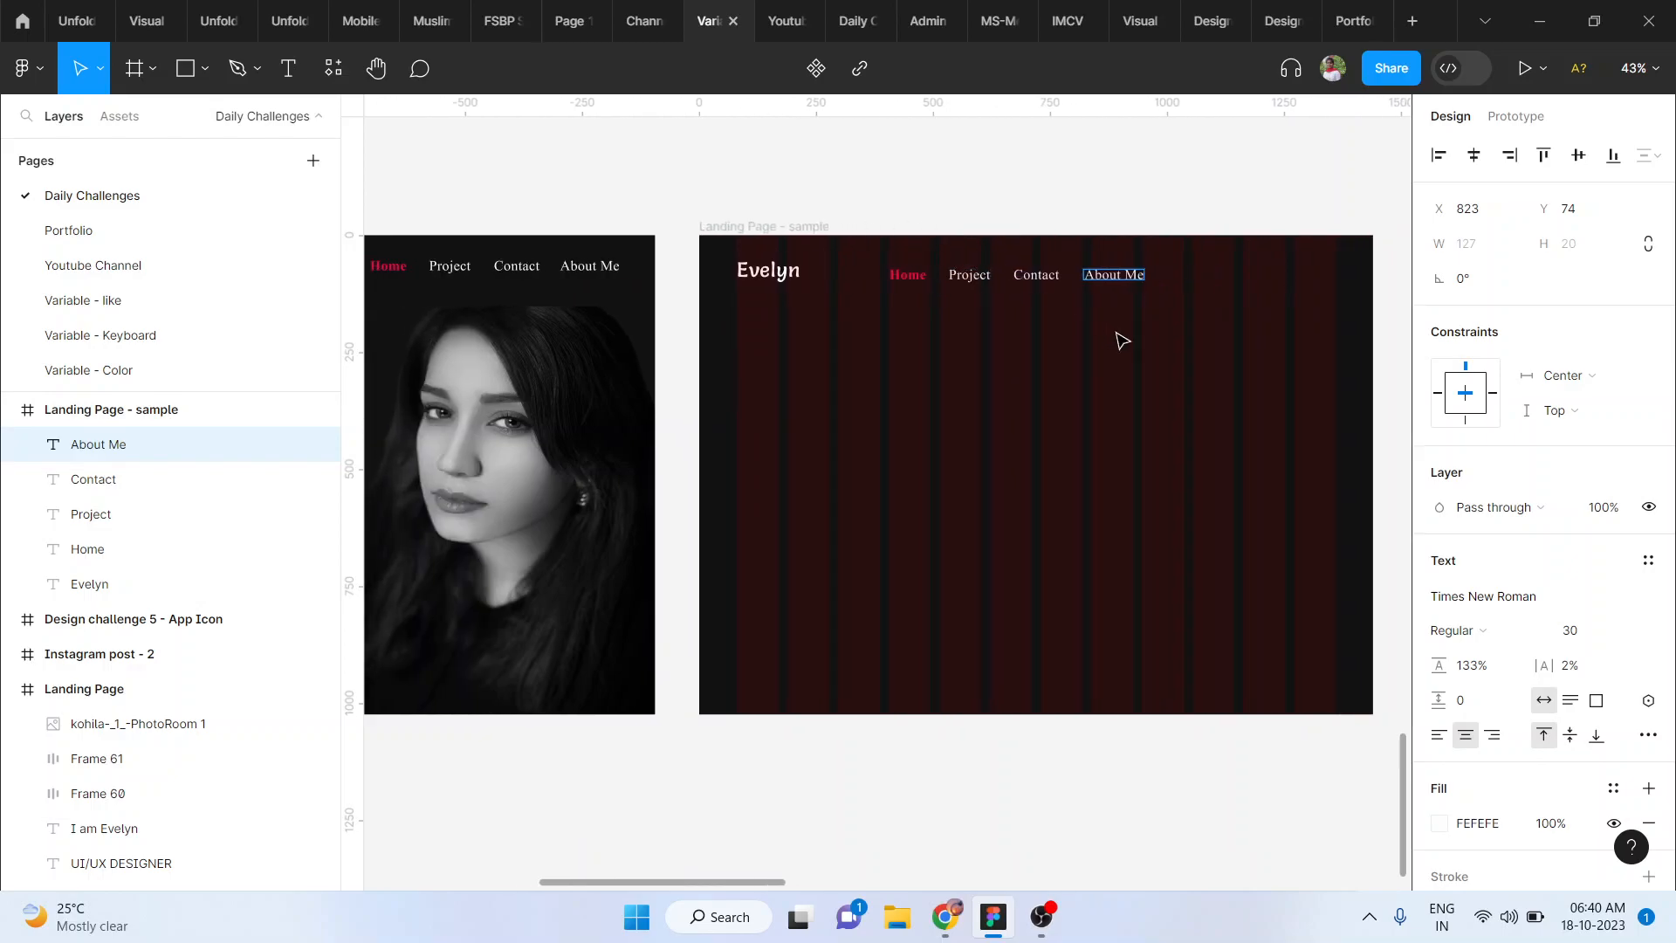
click(1116, 333)
Step: Even out the sample header's link spacing by nudging Contact 2 px left and moving About Me left to X 815
scroll(1115, 333, up, 4)
scroll(912, 228, up, 3)
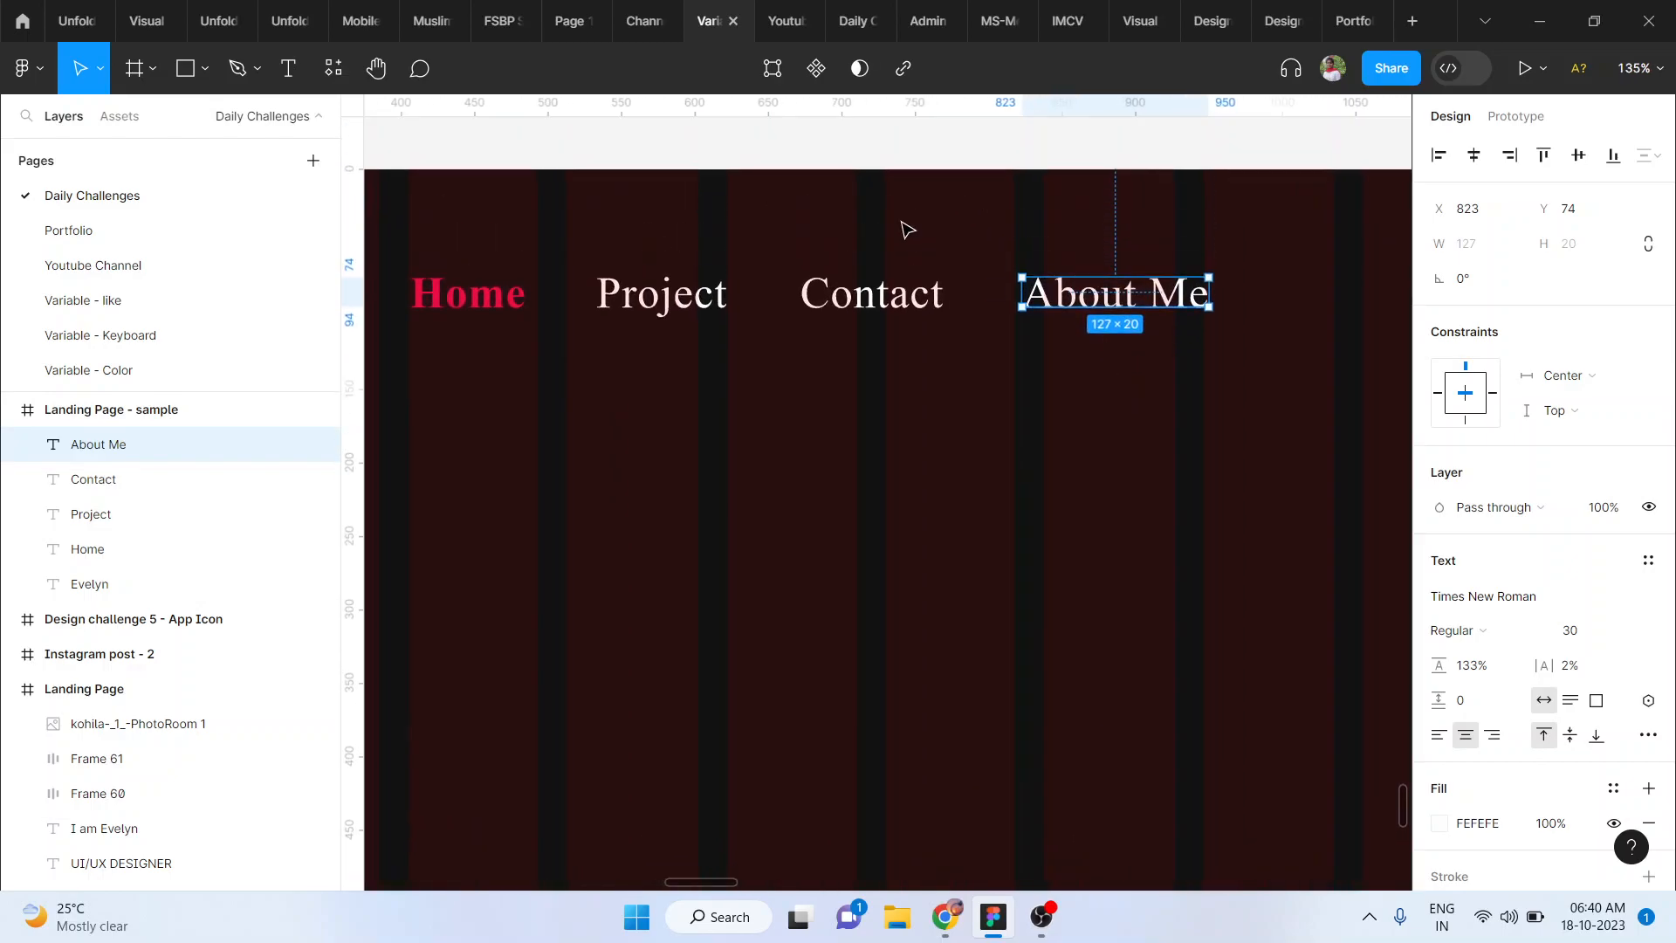
click(606, 293)
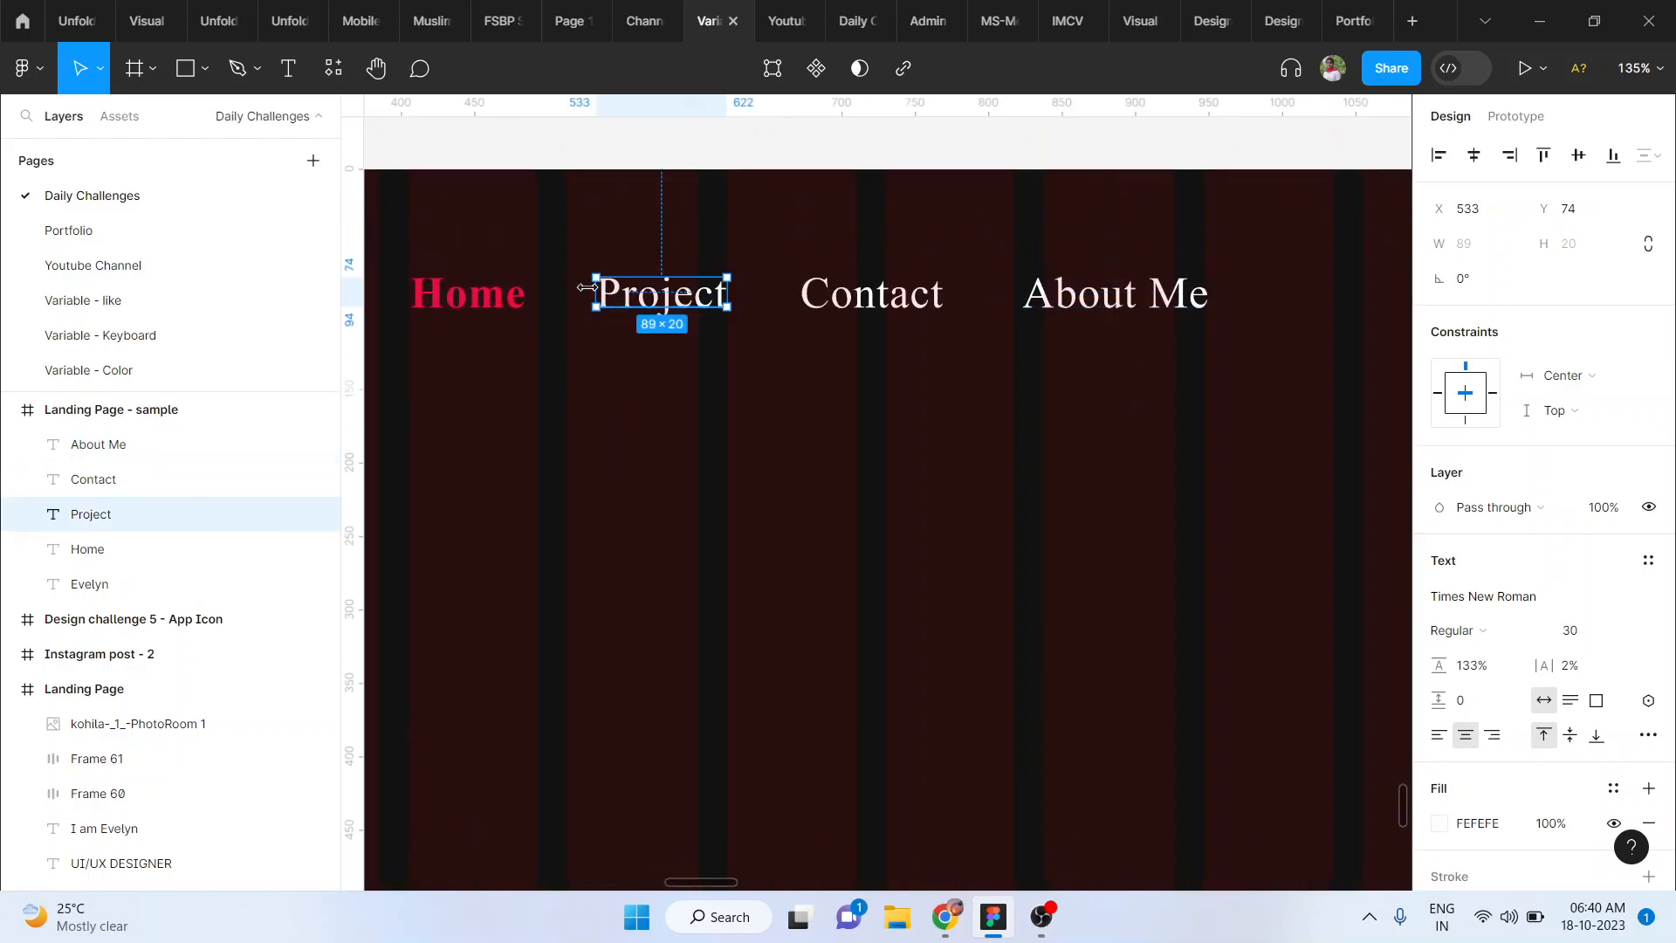
click(827, 299)
key(Left)
key(Left)
click(1070, 325)
click(1087, 296)
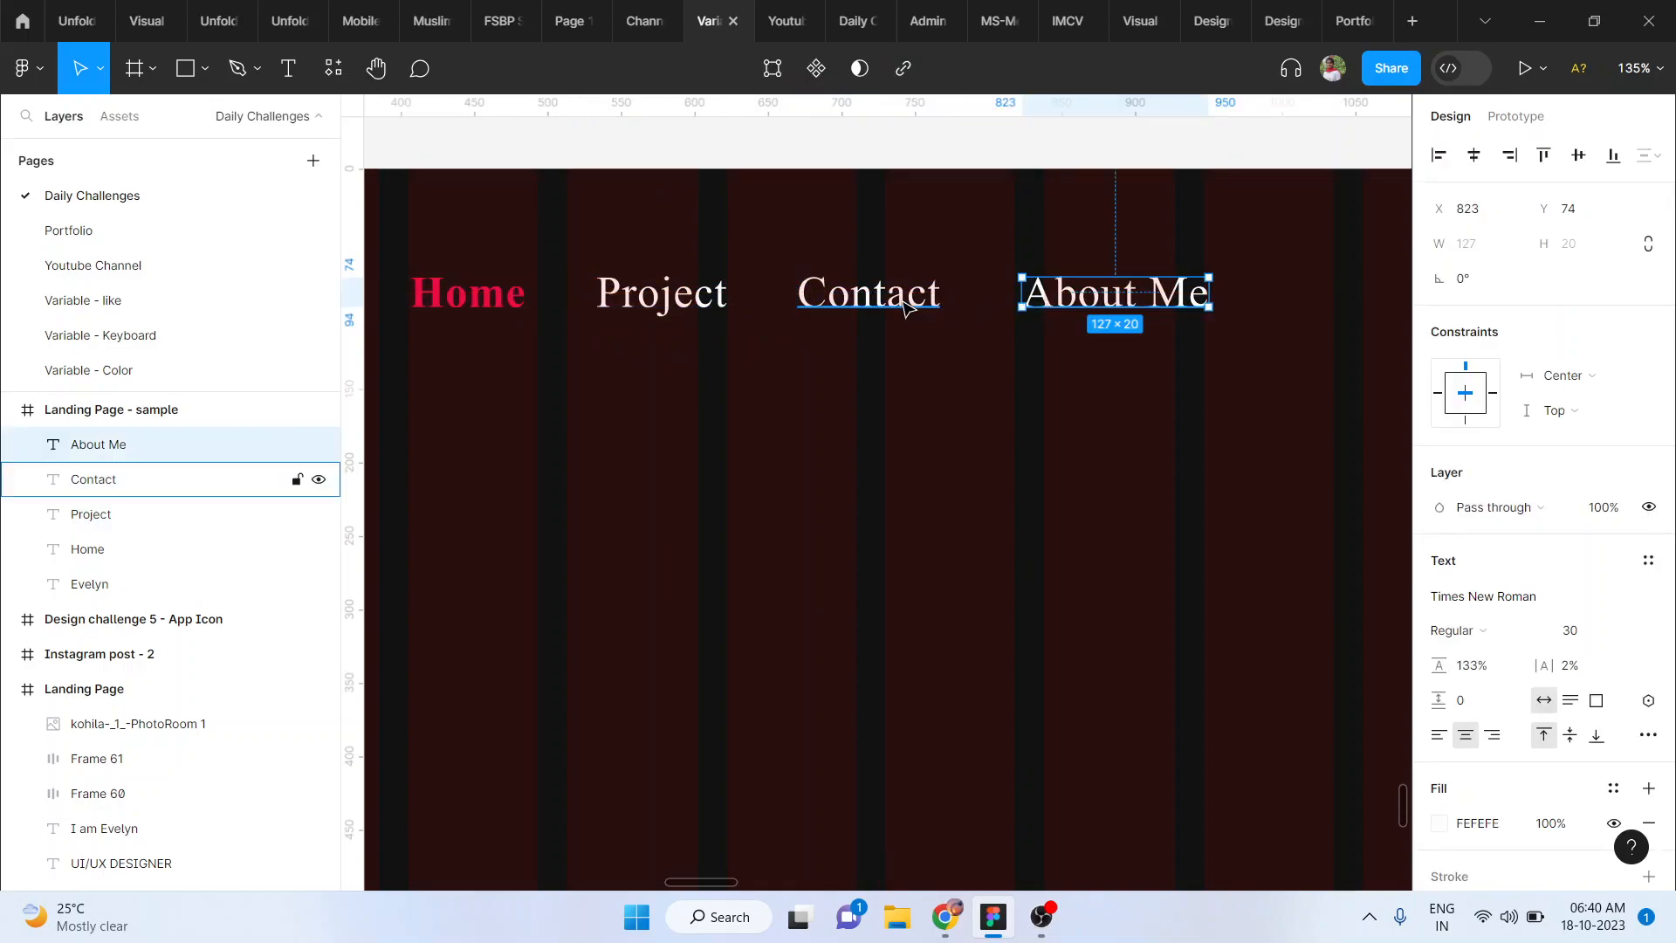
key(Left)
key(Left)
key(Left)
key(Left)
key(Left)
key(Left)
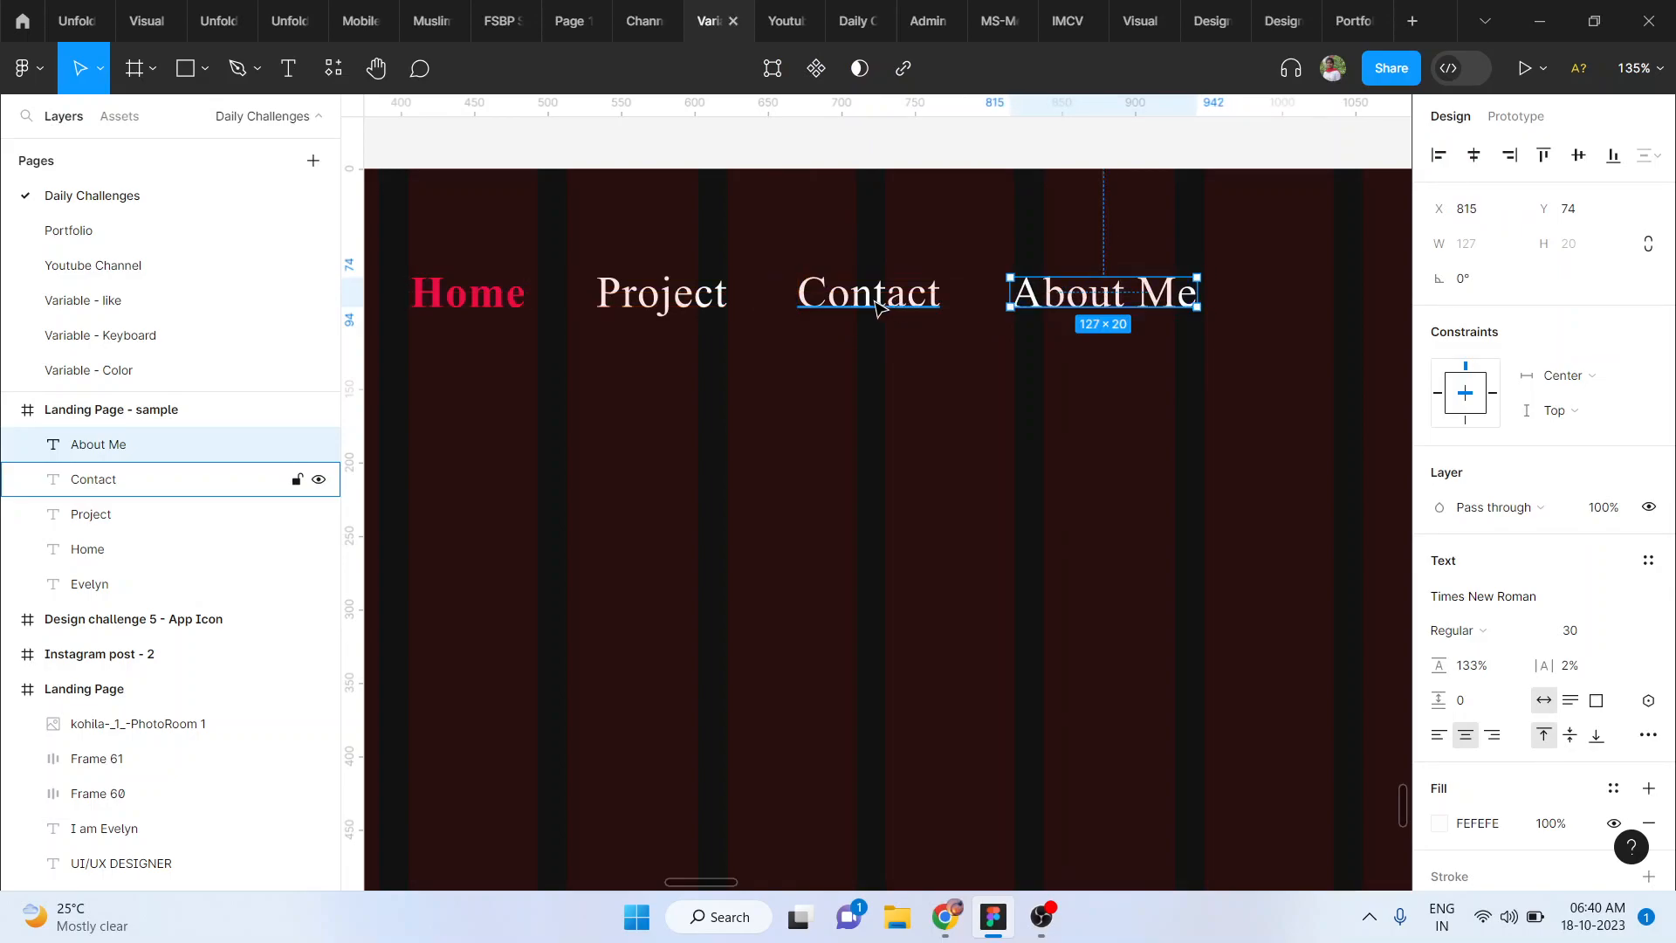
Step: Combine the four navigation links into a horizontal auto layout and move it to X 818, Y 64, level with the logo
shift+click(881, 307)
shift+click(707, 300)
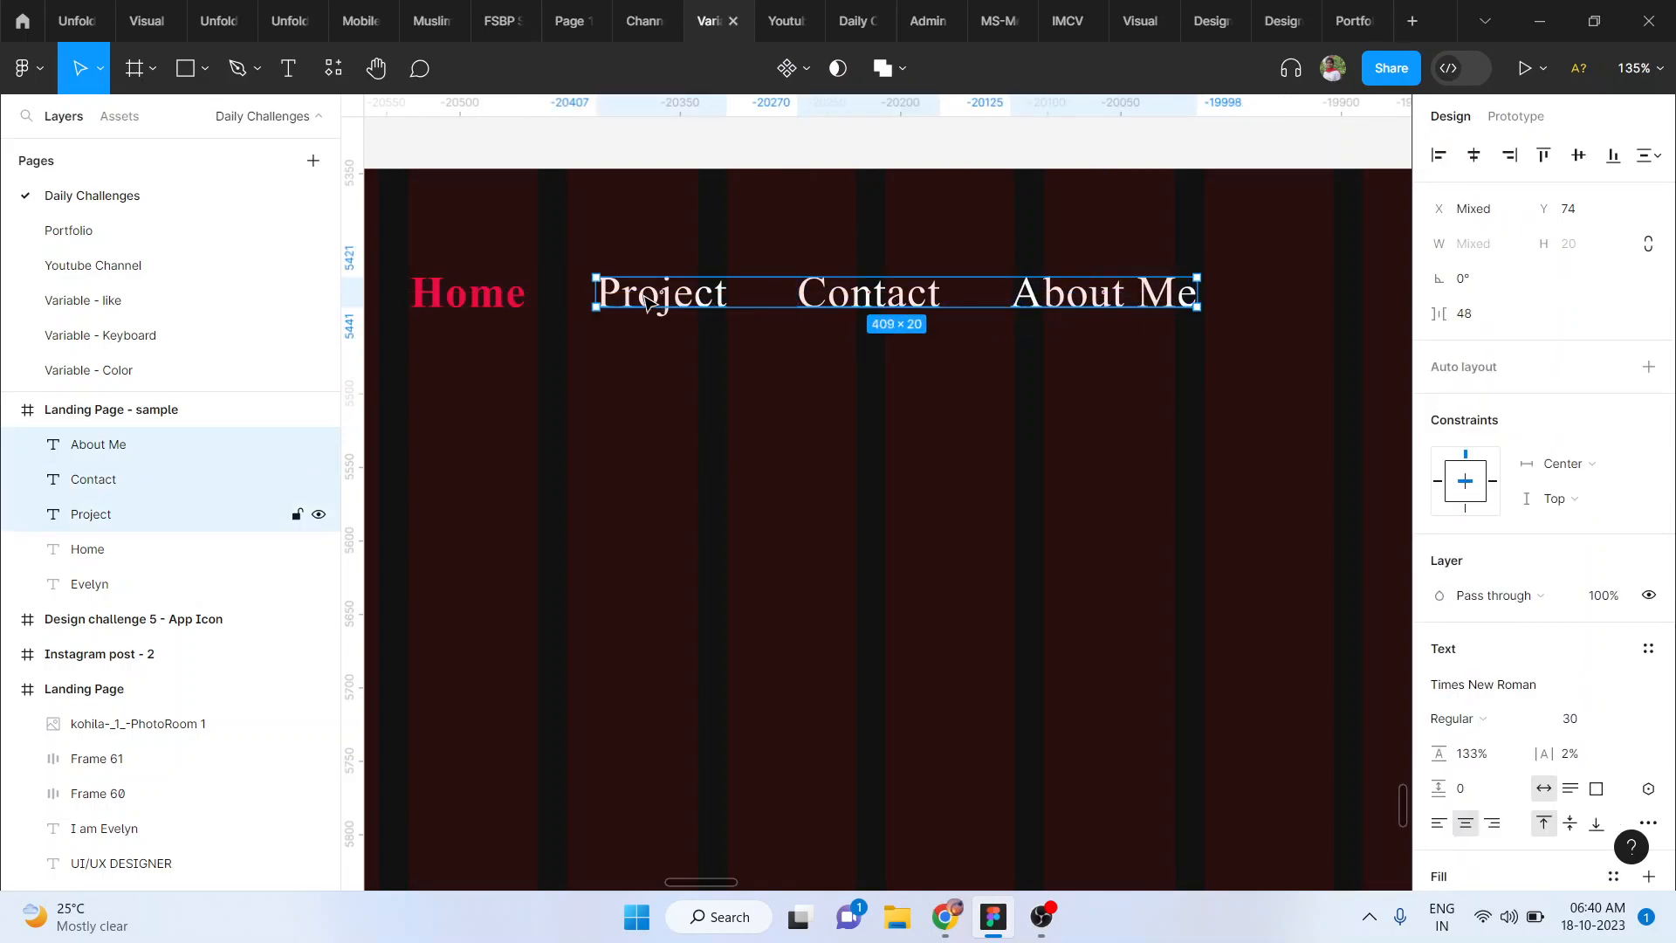
shift+click(504, 303)
key(shift+a)
key(shift+1)
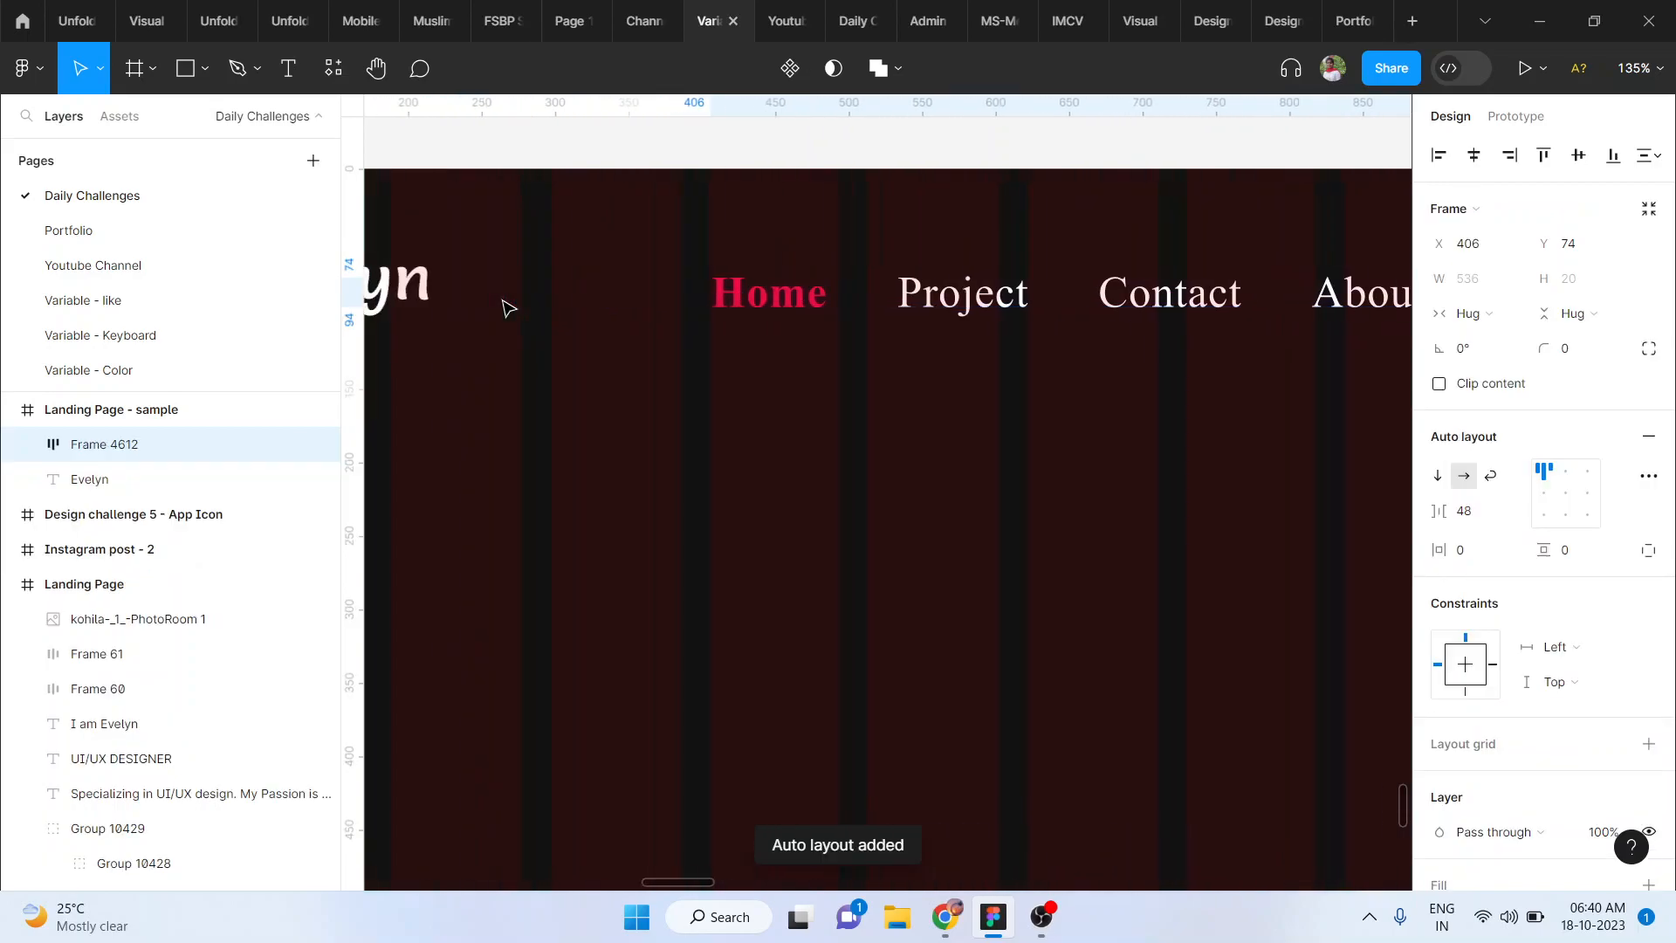
scroll(651, 303, up, 3)
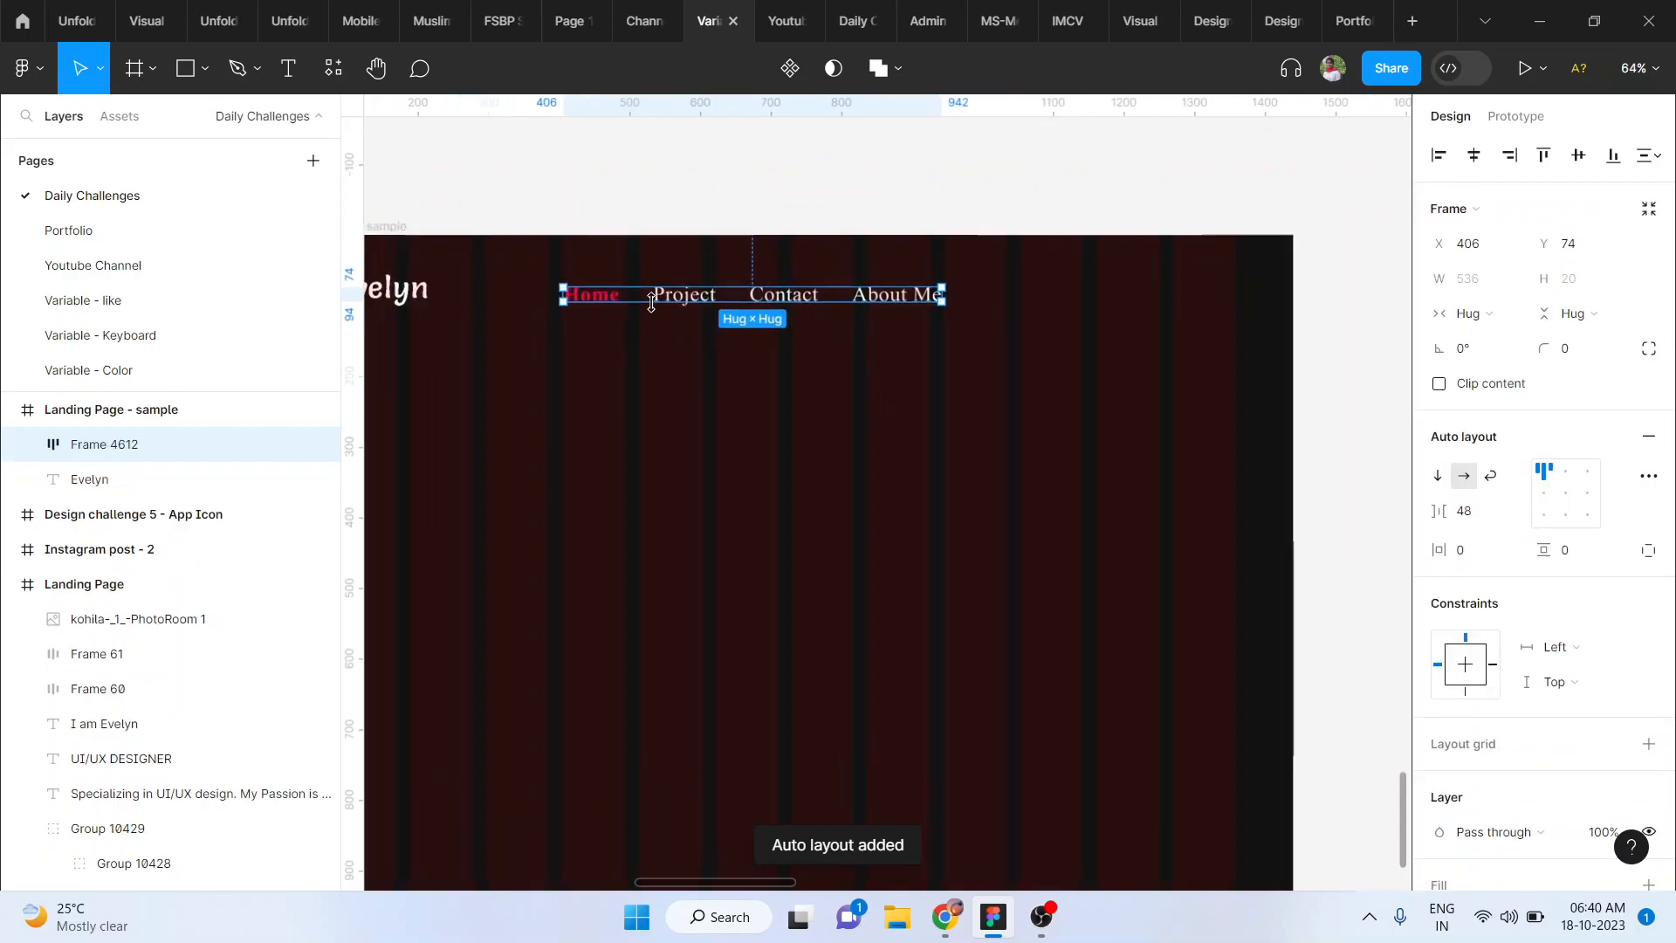
drag(715, 305, 995, 296)
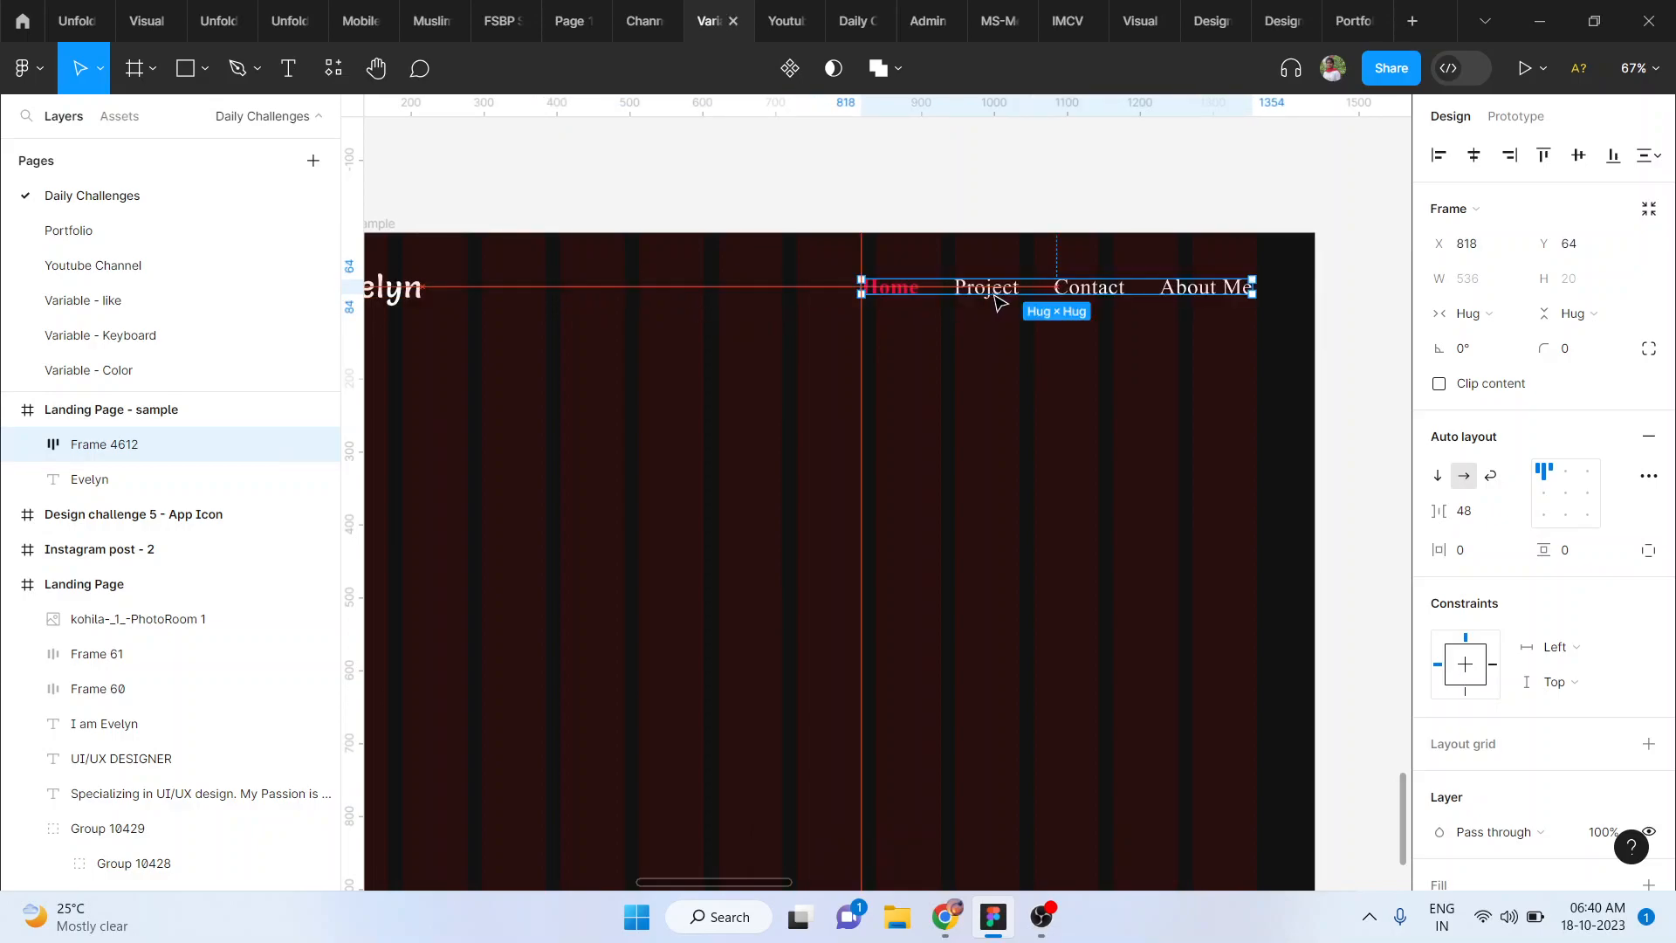
Step: Combine the logo text and the navigation links into one horizontal auto layout header
scroll(995, 301, left, 5)
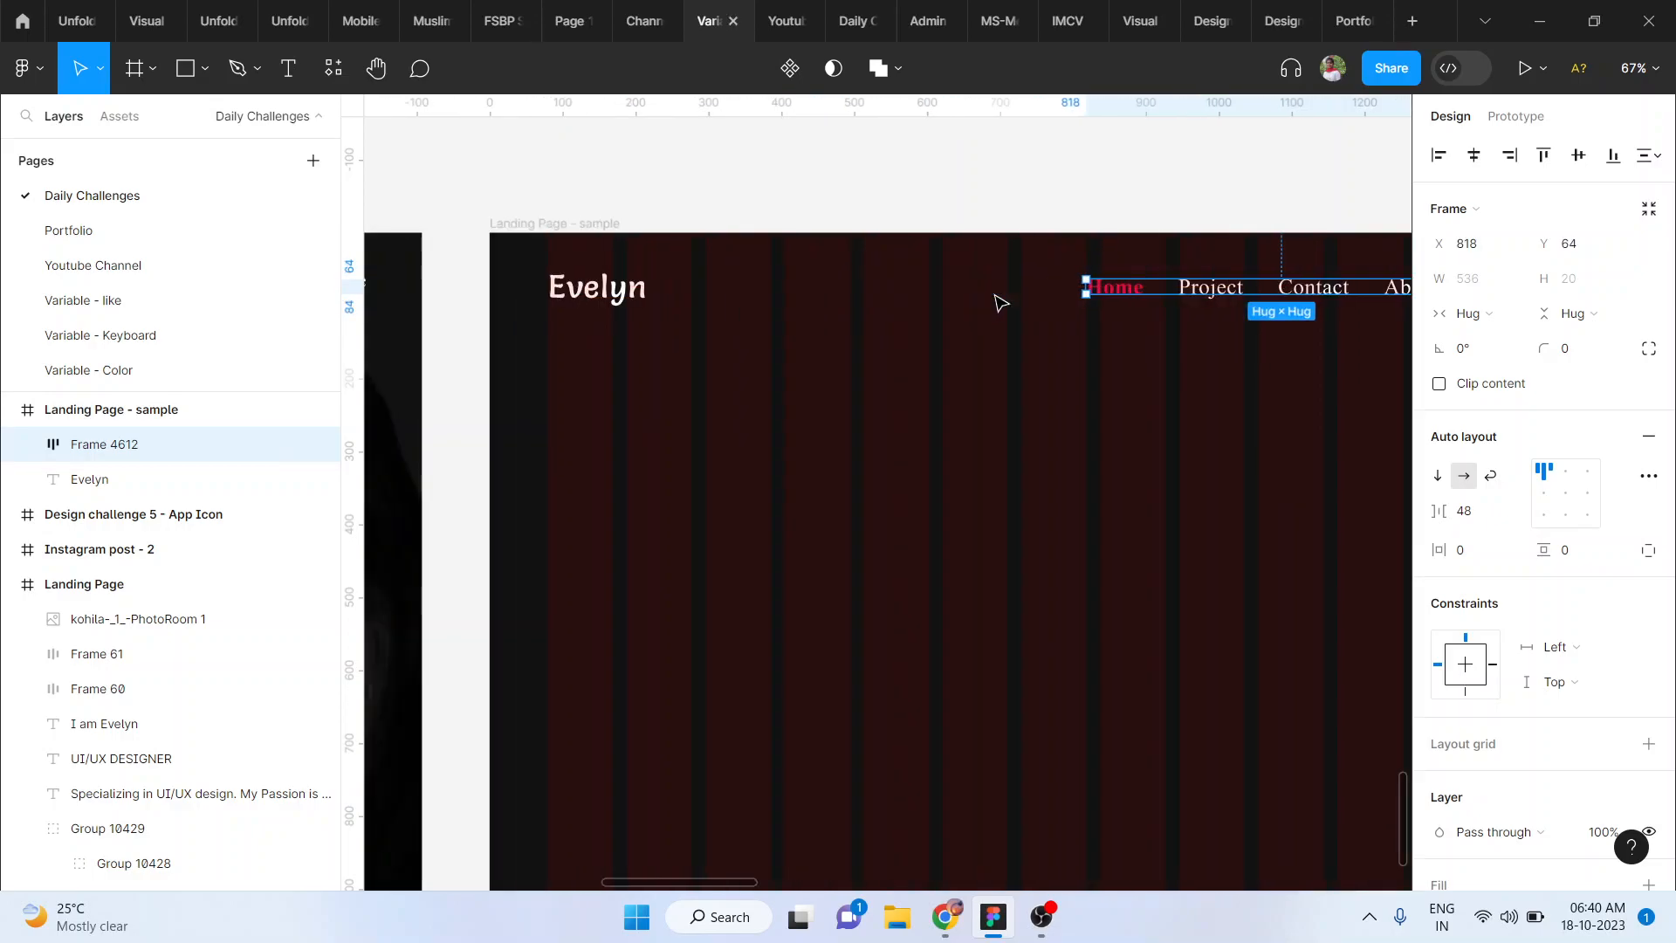
shift+click(600, 297)
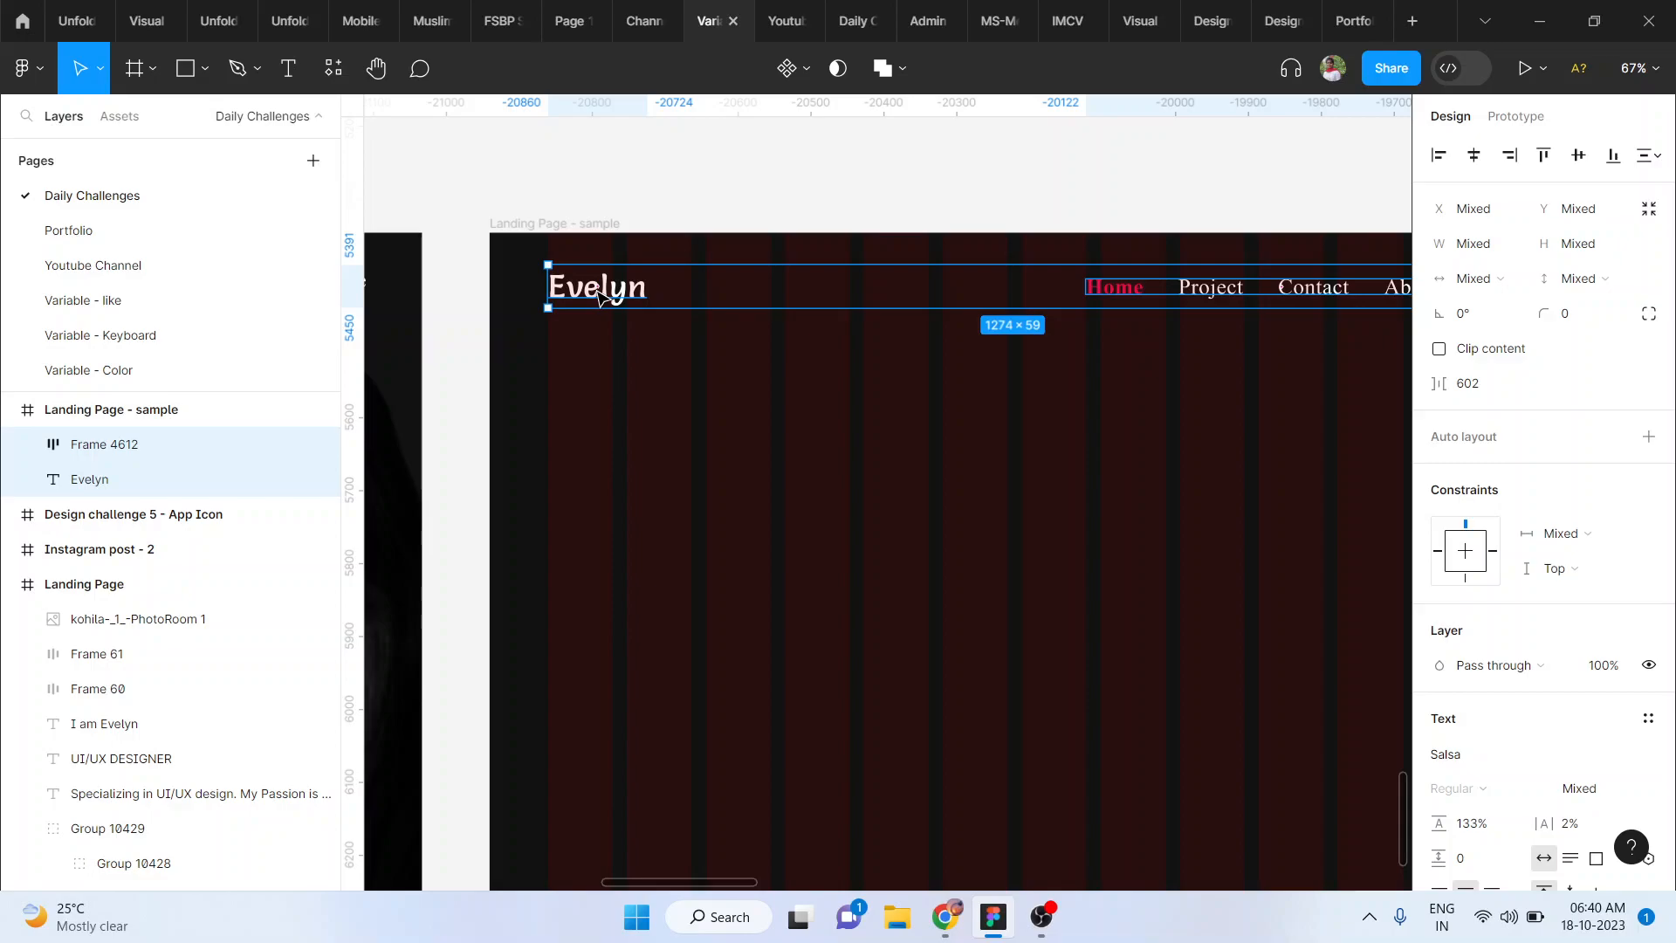
key(shift+a)
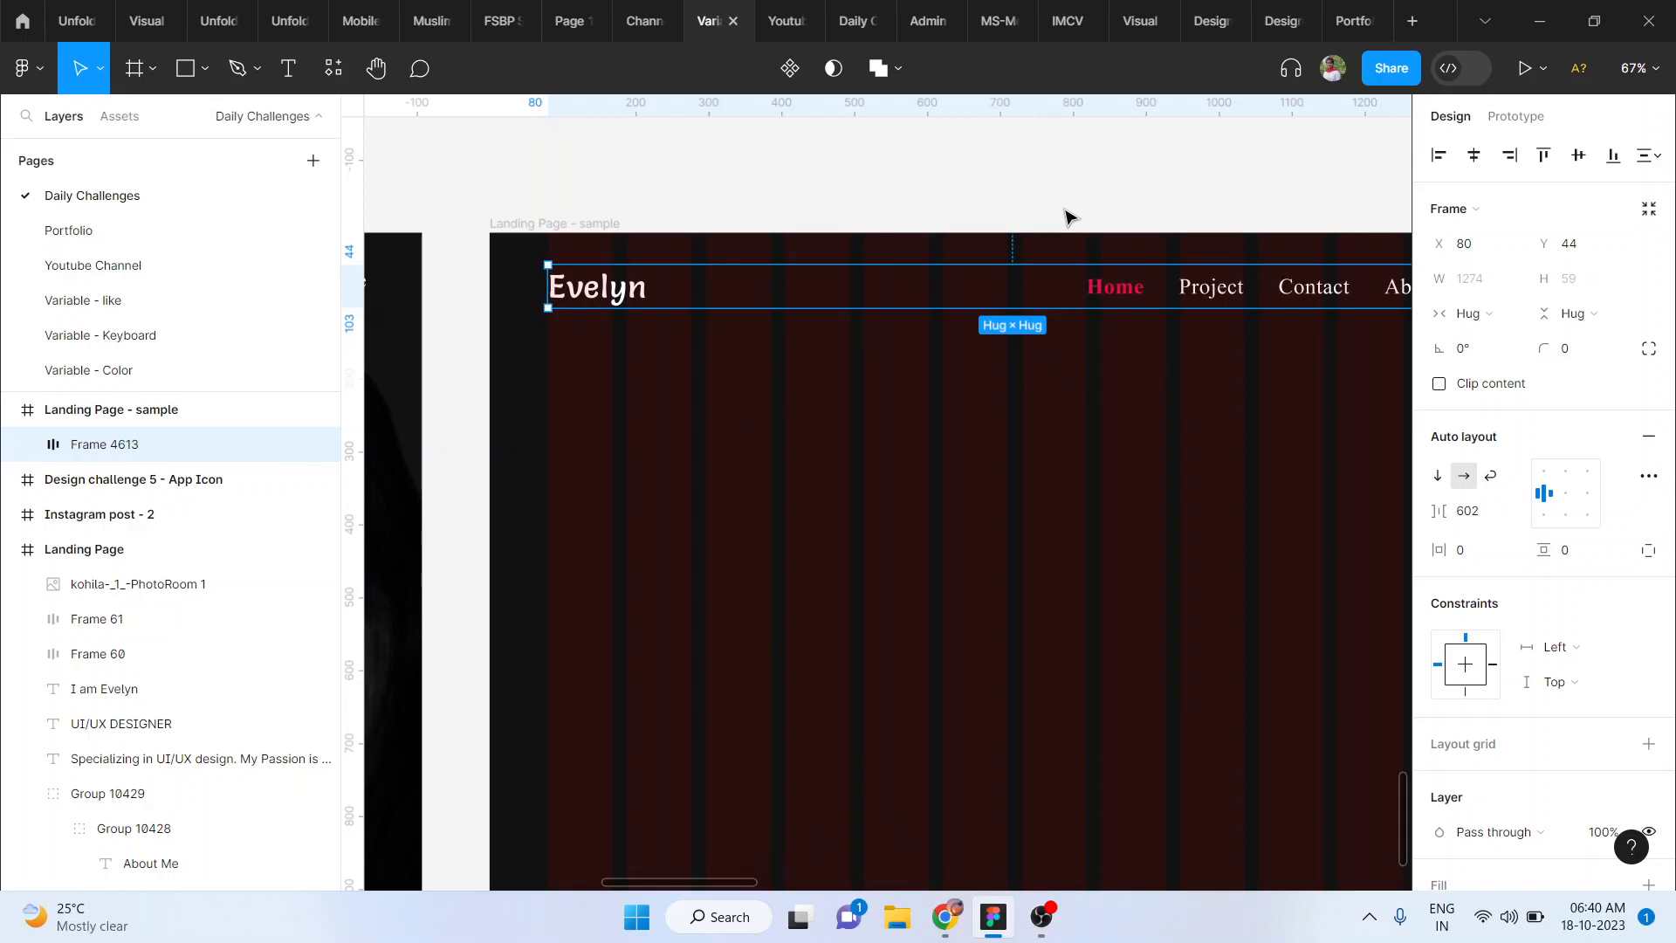
key(Escape)
scroll(929, 550, down, 4)
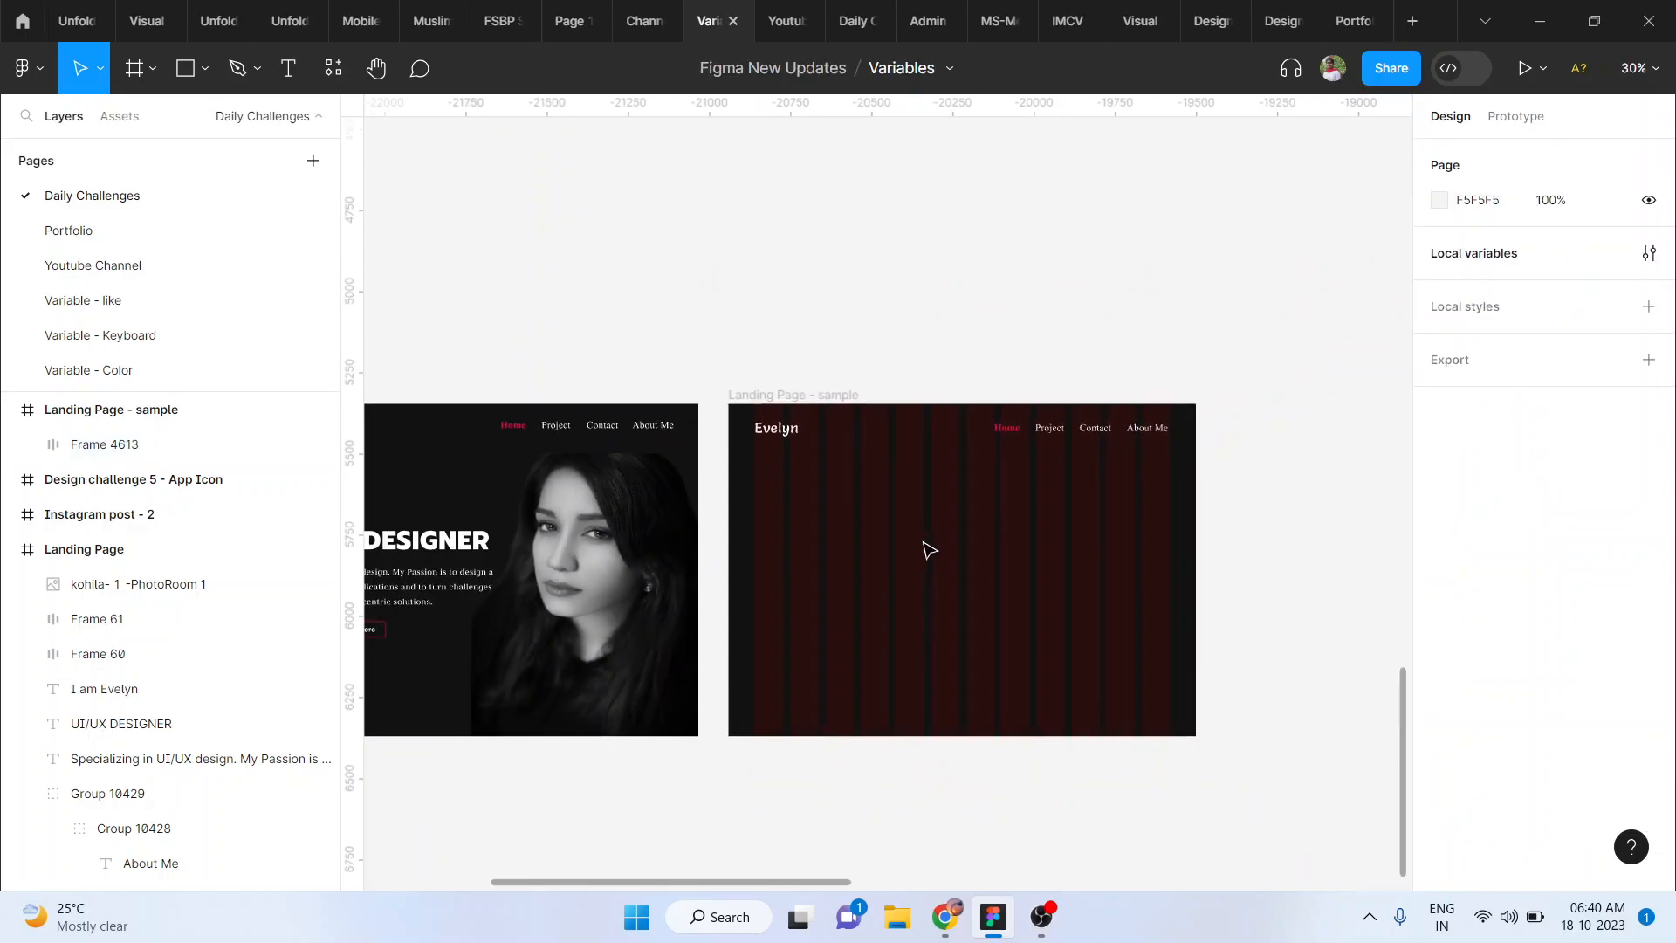
Step: Duplicate the red Home link out of the header and place the copy in the sample frame's body at X 80, Y 378
scroll(929, 550, left, 3)
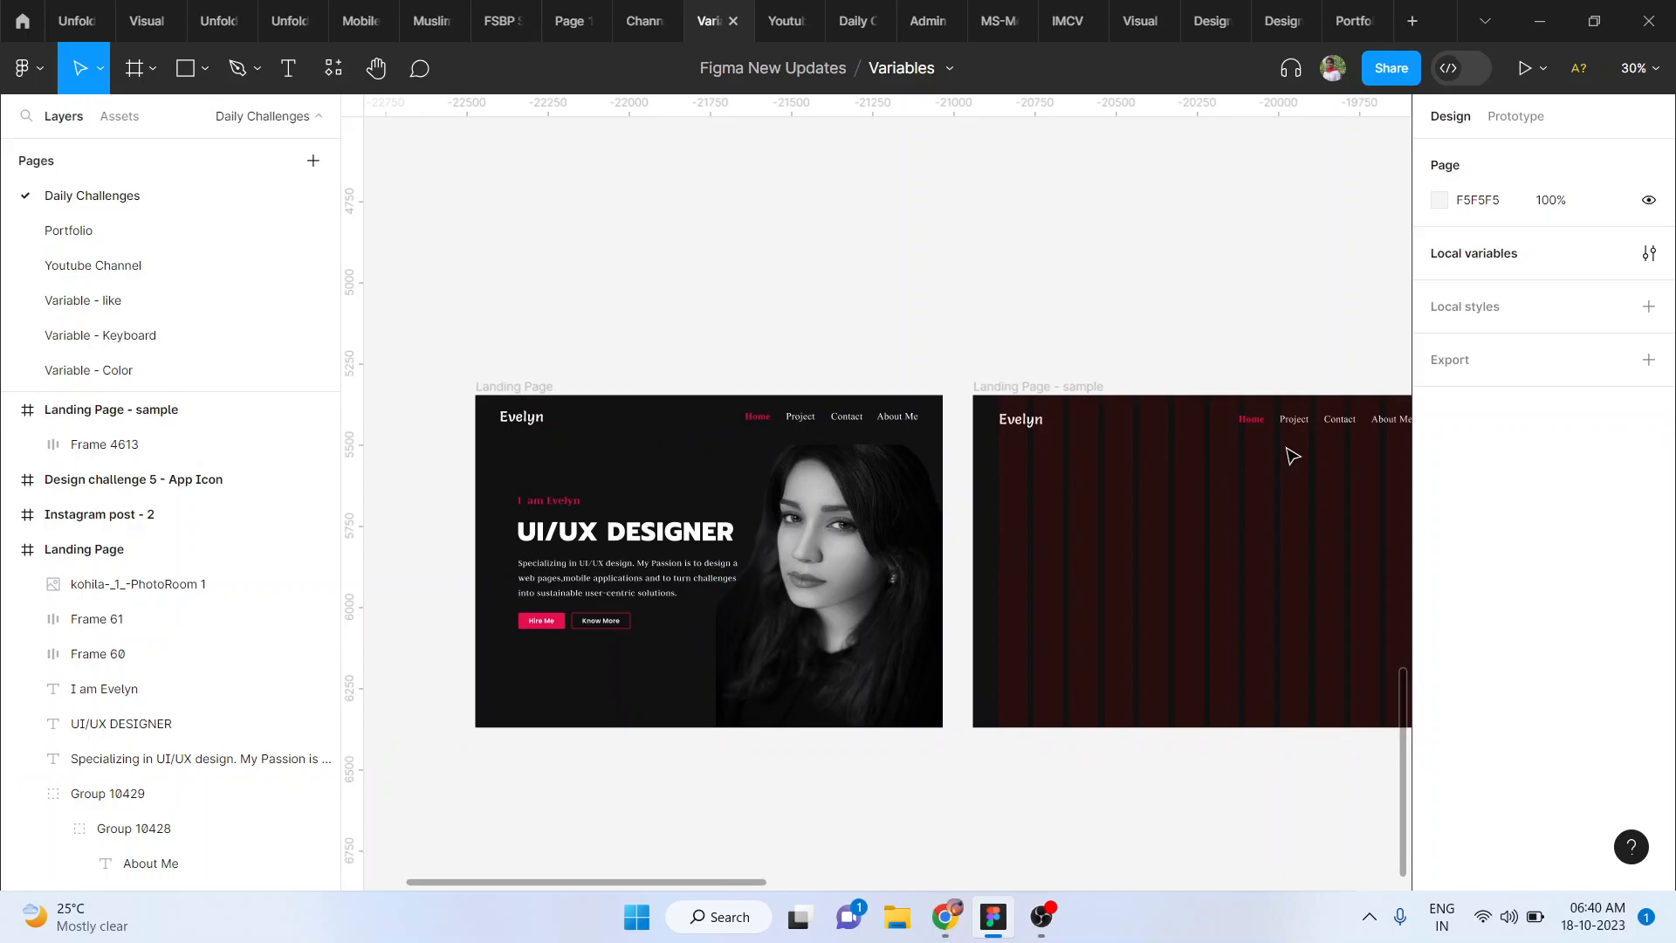
click(548, 504)
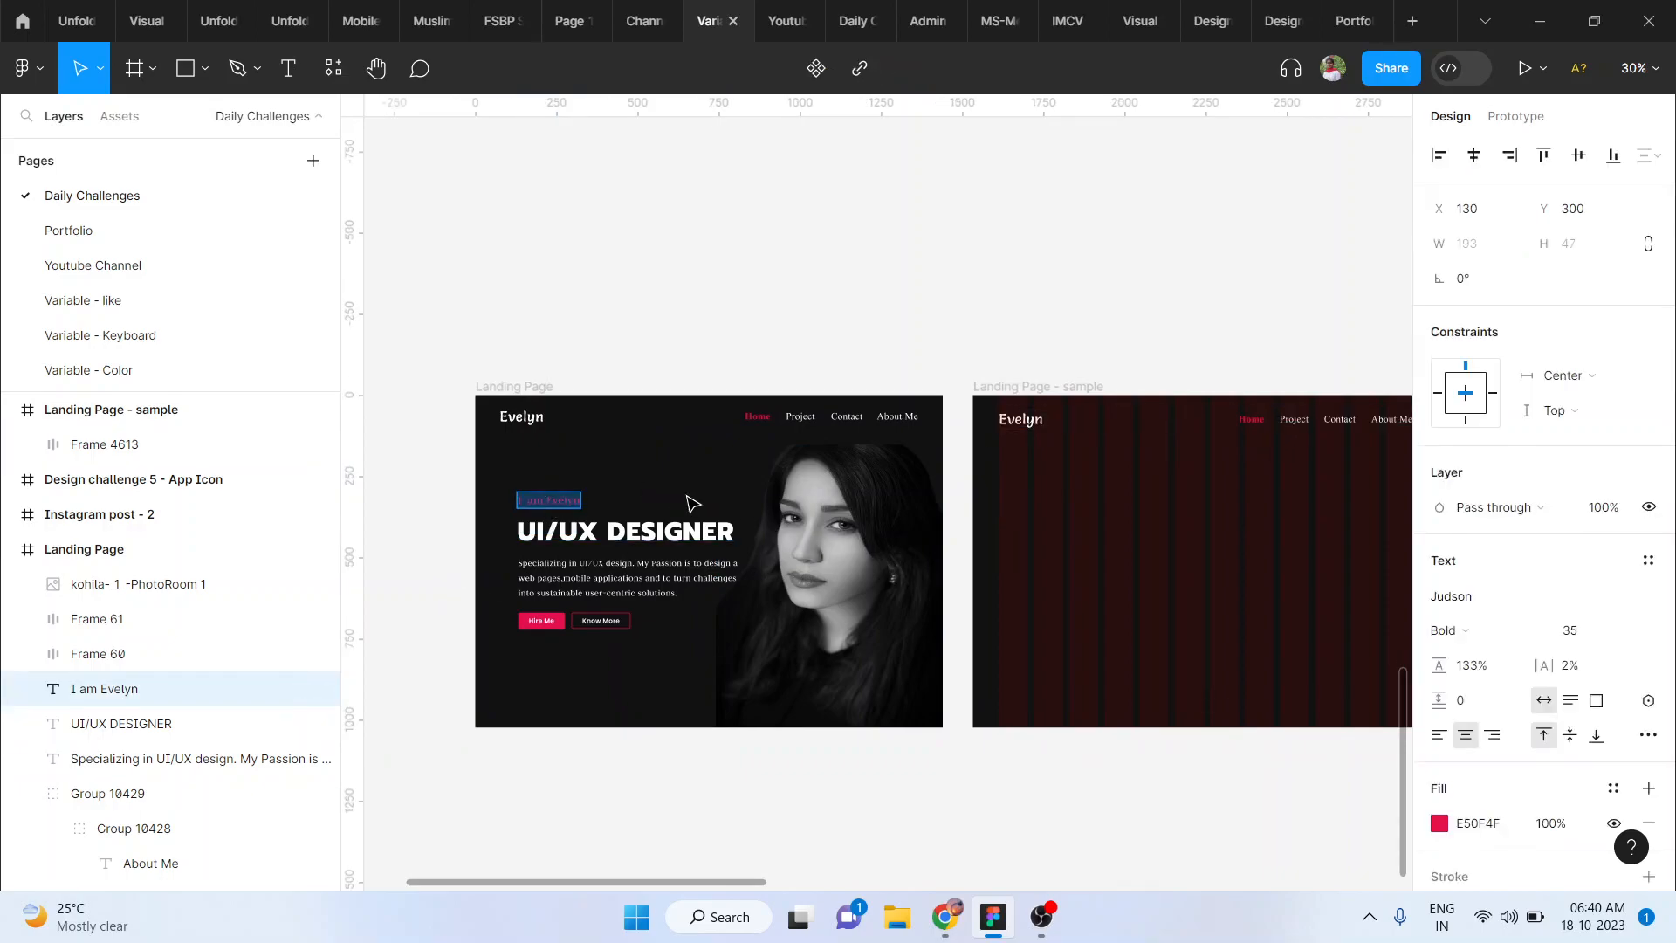
double_click(1254, 426)
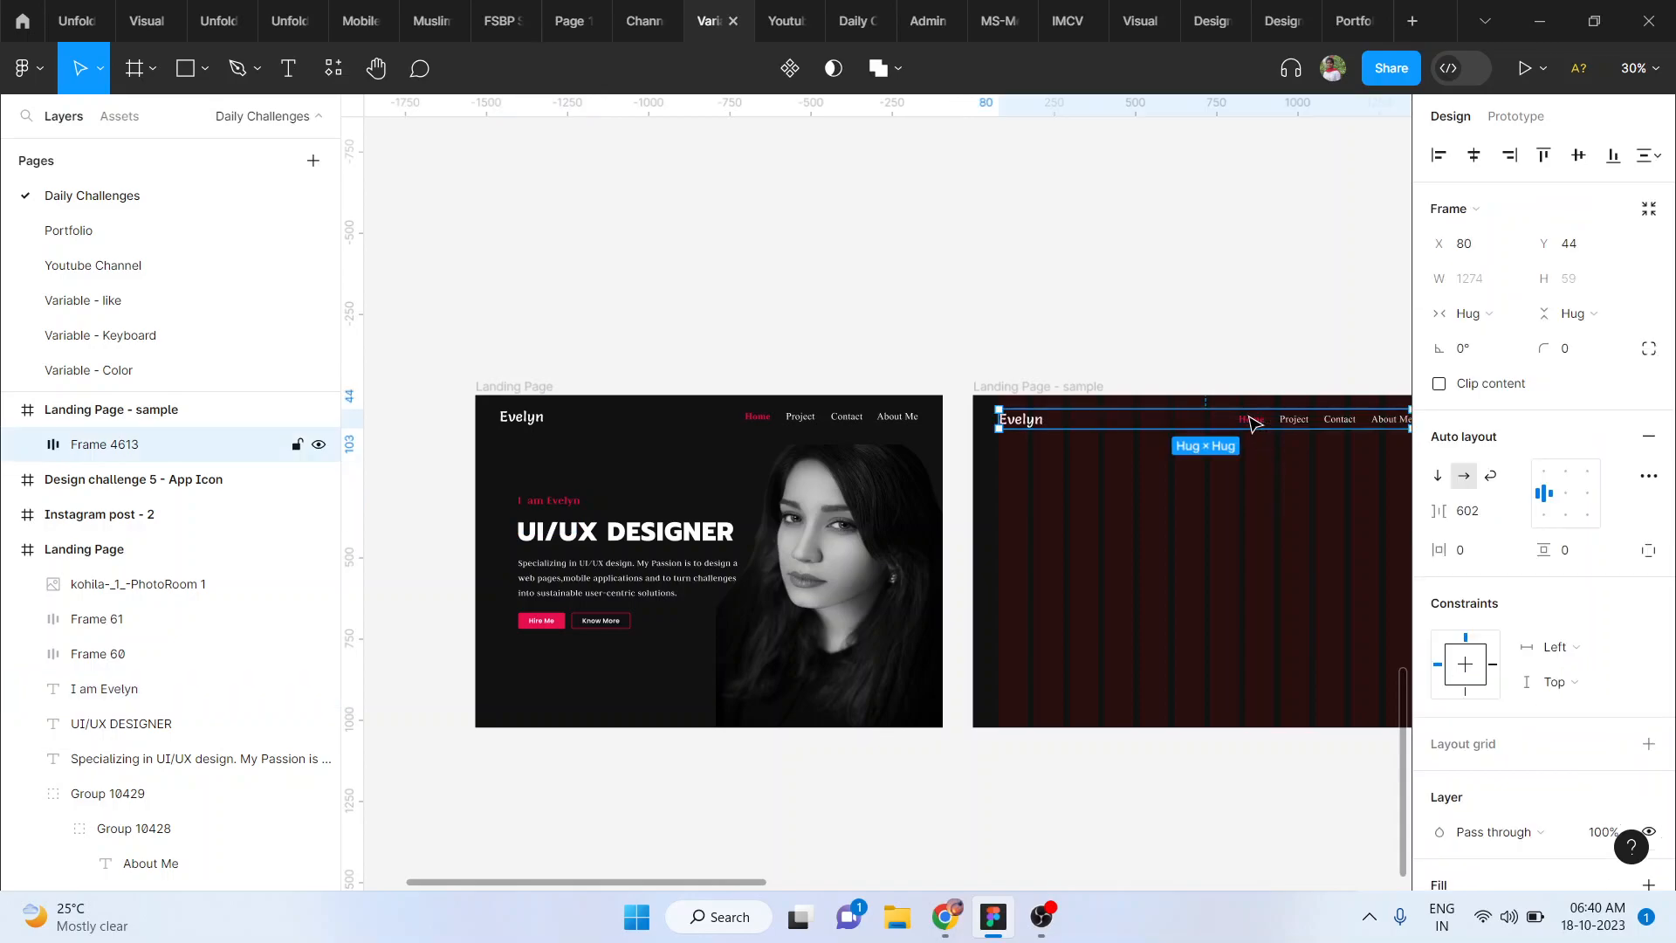
scroll(1254, 426, up, 5)
click(1255, 426)
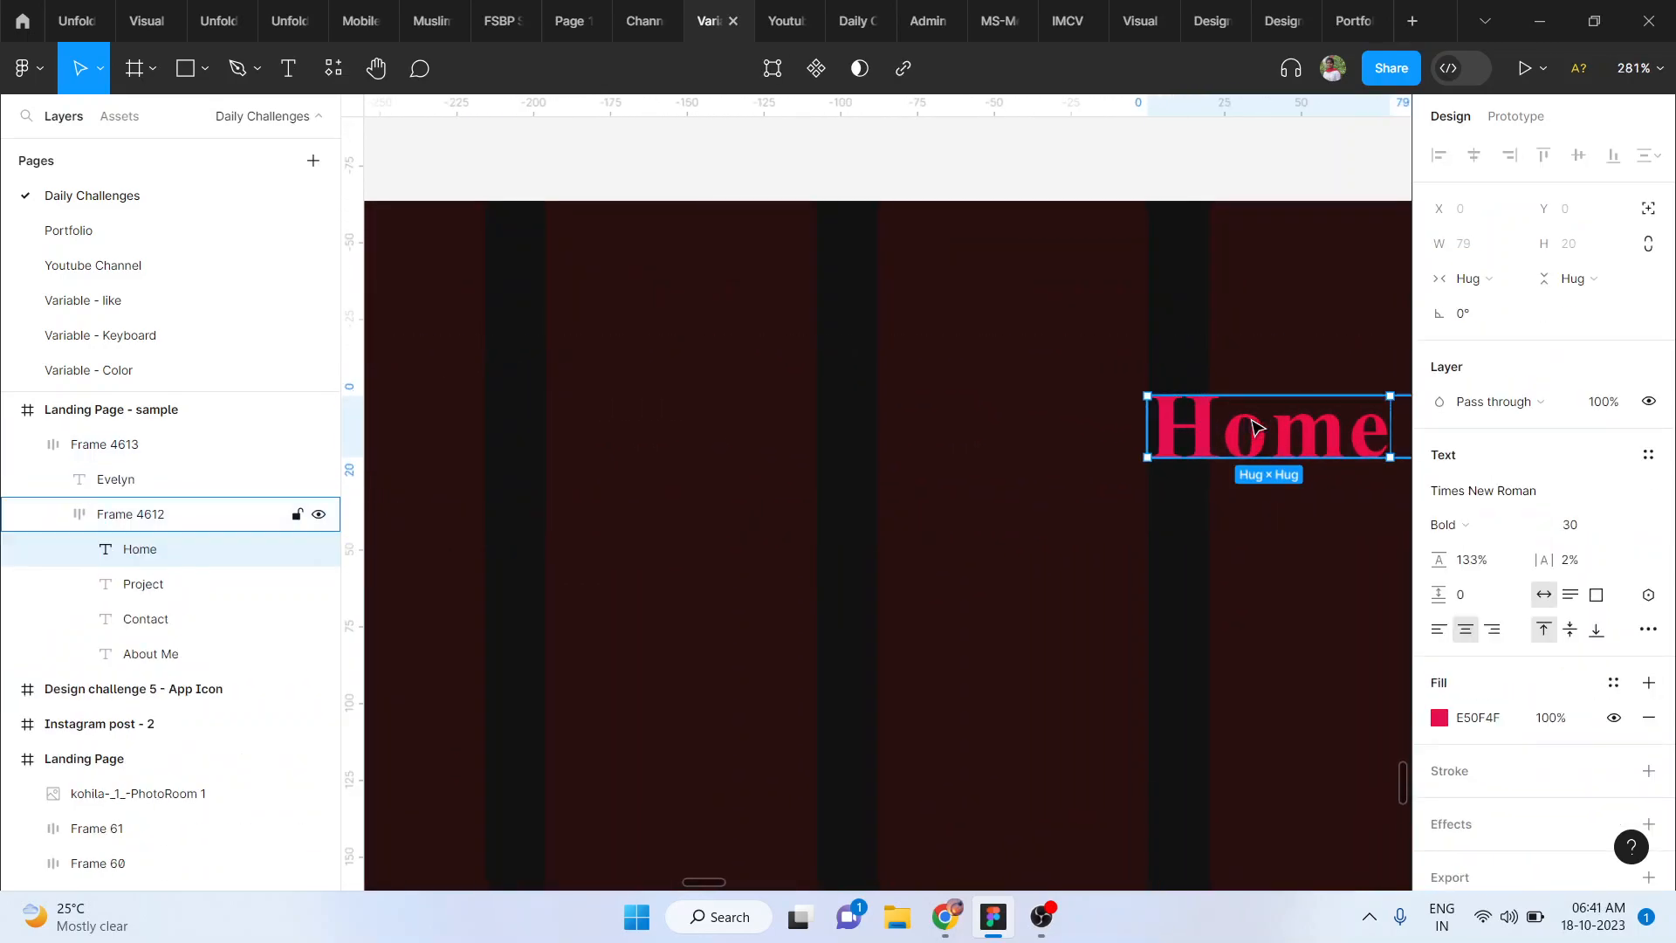
scroll(1252, 420, down, 1)
alt+drag(1252, 420, 717, 778)
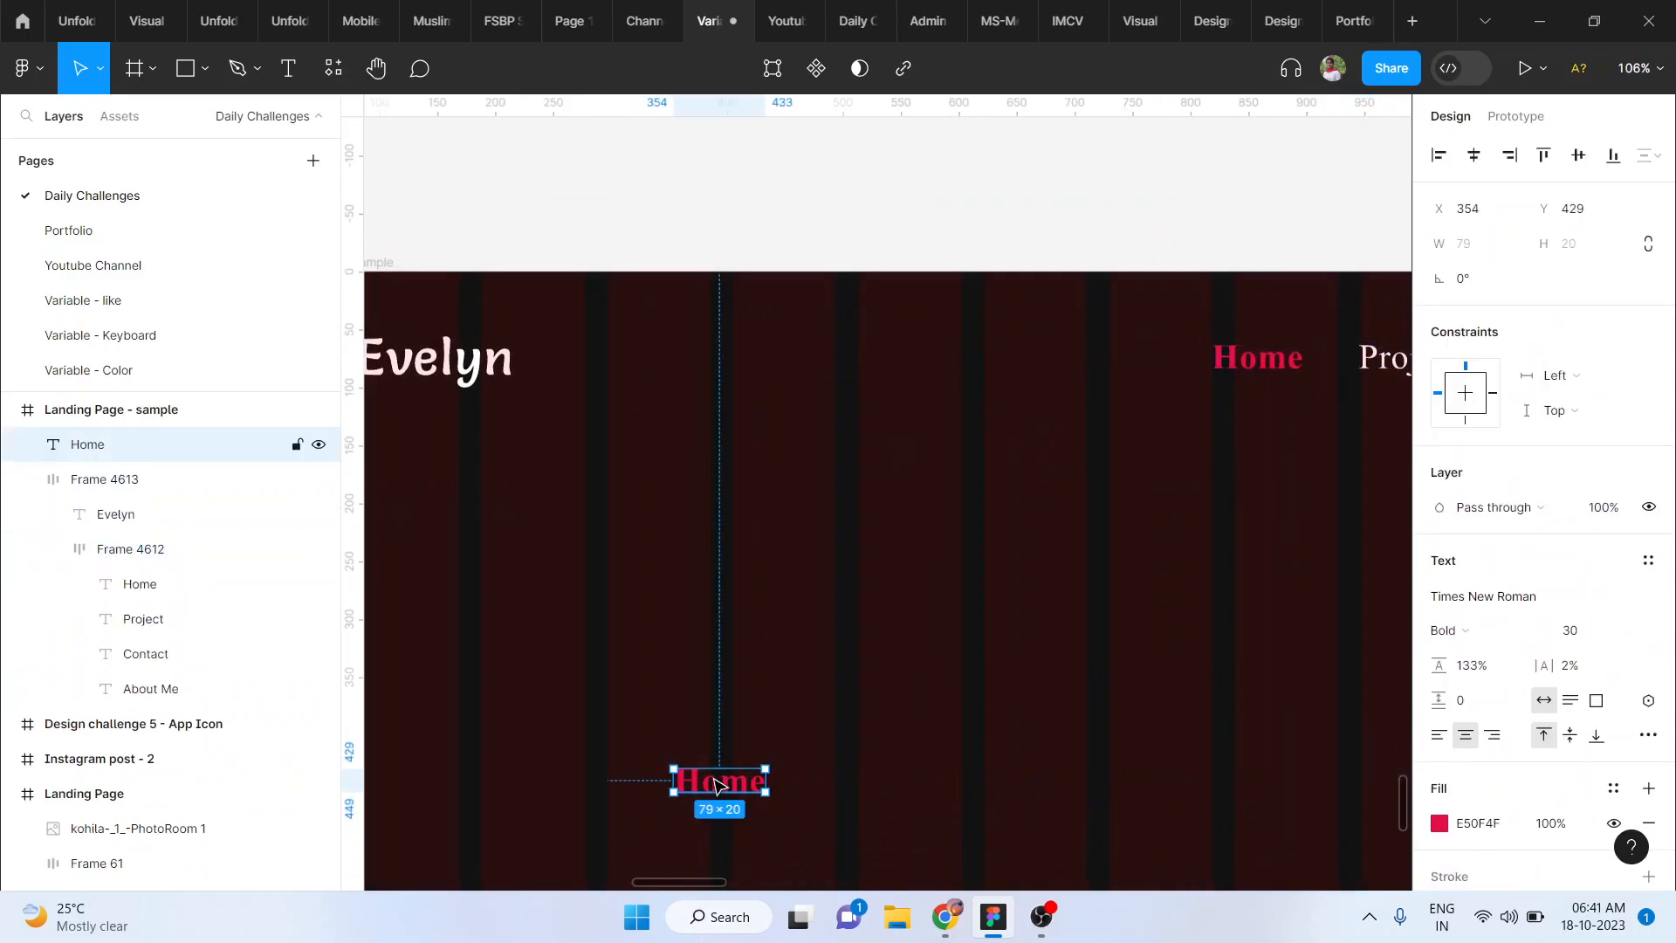
scroll(714, 778, down, 2)
scroll(714, 778, left, 2)
scroll(720, 786, down, 3)
drag(746, 630, 661, 615)
scroll(661, 616, down, 5)
scroll(661, 615, up, 4)
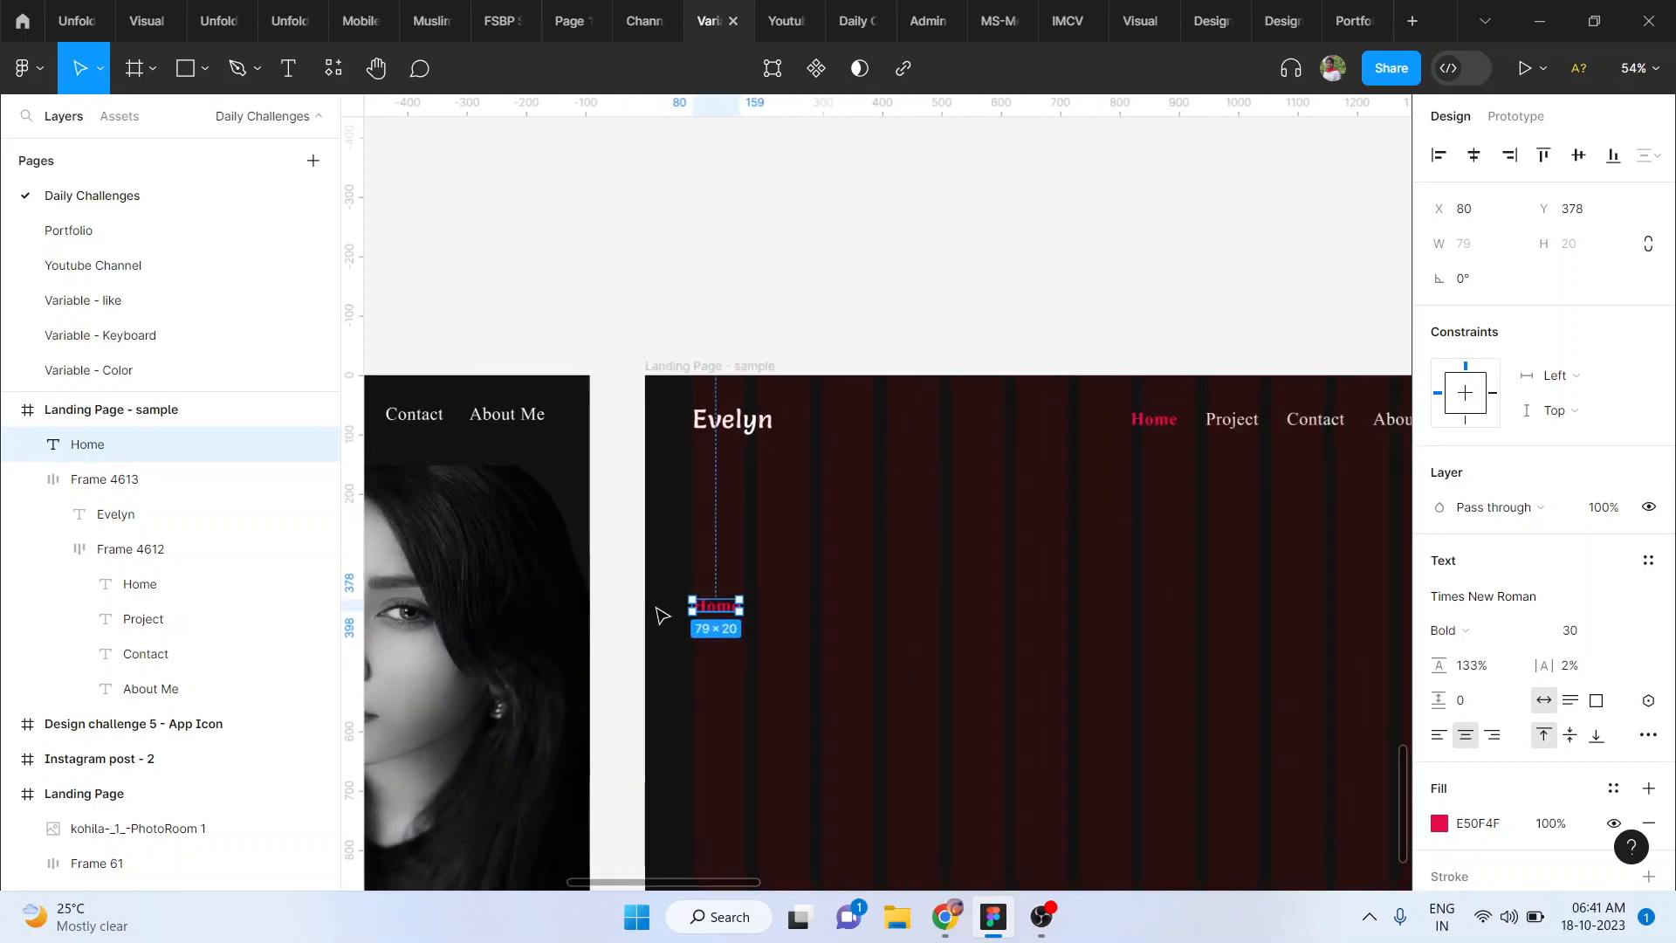
scroll(661, 615, up, 6)
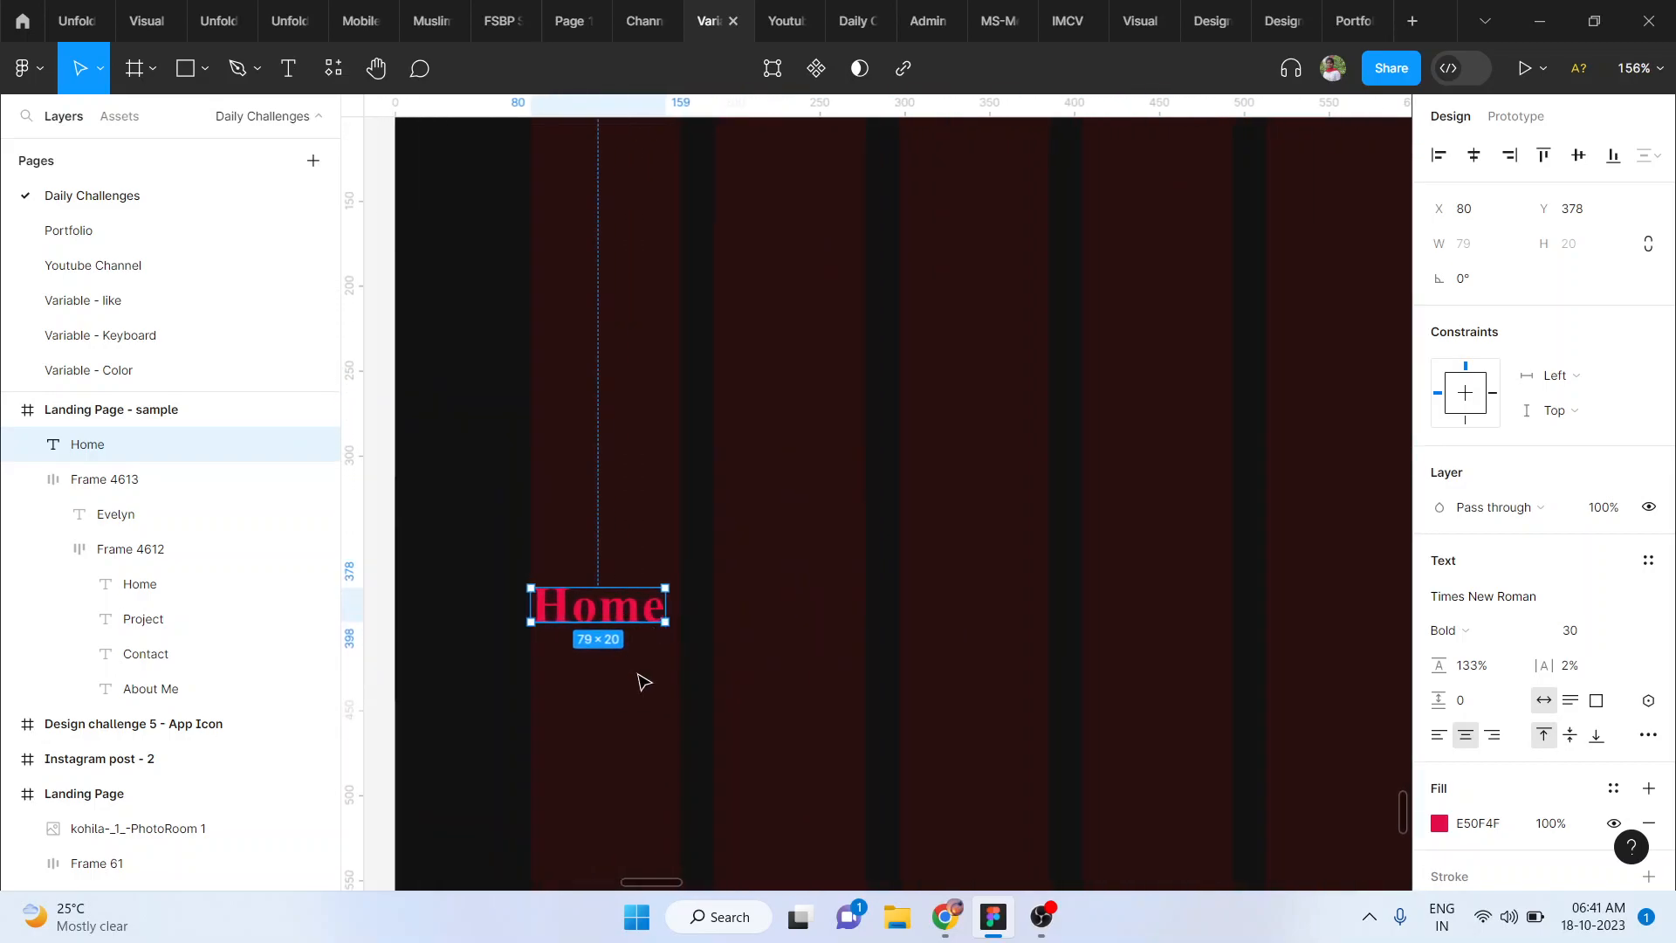
Step: Change the copied text to the Landing Page's "I am" greeting with the designer's name and shift it right to X 78
scroll(644, 682, down, 3)
double_click(639, 648)
text(I)
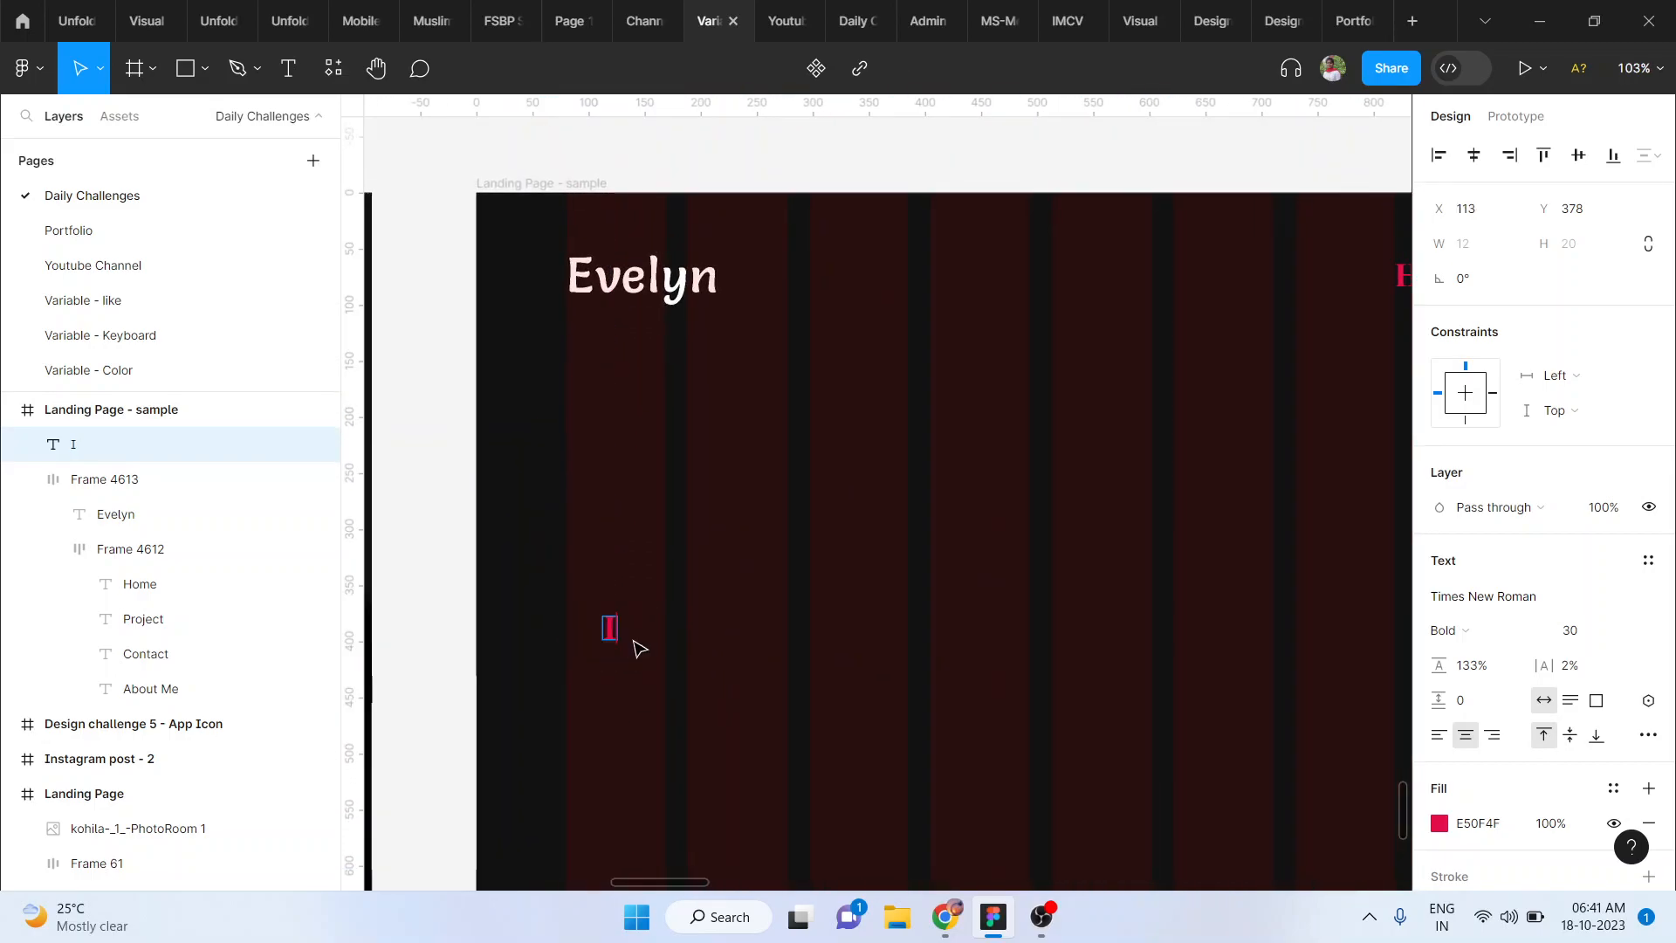
text( am Evelyn)
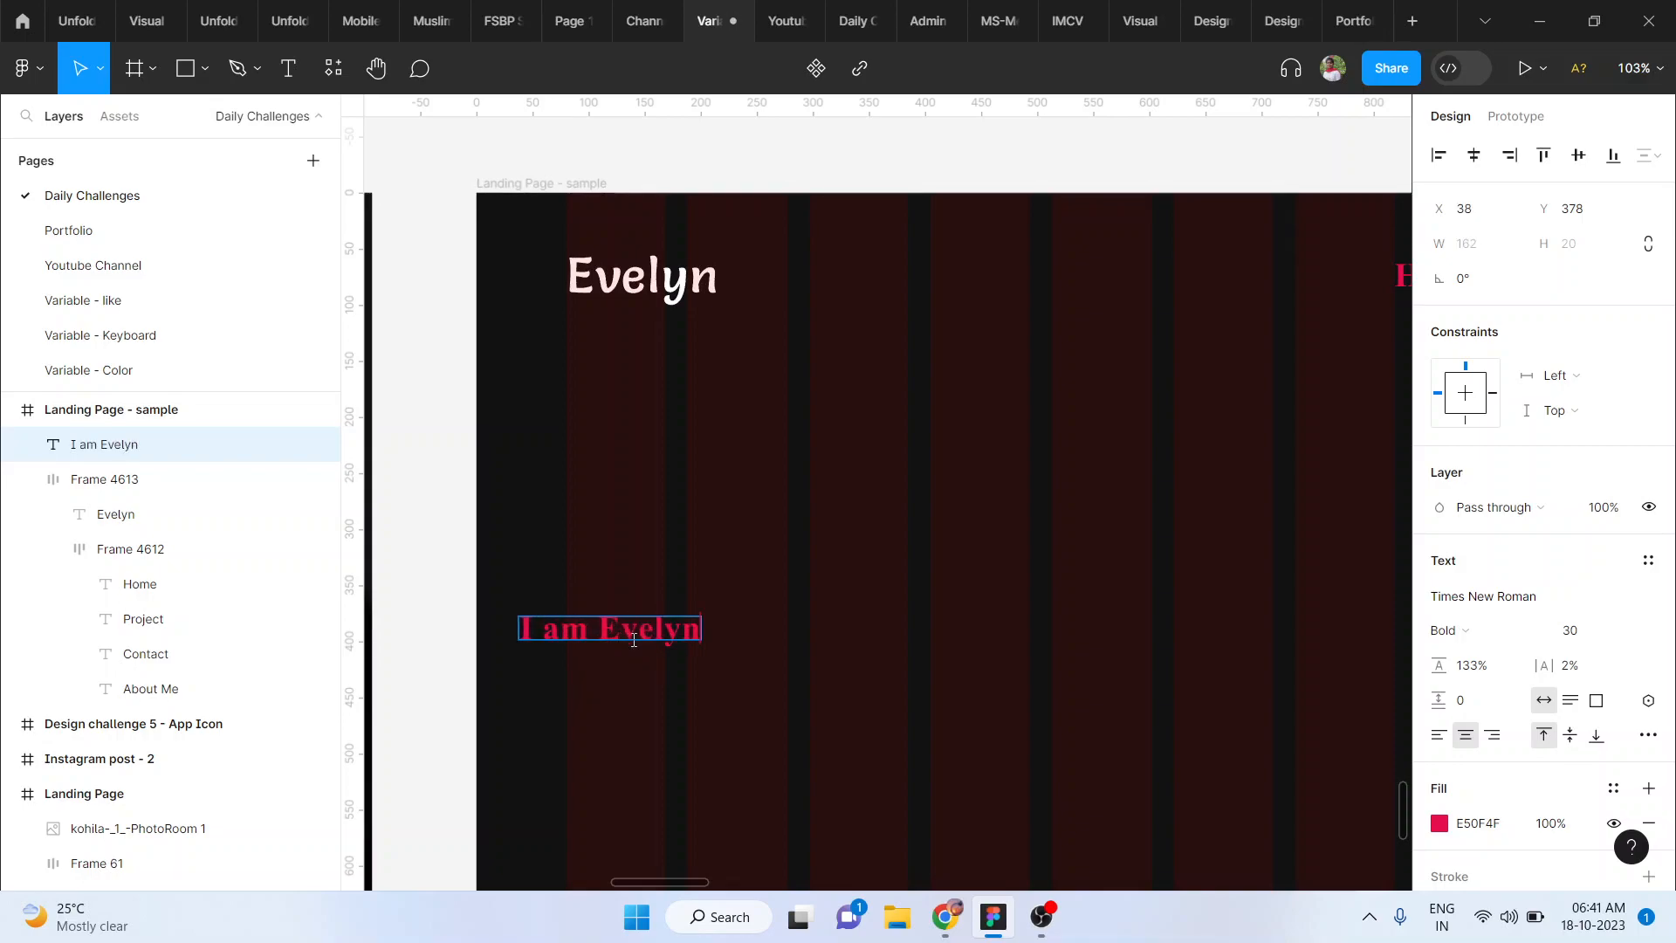
key(Escape)
key(shift+Right)
key(shift+Right)
key(shift+Right)
key(shift+Right)
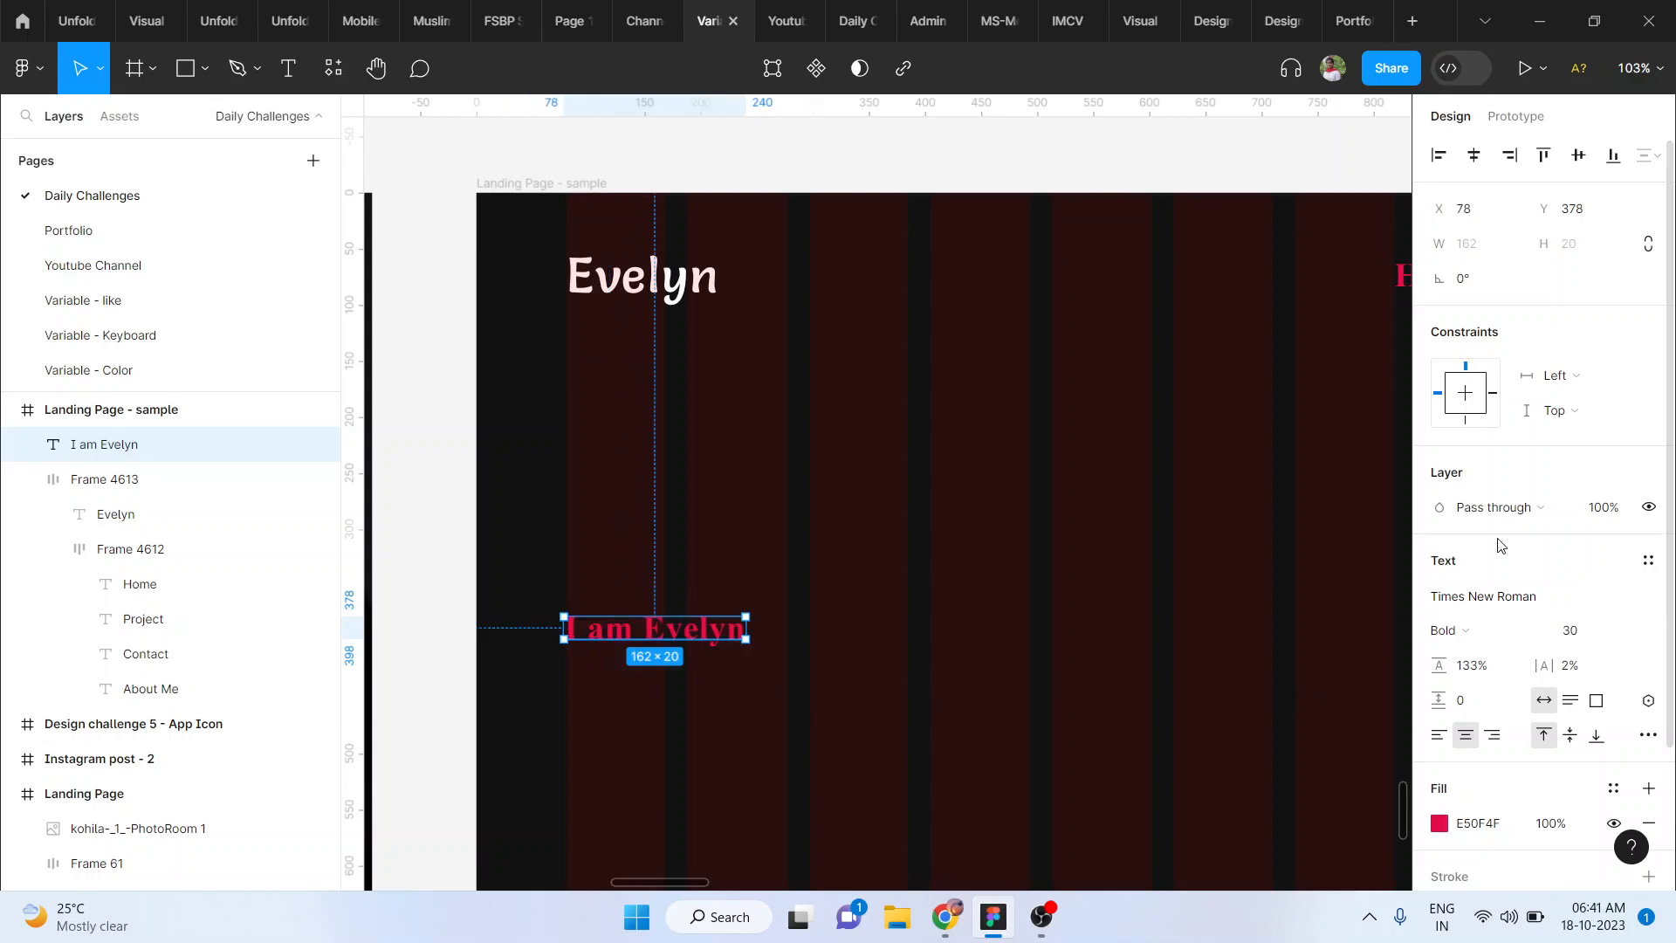
Step: Set the greeting text's font to Judson and move the text to X 106, Y 335
click(1532, 595)
text(jud)
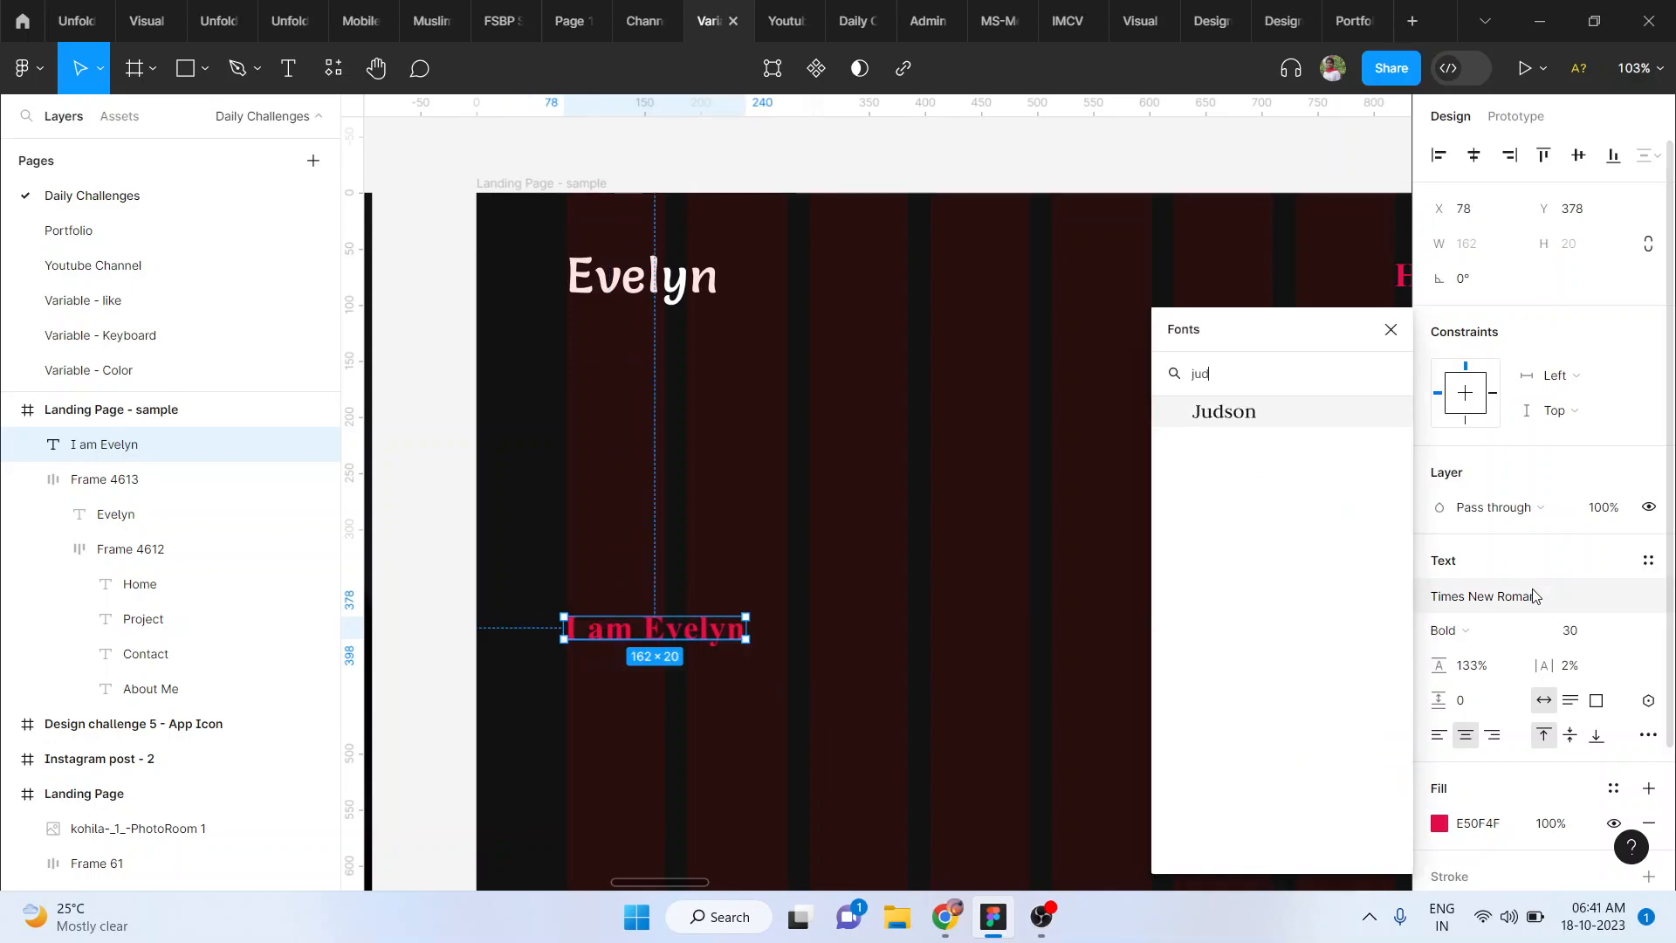
click(1236, 413)
click(1002, 588)
click(590, 635)
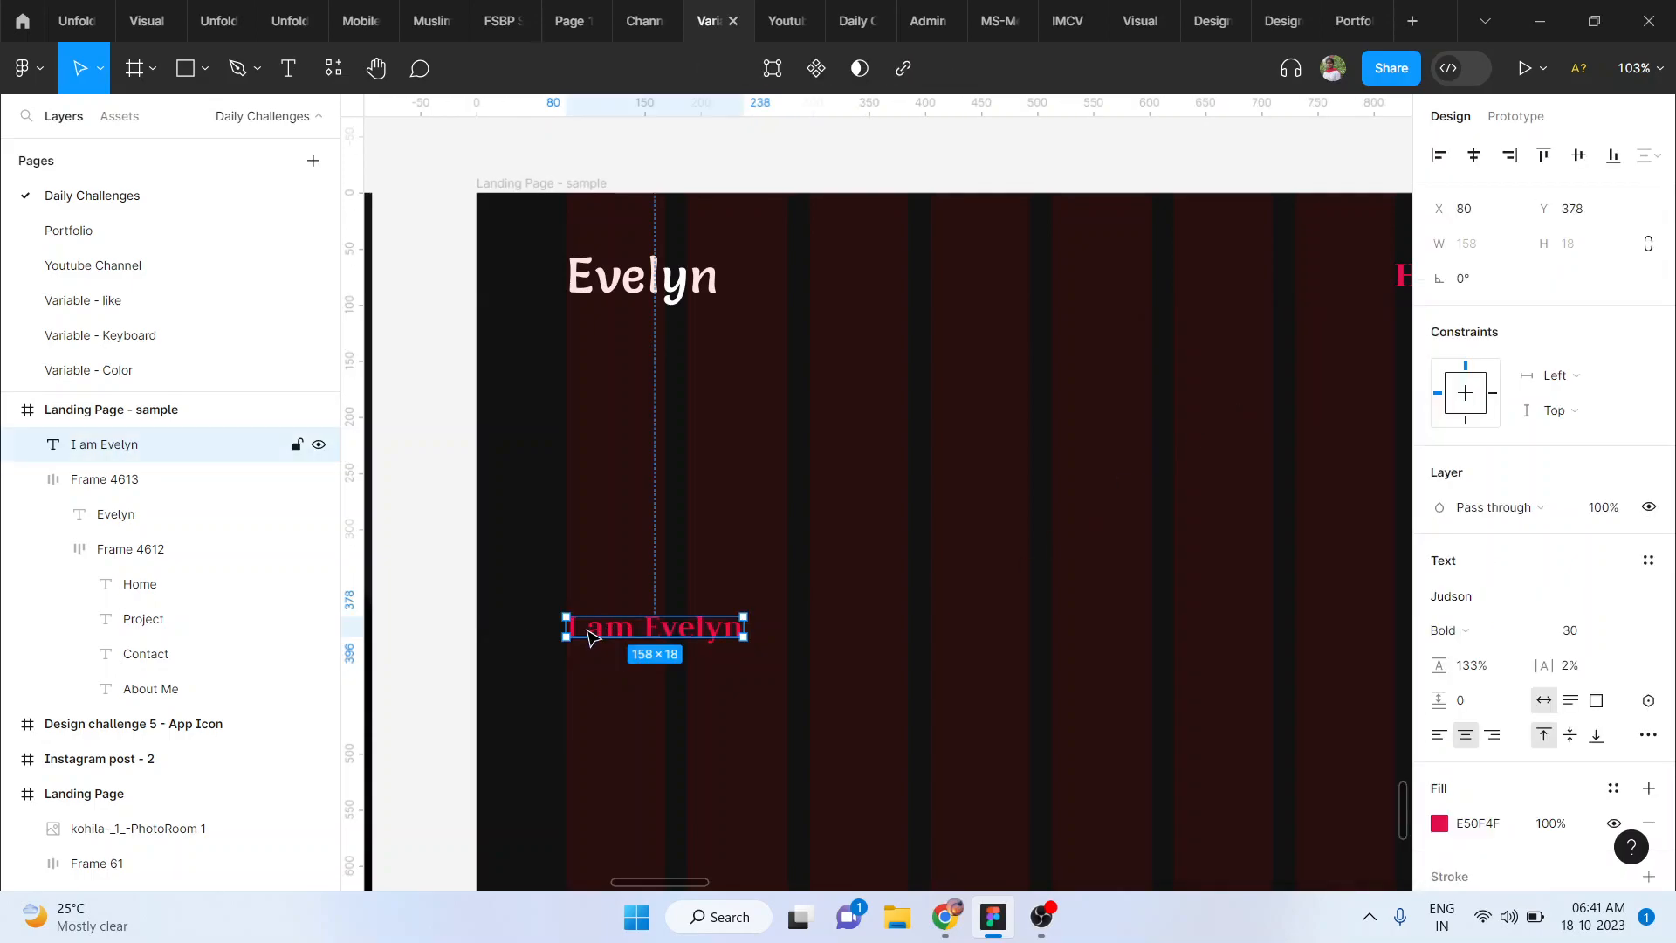
drag(630, 639, 663, 593)
ctrl+scroll(662, 593, down, 6)
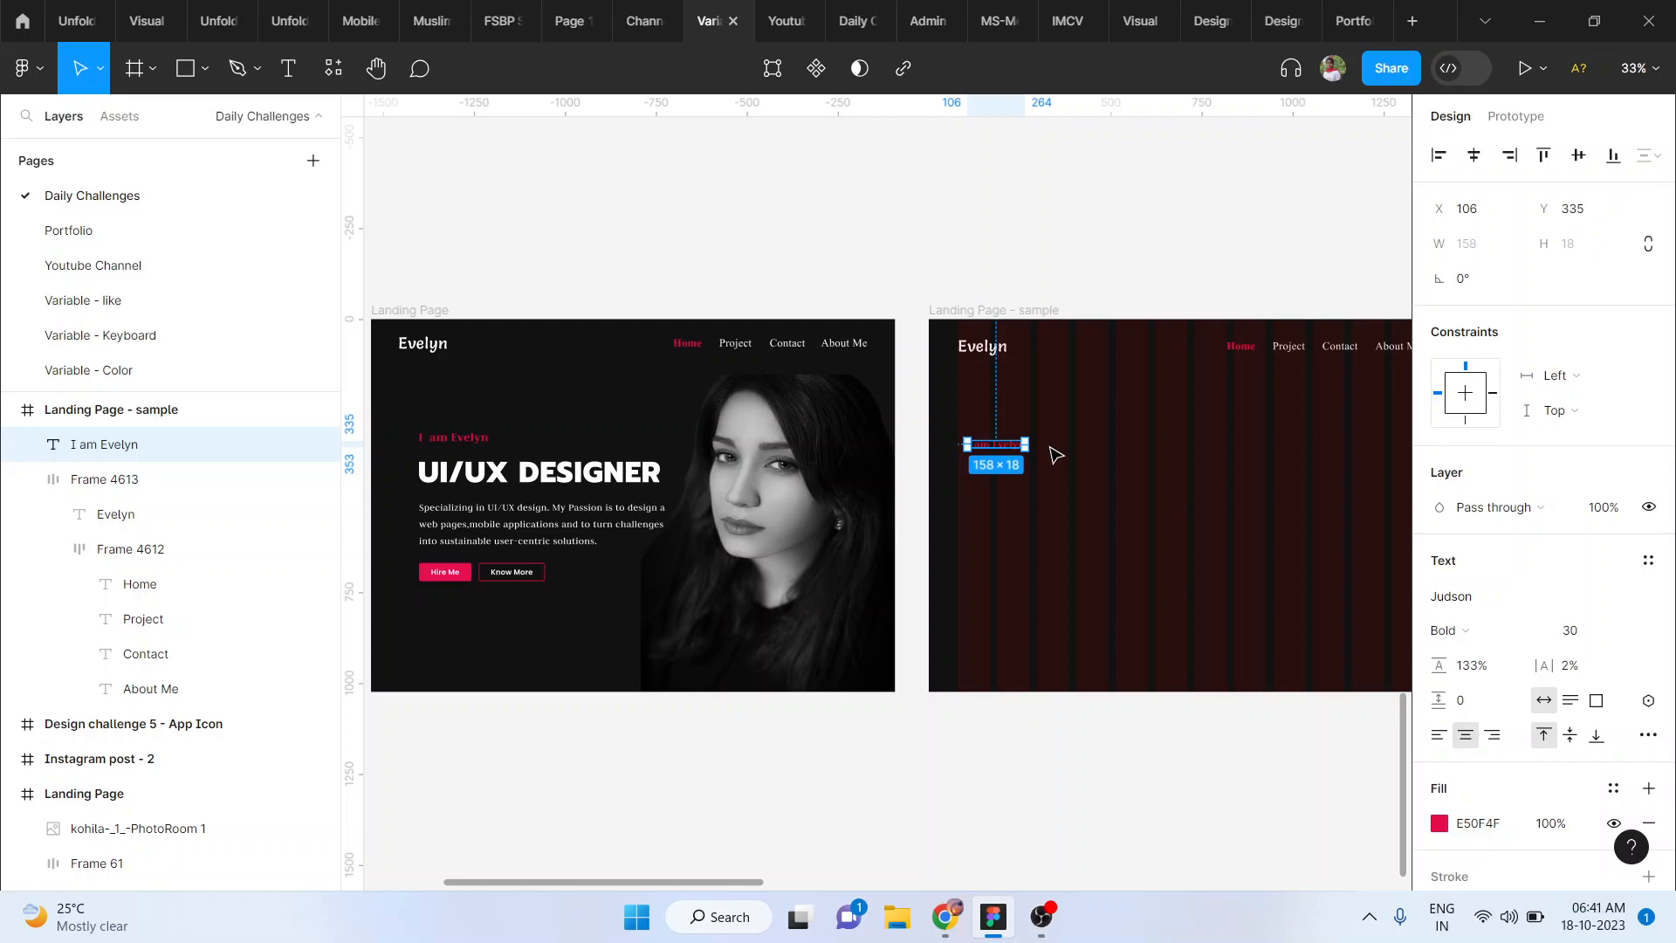
Step: Check the Landing Page heading's font and duplicate the sample's greeting text below itself at X 106, Y 419
click(600, 484)
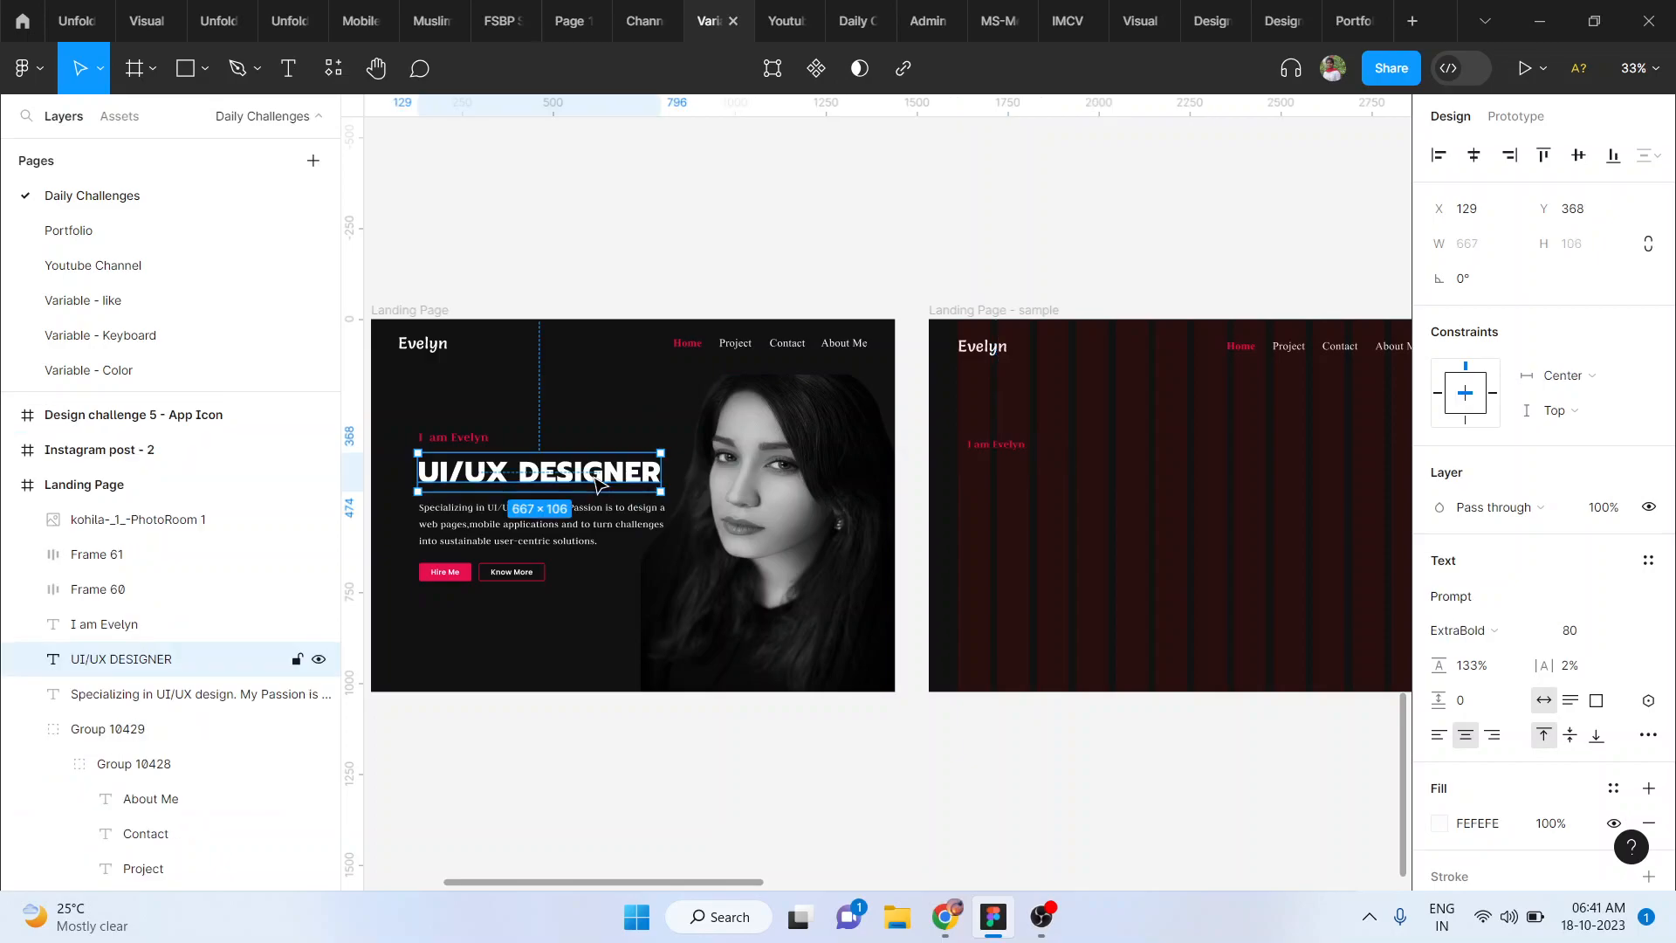
click(988, 452)
drag(991, 476, 996, 482)
scroll(996, 481, up, 5)
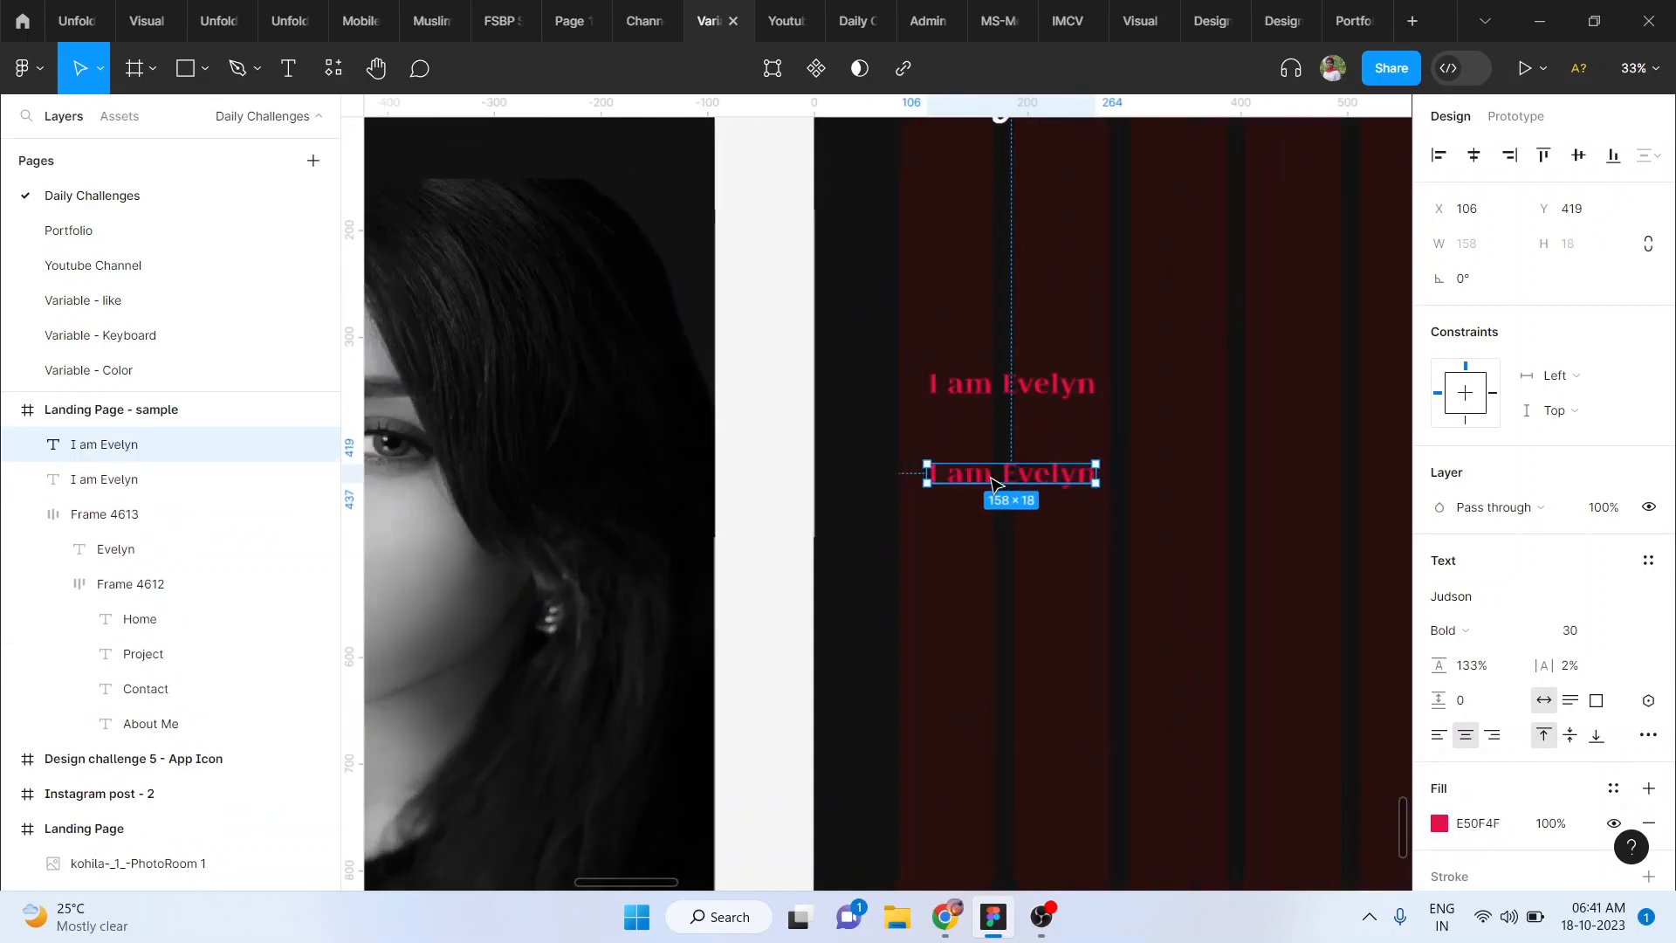
Step: Set the font of the lower greeting copy to Prompt
double_click(995, 481)
click(1472, 597)
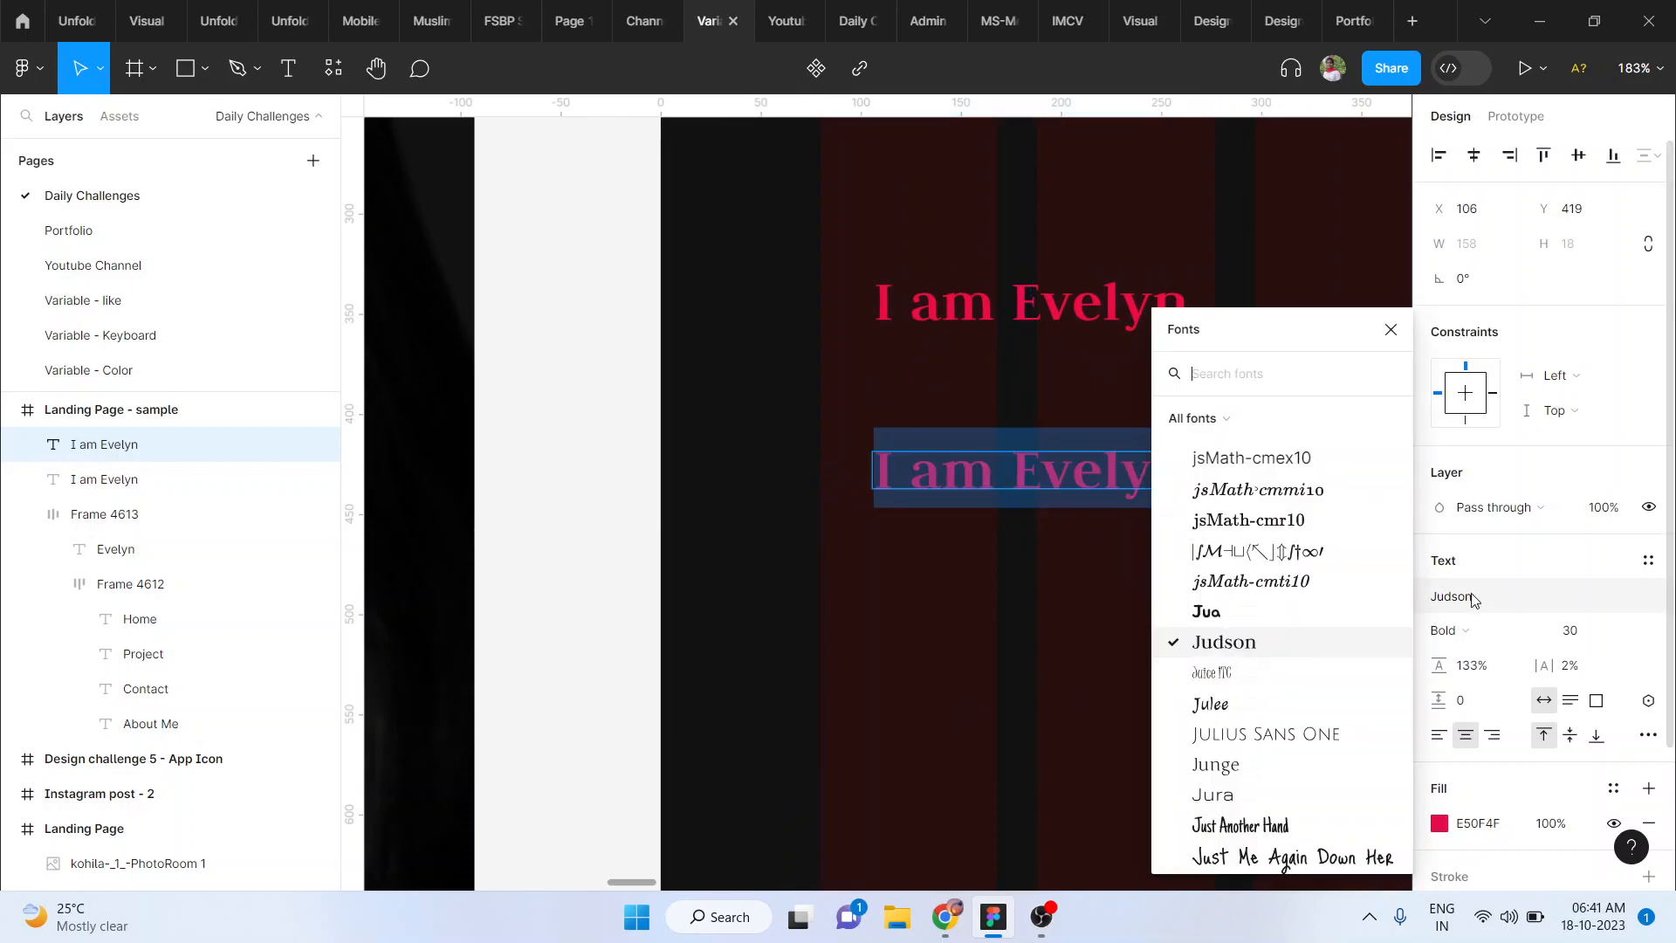
text(pro)
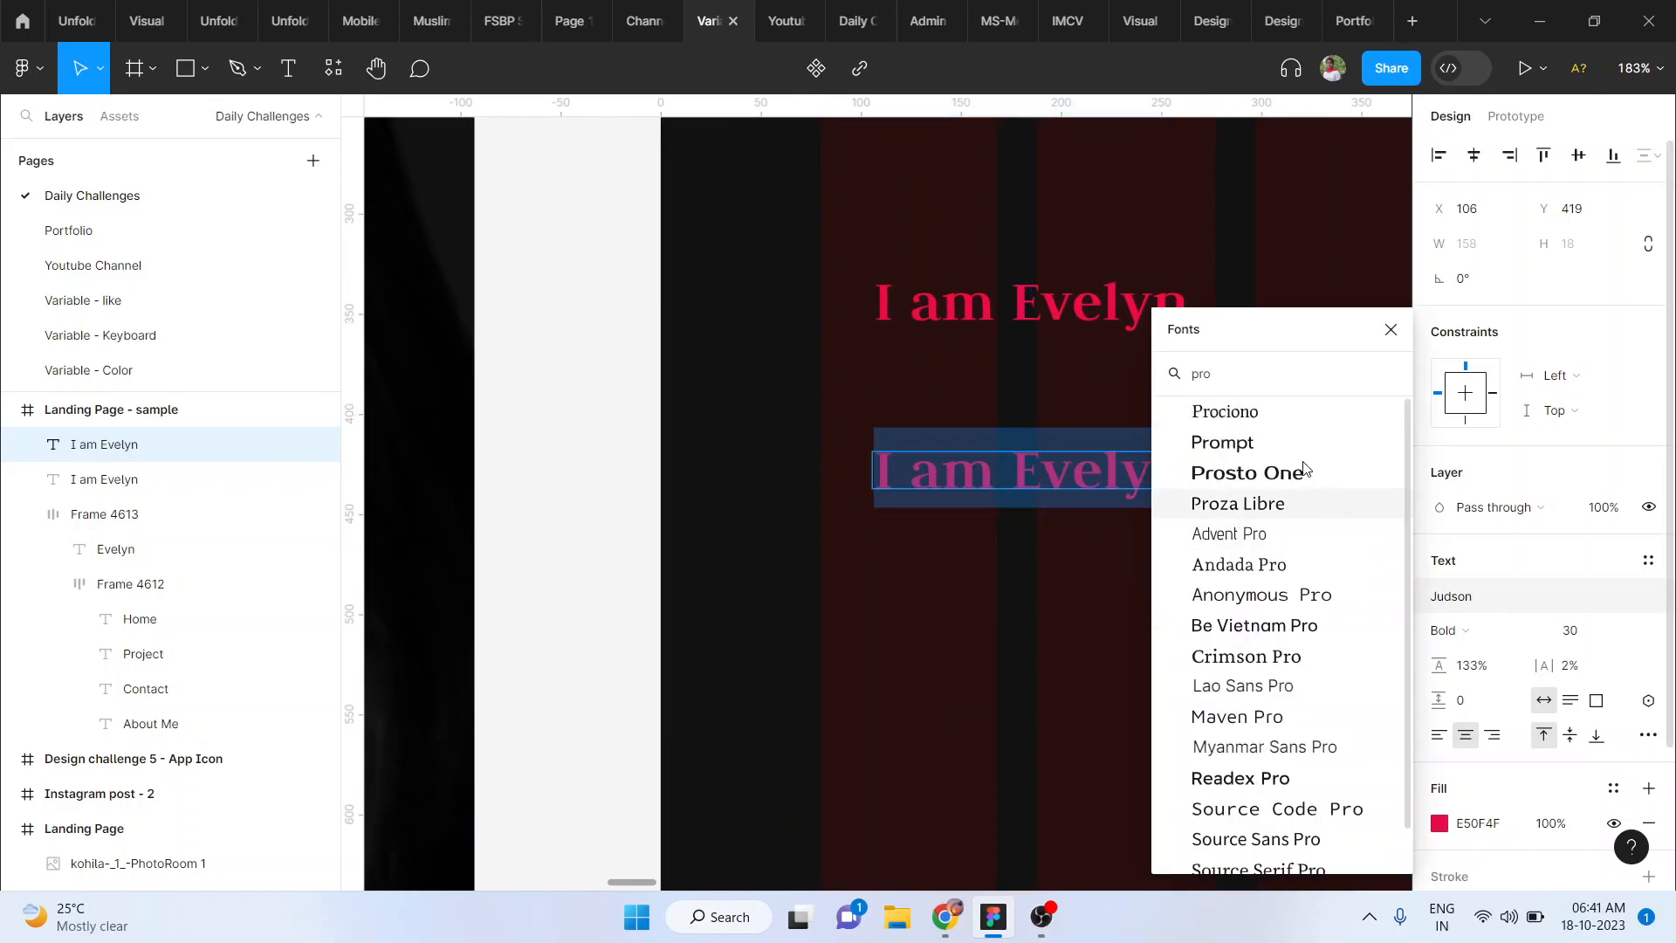
text(m)
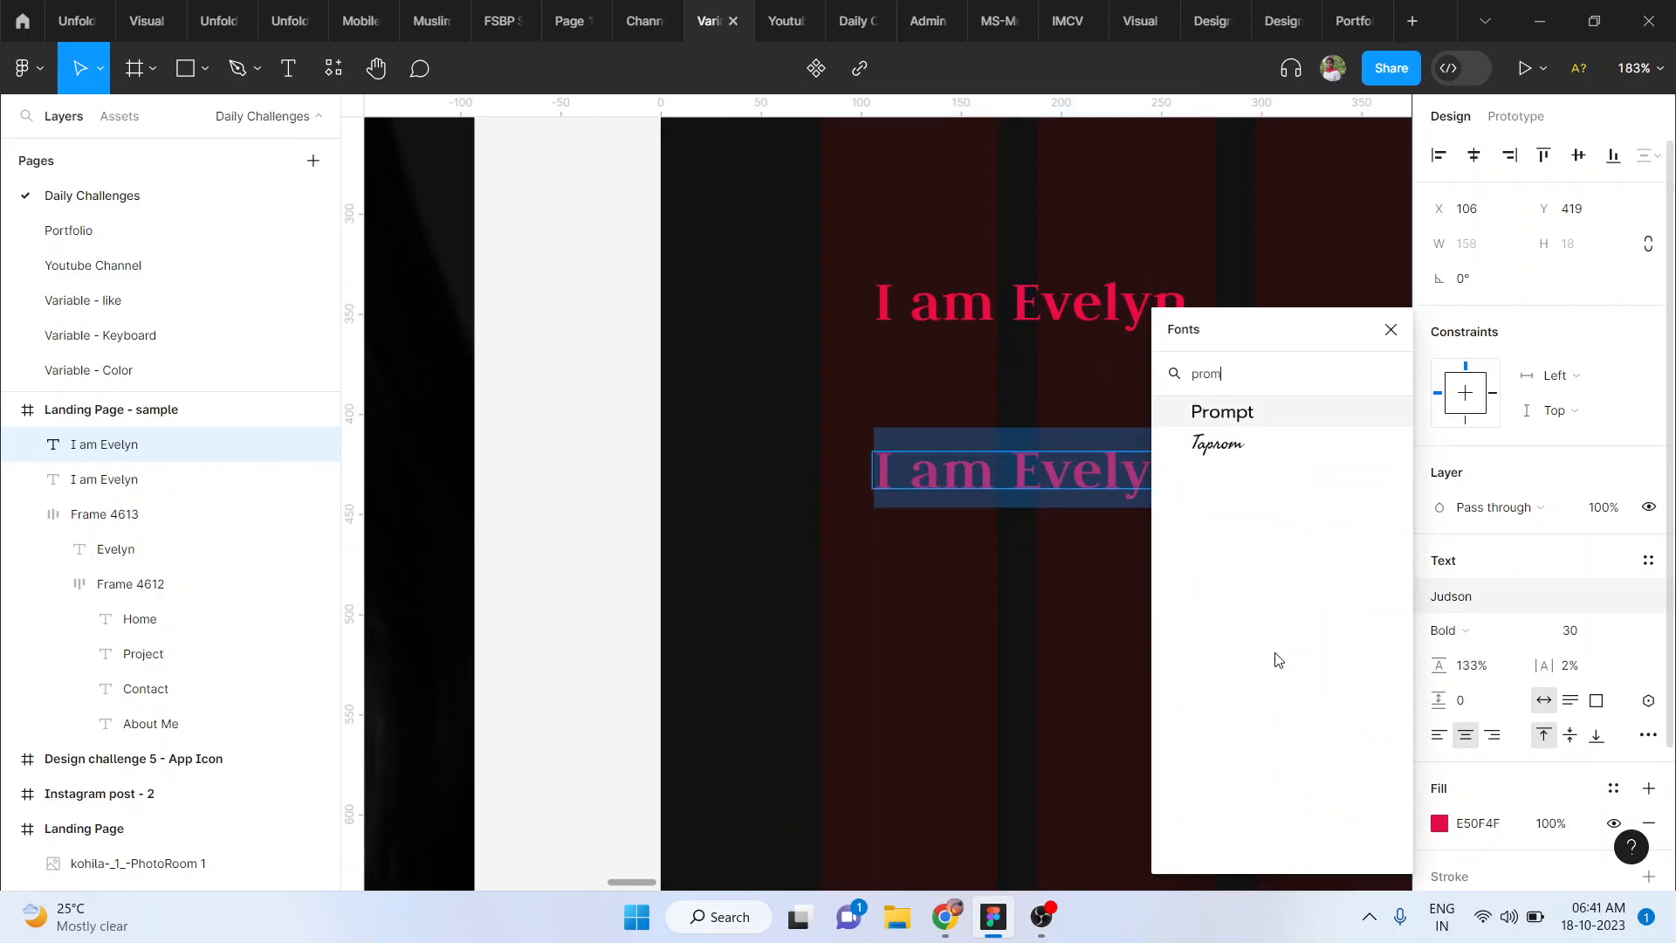
click(1261, 418)
click(1059, 478)
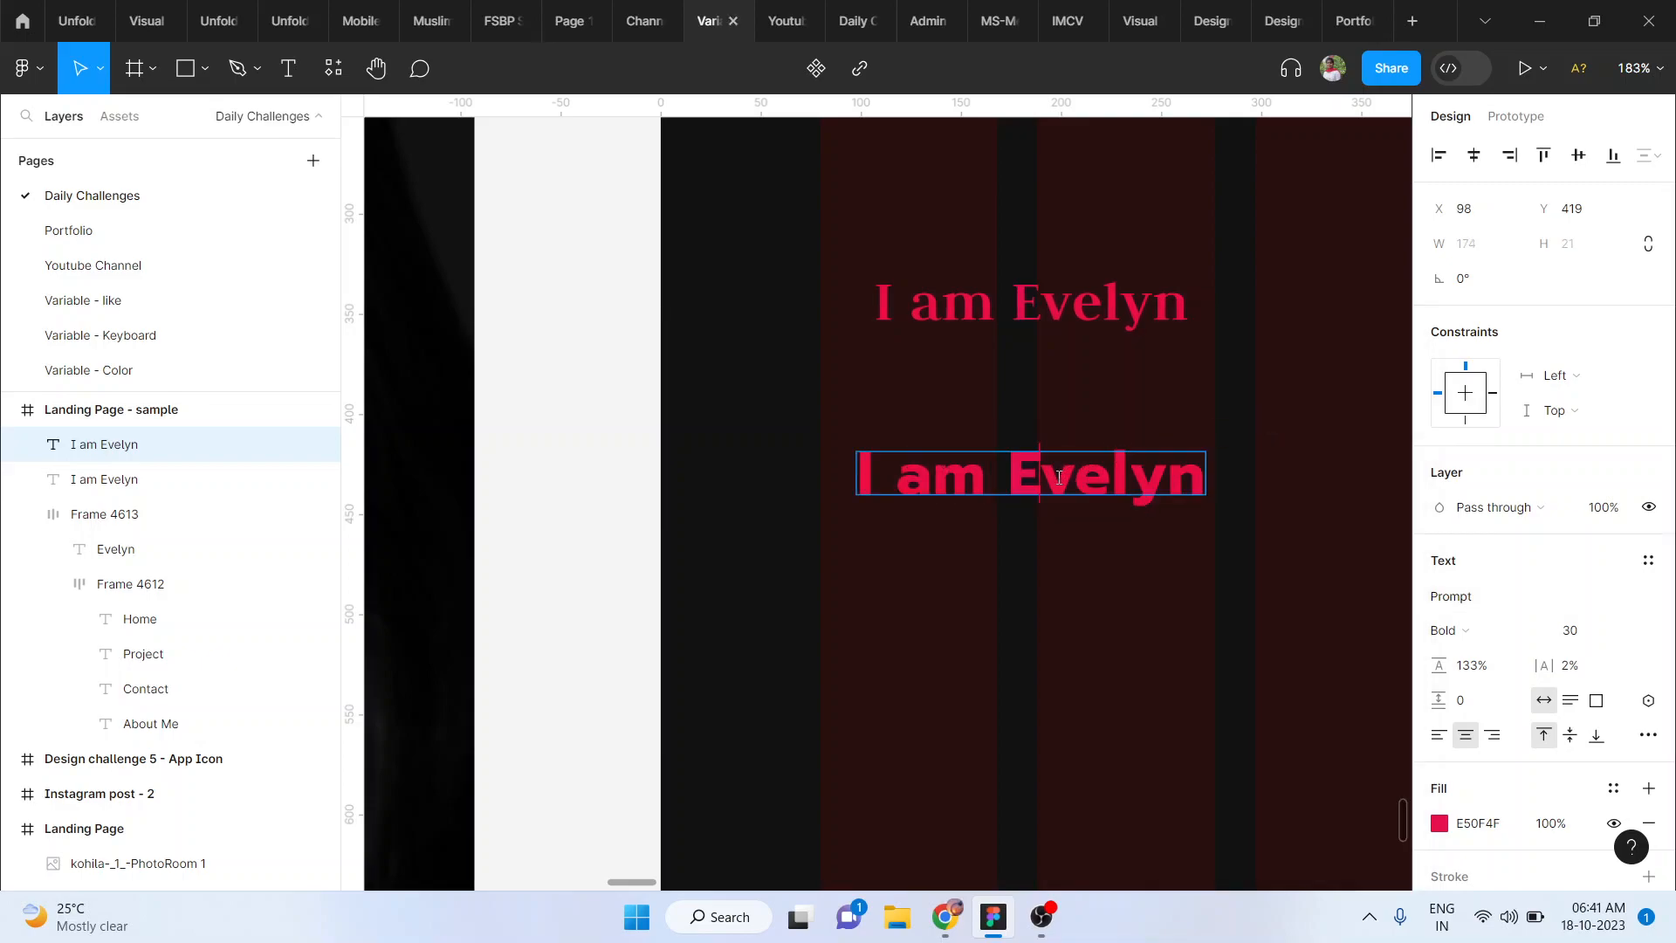
Step: Replace the lower copy's text with the heading "UI UX DESIGNER" in capitals
key(ctrl+a)
key(Caps_Lock)
text(UI)
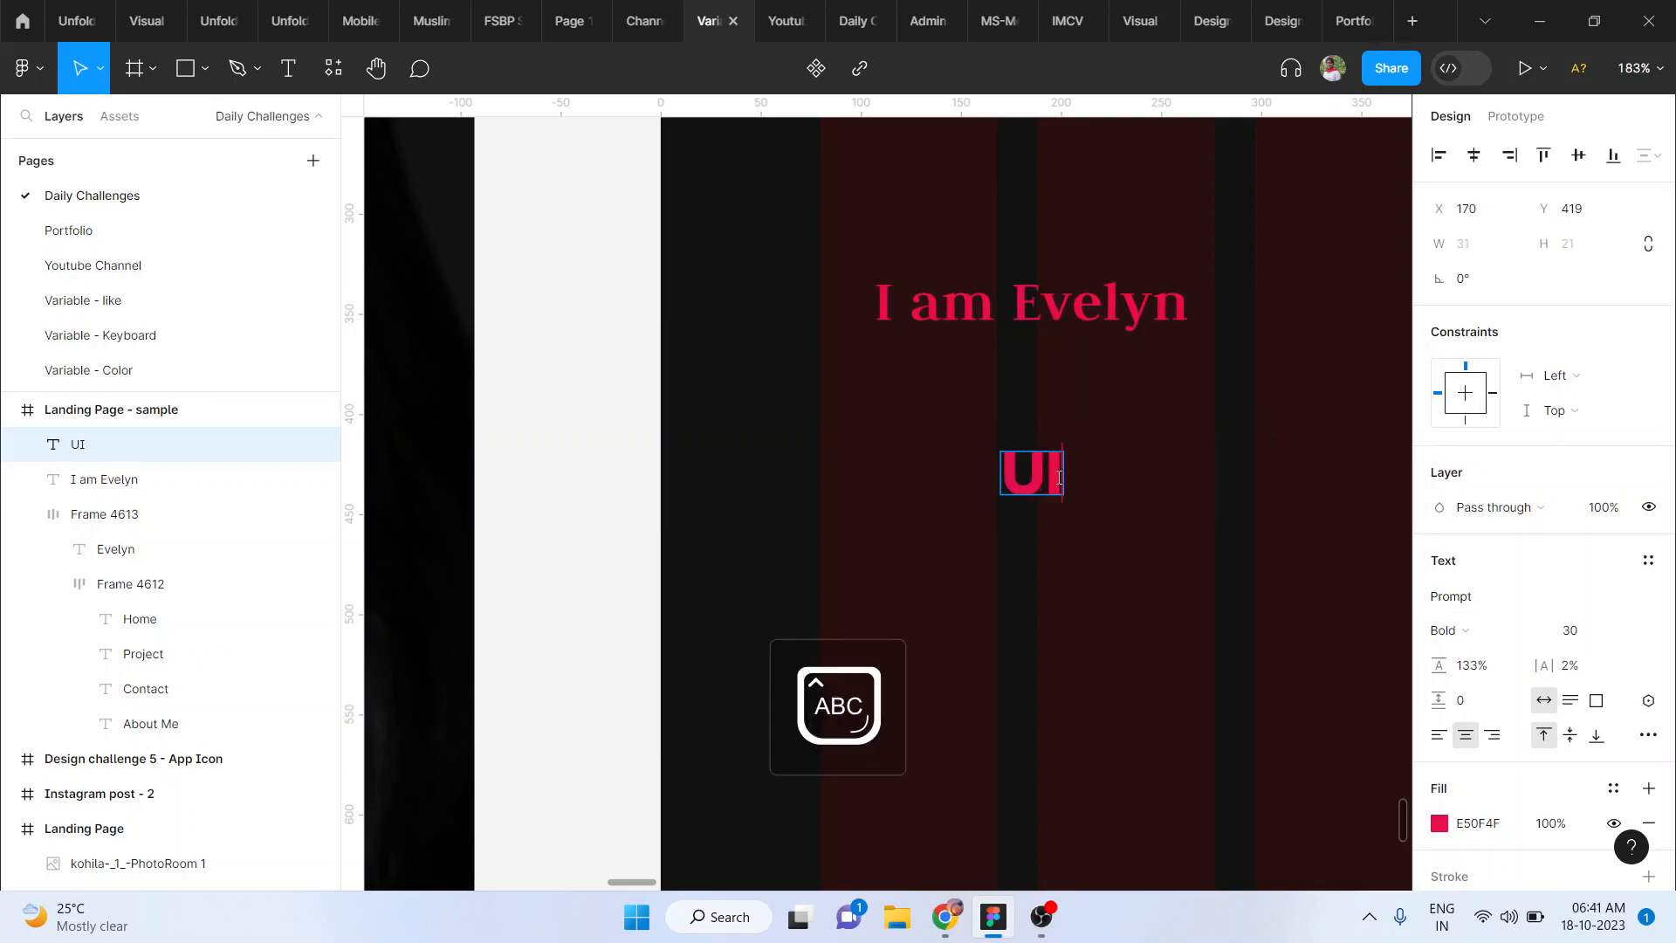
text( UX DESIGNER)
scroll(1059, 478, down, 5)
scroll(1064, 480, up, 2)
scroll(1064, 480, right, 5)
scroll(1064, 480, up, 4)
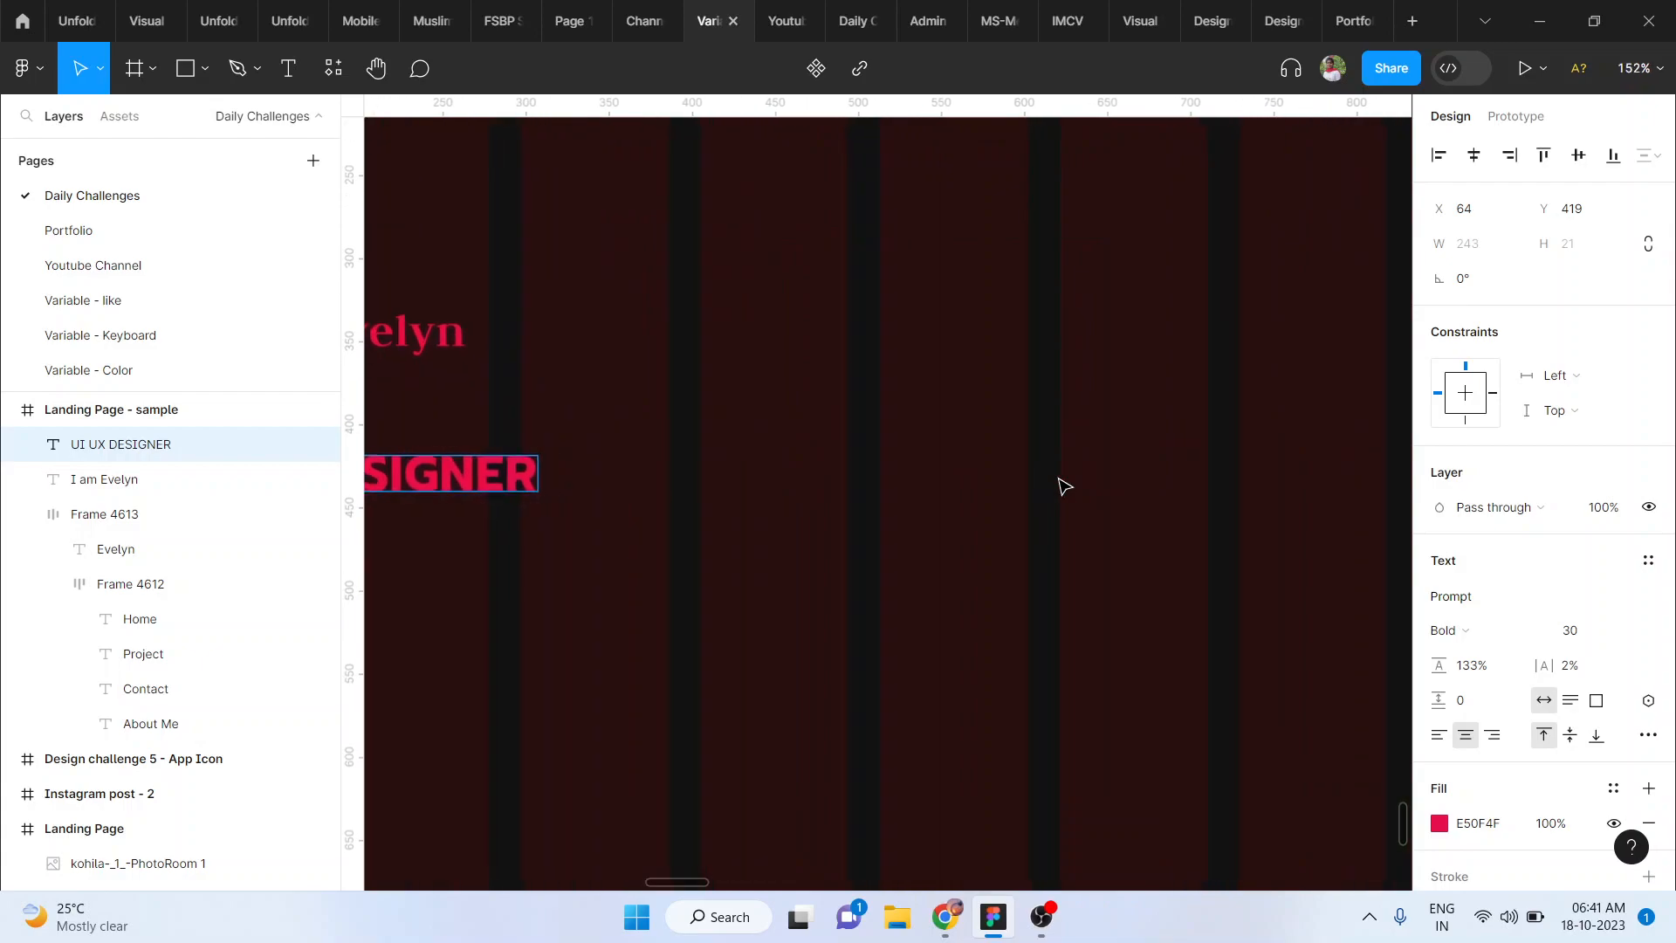
Step: Change the heading text to "UI/UX DESIGNER" and set its fill colour to FFFFFF
scroll(1064, 486, left, 5)
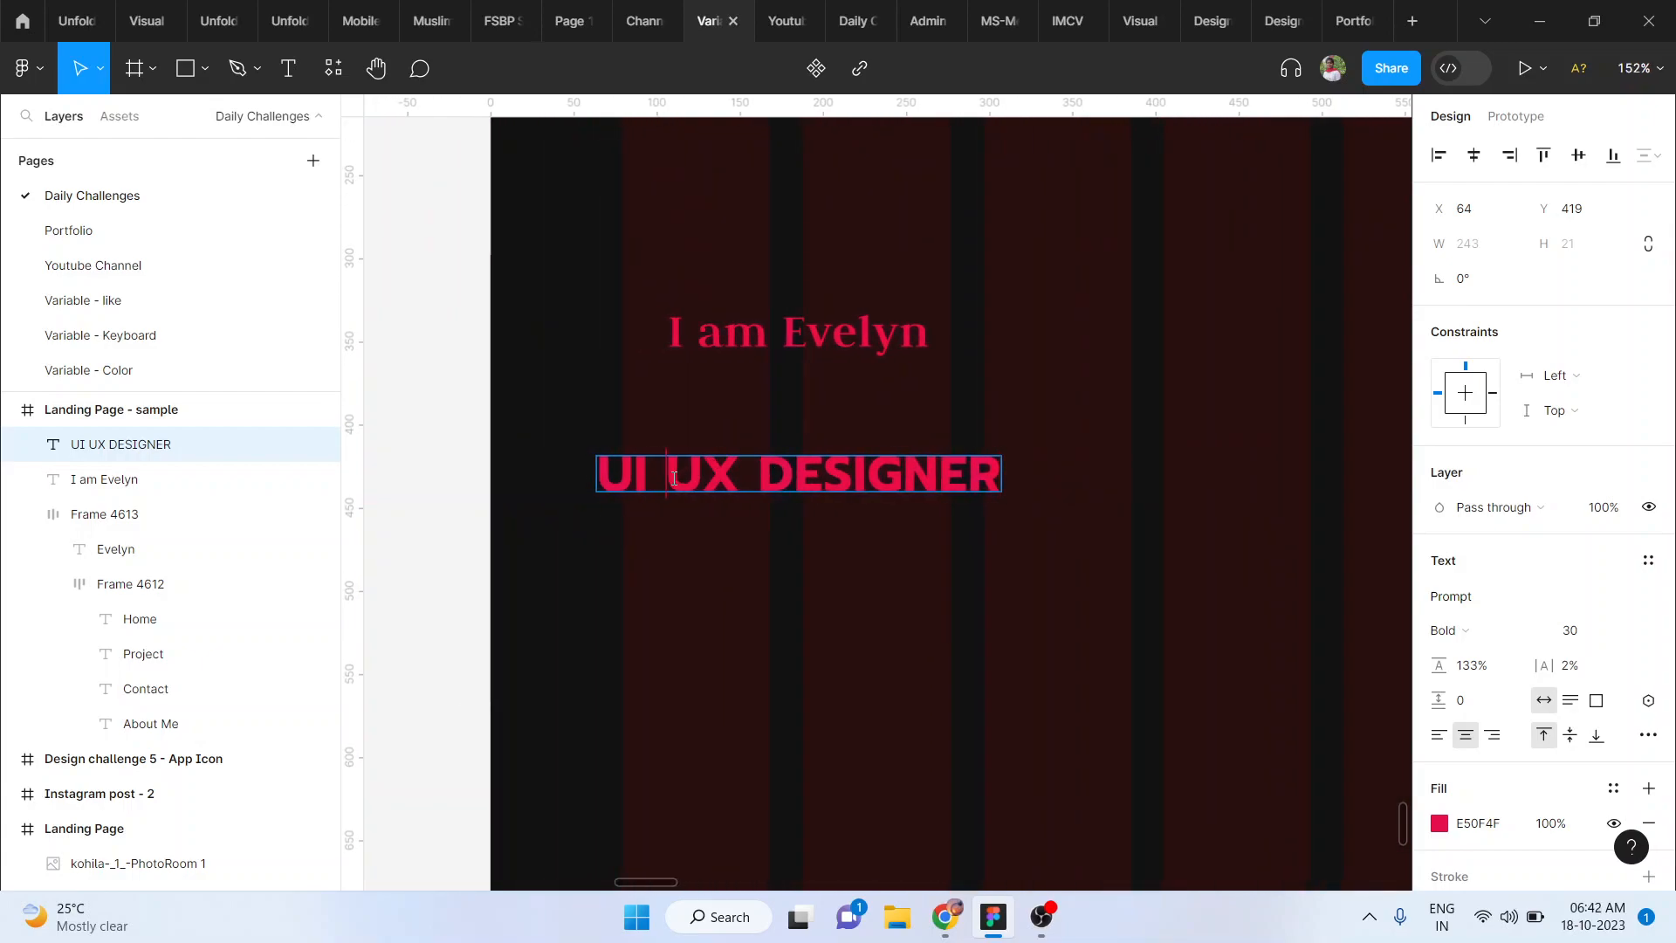
key(BackSpace)
text(/)
key(ctrl+a)
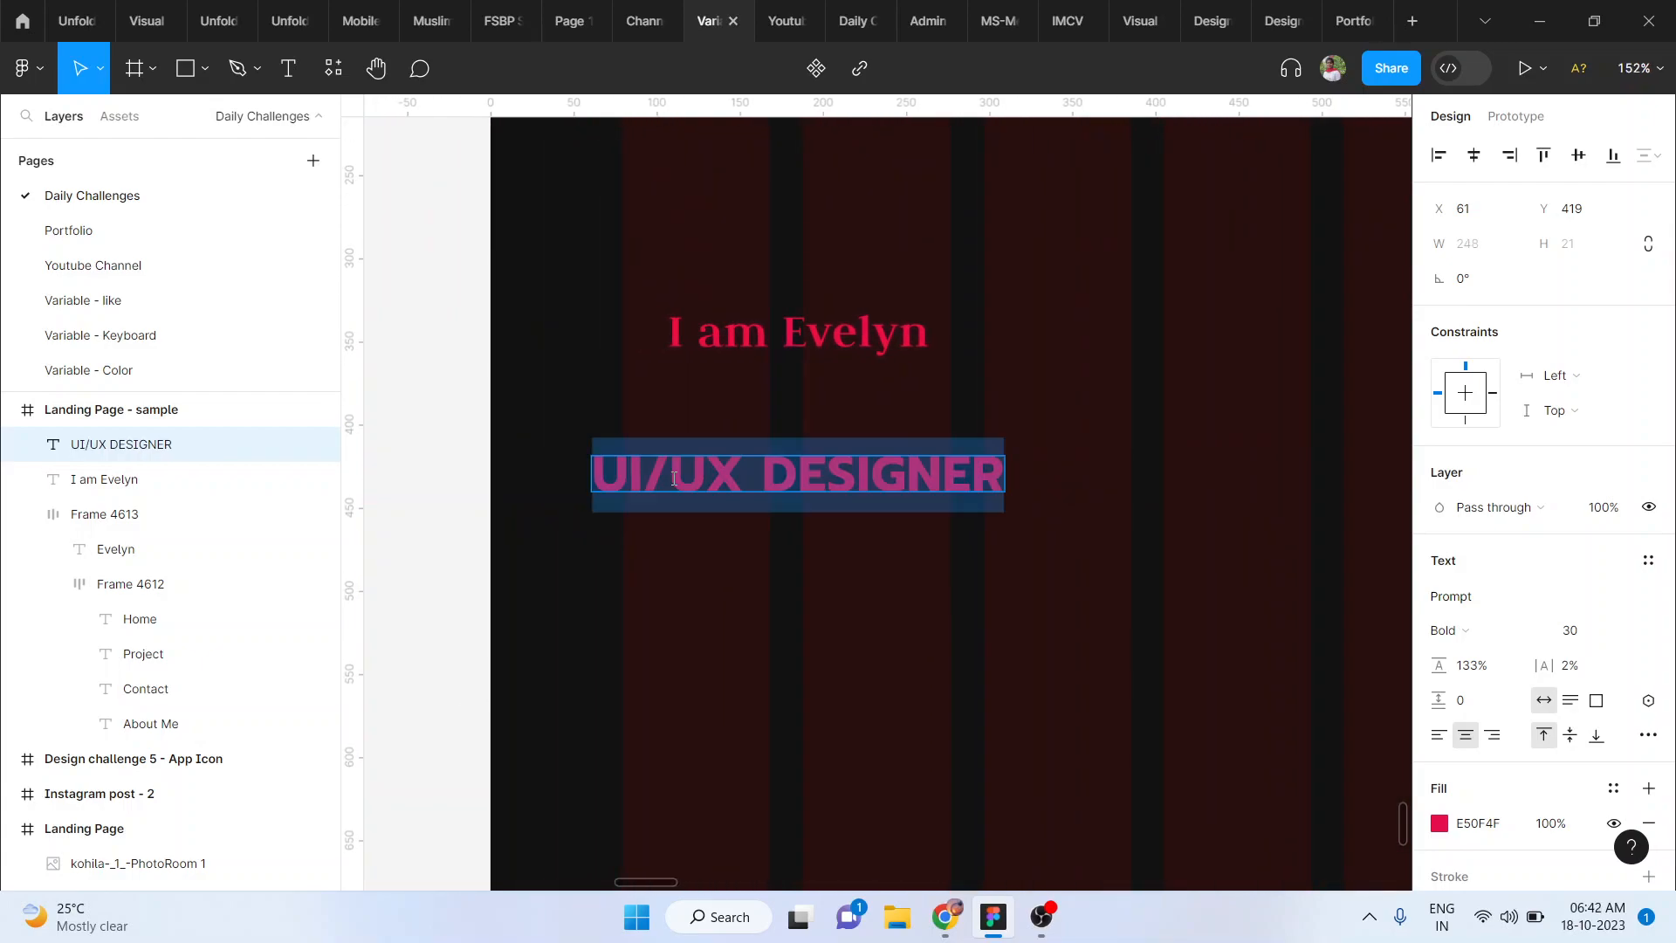
click(1495, 820)
text(ffffff)
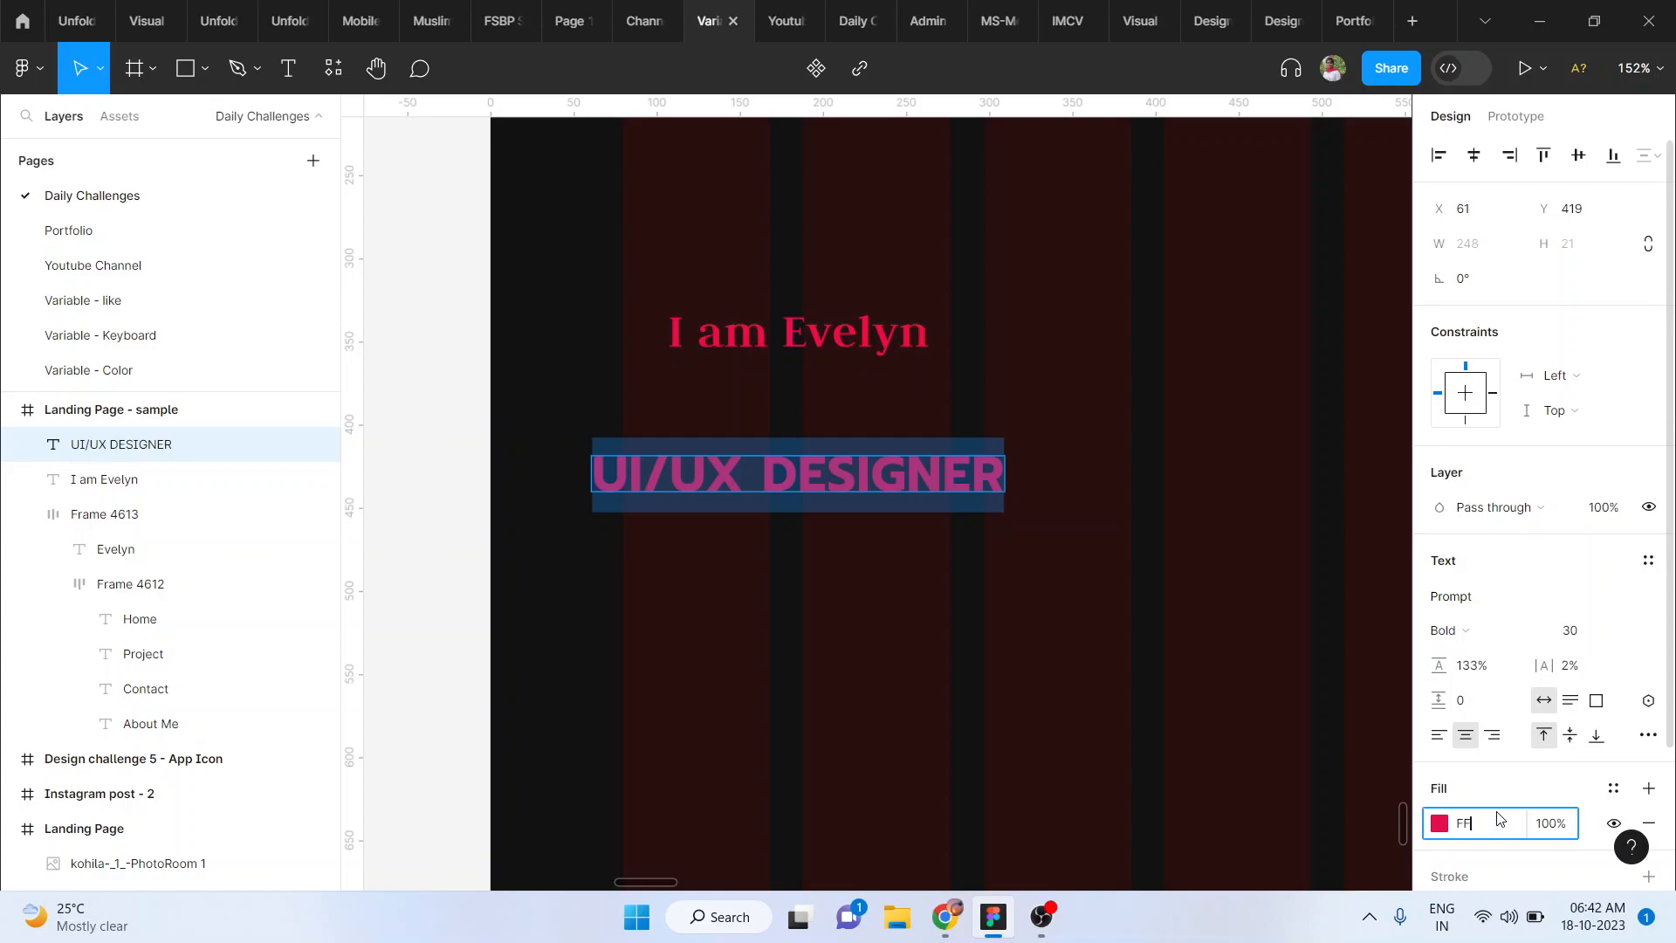
key(Return)
key(Escape)
Step: Move the heading directly below the greeting, aligned with its left edge at X 106, and set its font size to 50
drag(789, 486, 865, 425)
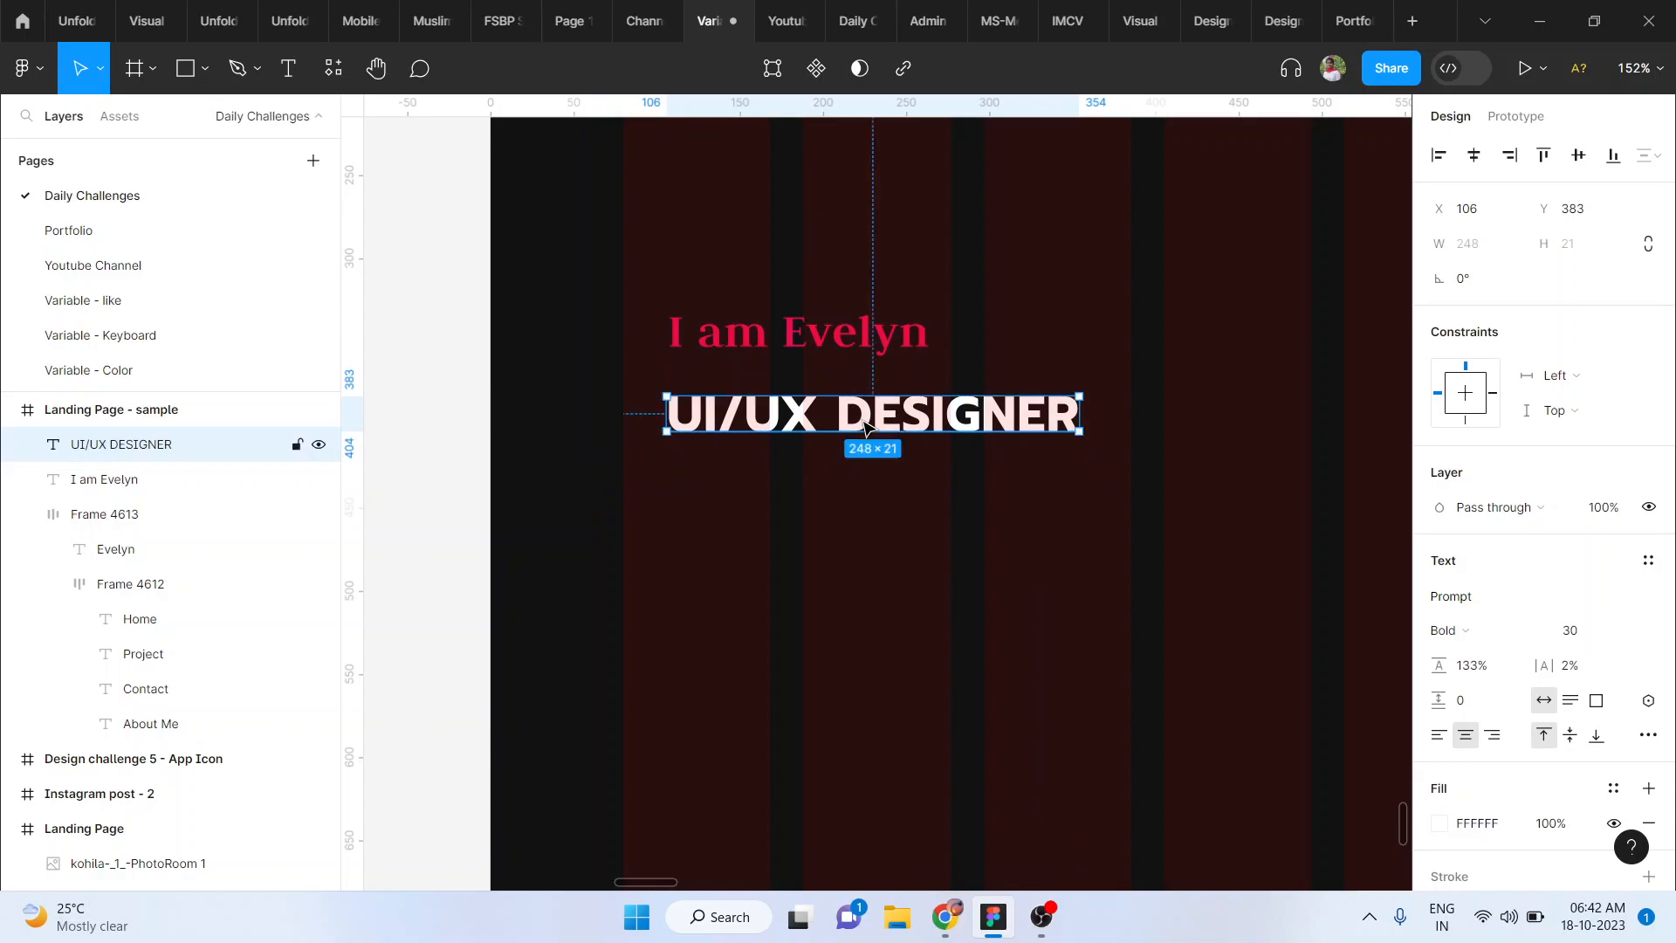
click(1612, 634)
text(50)
key(Return)
drag(986, 430, 1125, 420)
Step: Duplicate the greeting text below the heading at X 106, Y 445 and set the copy's fill to F4F4F4
click(853, 331)
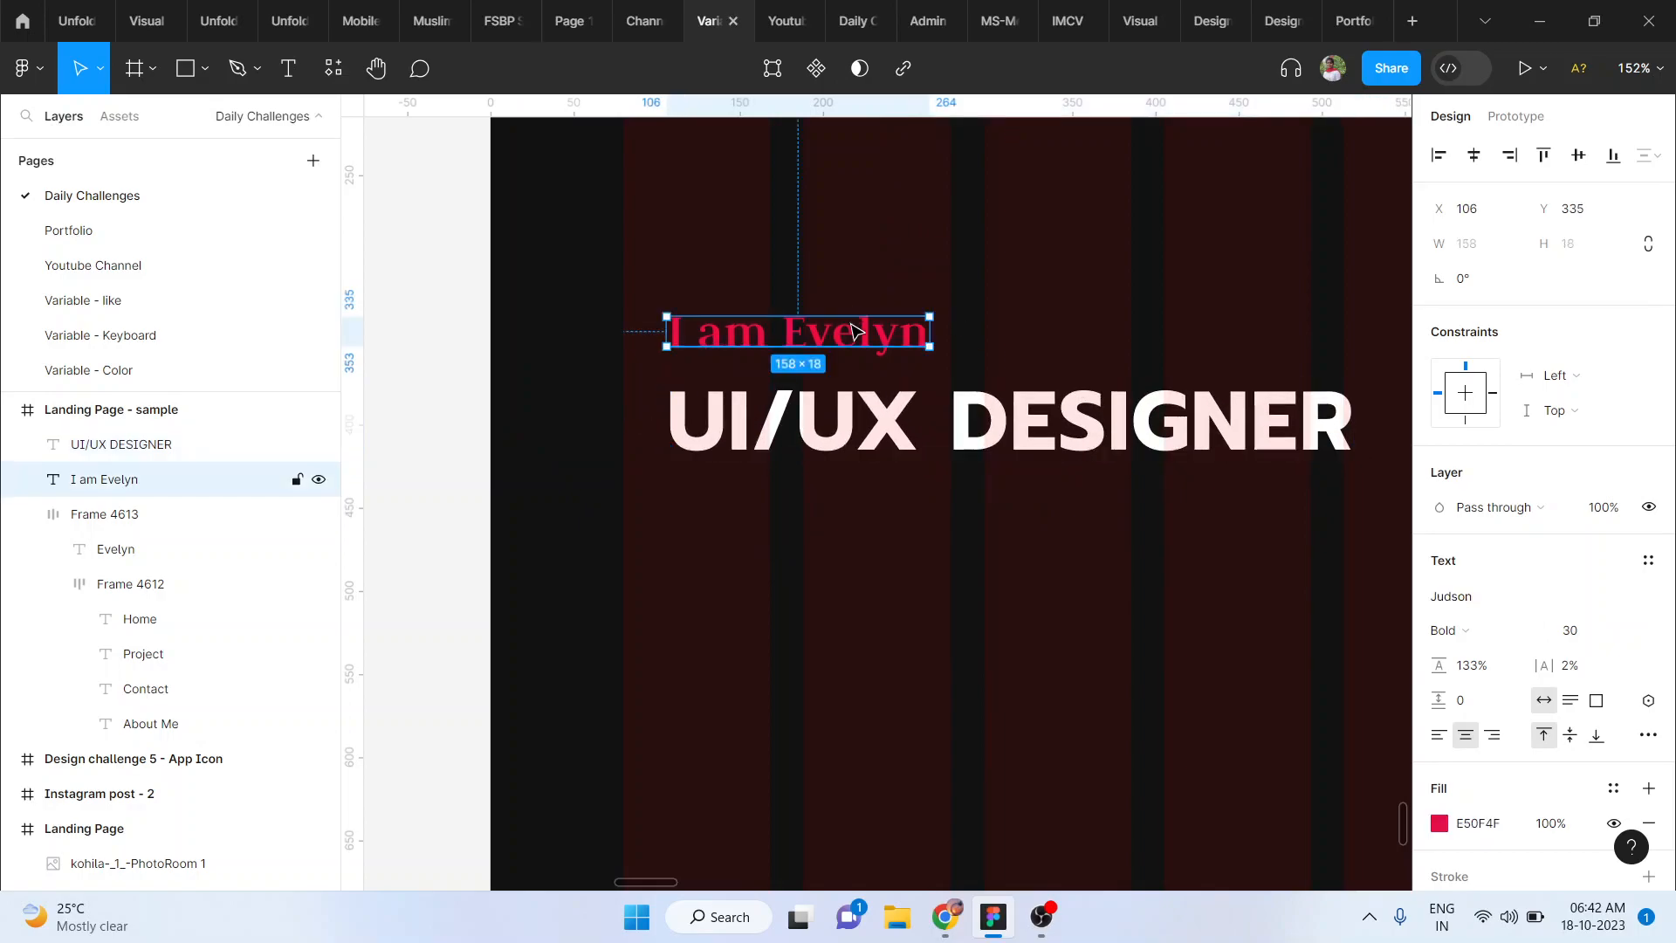
drag(868, 332, 867, 514)
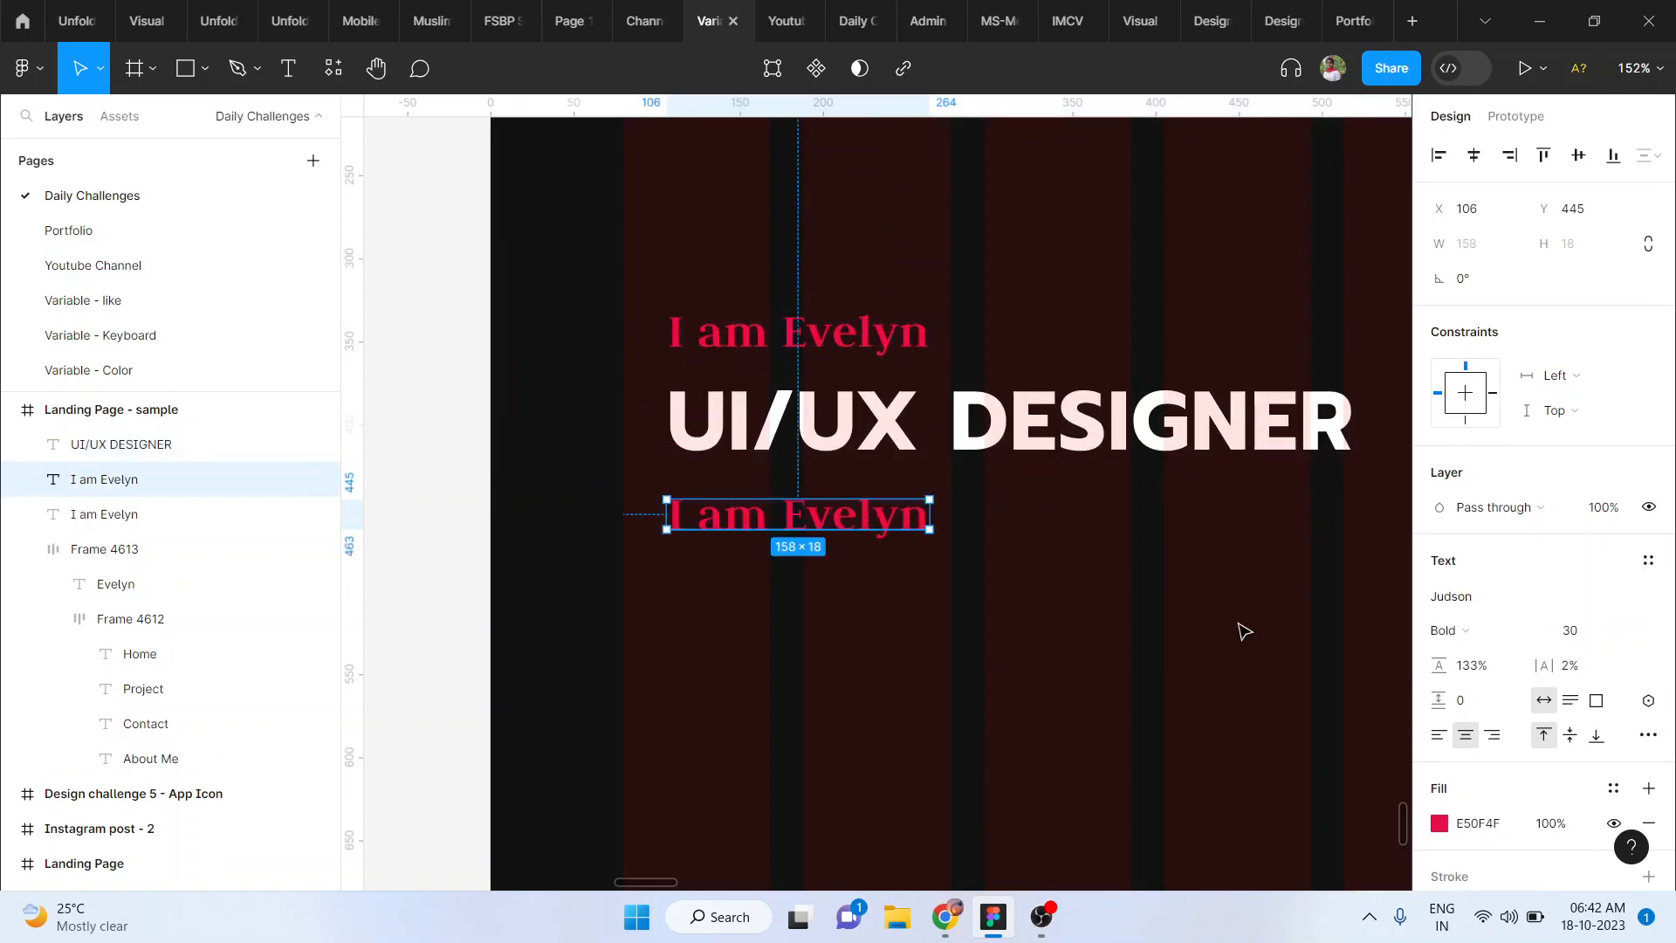
click(1489, 832)
text(fff)
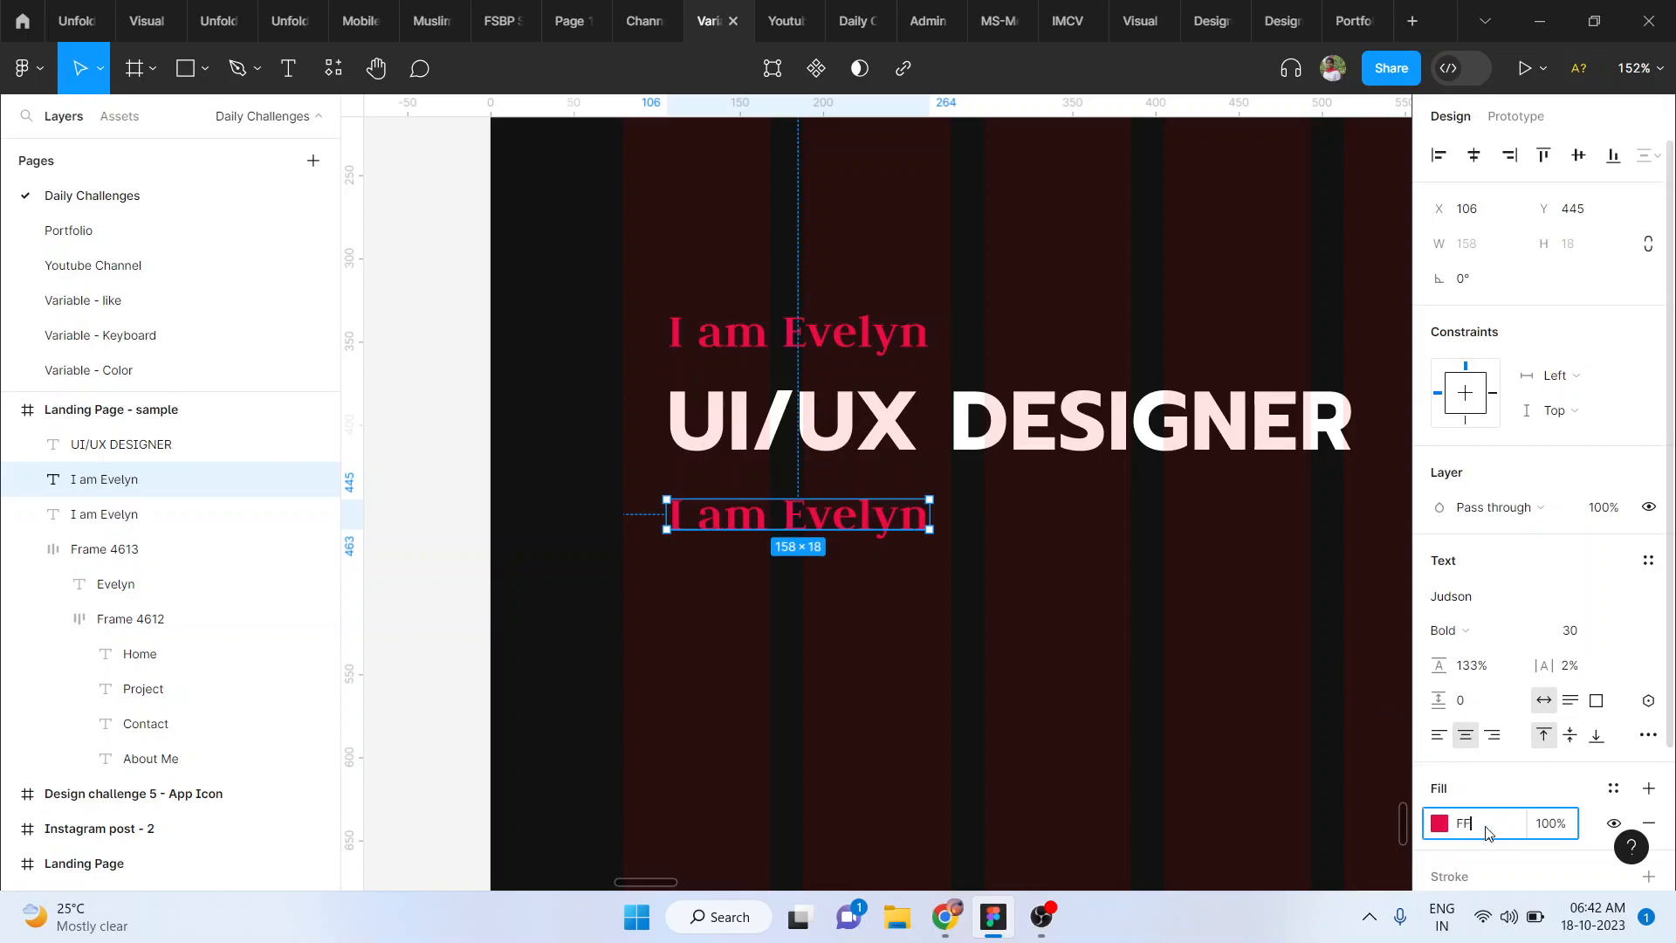
key(Return)
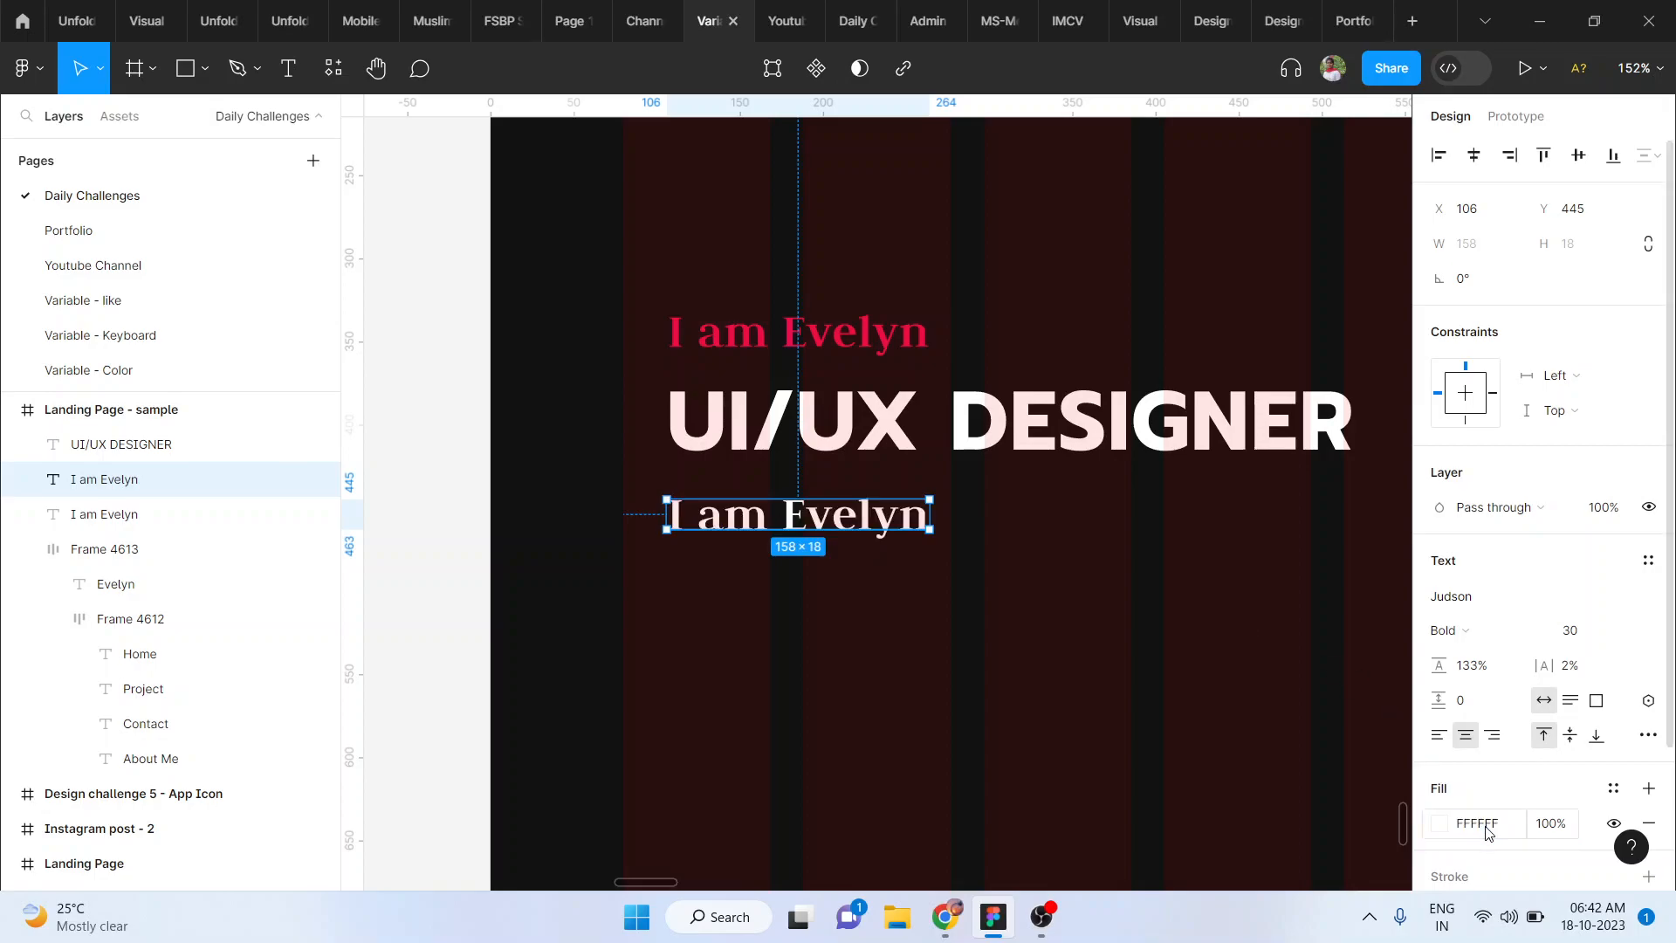
click(1439, 824)
drag(1156, 331, 1152, 343)
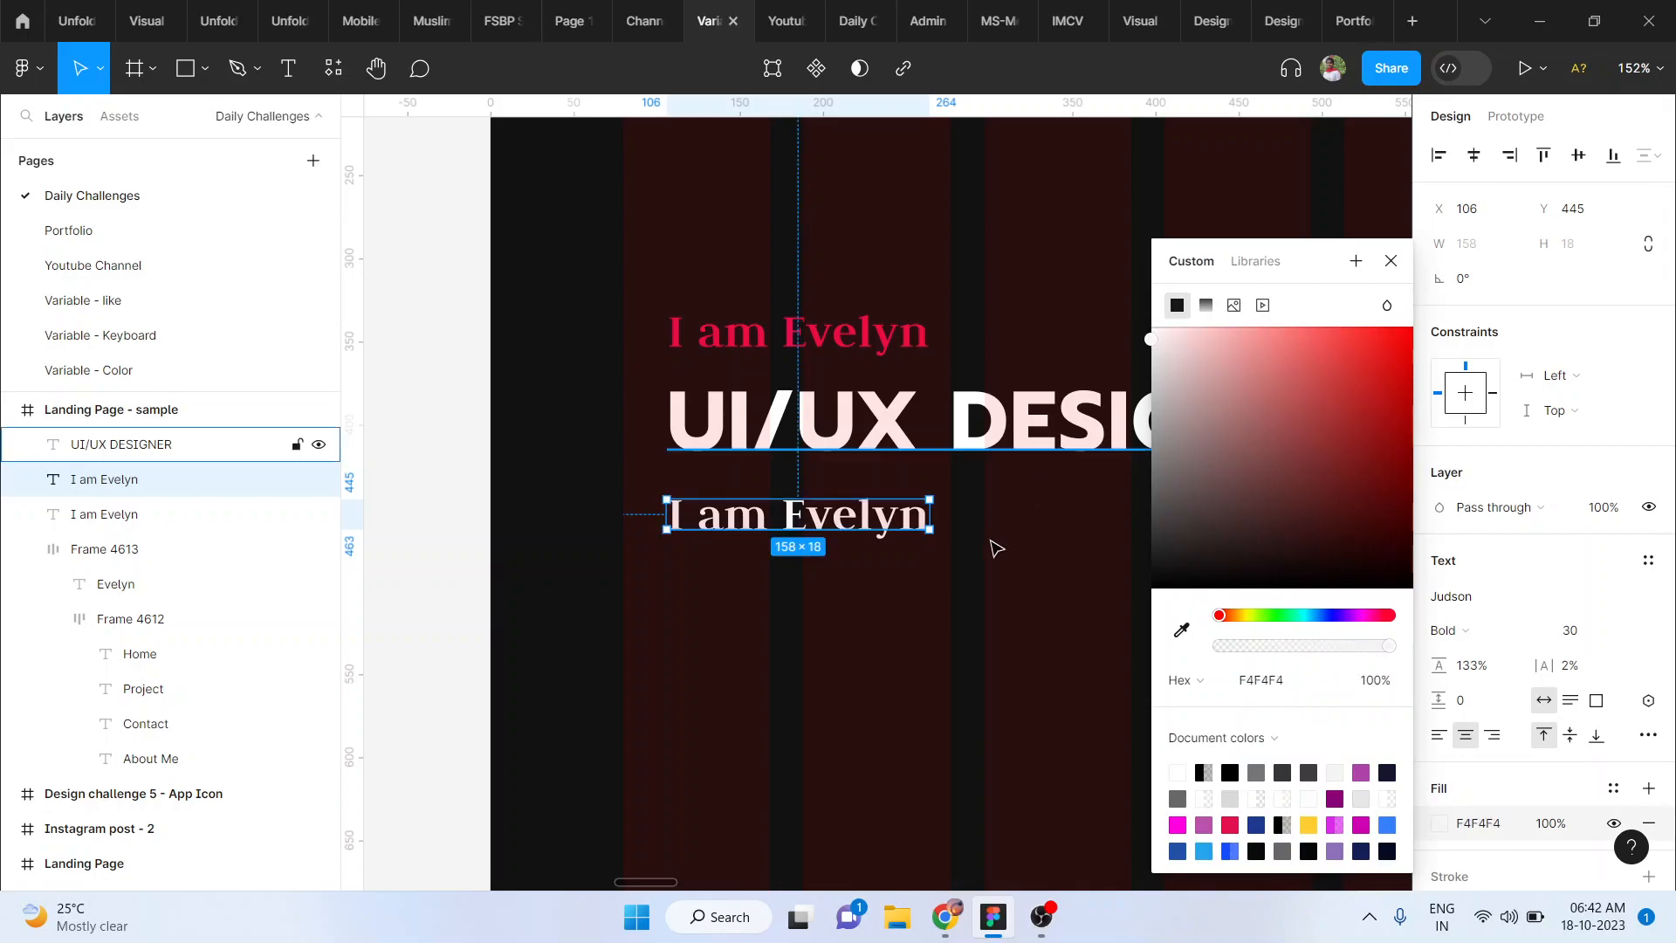
click(990, 544)
Step: Select the full text of the "Specializing in UI/UX design" paragraph in the Landing Page frame for copying
scroll(988, 544, left, 5)
scroll(988, 544, down, 4)
scroll(989, 544, left, 8)
scroll(989, 544, down, 5)
scroll(989, 548, right, 4)
scroll(988, 548, up, 3)
double_click(716, 426)
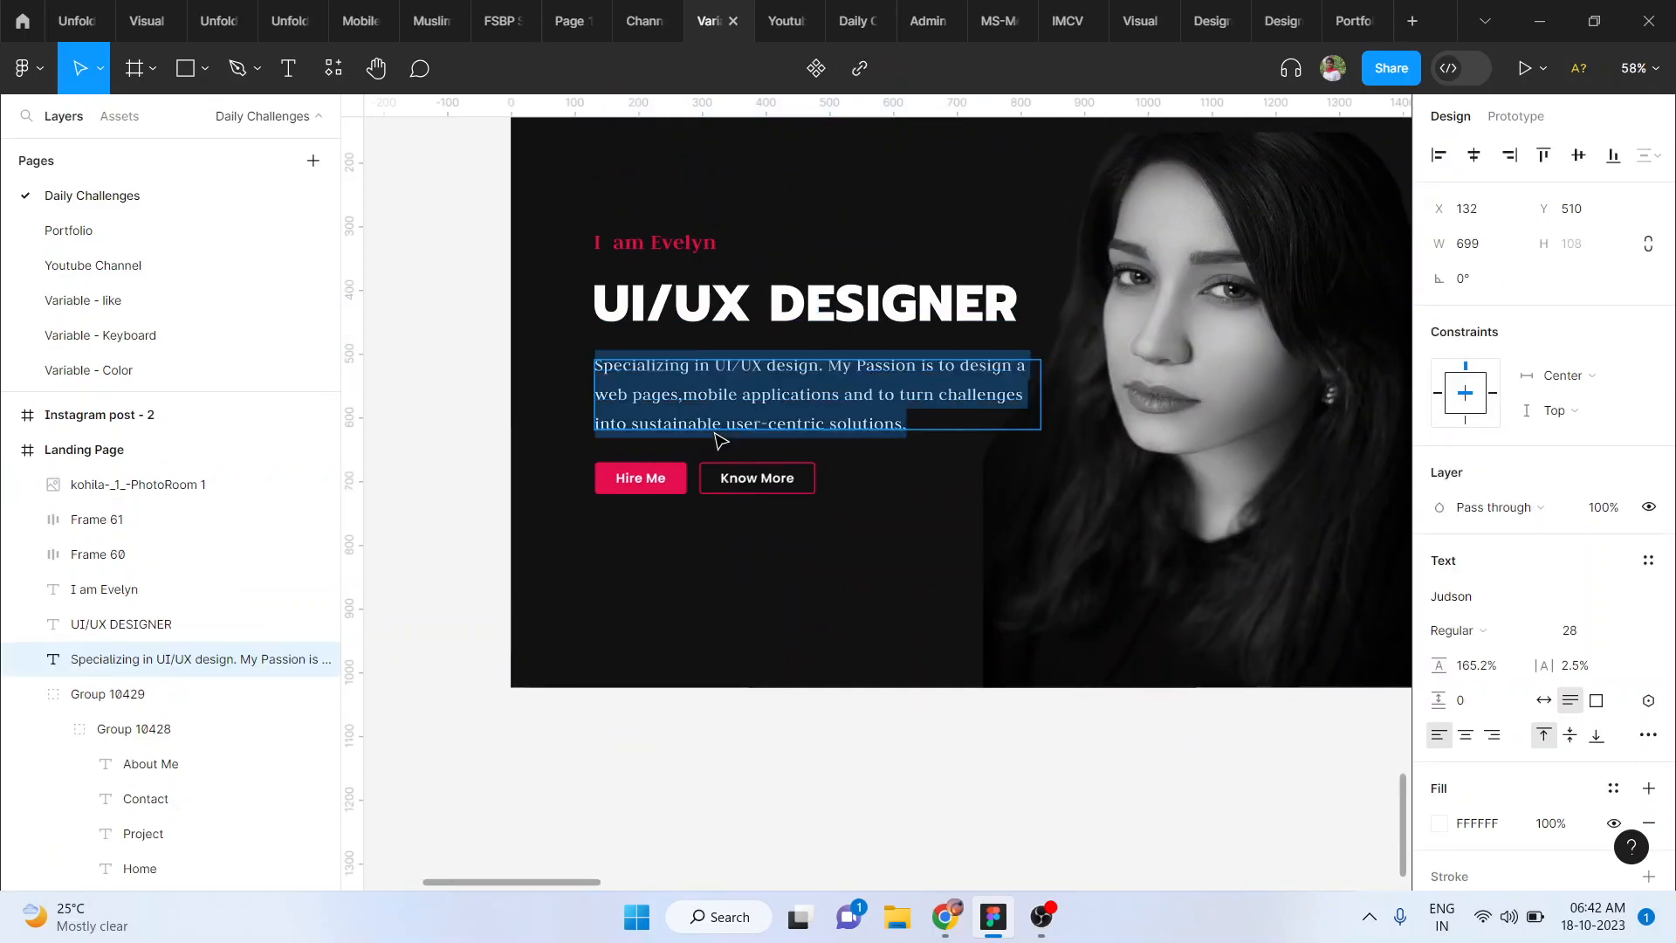
Step: Paste the copied description over the text of the lower greeting copy in the sample frame
scroll(718, 437, right, 8)
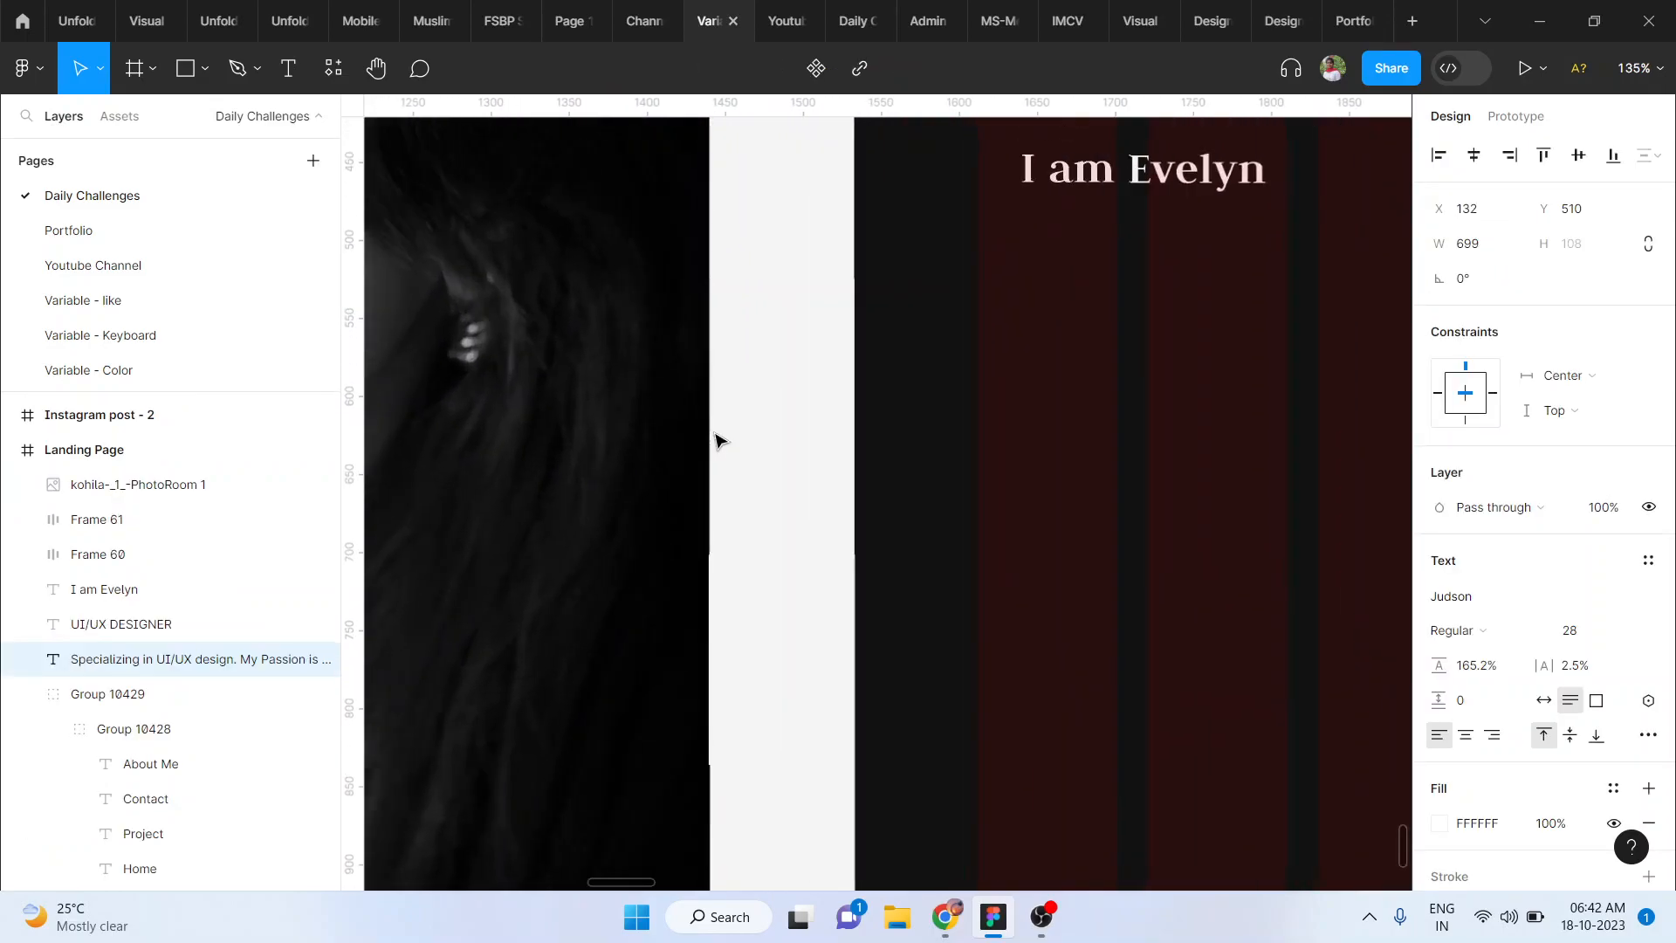
scroll(723, 438, up, 5)
click(679, 661)
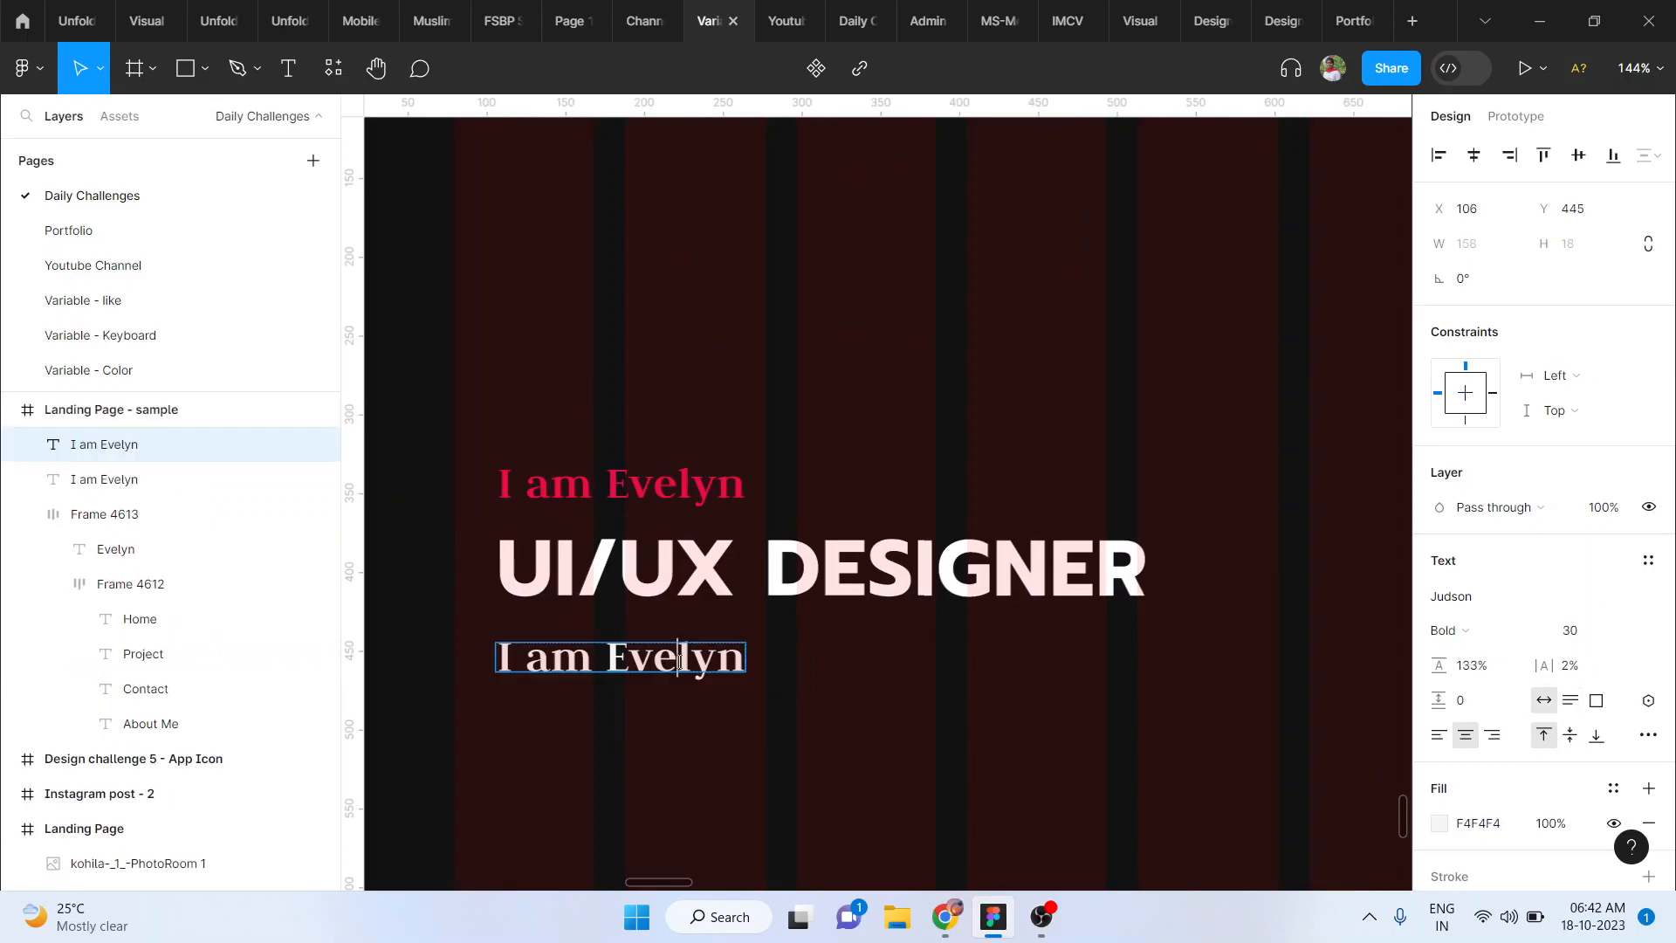
drag(513, 656, 806, 658)
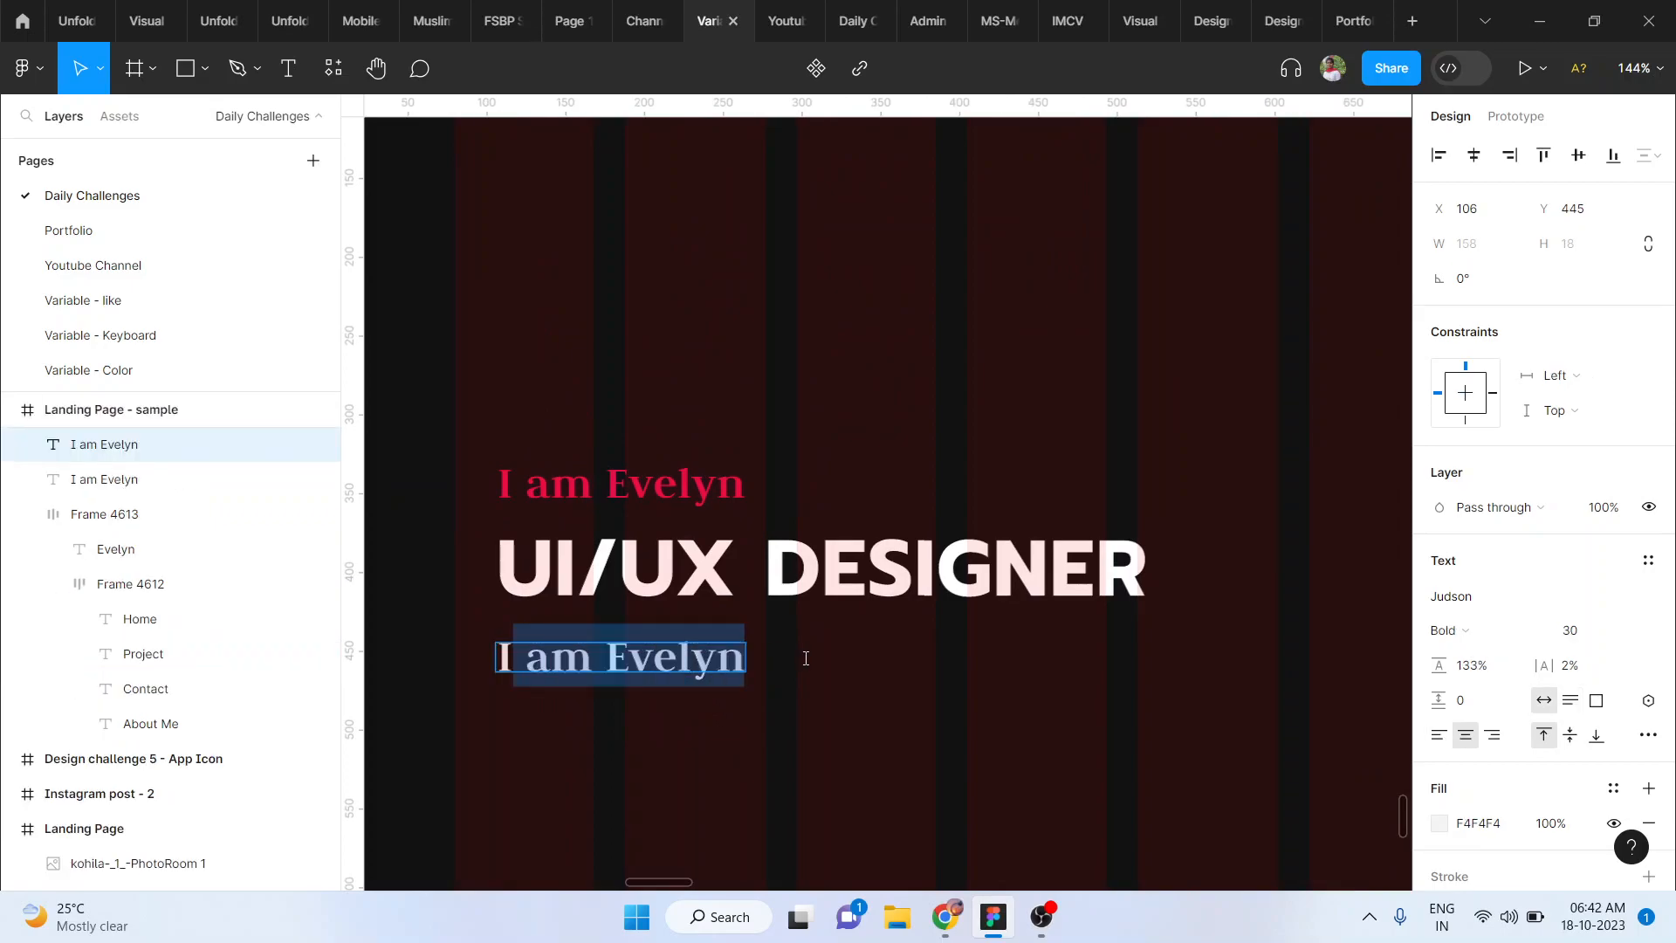
key(ctrl+v)
scroll(552, 690, down, 5)
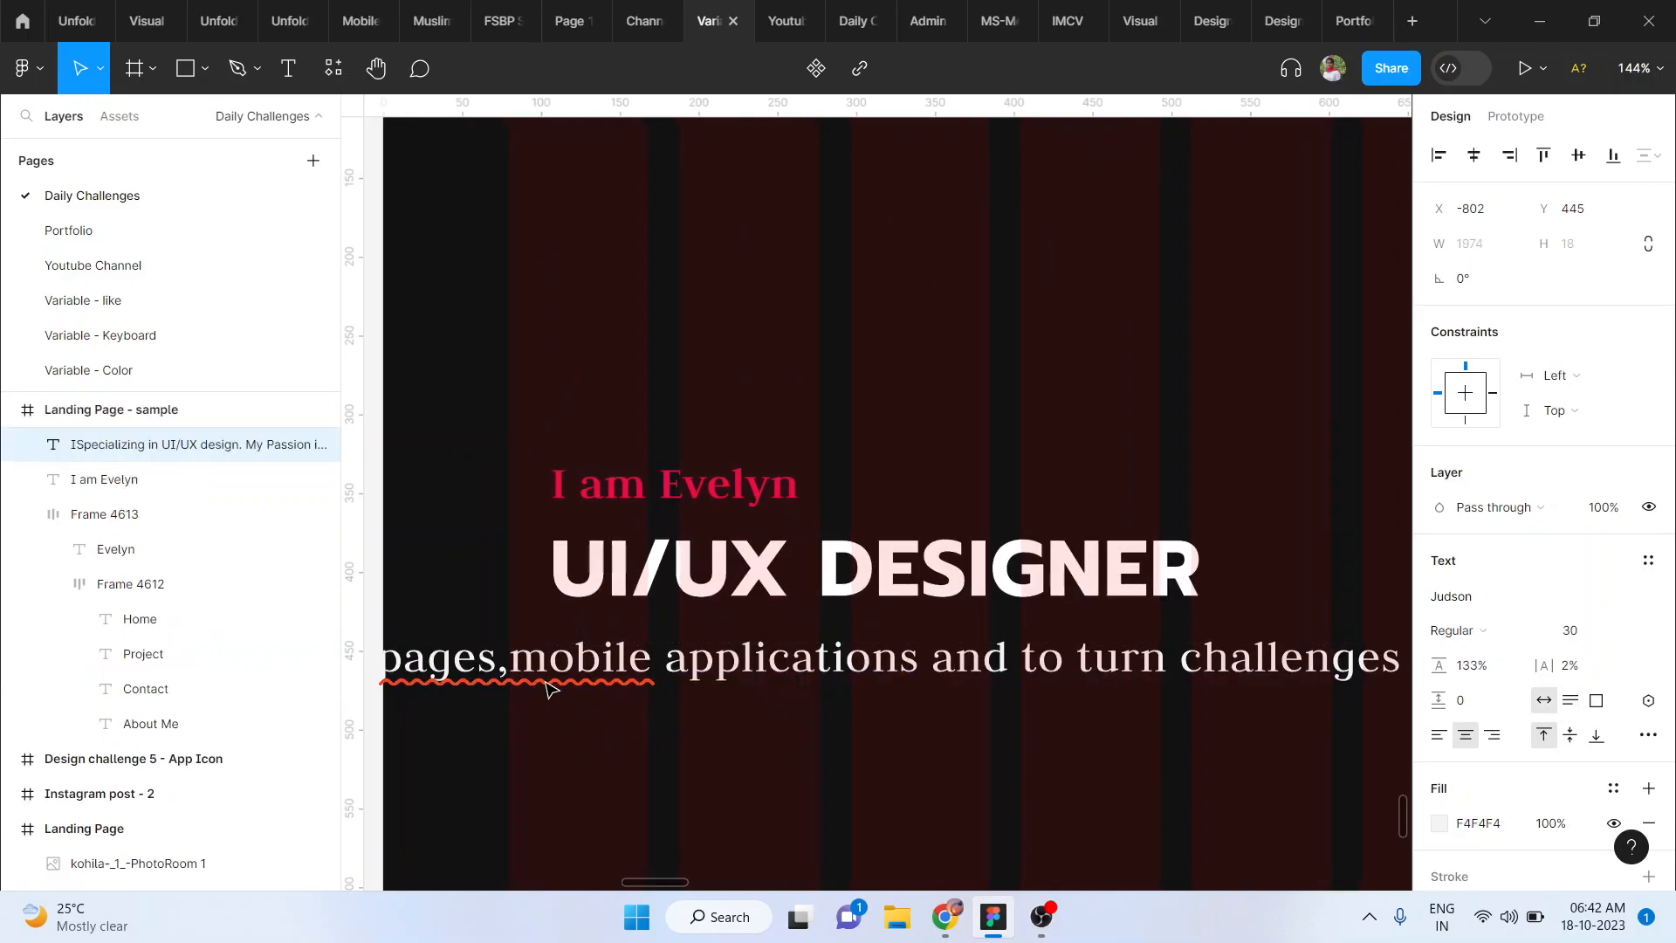
key(Escape)
Step: Resize the pasted description to a 1045 px wide wrapping text box and place it at X 80, Y 454
scroll(750, 742, down, 3)
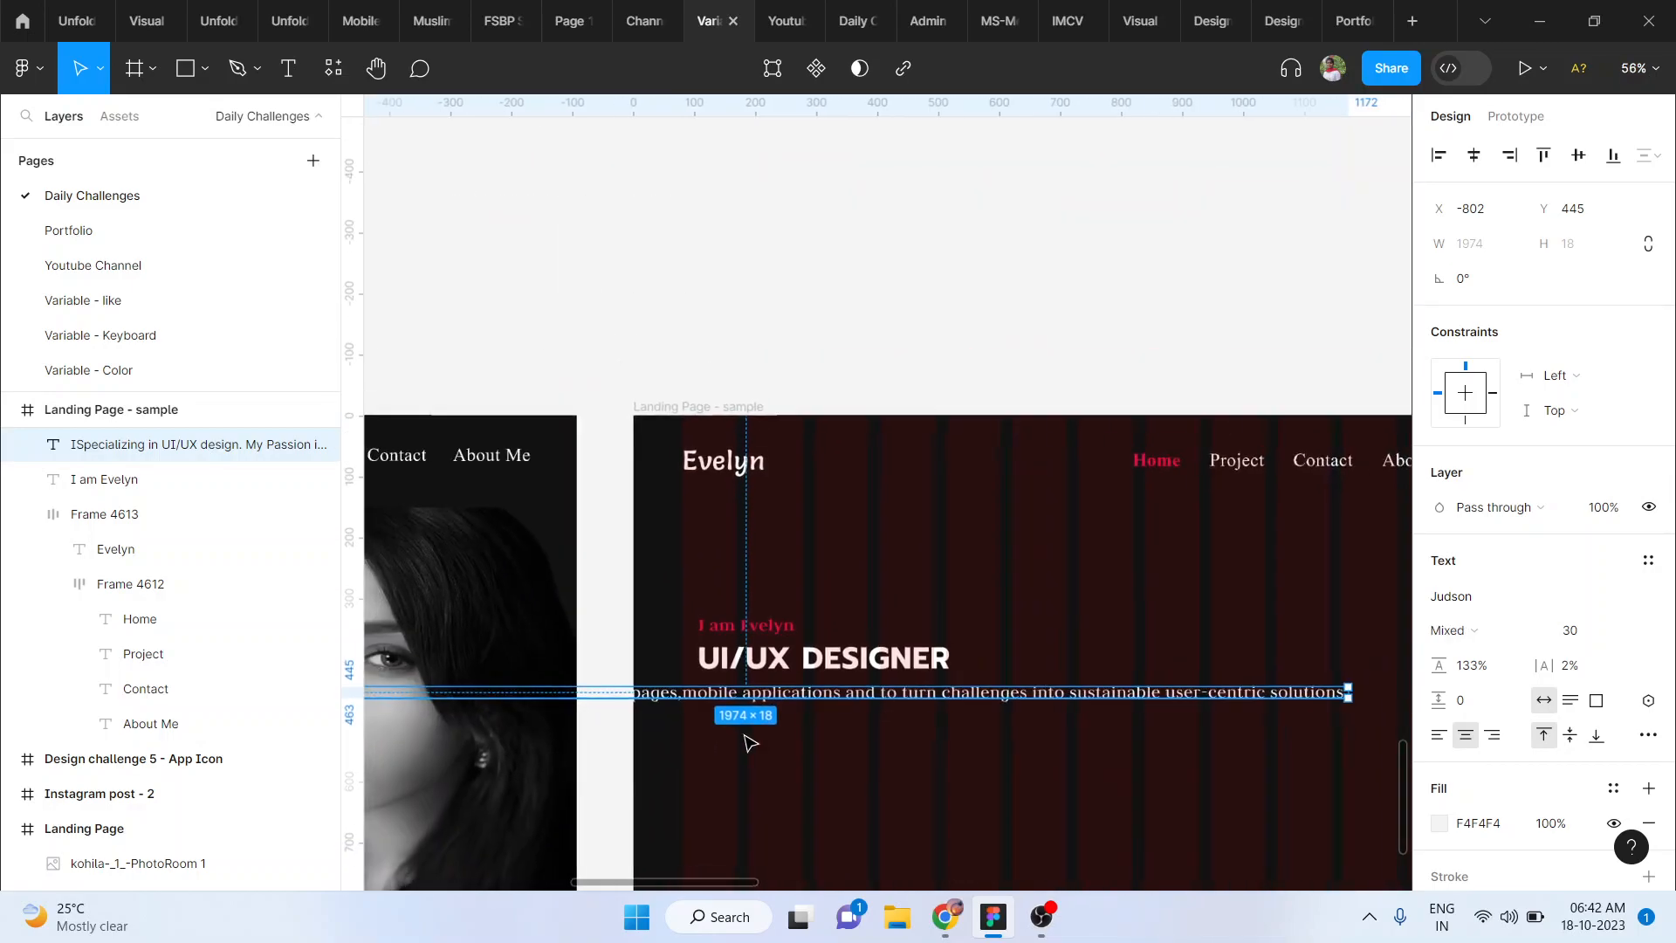
drag(1220, 718, 780, 753)
drag(686, 712, 1228, 726)
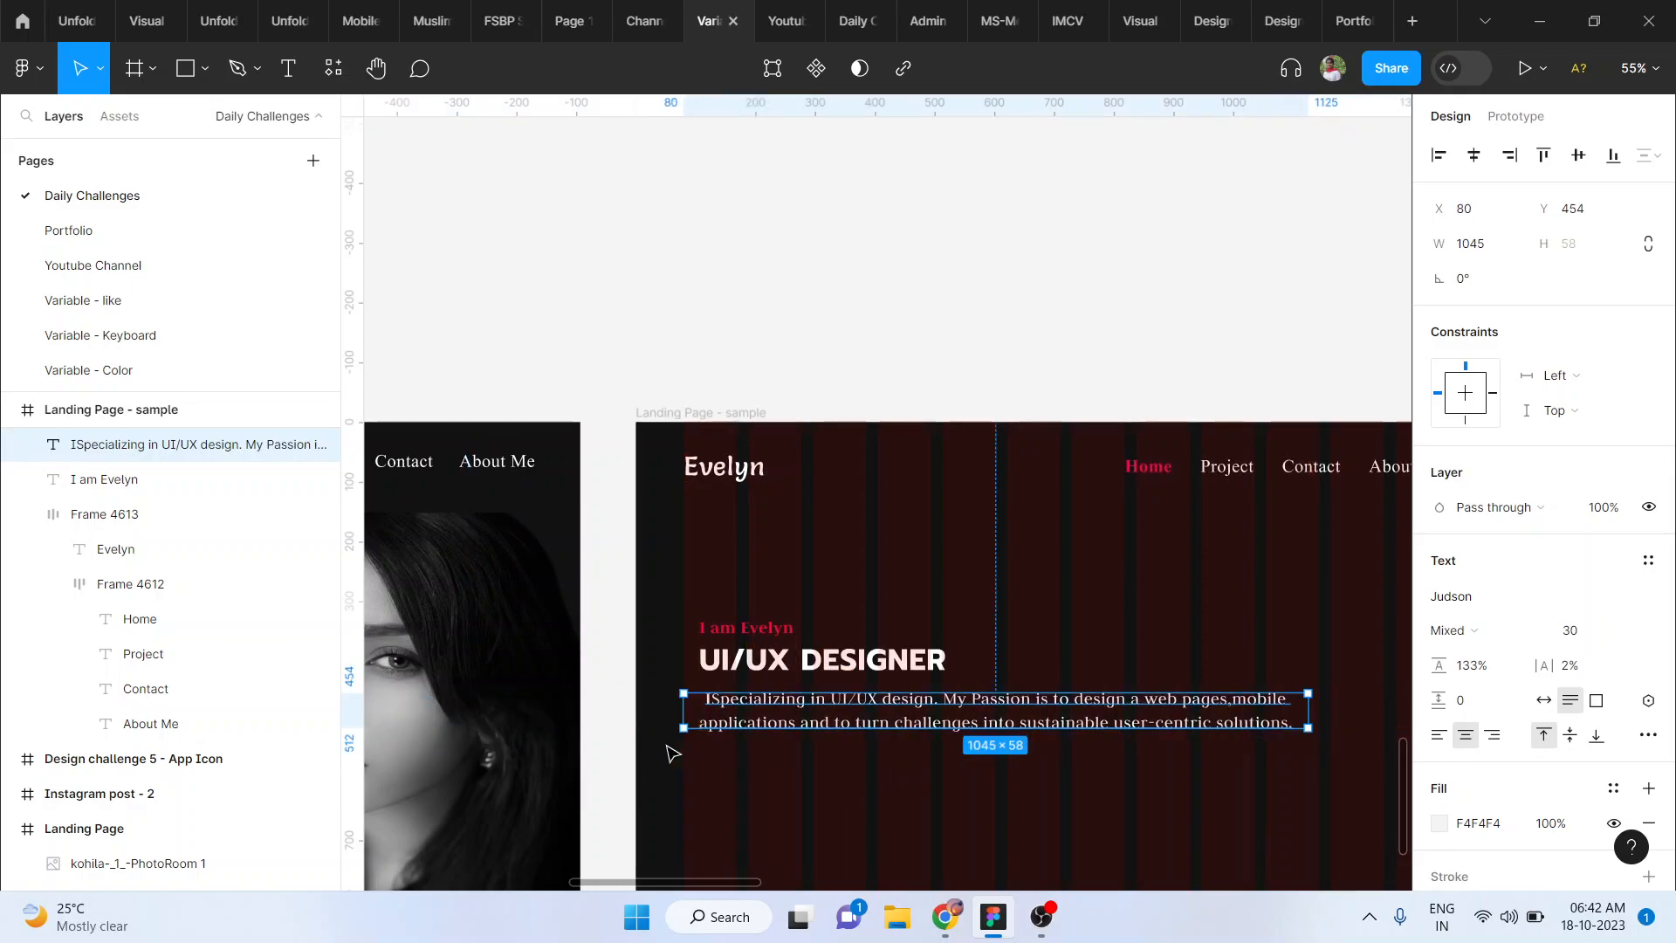
Step: Remove the stray "I" at the start of the sample frame's description paragraph
scroll(672, 753, up, 5)
double_click(819, 611)
click(819, 611)
double_click(819, 611)
click(804, 611)
key(BackSpace)
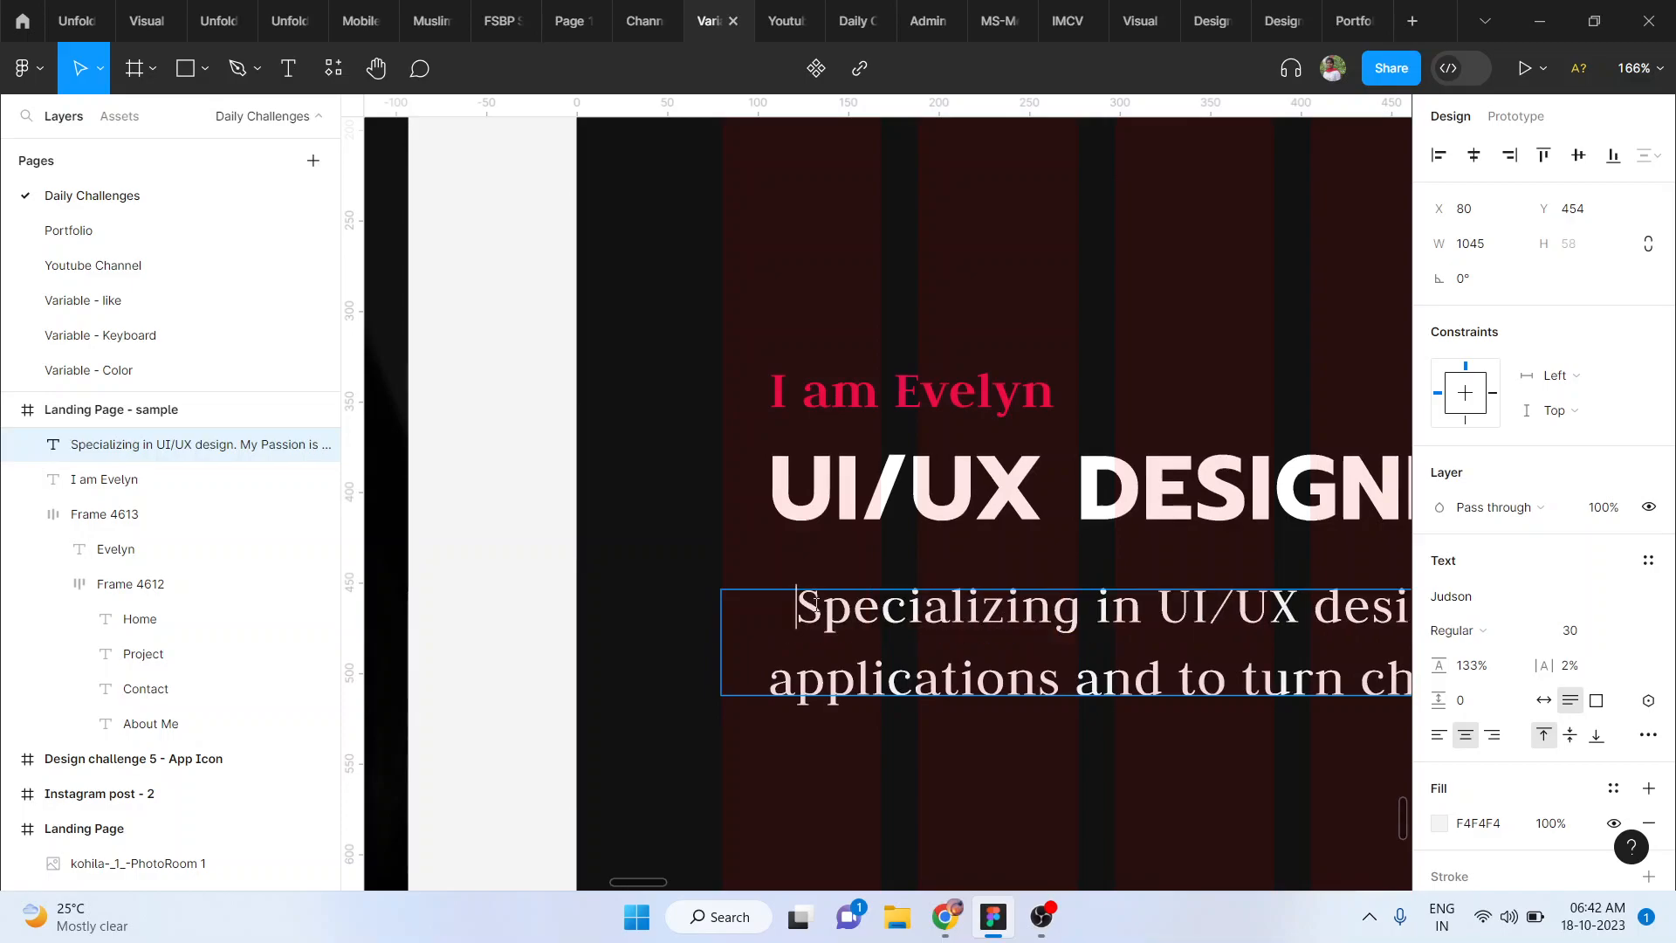
Step: Left-align the sample's description paragraph and narrow its text box to a width of 630
scroll(813, 602, down, 8)
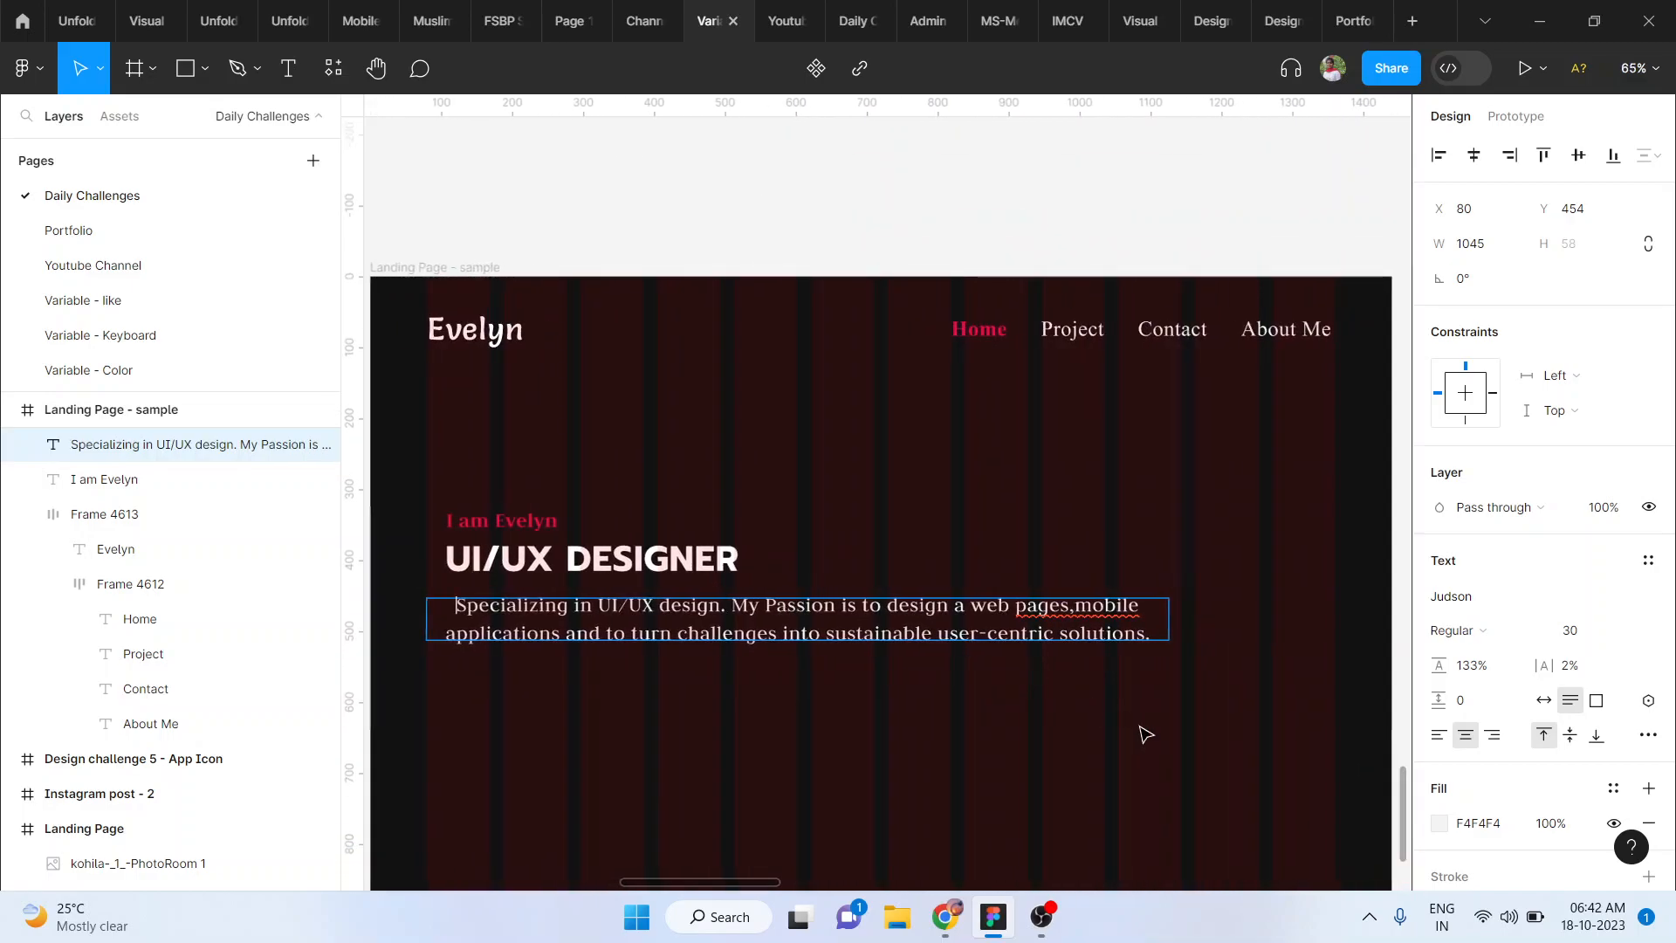
click(1438, 734)
key(Escape)
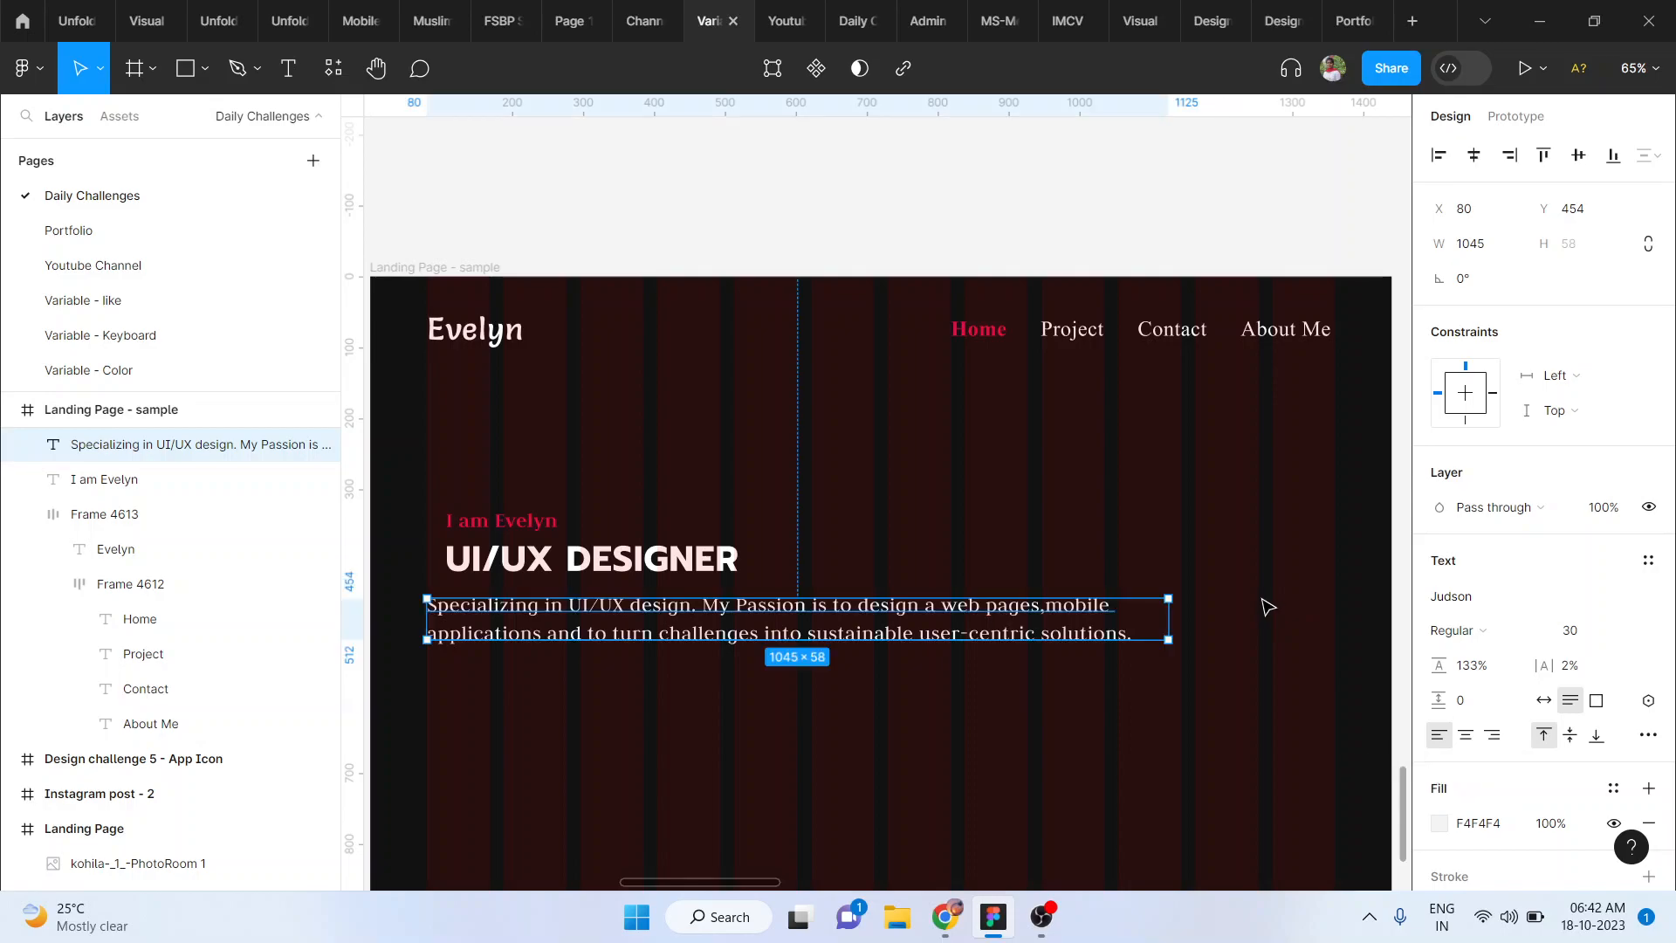
drag(1148, 615, 878, 627)
Step: Check the font size of the Landing Page description and set the sample paragraph's font size to 28
scroll(880, 630, down, 4)
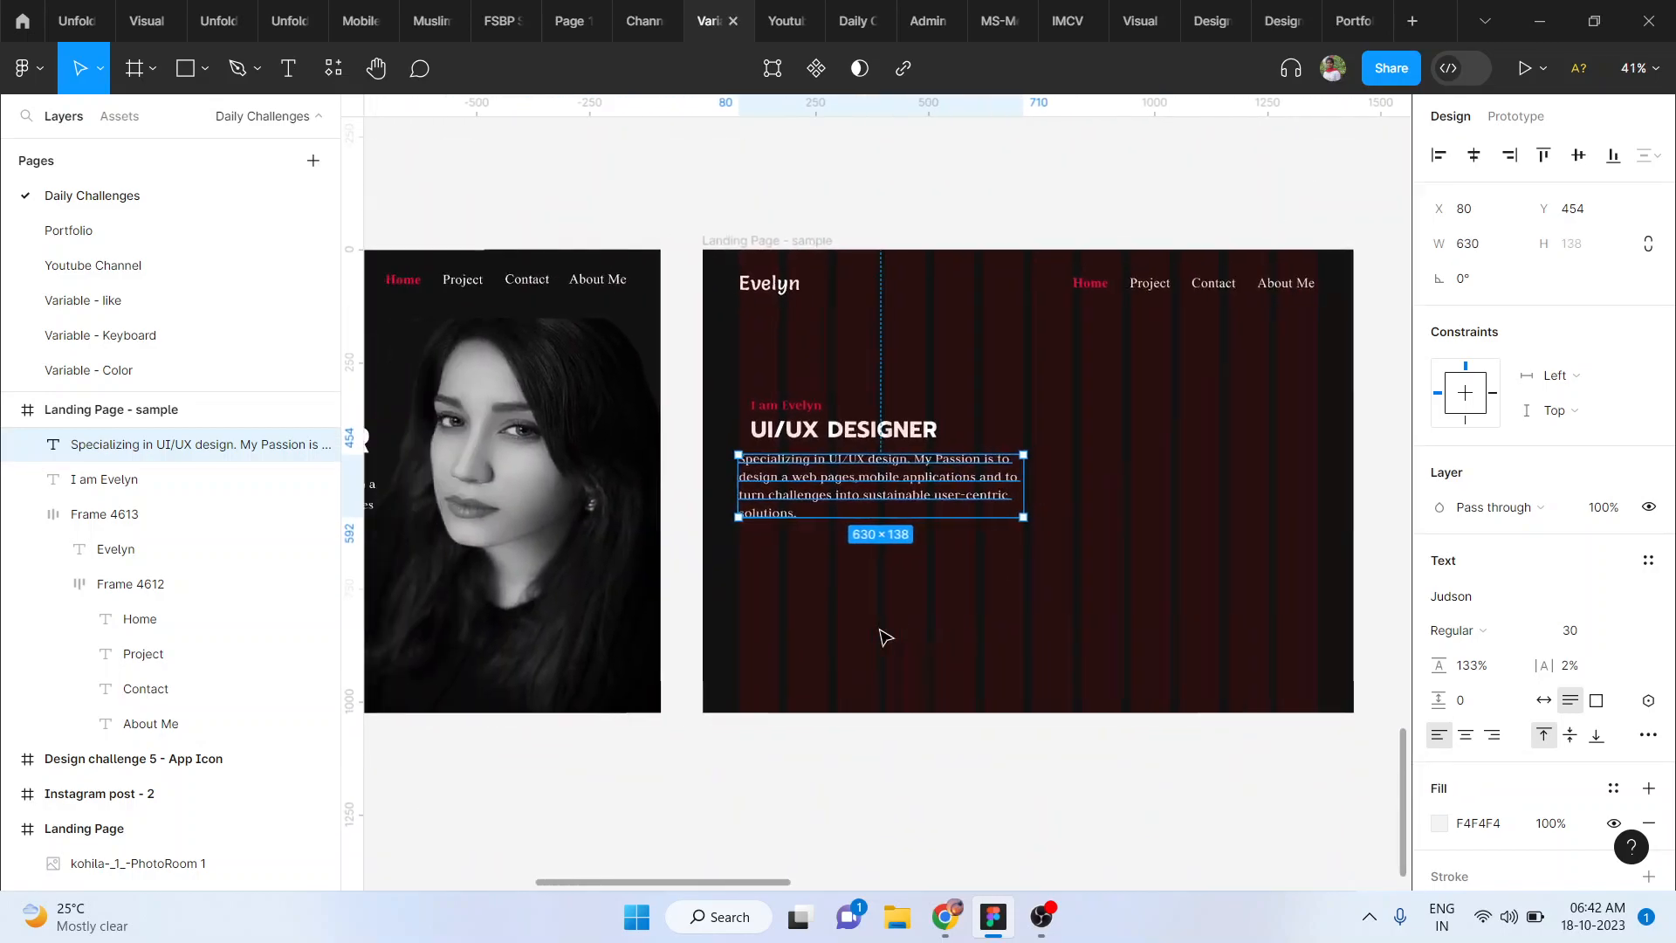
scroll(879, 631, left, 5)
double_click(656, 500)
scroll(656, 499, right, 4)
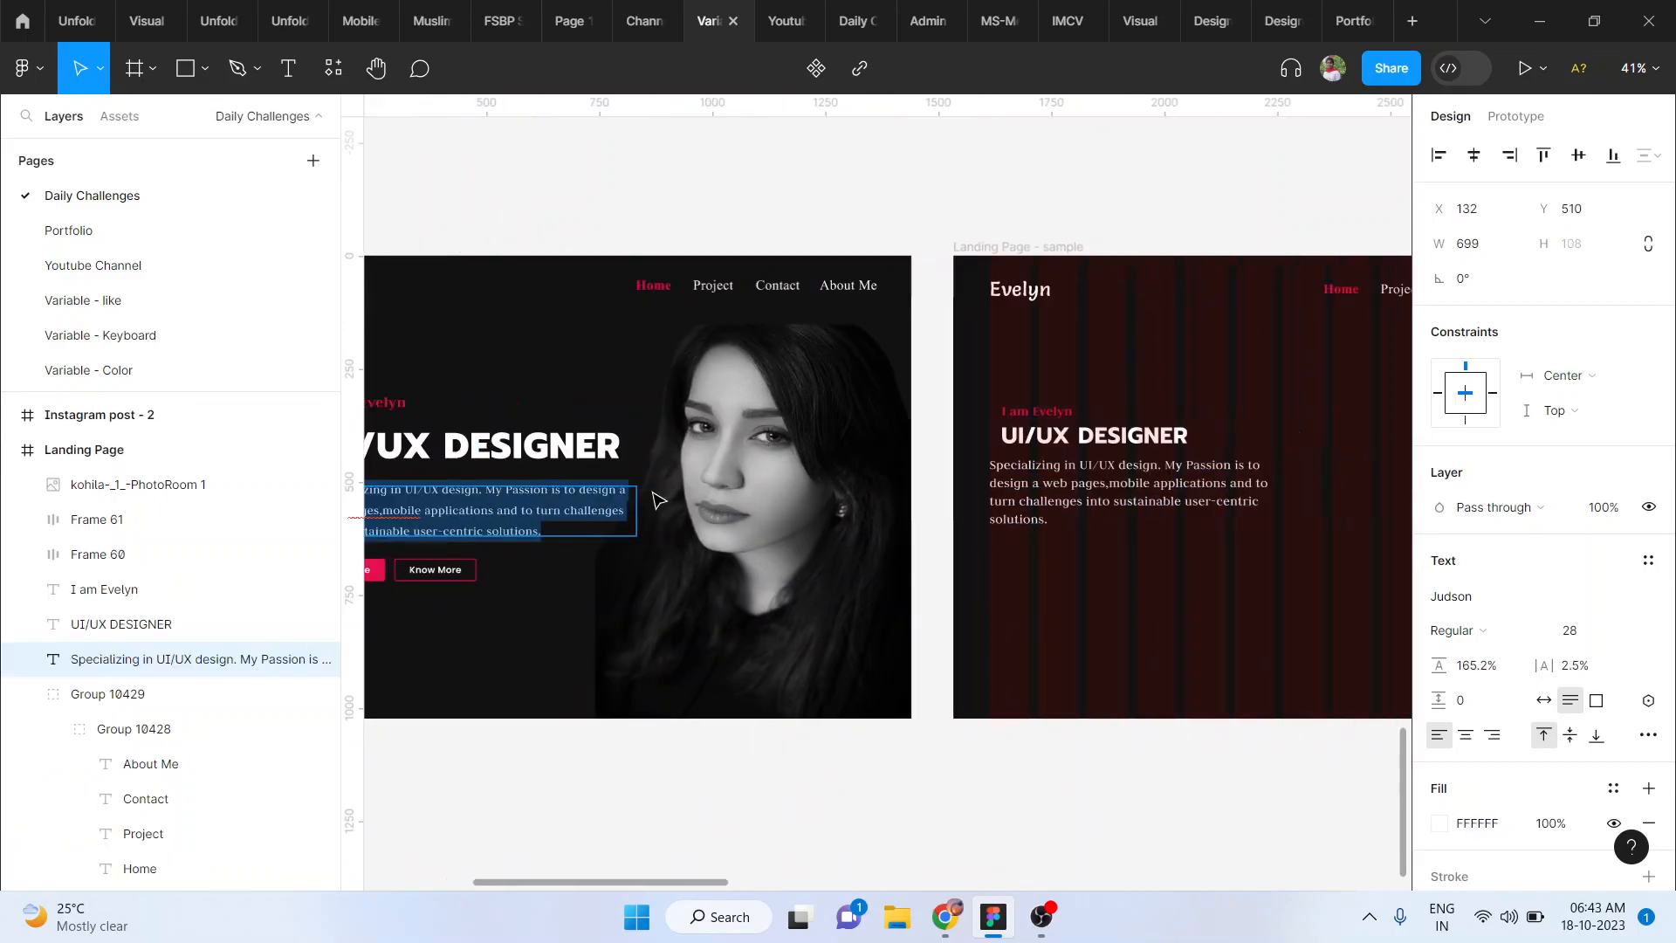
click(1029, 504)
key(Escape)
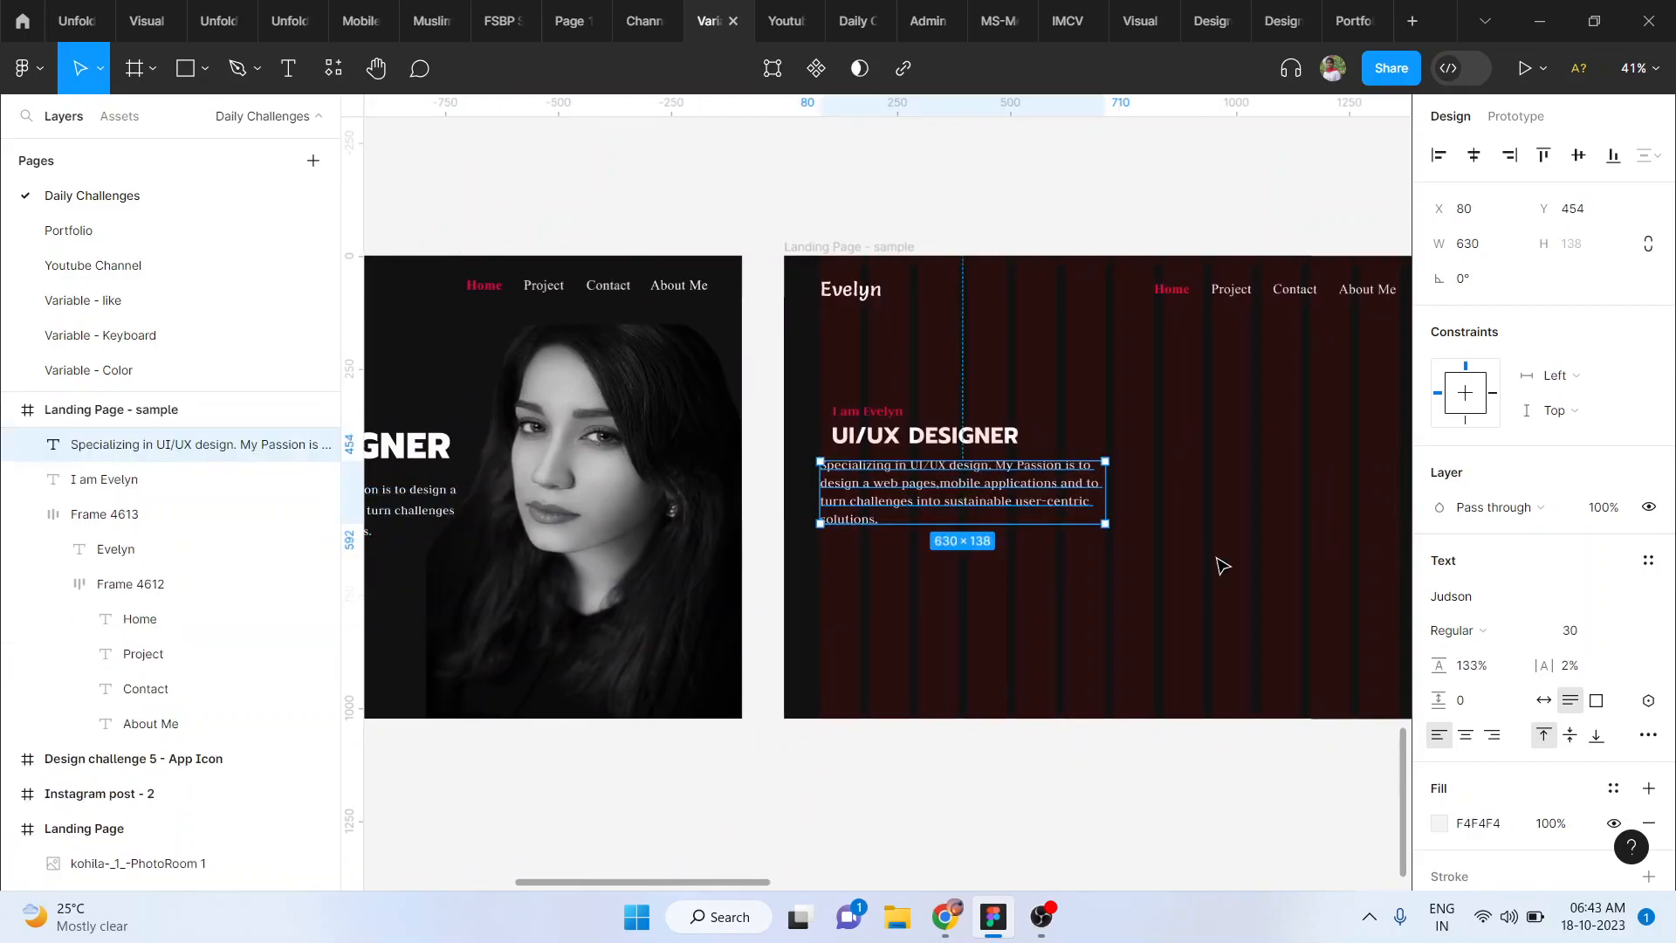
click(1569, 630)
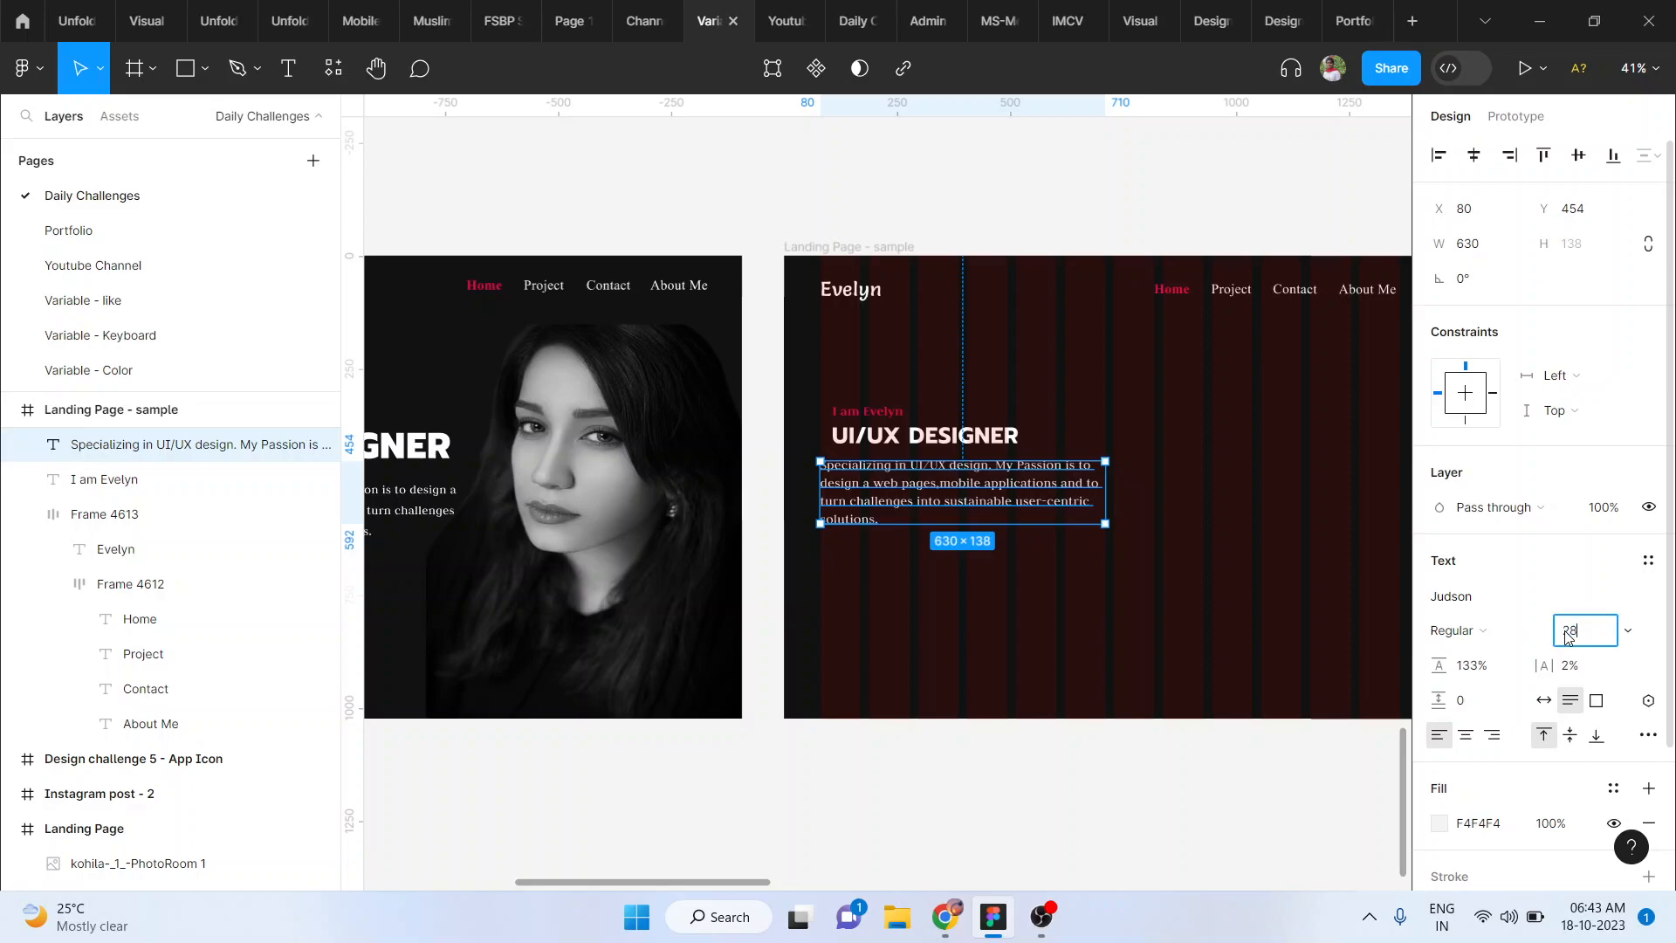
text(28)
key(Return)
Step: Move the description paragraph to X 106, Y 448, aligned with the left edge of the heading
scroll(1126, 494, up, 3)
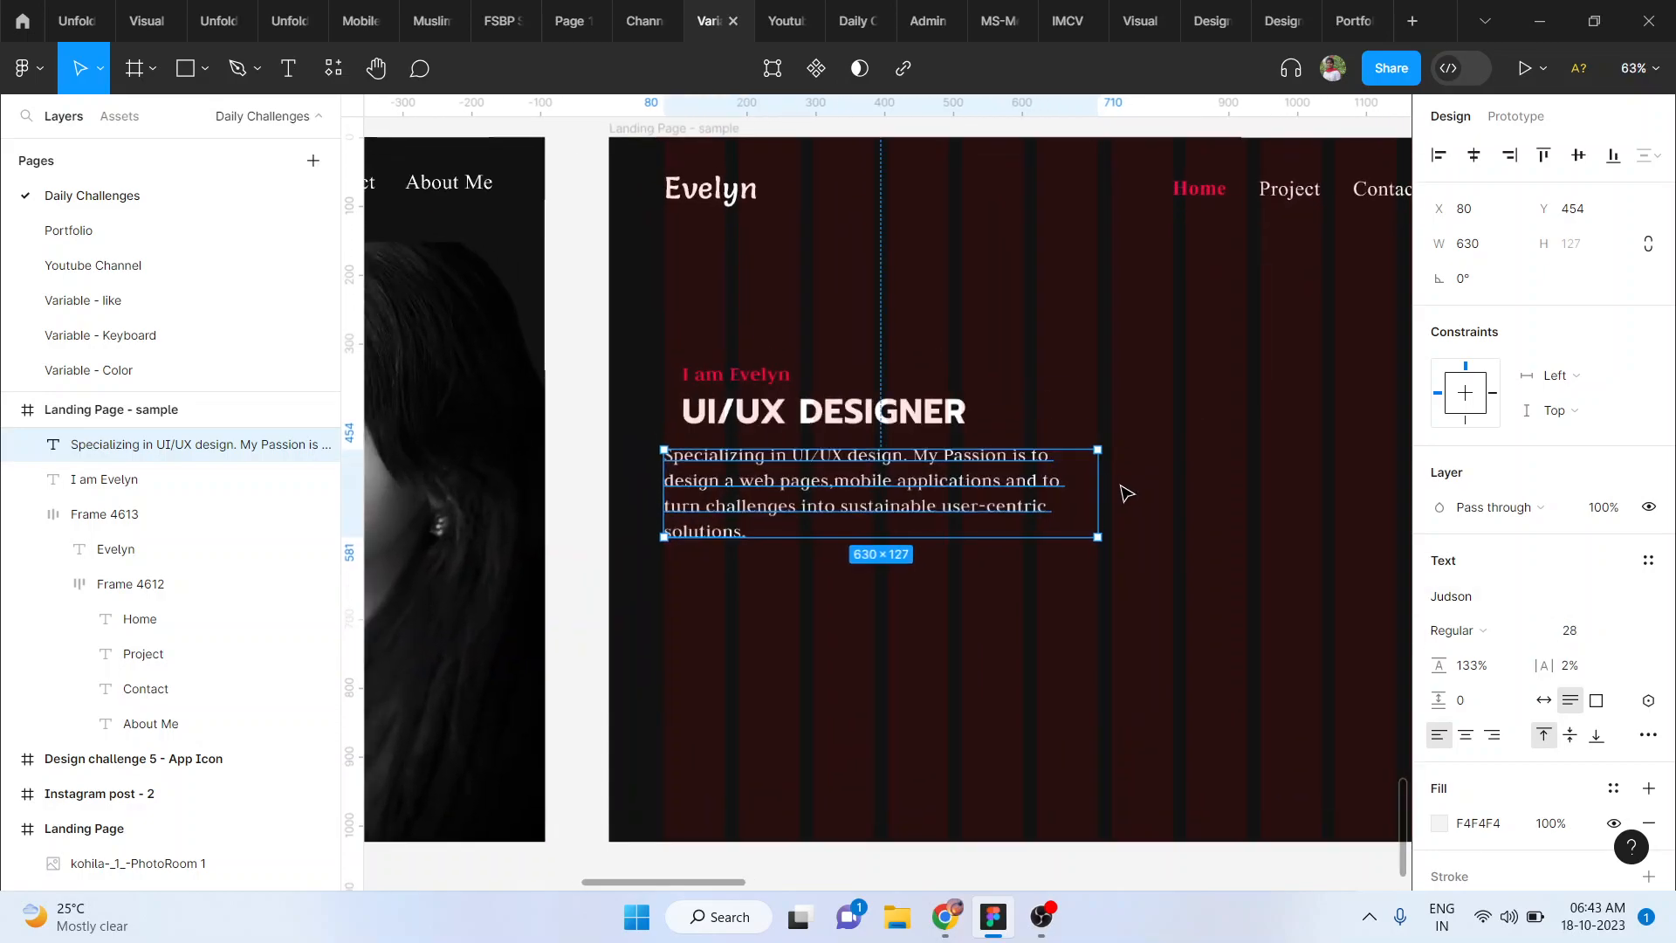
scroll(1126, 494, up, 3)
mouse_move(664, 468)
mouse_down()
mouse_move(714, 473)
mouse_move(681, 463)
mouse_up()
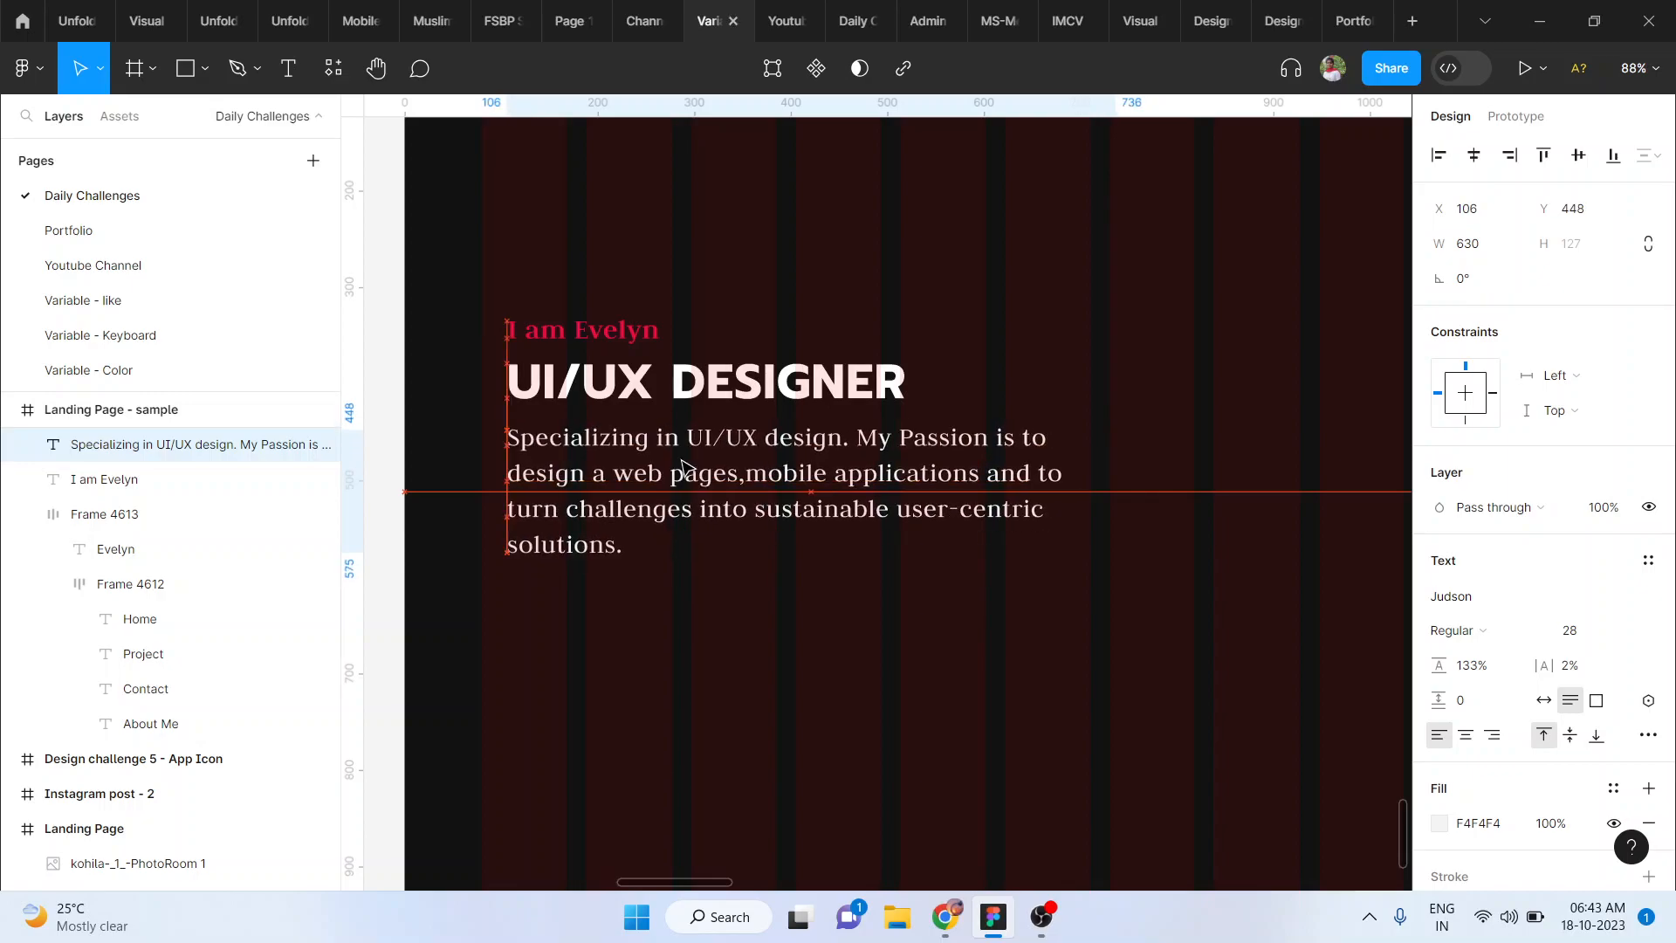
Step: Compare the sample paragraph's layout with the Landing Page and widen its text box to 712
scroll(683, 466, down, 5)
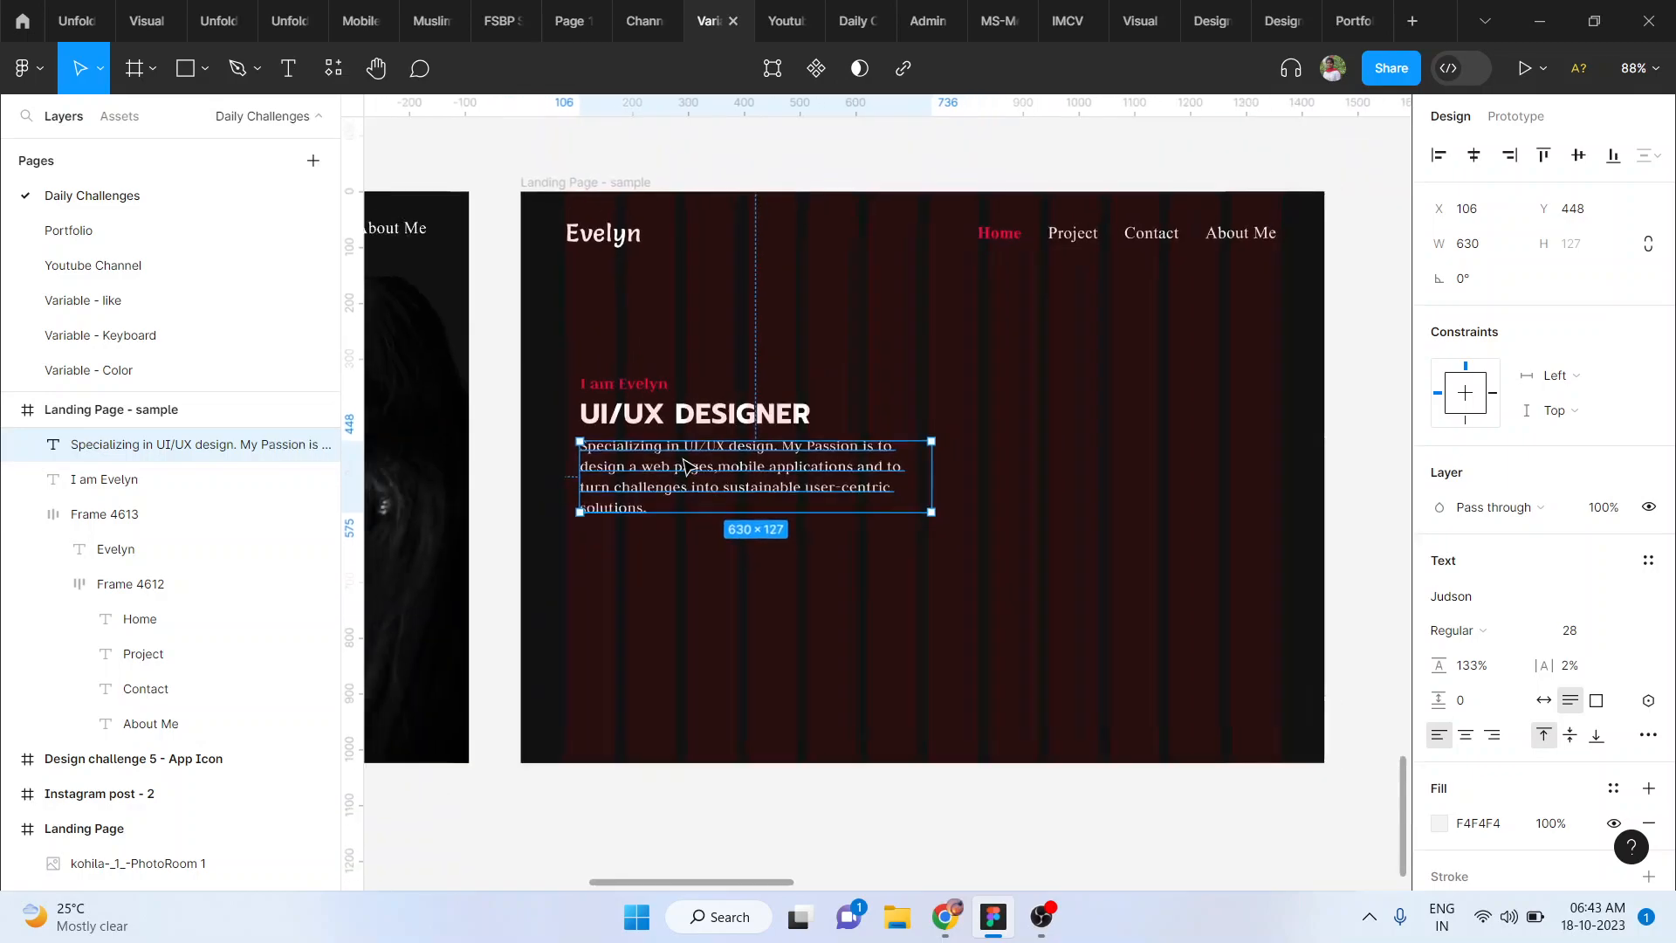
scroll(685, 472, left, 5)
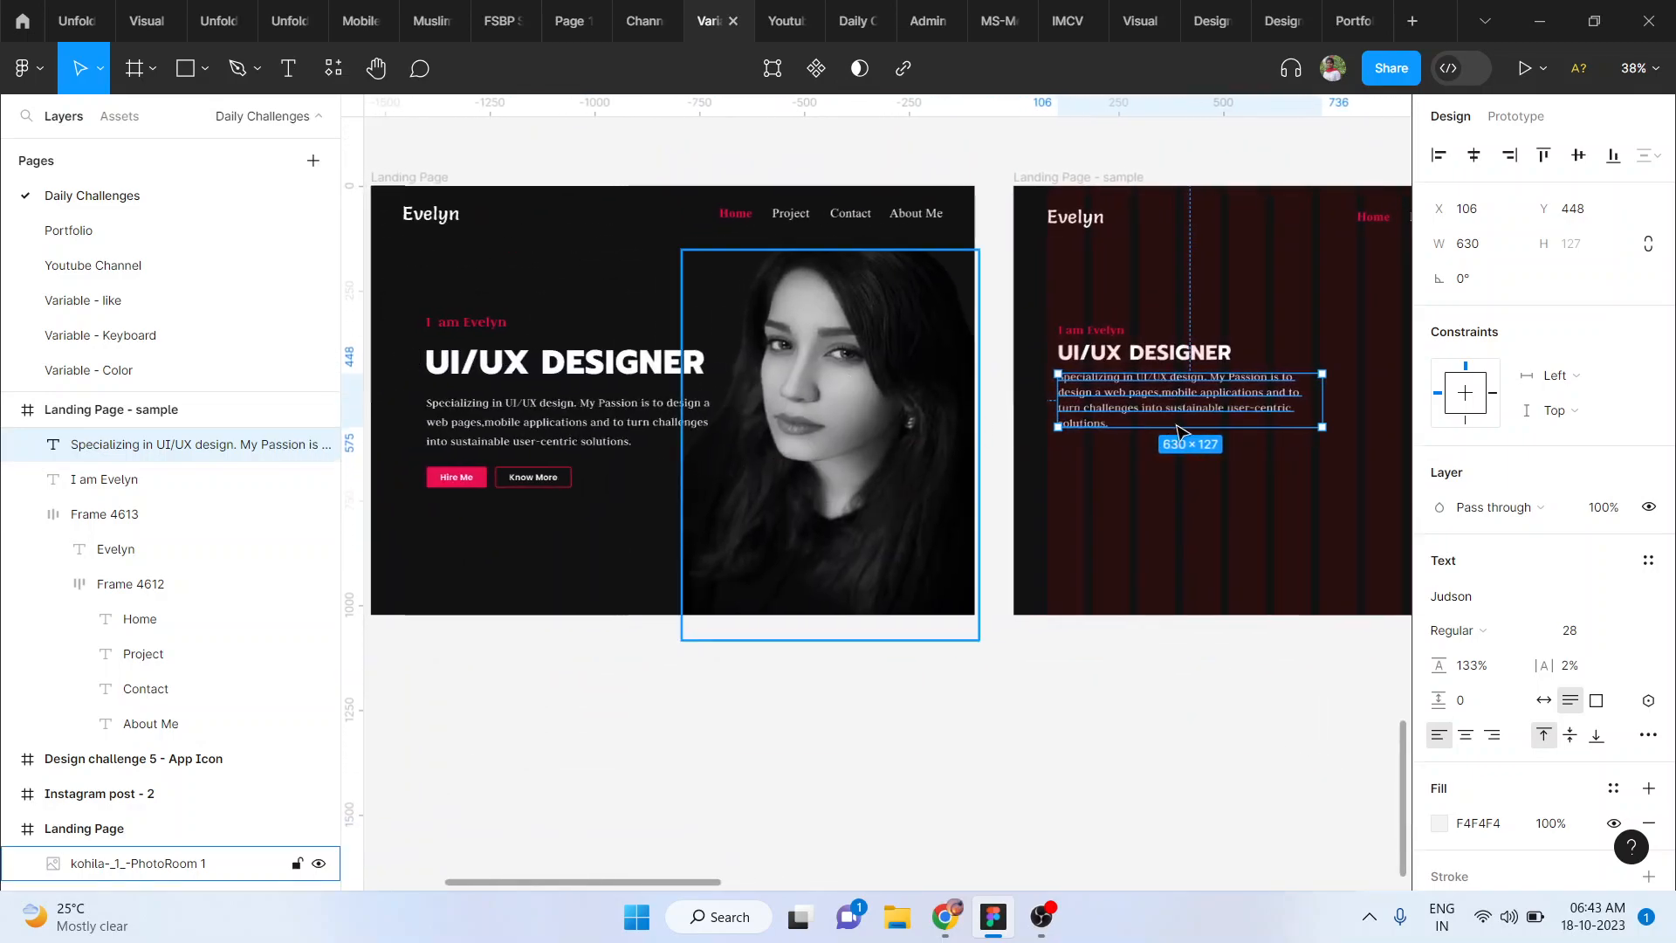
scroll(1173, 410, right, 1)
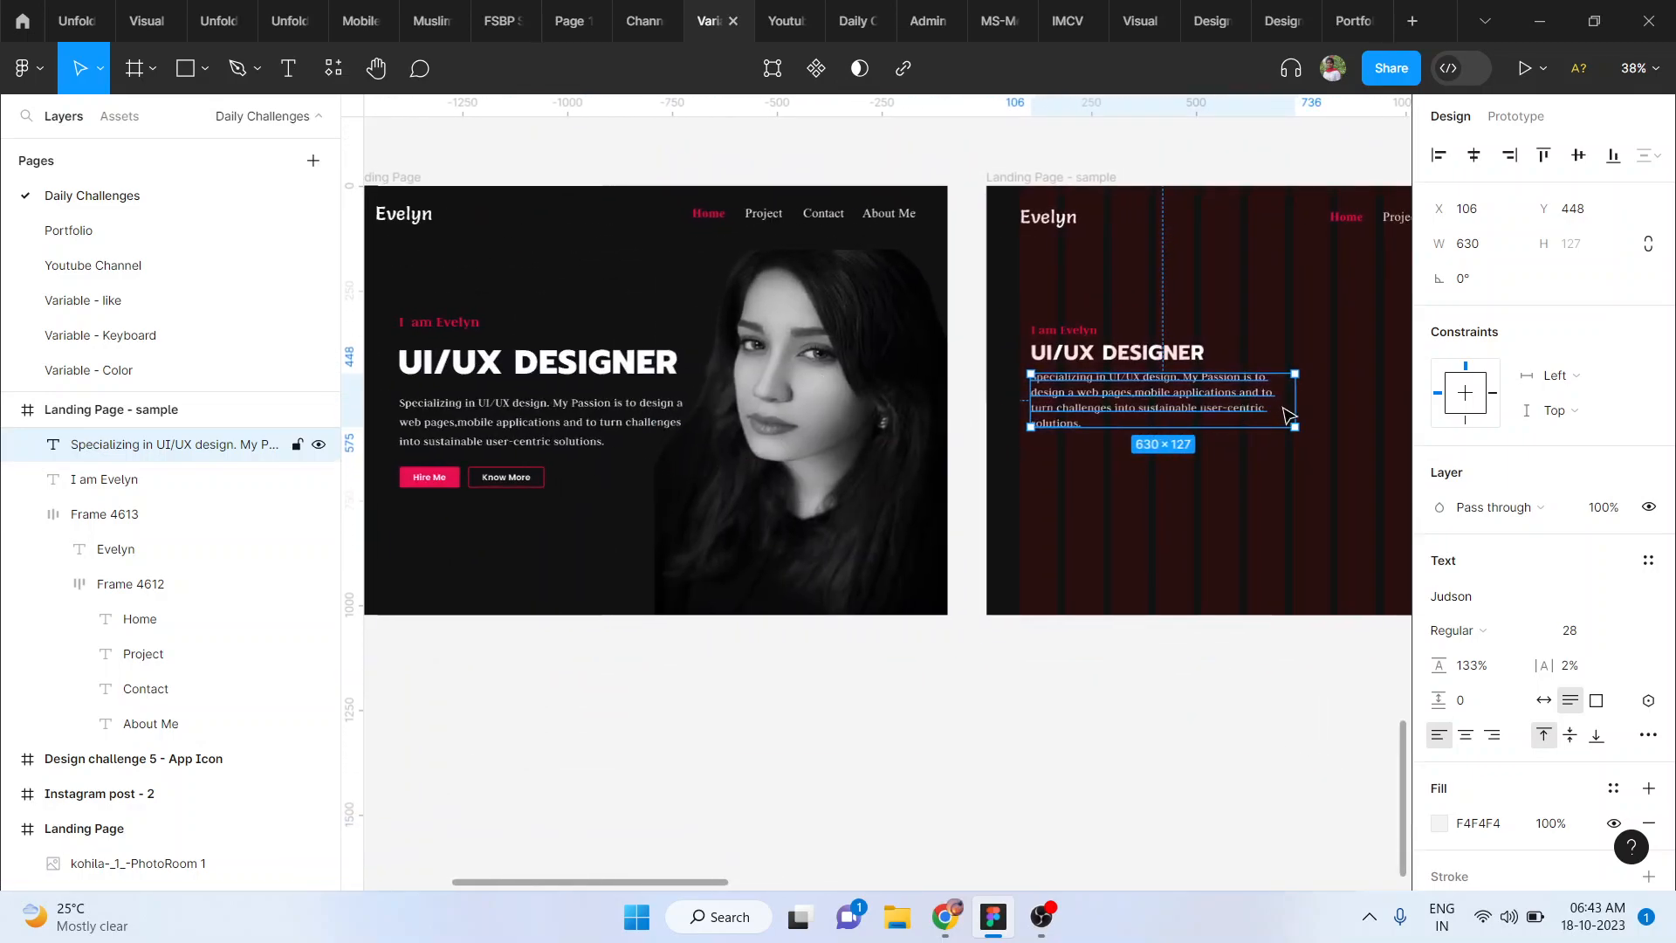
drag(1300, 398, 1332, 399)
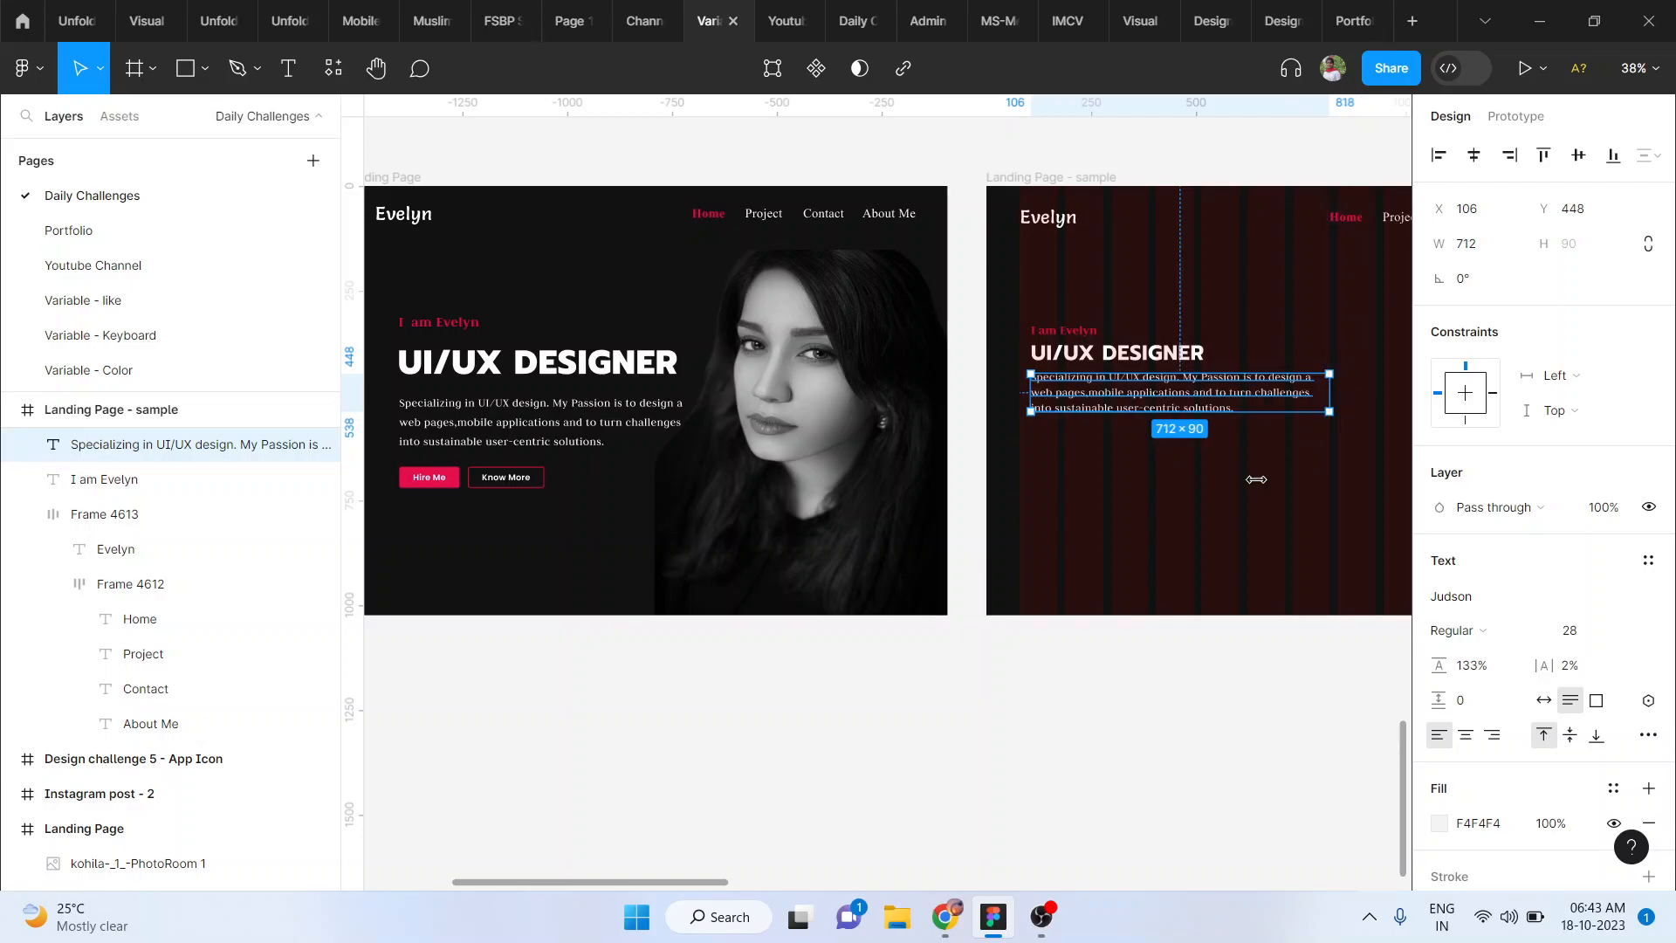
click(1238, 521)
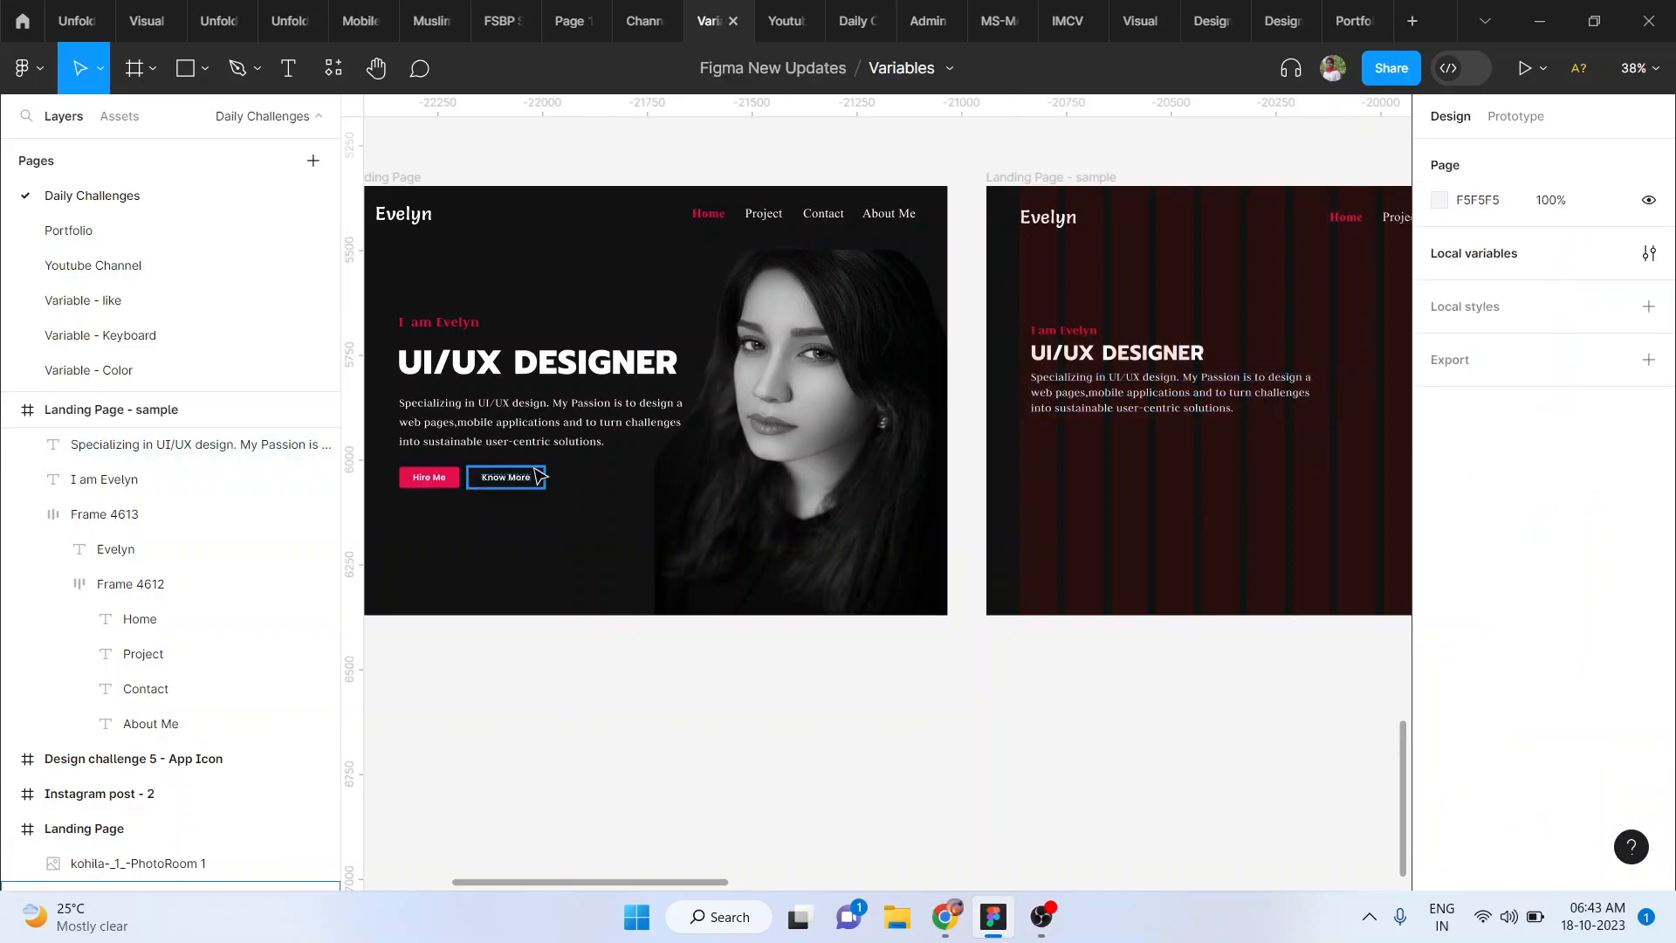
Step: Duplicate the sample's "UI/UX DESIGNER" heading below the description at X 216, Y 668
scroll(1303, 274, right, 3)
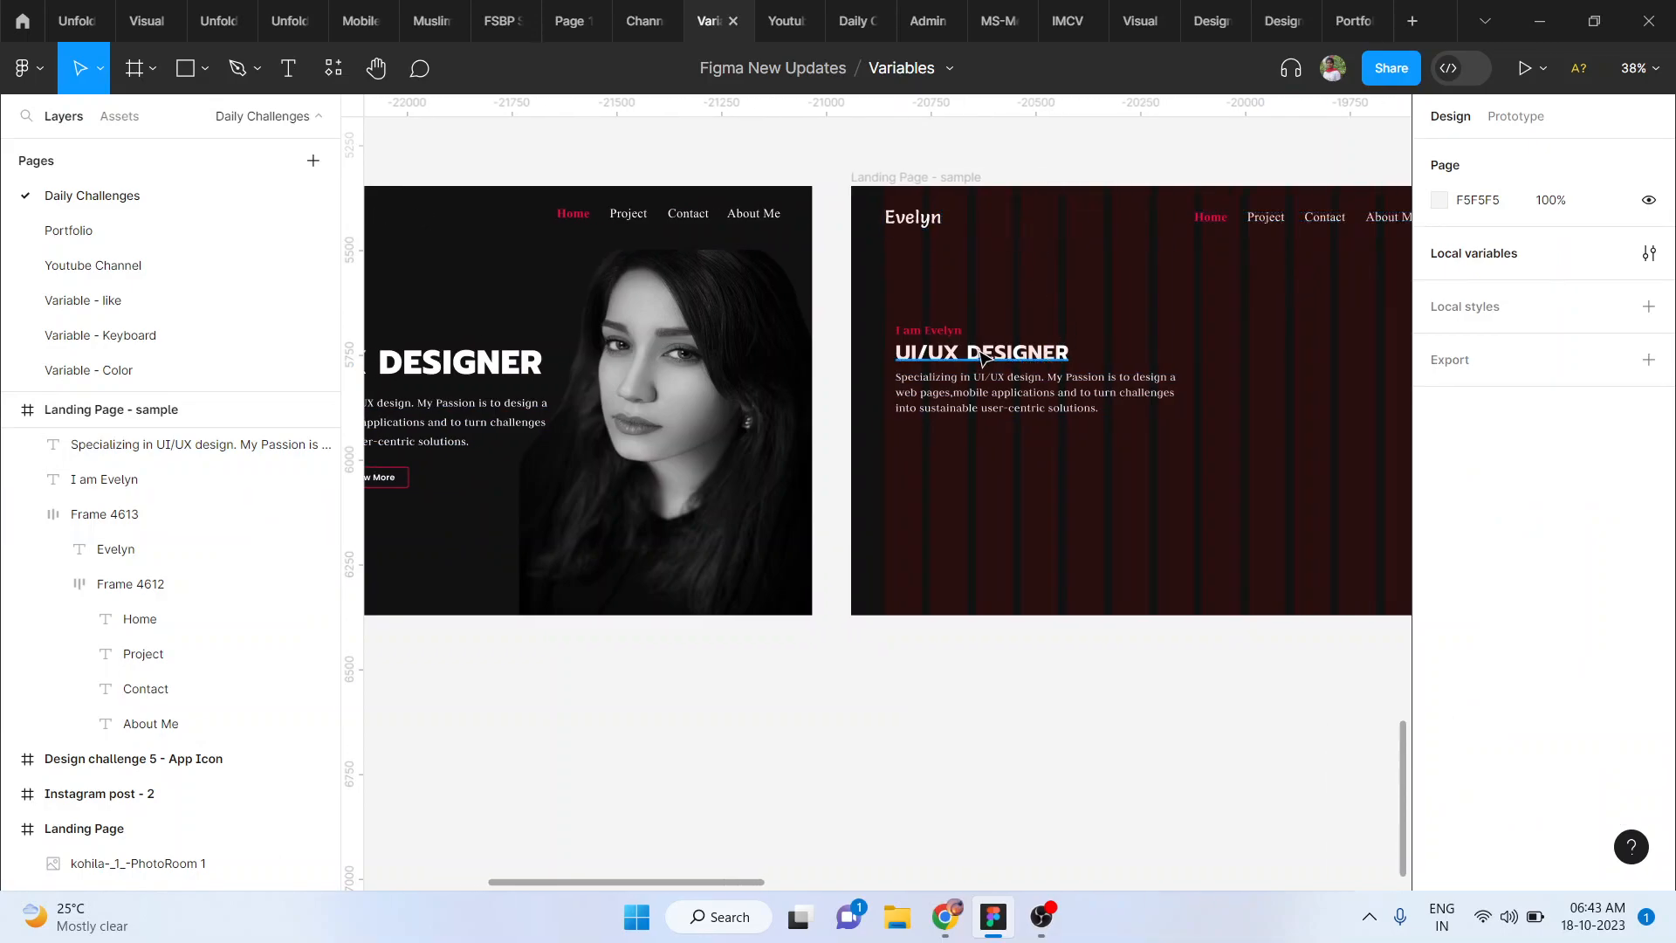
drag(985, 358, 1029, 476)
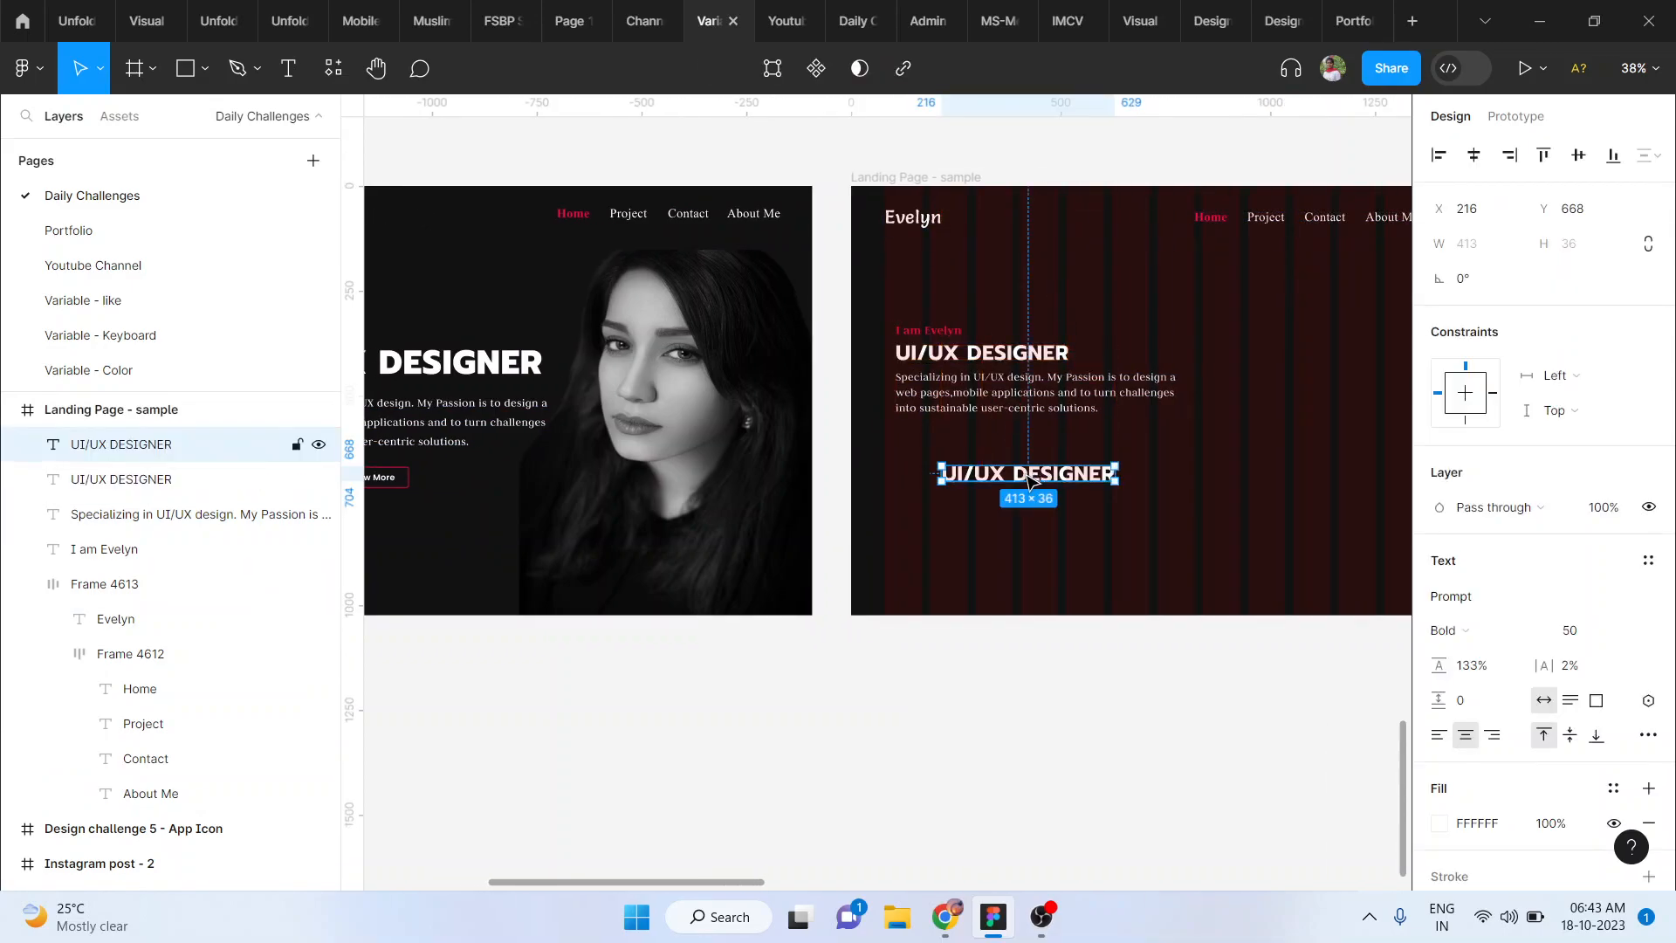
scroll(1028, 475, up, 5)
Step: Replace the text of the duplicated heading below the description with "Hire Me"
double_click(1028, 479)
scroll(1028, 478, down, 6)
scroll(1027, 474, up, 10)
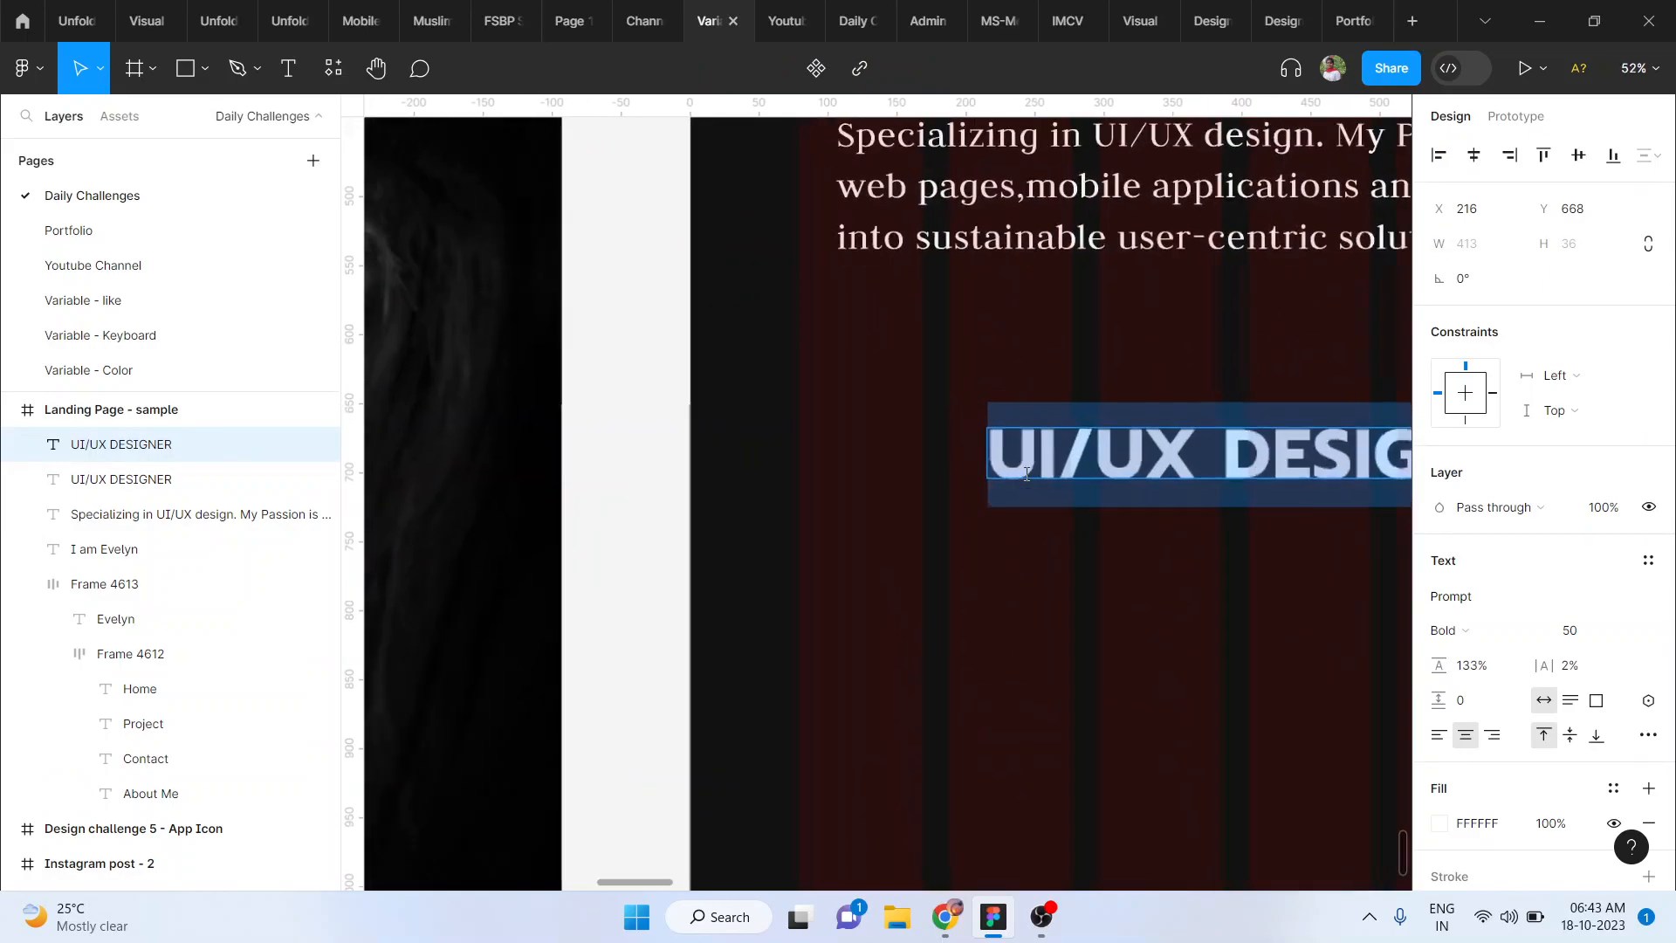
scroll(1027, 474, up, 4)
text(hIRE)
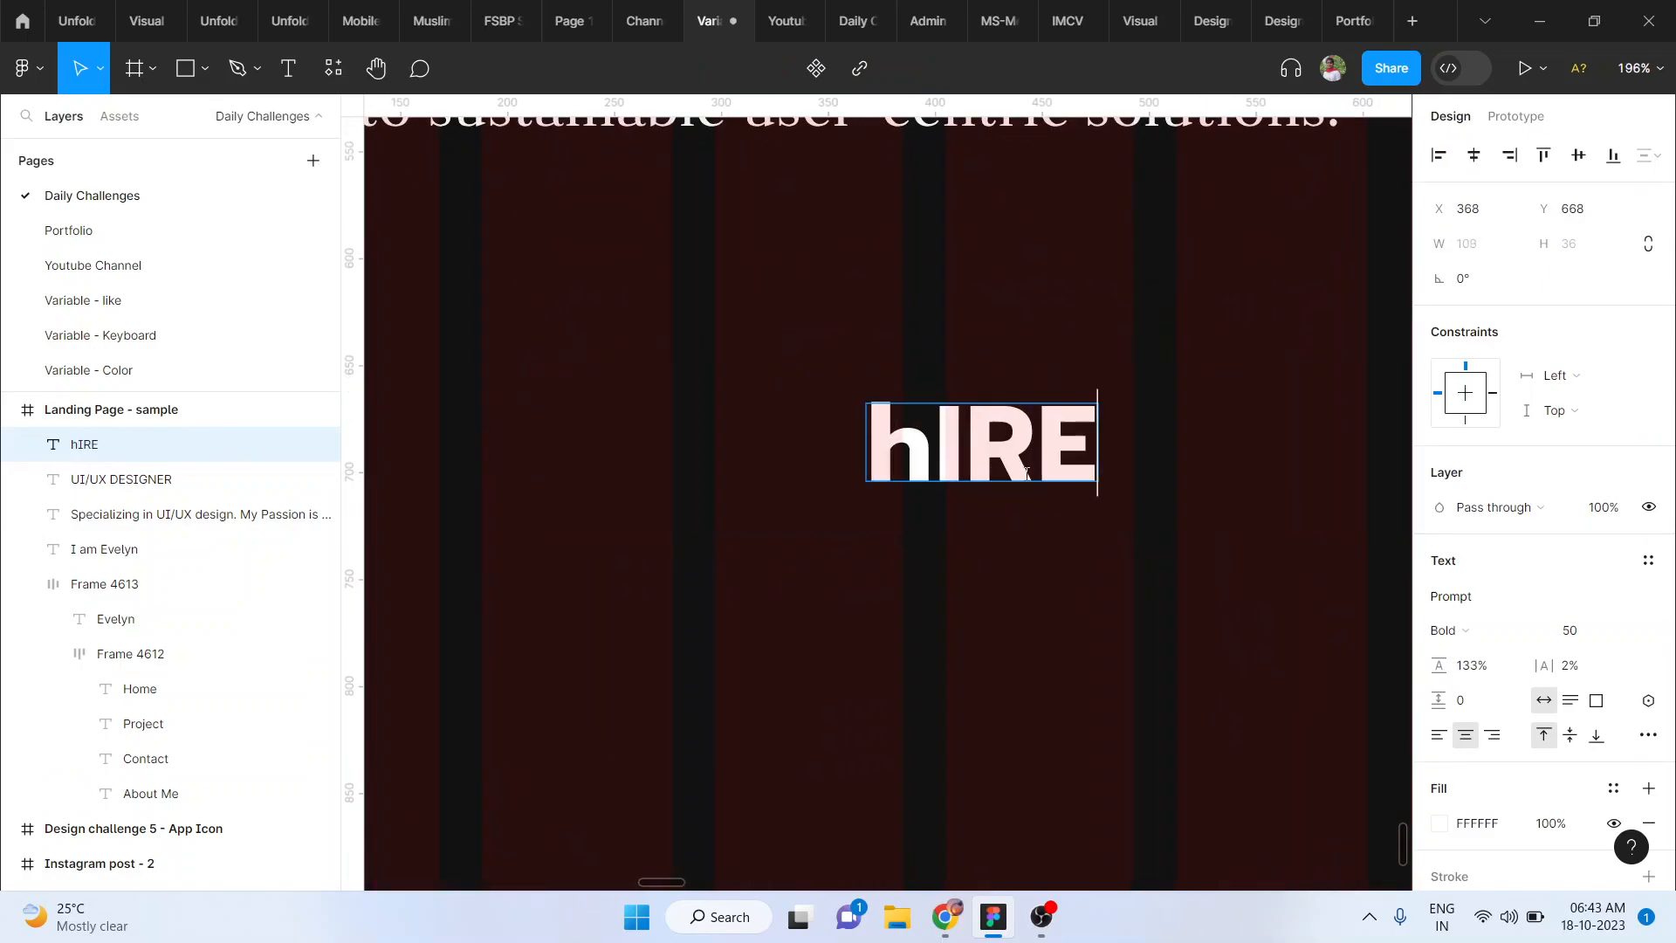
key(BackSpace)
key(BackSpace)
key(BackSpace)
key(BackSpace)
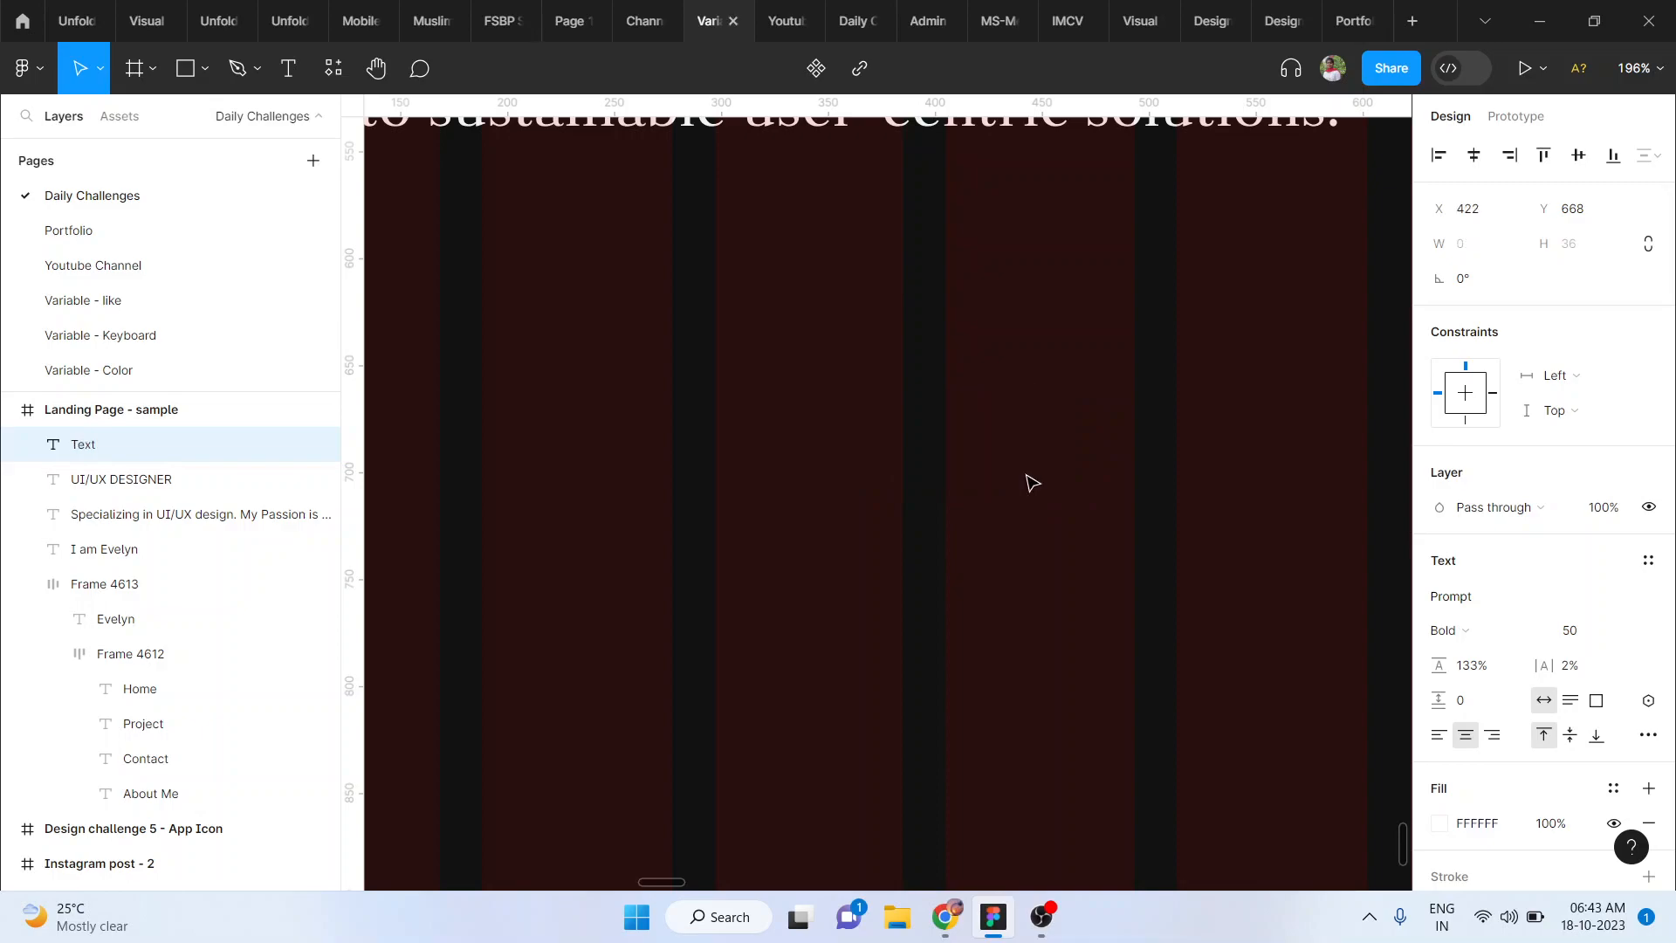
text(h)
key(BackSpace)
text(Hi)
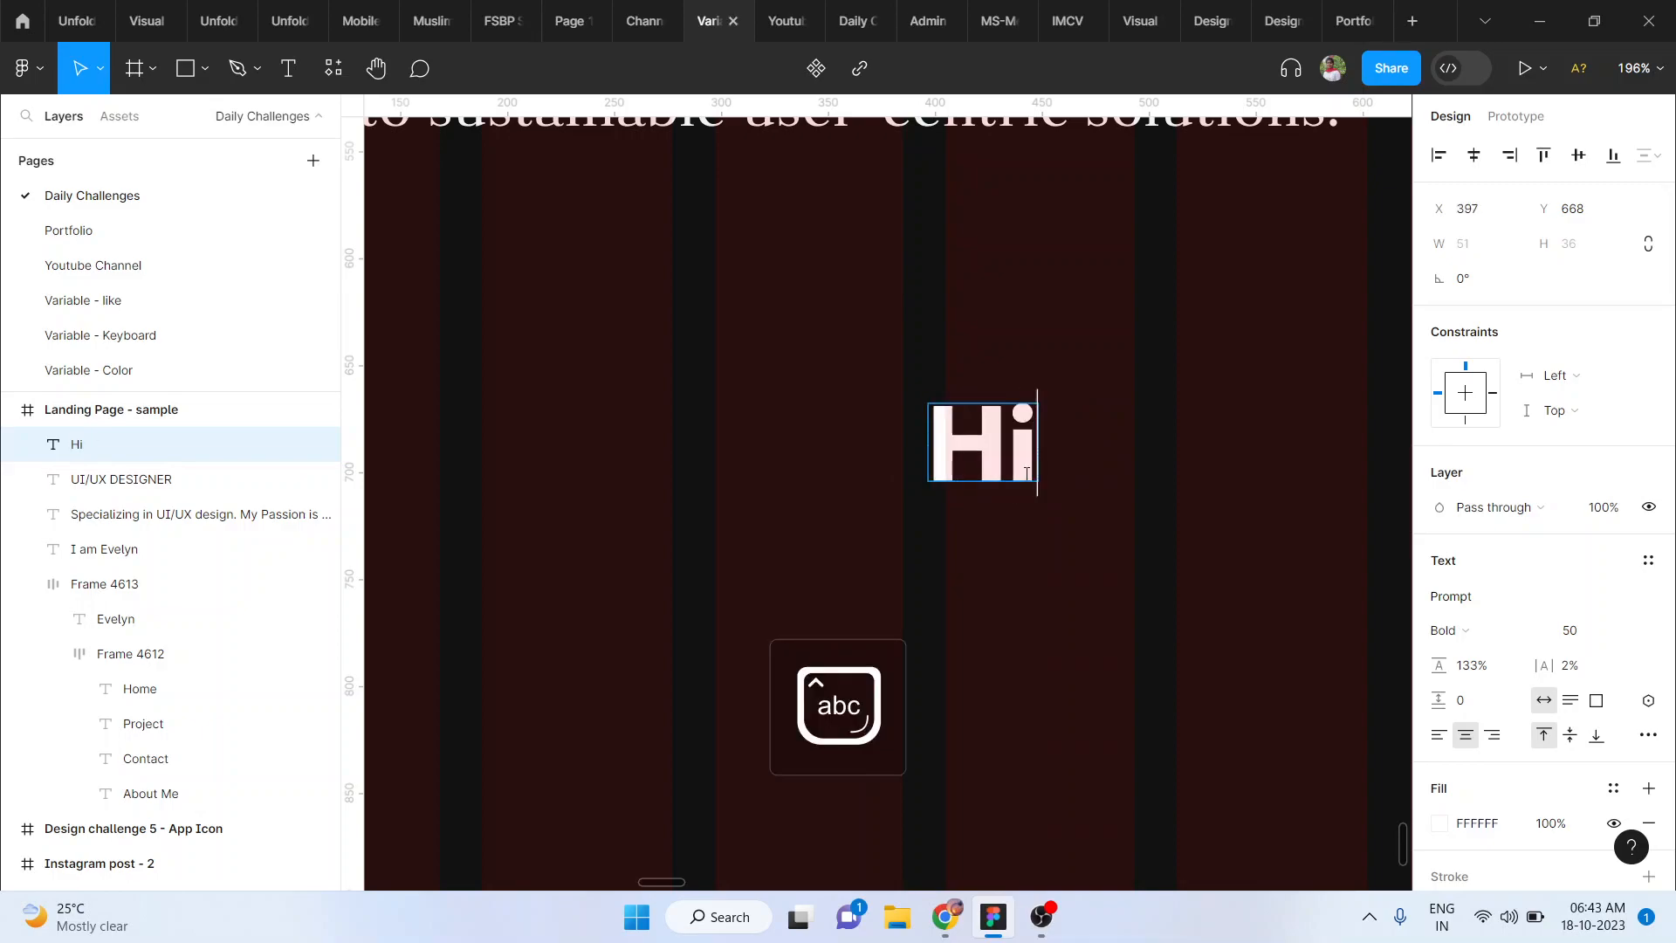
text(re Me)
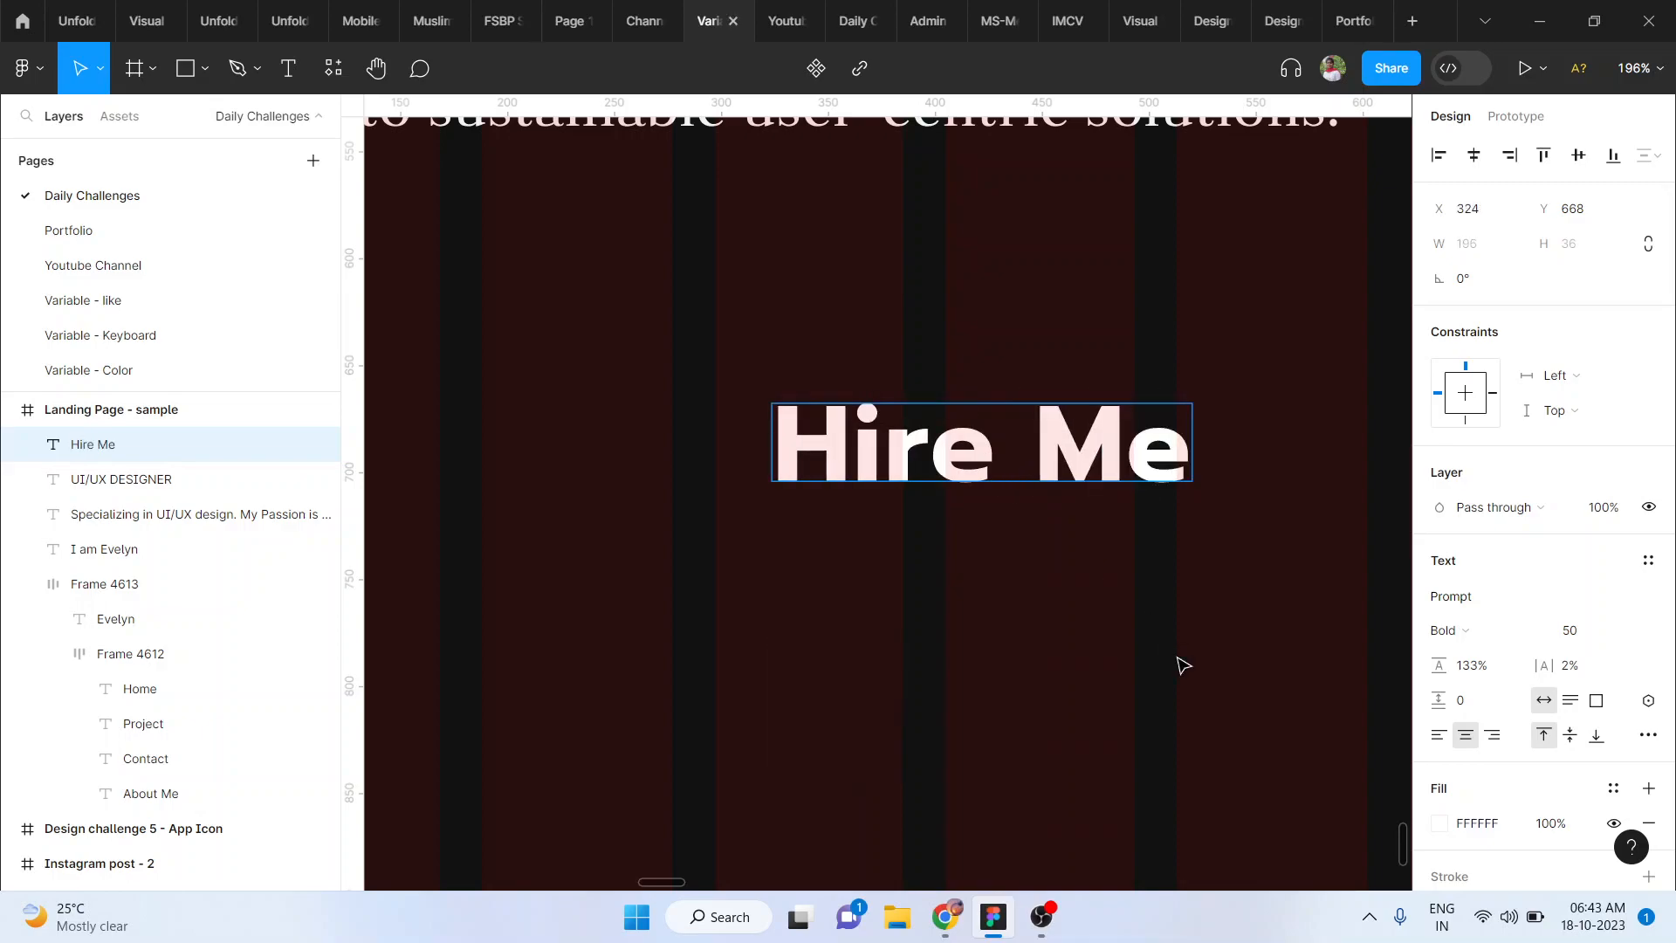
Step: Set the "Hire Me" text to Prompt Medium at font size 20
key(ctrl+a)
click(1471, 600)
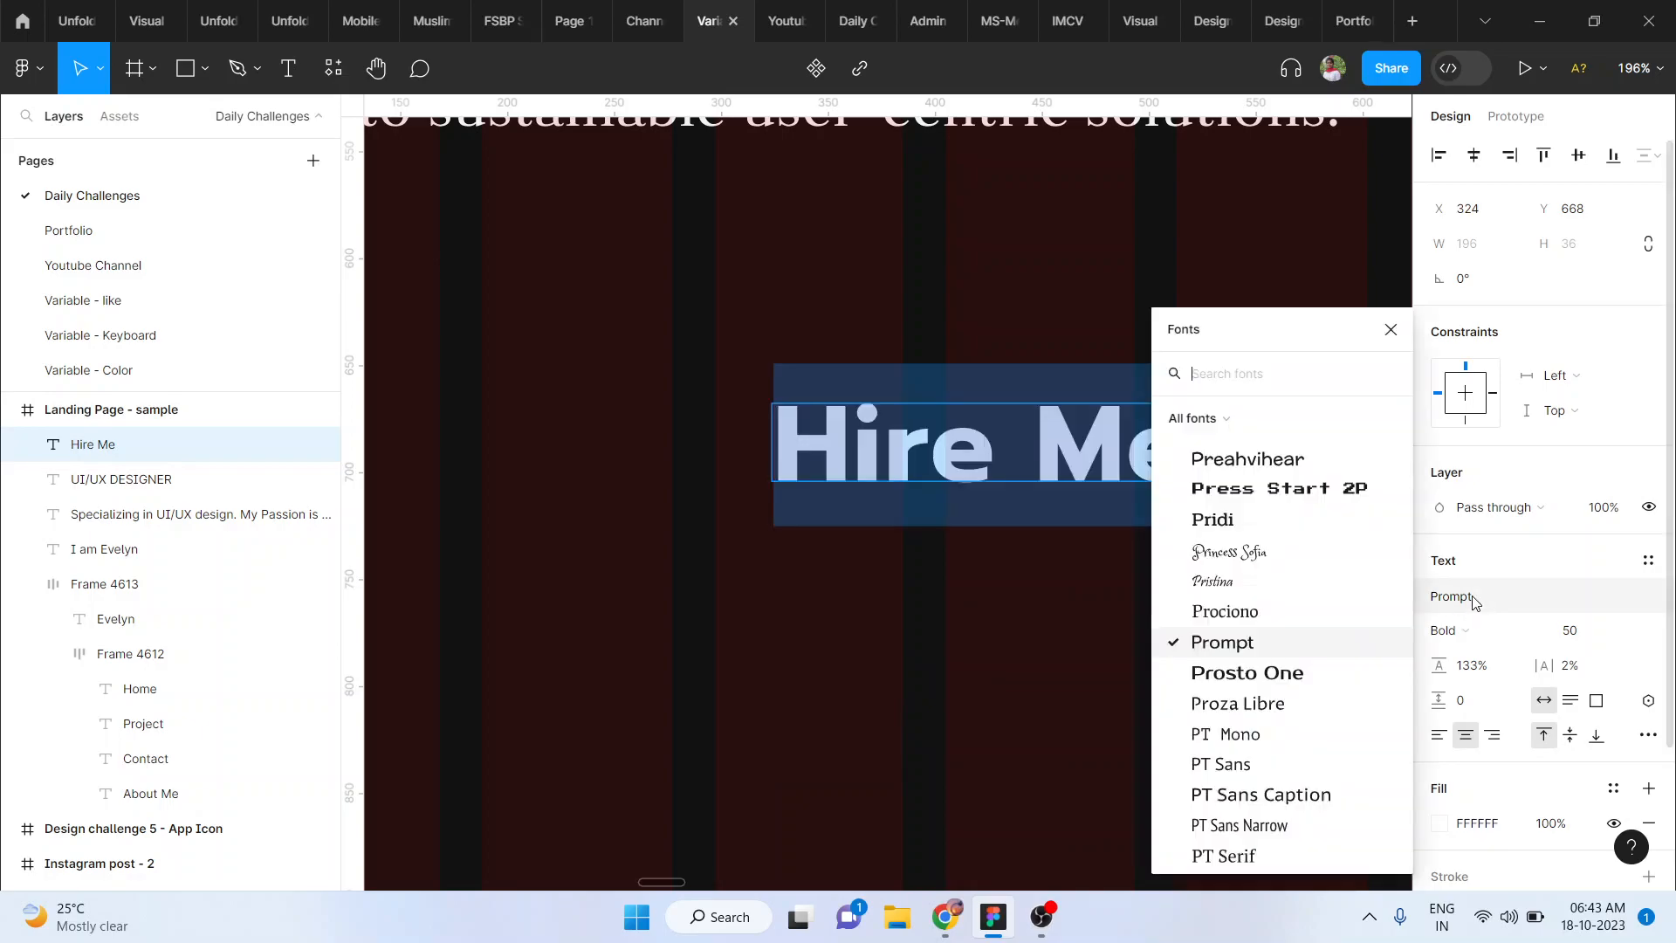
click(1480, 633)
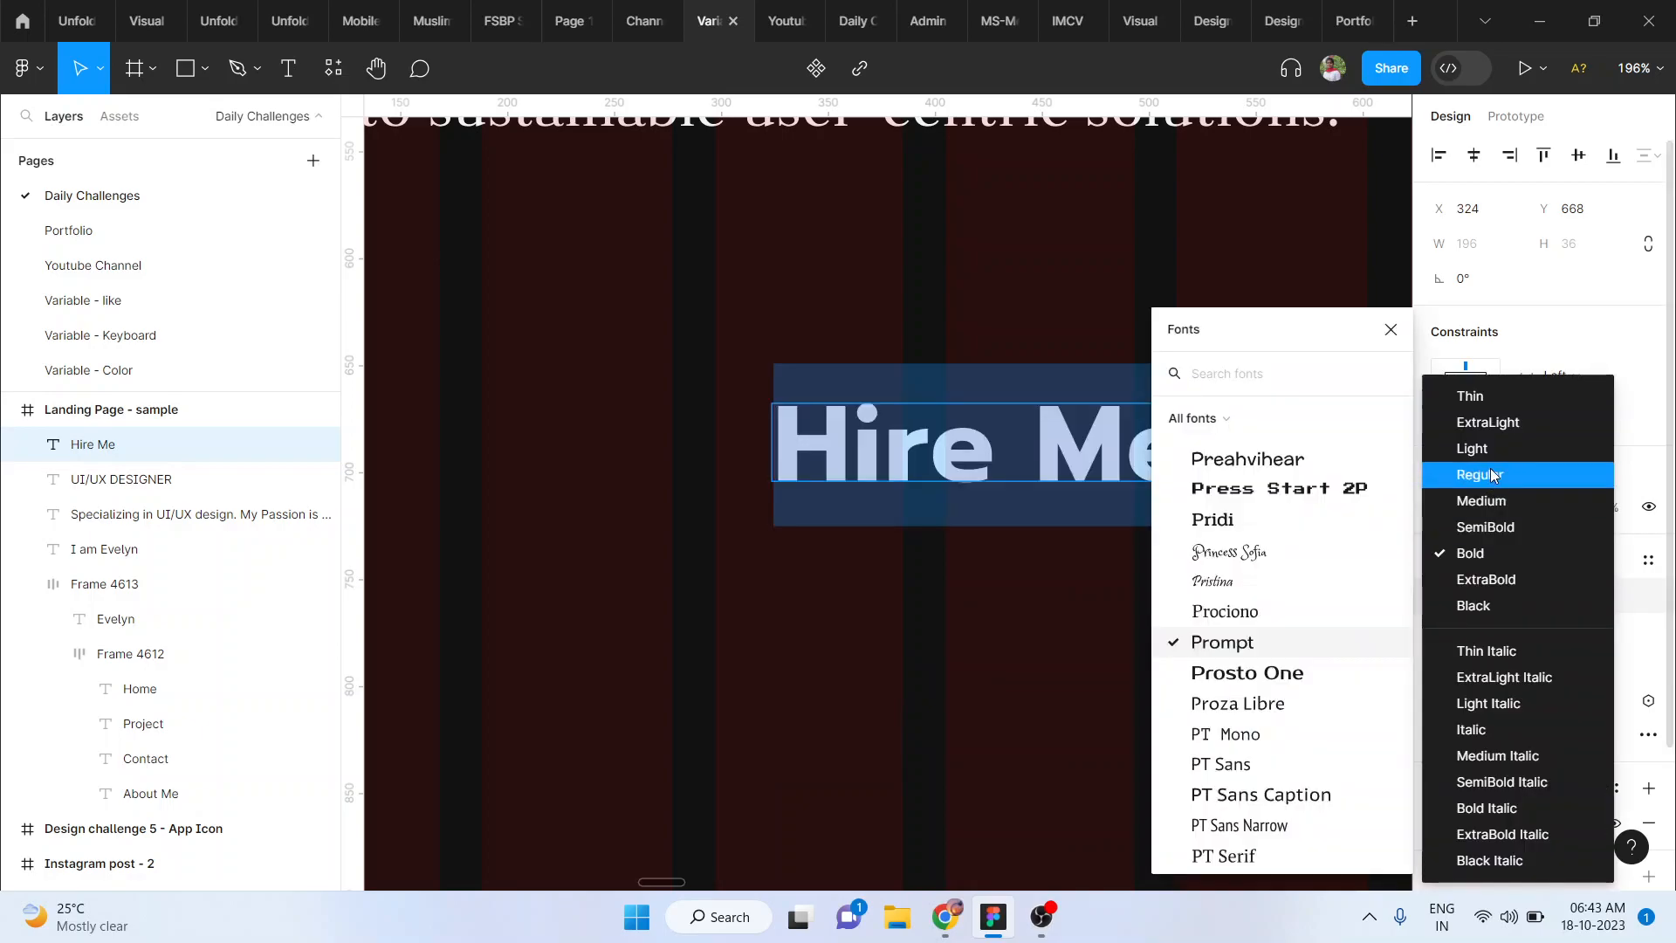
click(1493, 504)
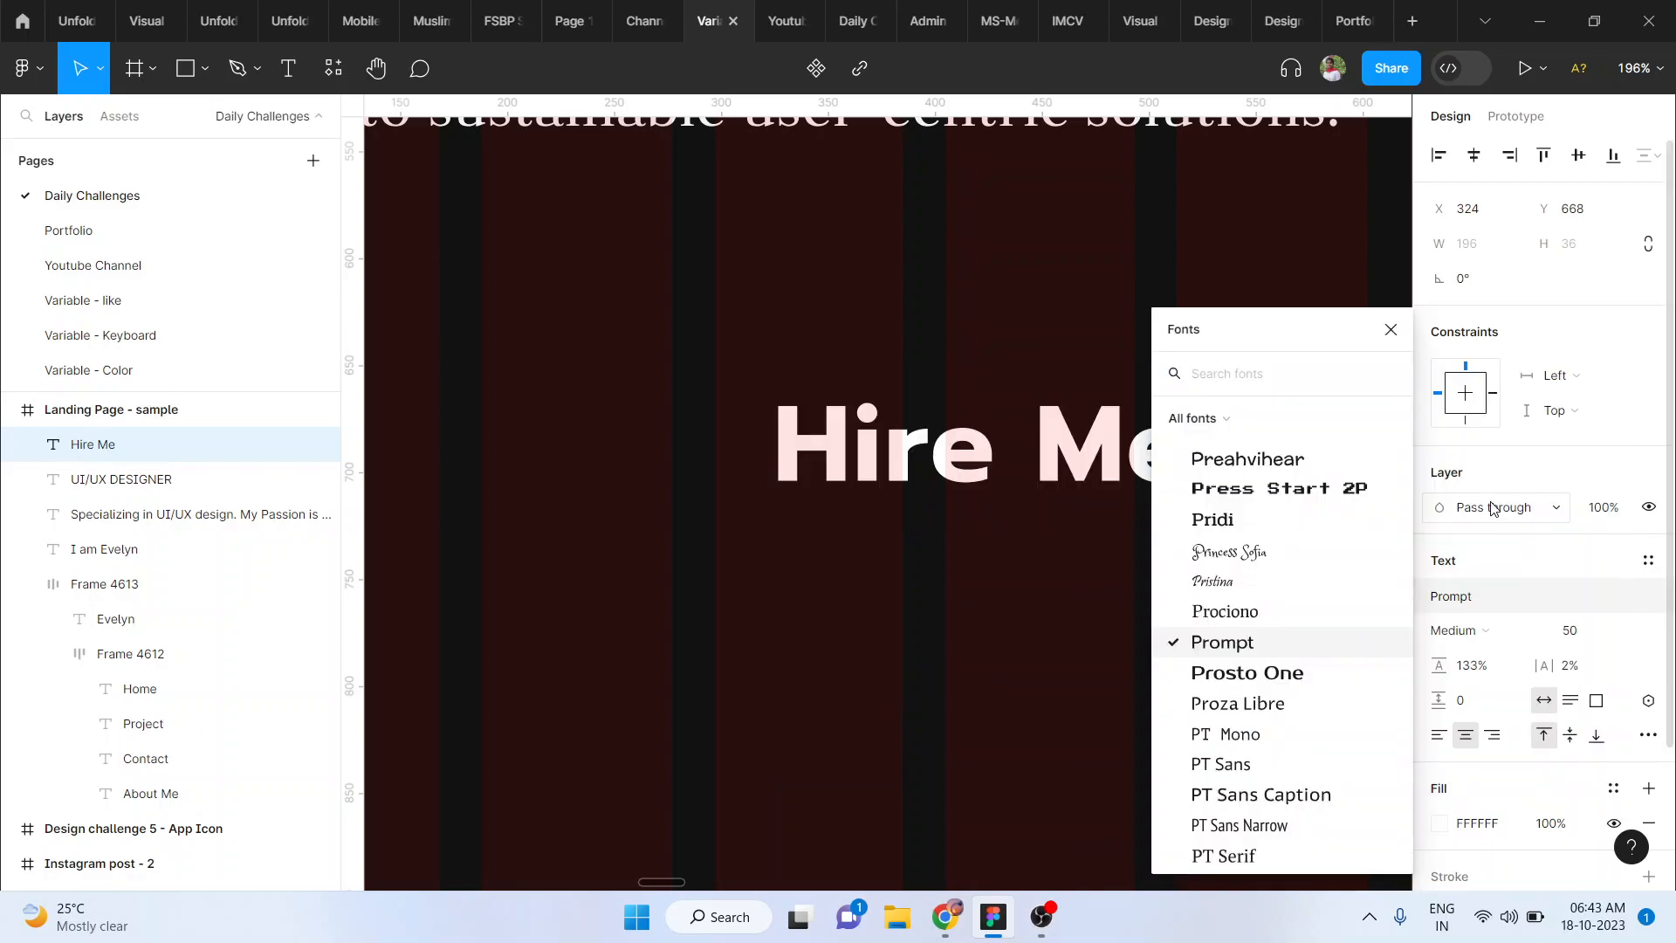
click(1587, 630)
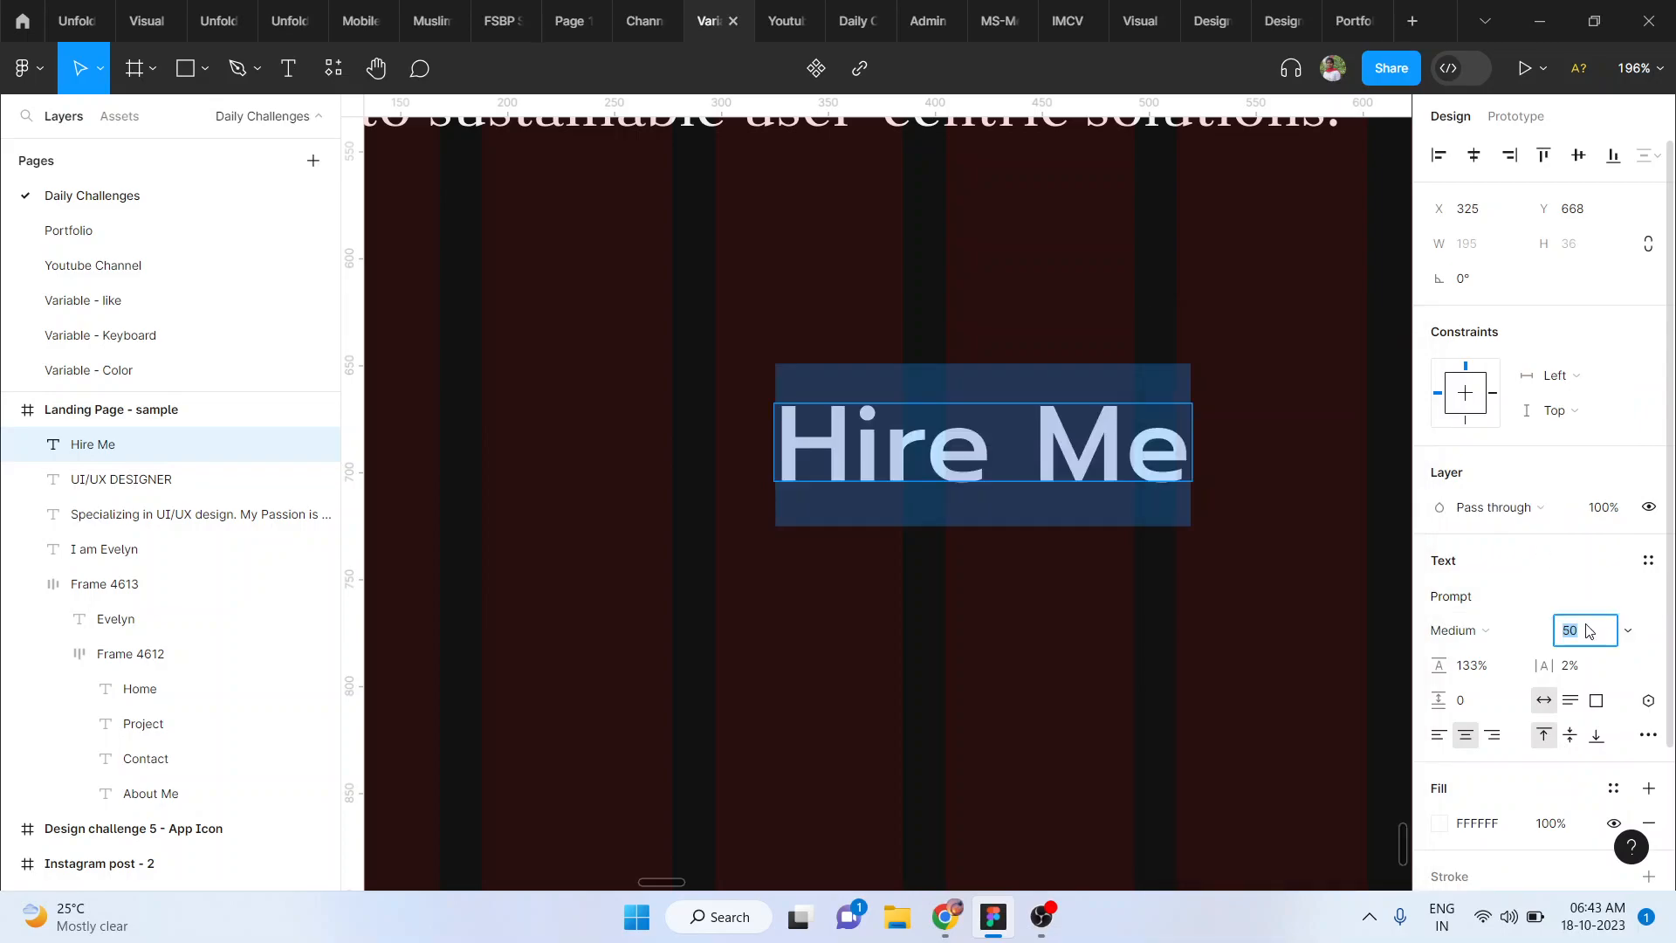
text(20)
key(Return)
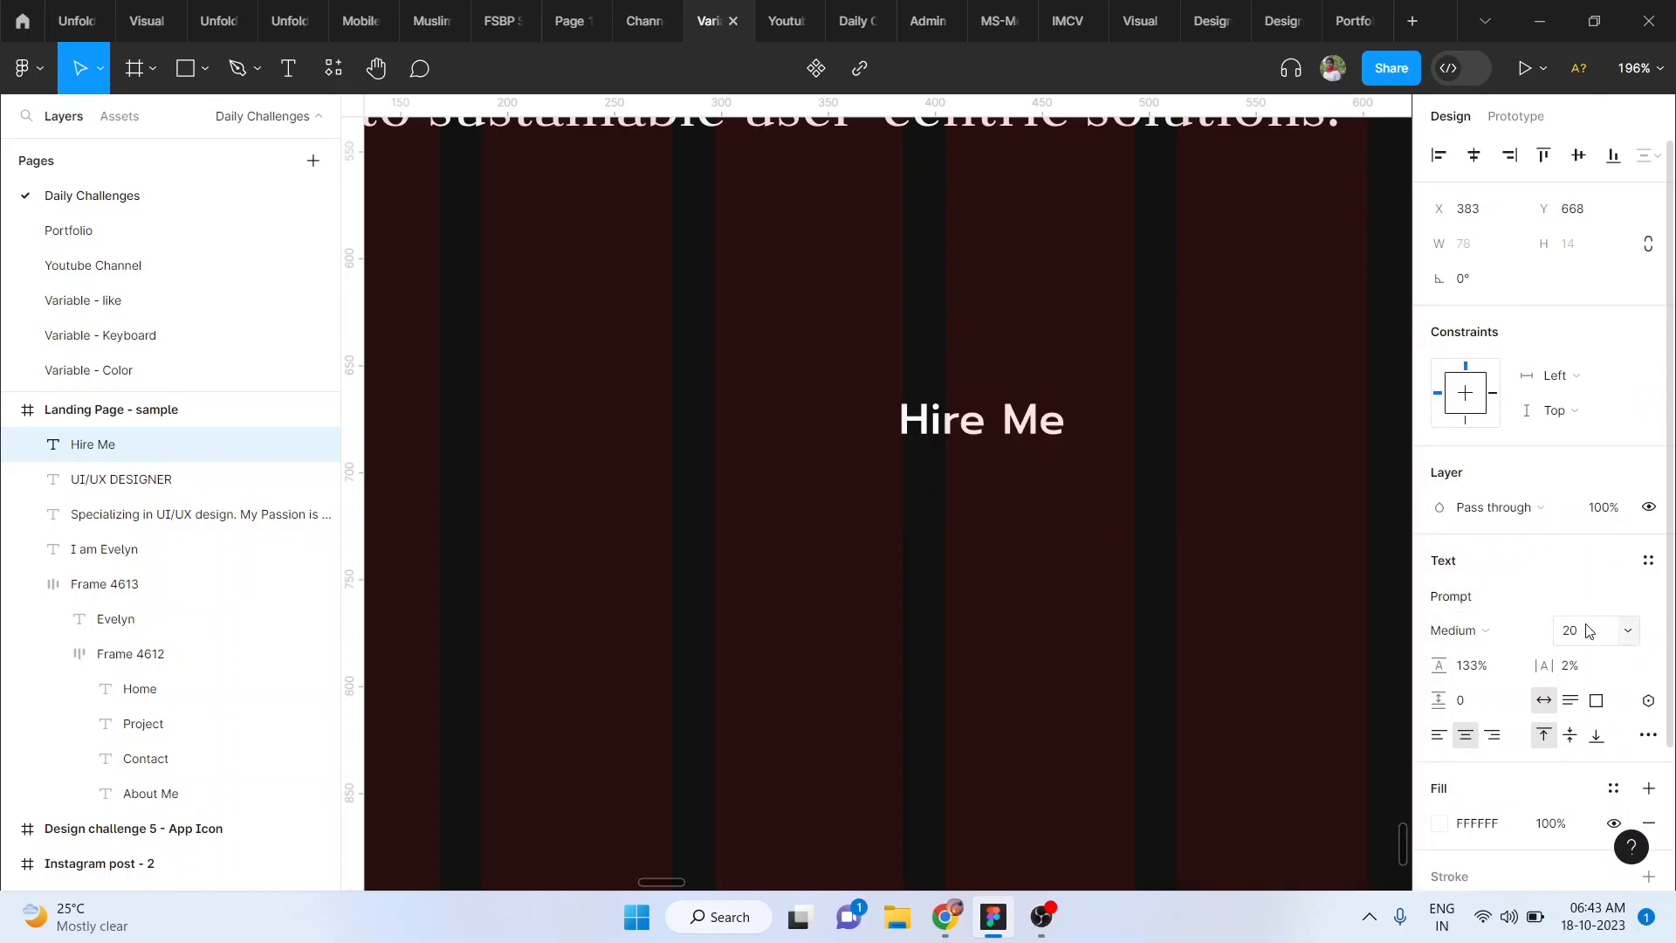
Step: Wrap the "Hire Me" text in an auto layout frame and fill it with #E50F4F sampled from the greeting line
scroll(1092, 542, down, 5)
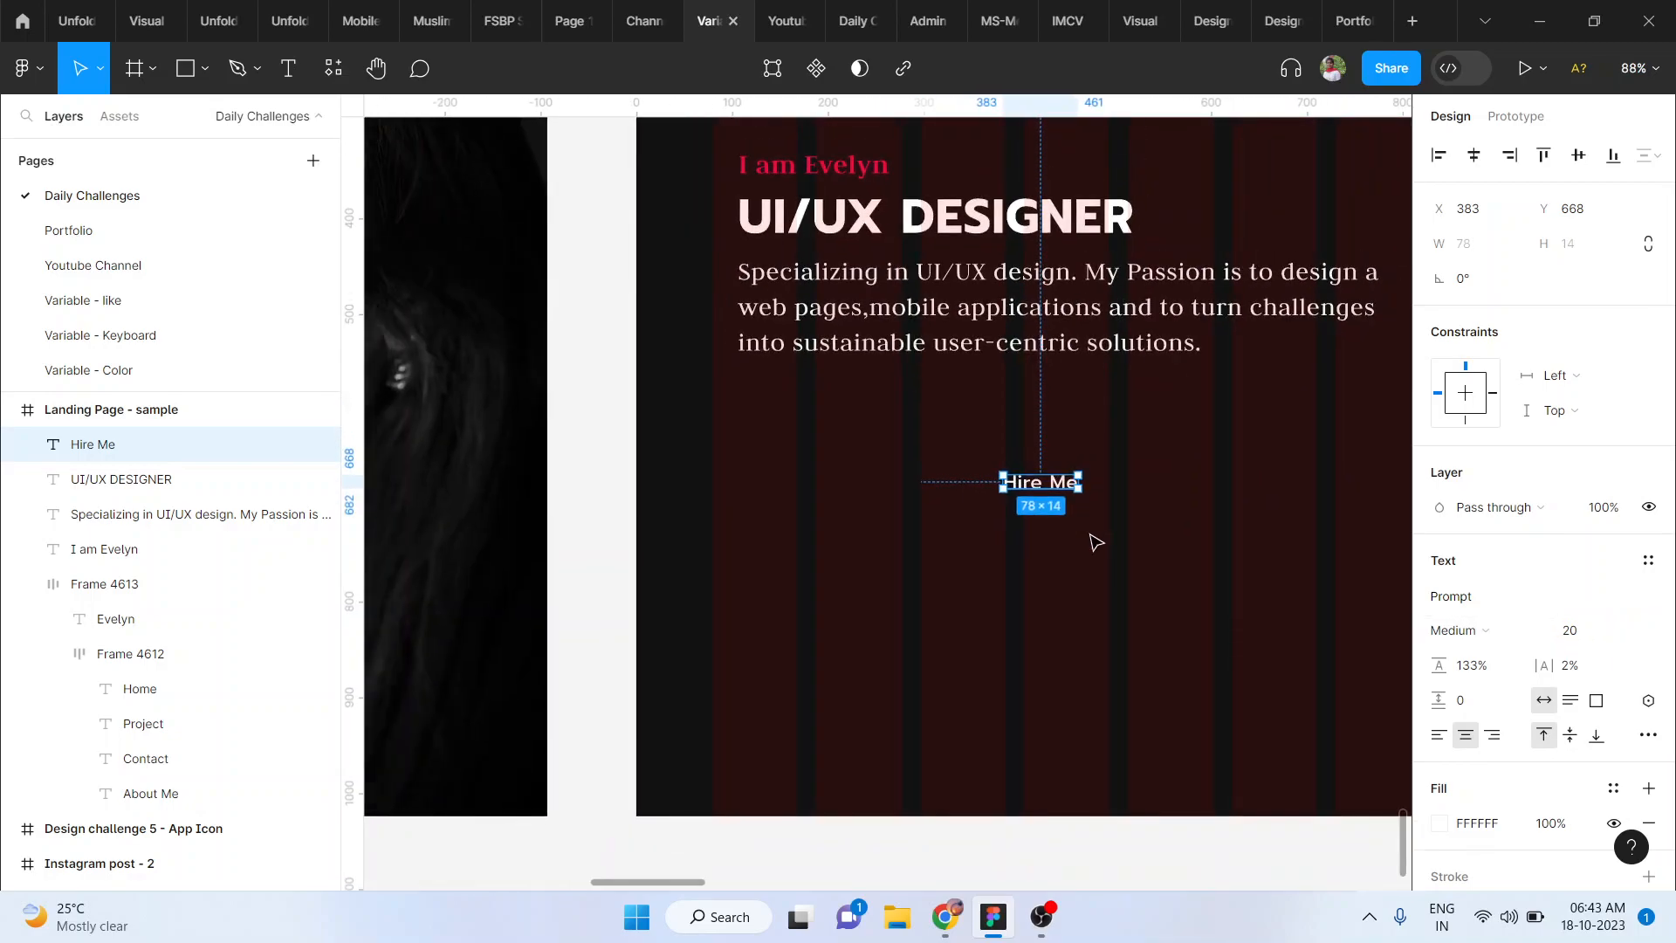
key(shift+a)
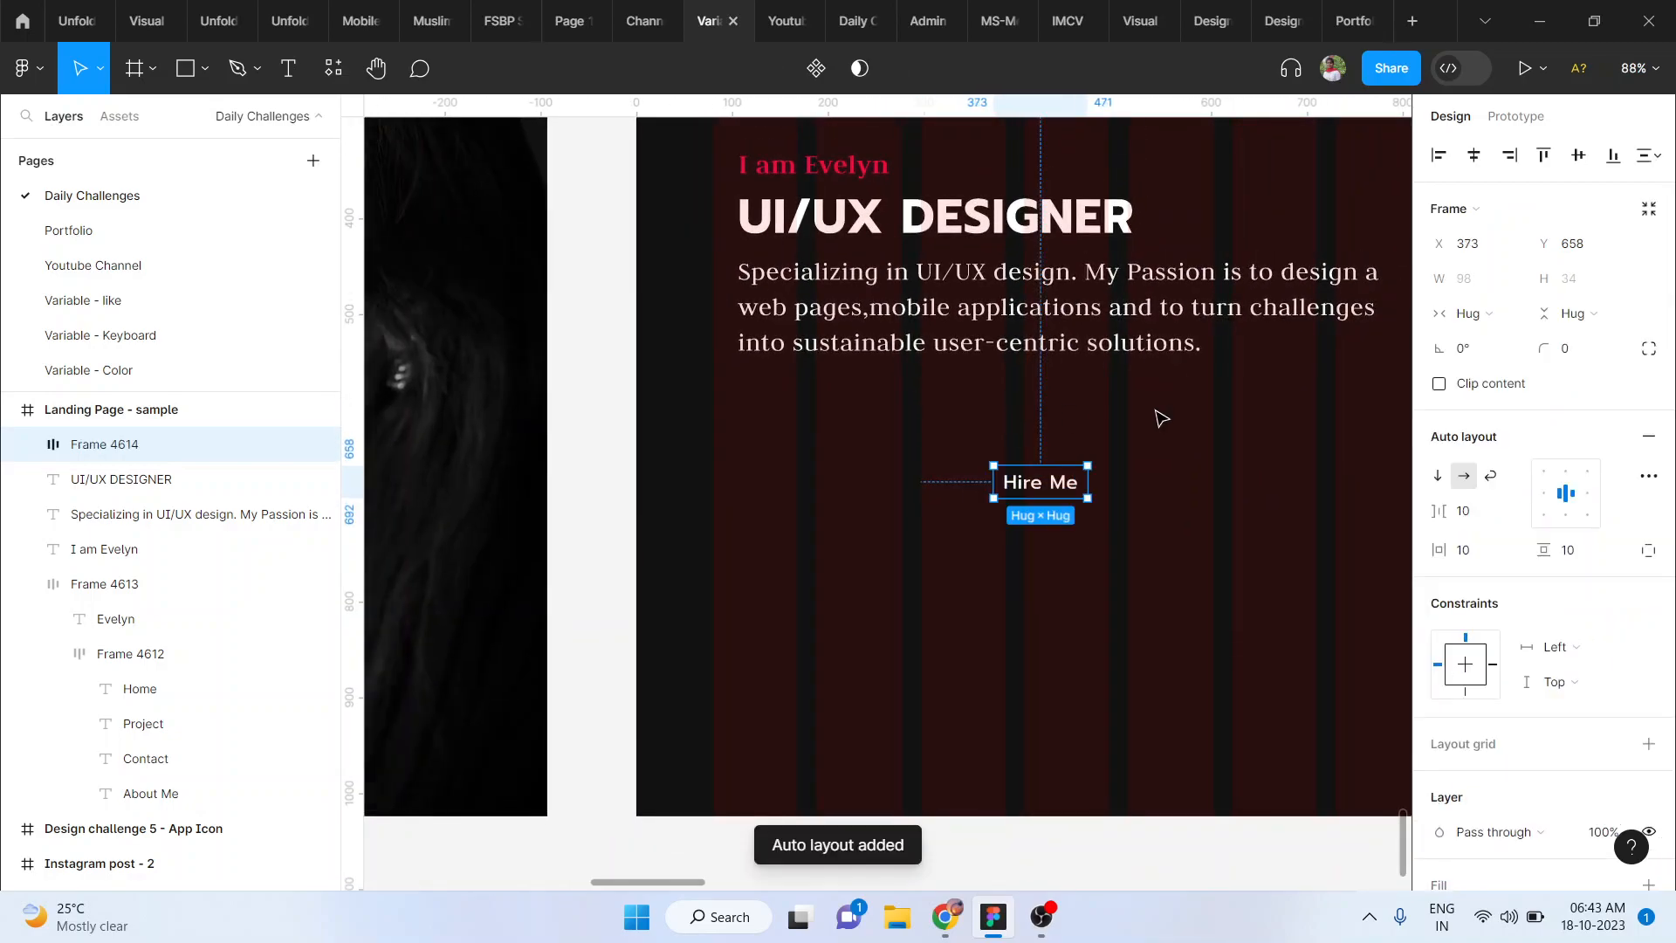
key(i)
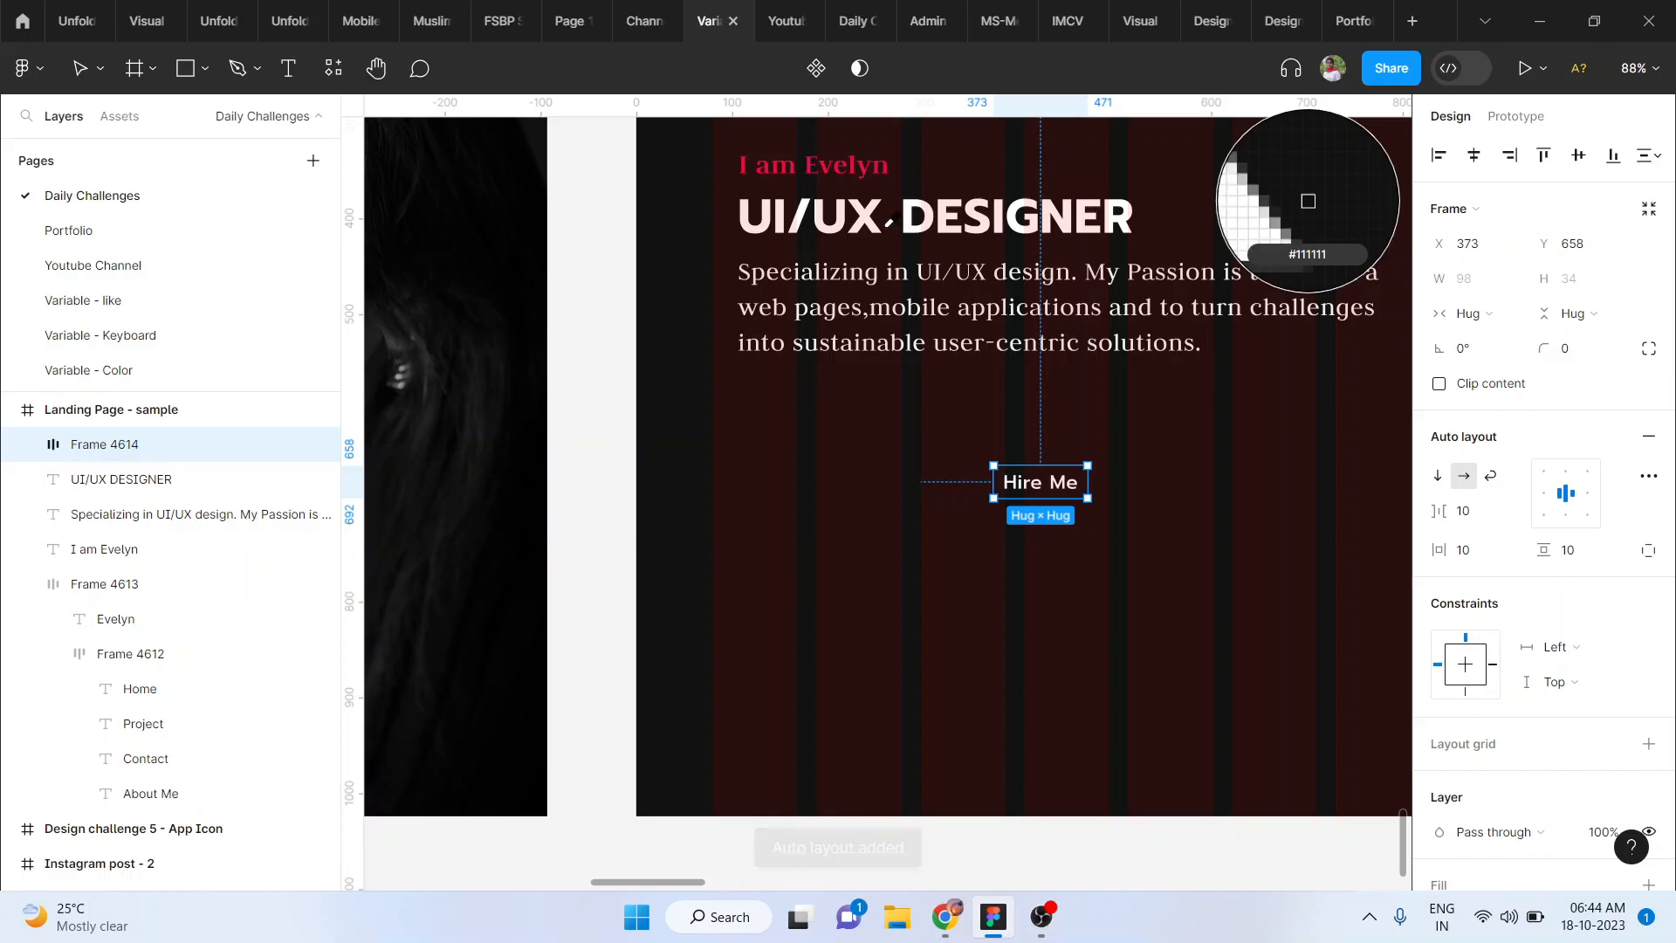
scroll(890, 221, up, 2)
scroll(890, 221, up, 5)
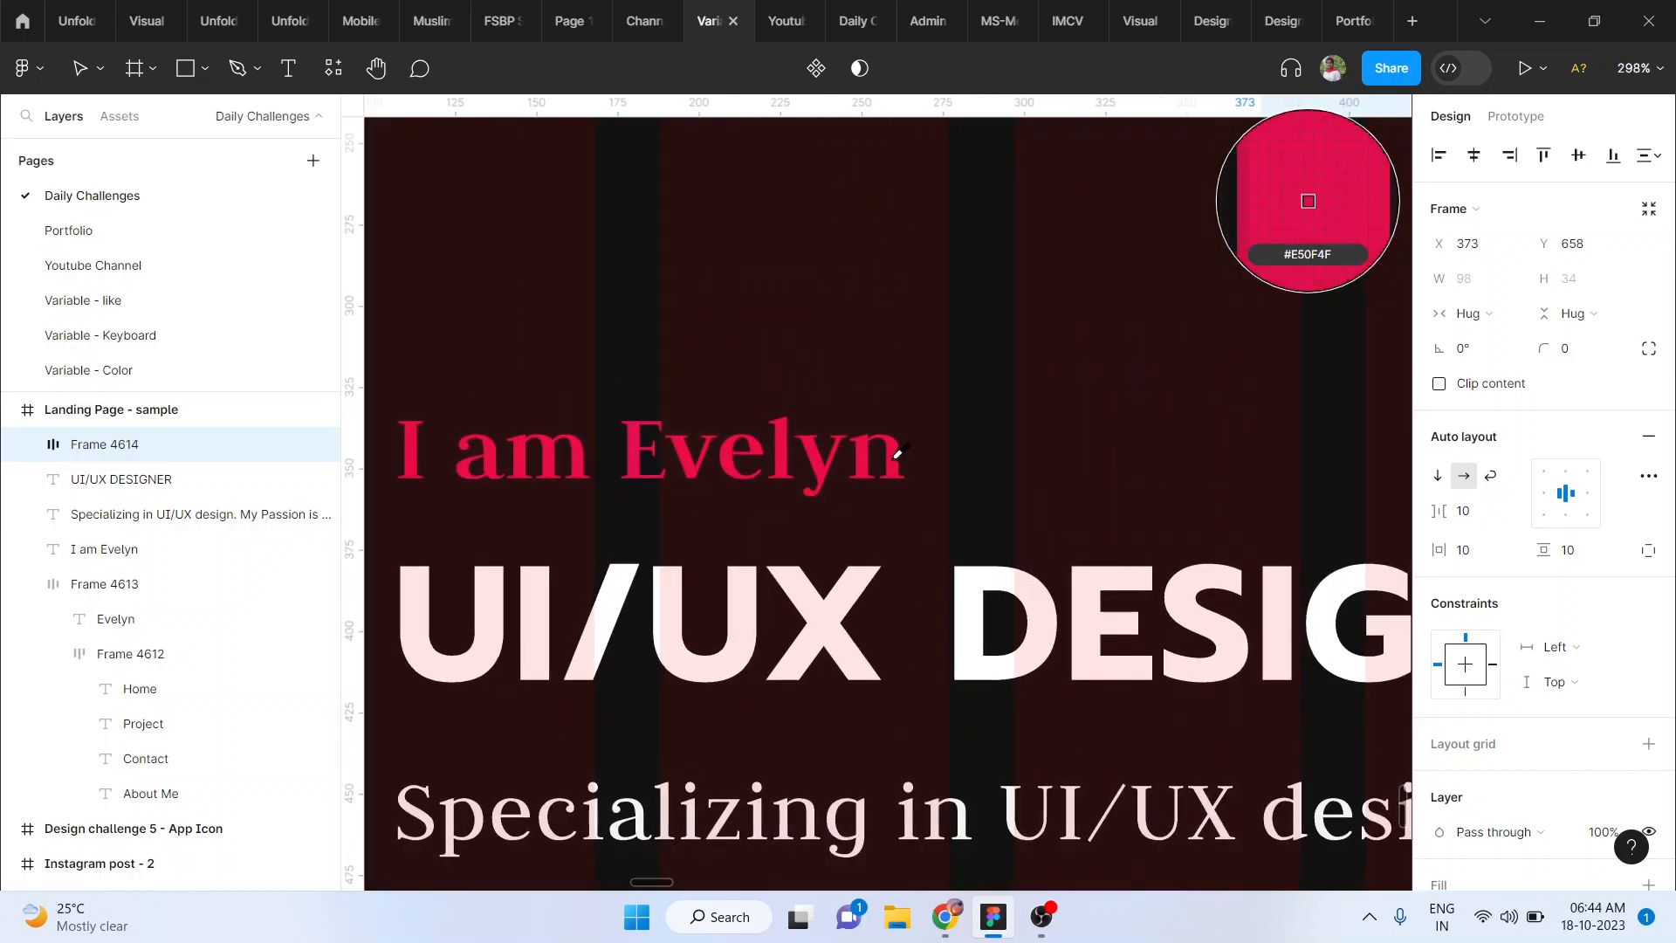
key(Escape)
scroll(887, 454, down, 5)
scroll(898, 464, down, 5)
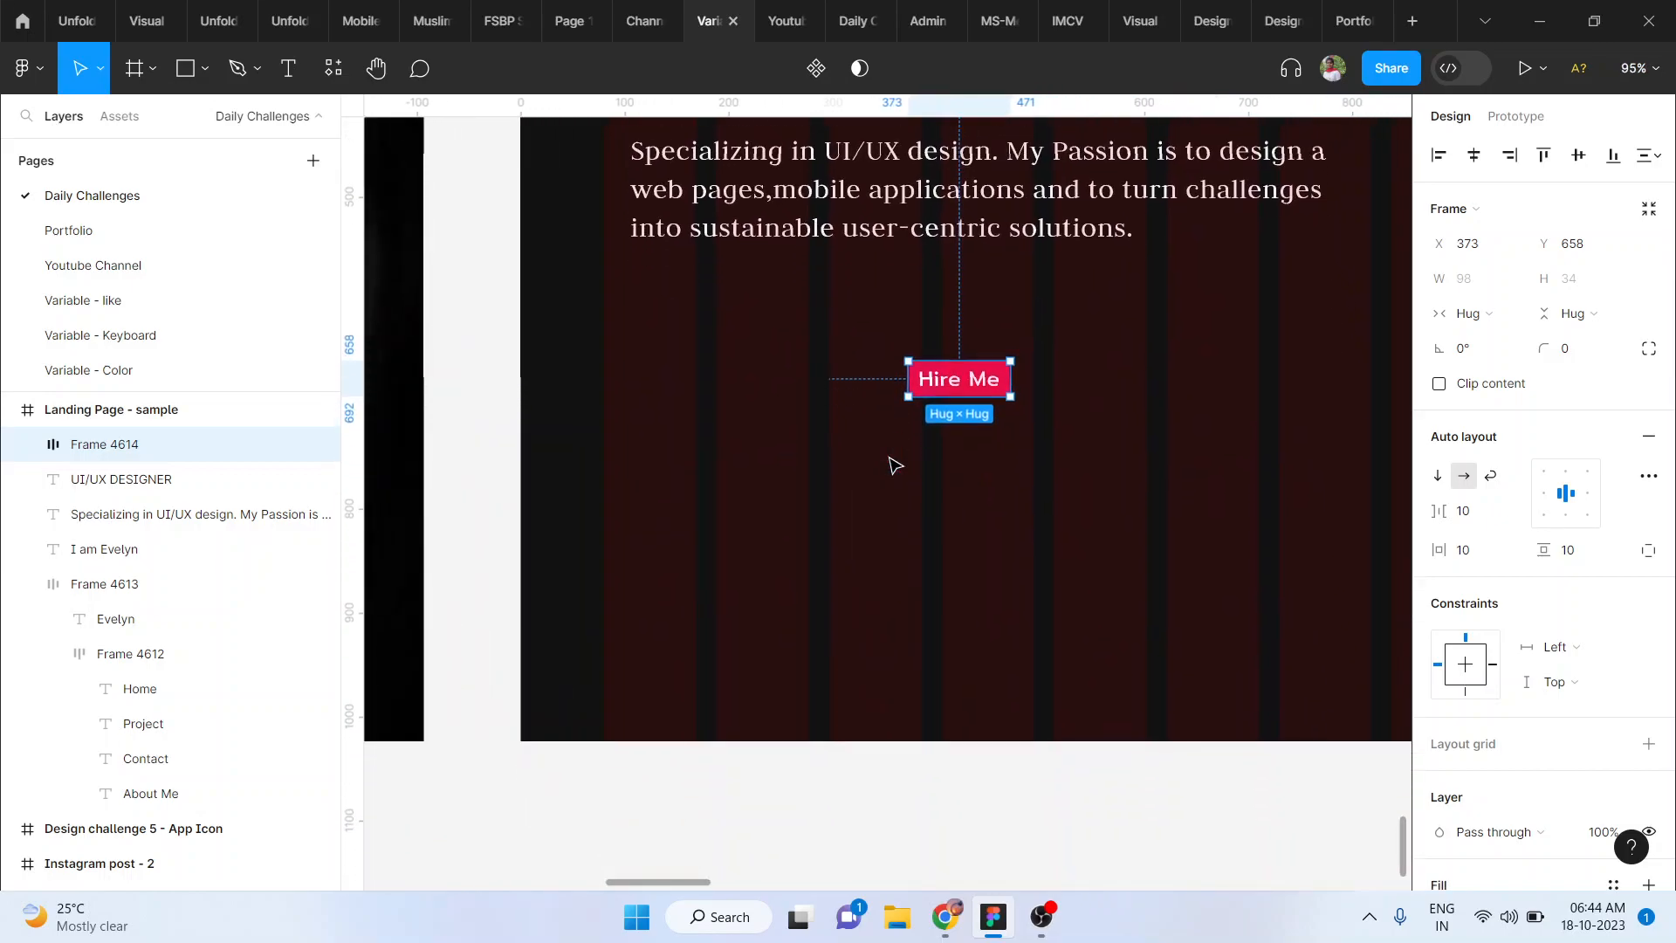
Step: Move the "Hire Me" button to X 106, Y 571, aligned with the left edge of the description
scroll(953, 447, up, 3)
drag(967, 467, 695, 382)
scroll(696, 382, up, 6)
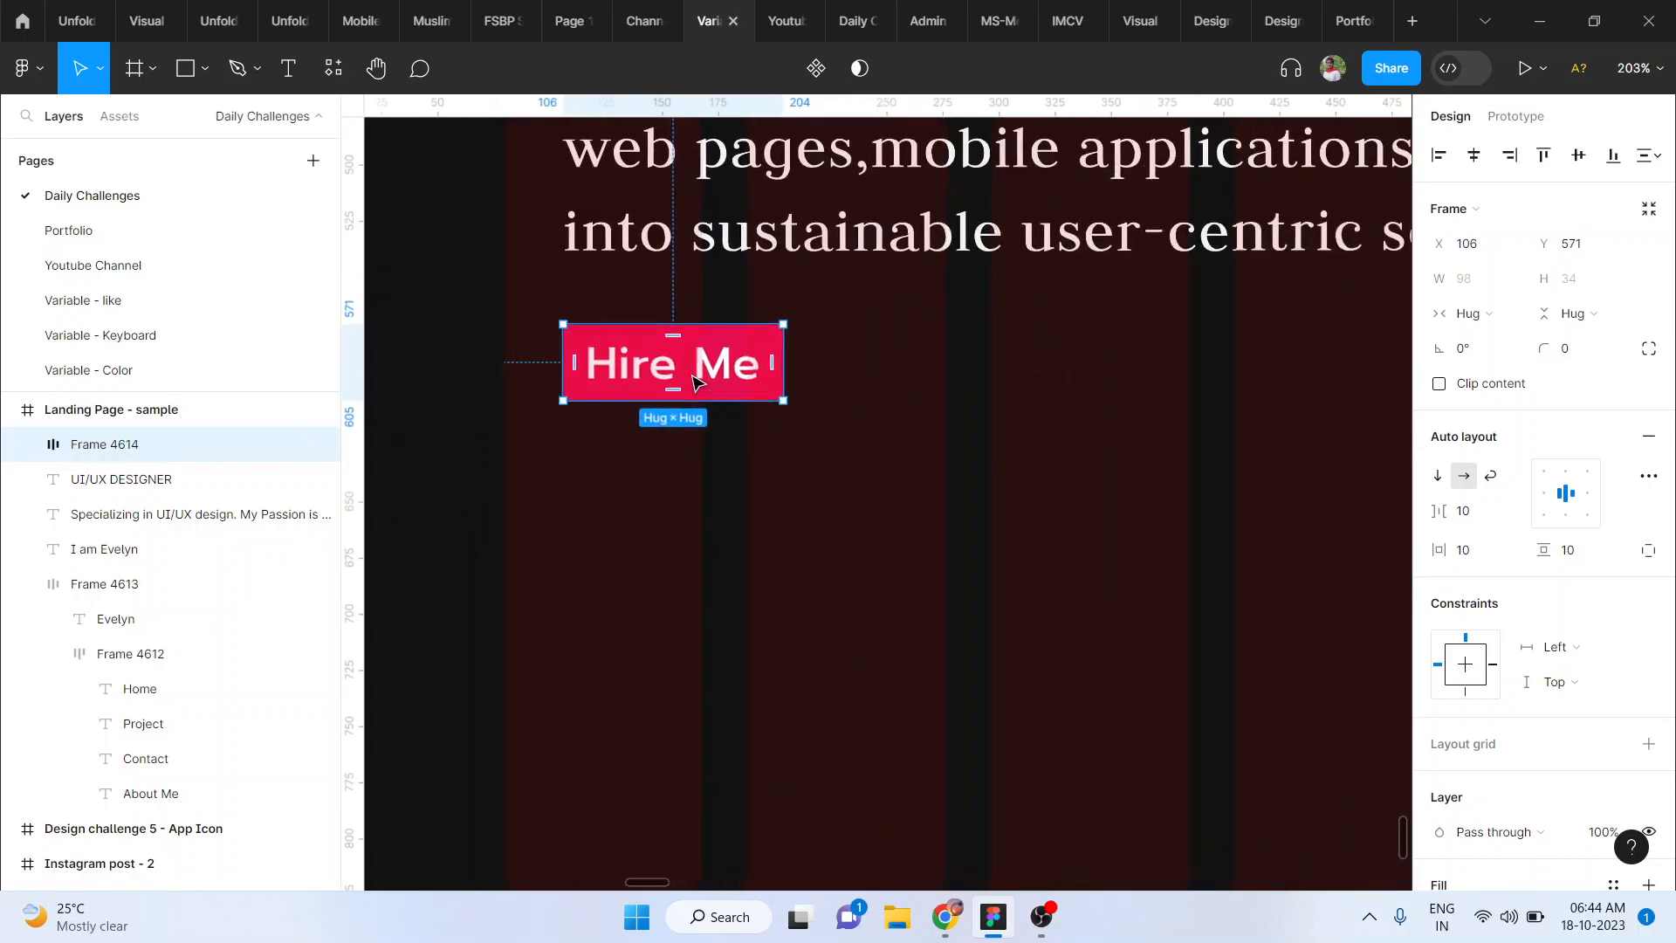
Step: Give the "Hire Me" button a corner radius of 5 and a horizontal padding of 18
click(1582, 353)
key(Return)
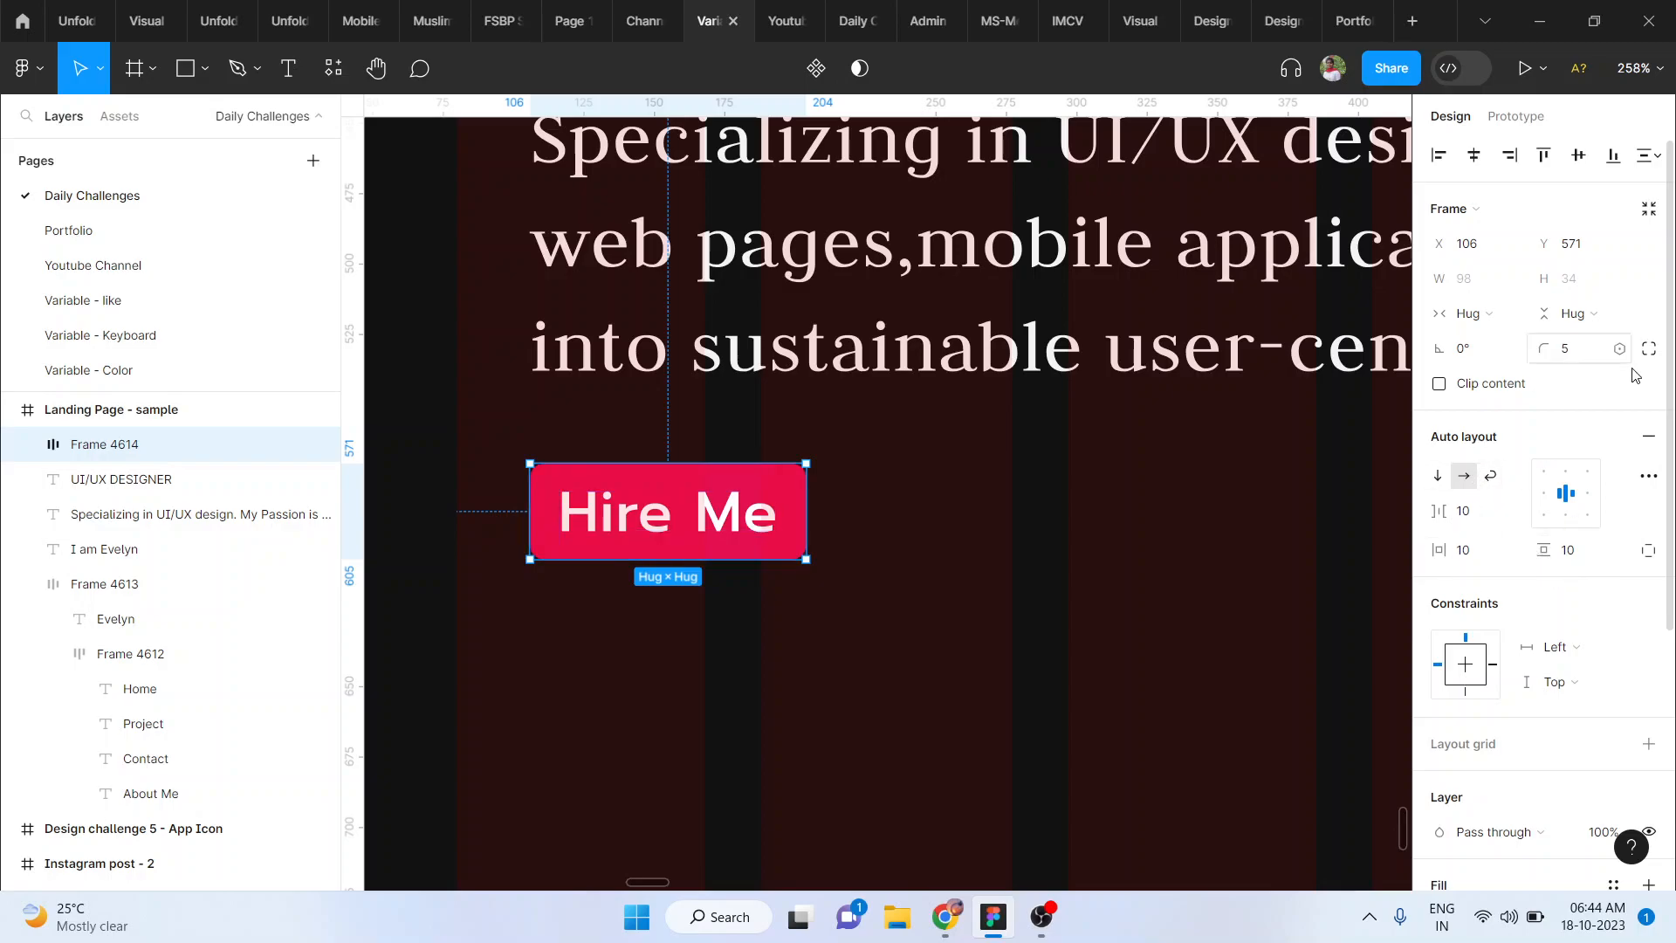
drag(1440, 550, 1458, 550)
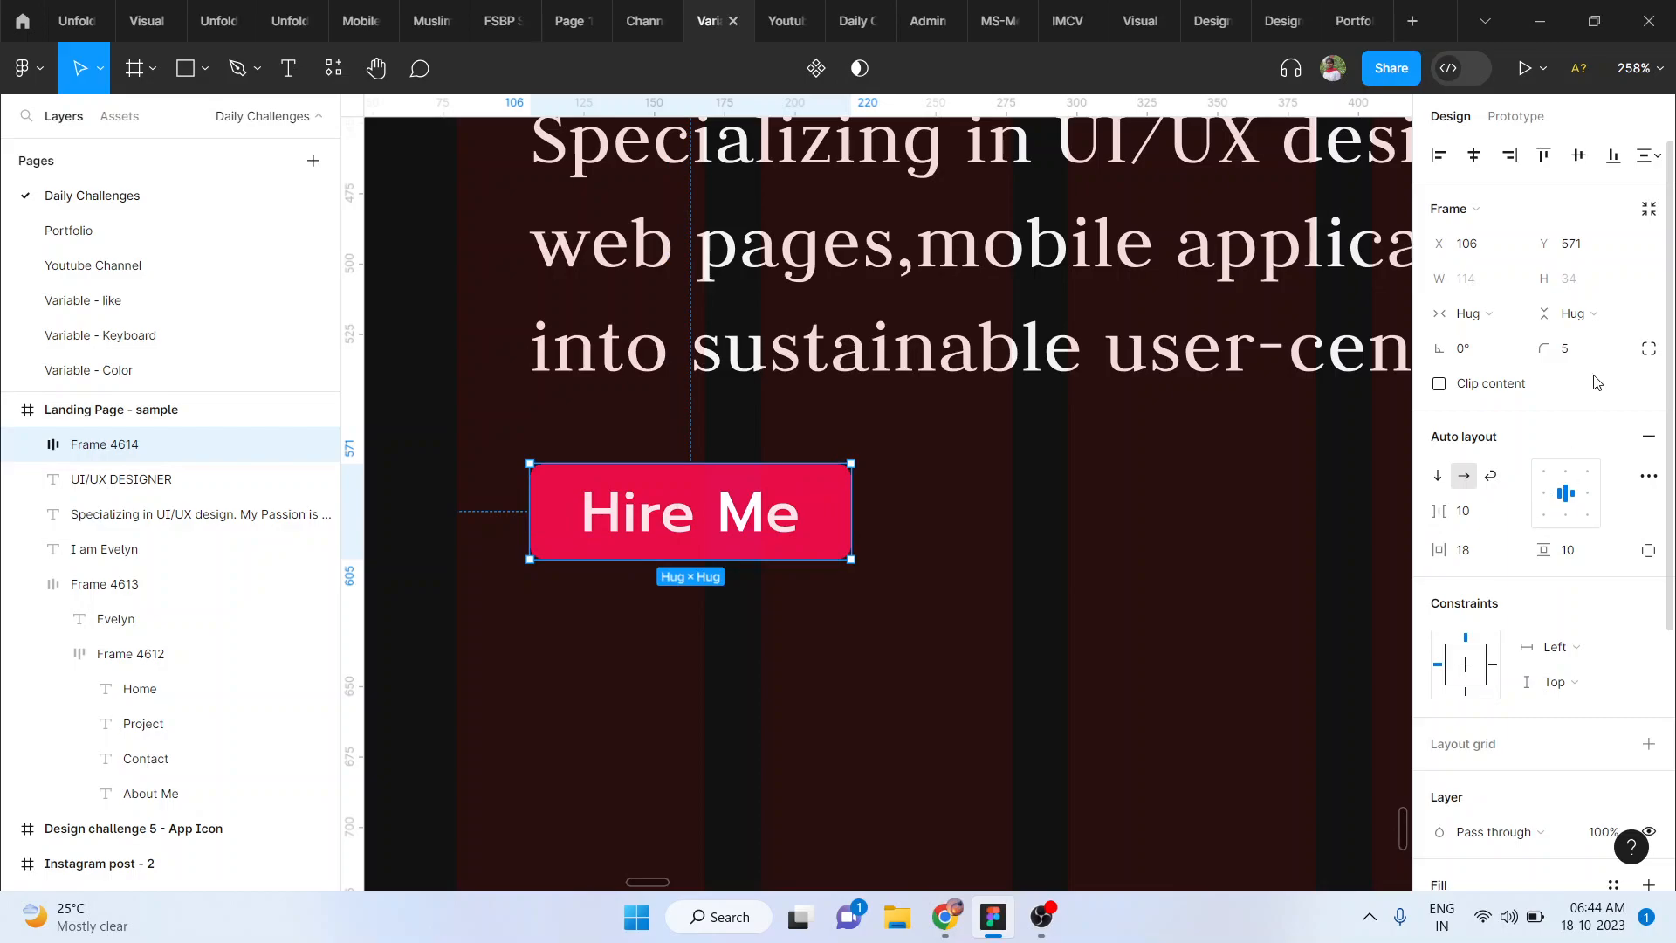
Step: Change the "Hire Me" label's font to Poppins SemiBold with 0% letter spacing
double_click(775, 510)
click(1590, 492)
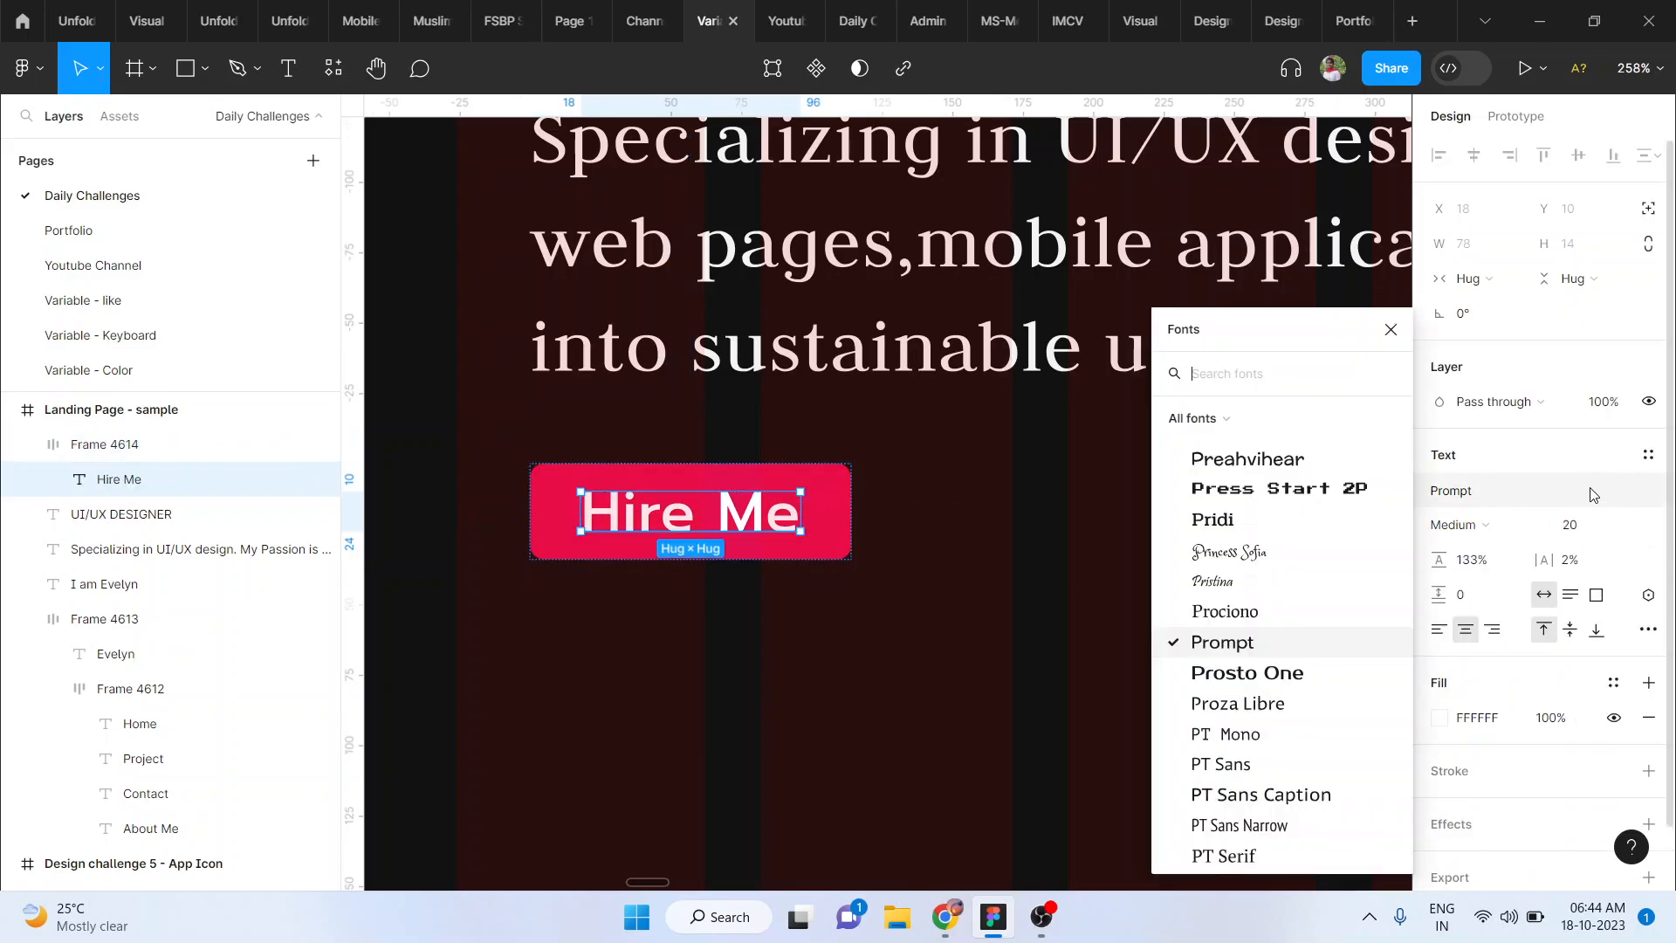
text(pop)
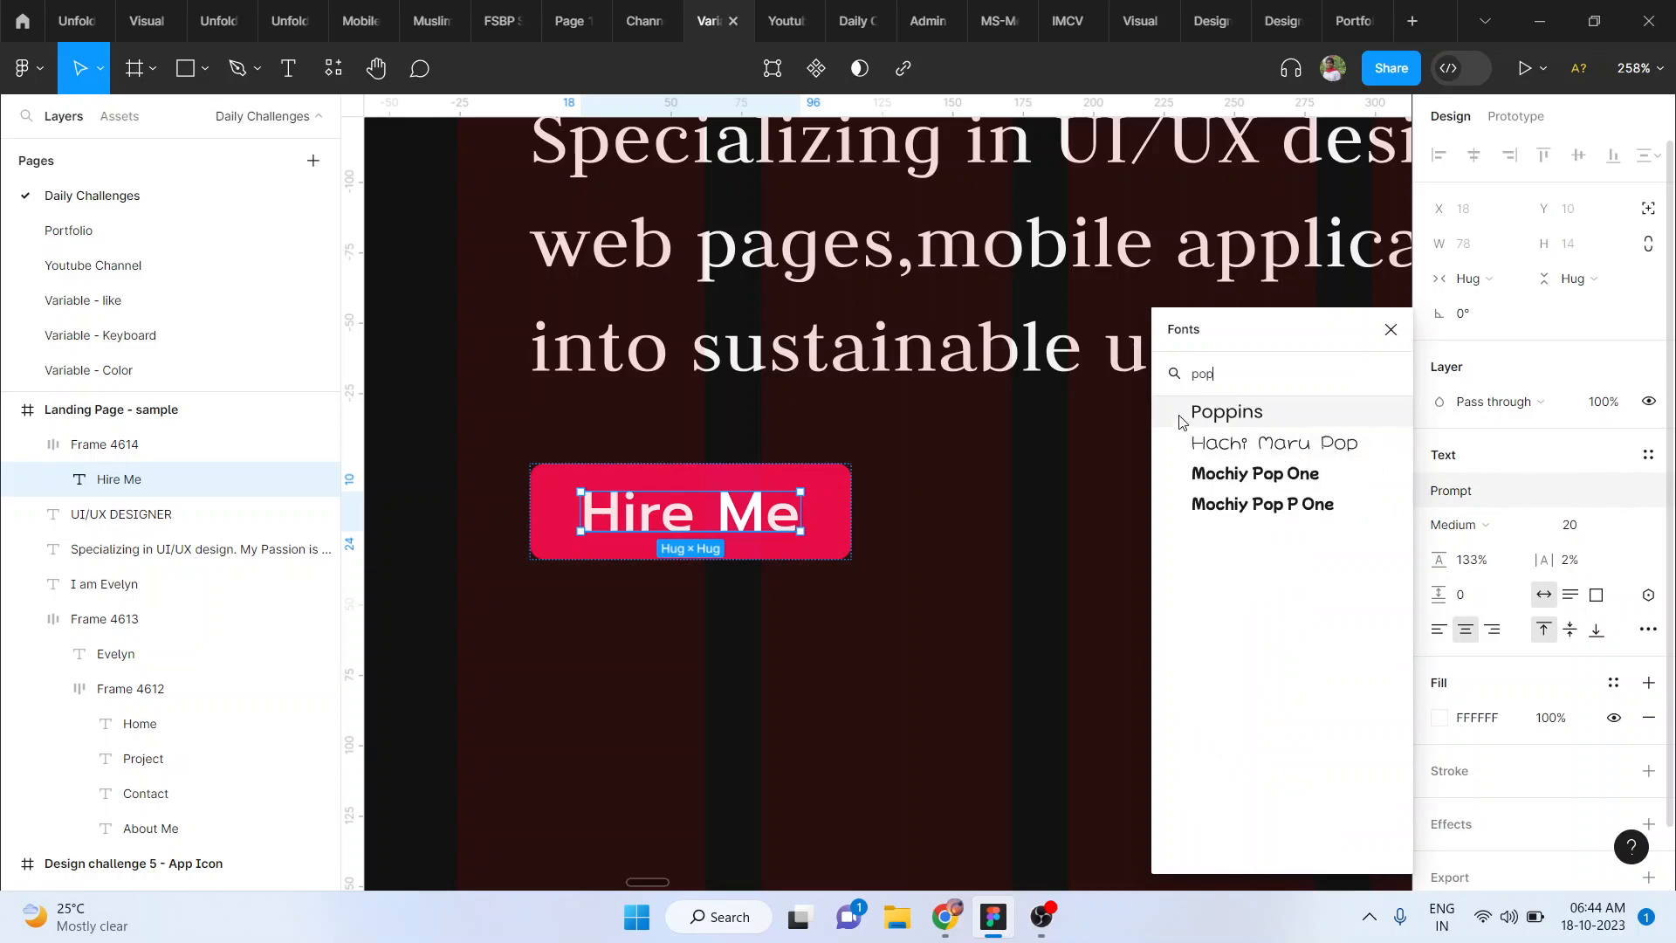
click(1220, 410)
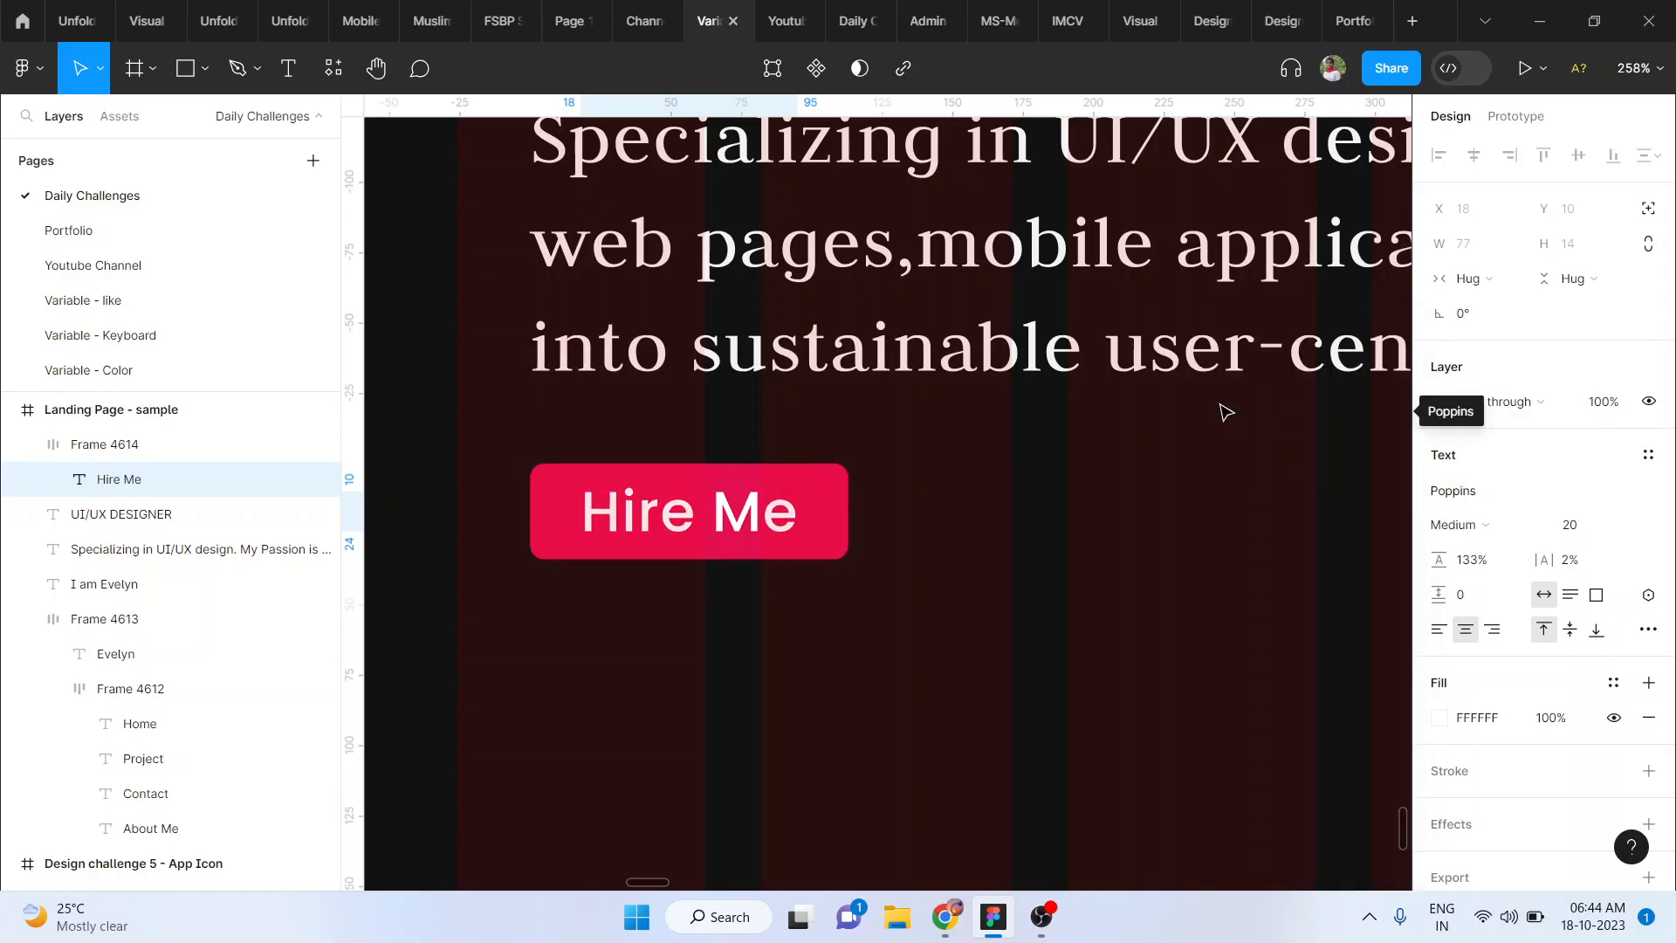
click(1586, 563)
text(0)
key(Return)
click(1507, 536)
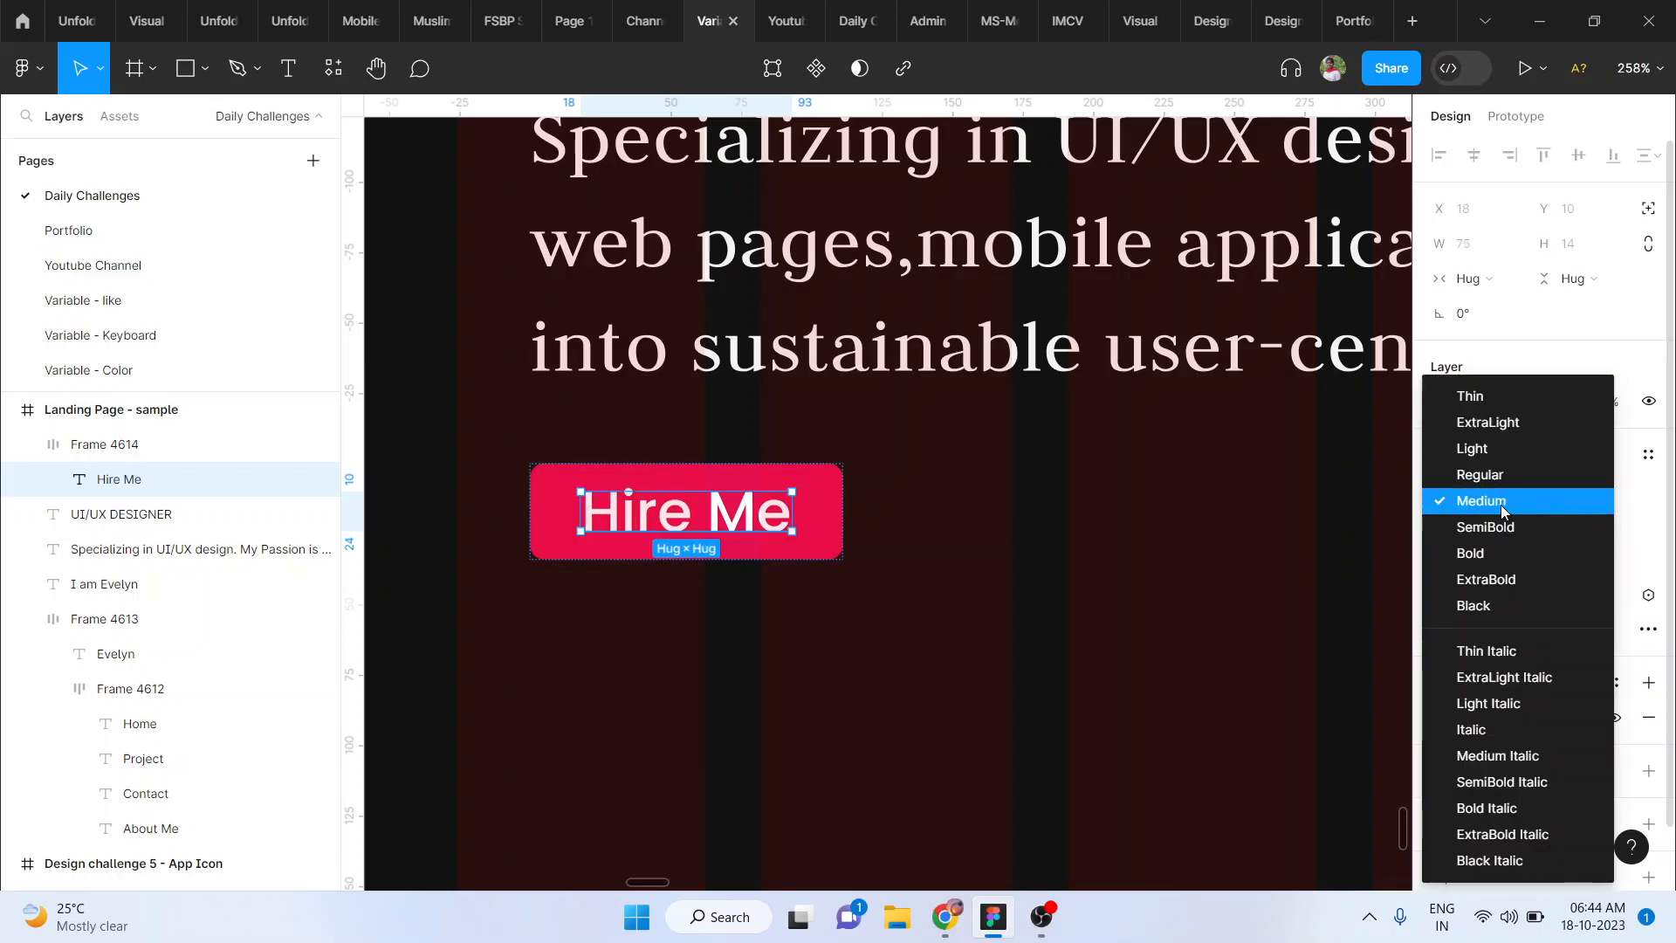
click(1493, 529)
click(1163, 640)
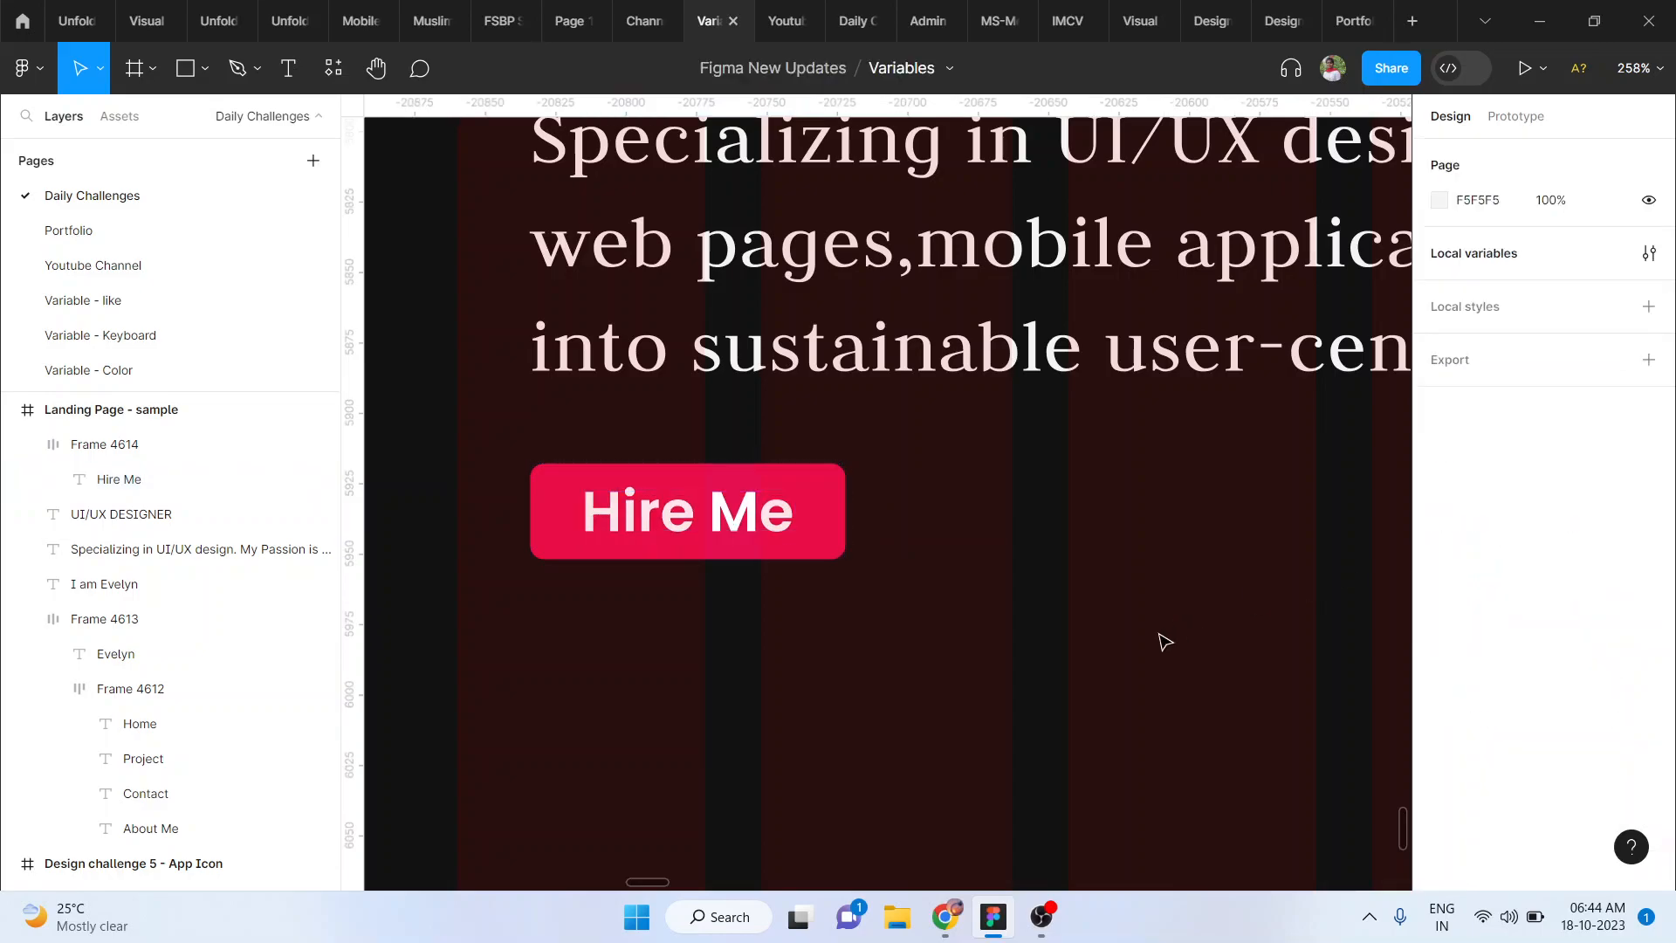
Step: Set the "Hire Me" button's horizontal padding to 22 and duplicate the button beside it at X 235, Y 580
click(768, 499)
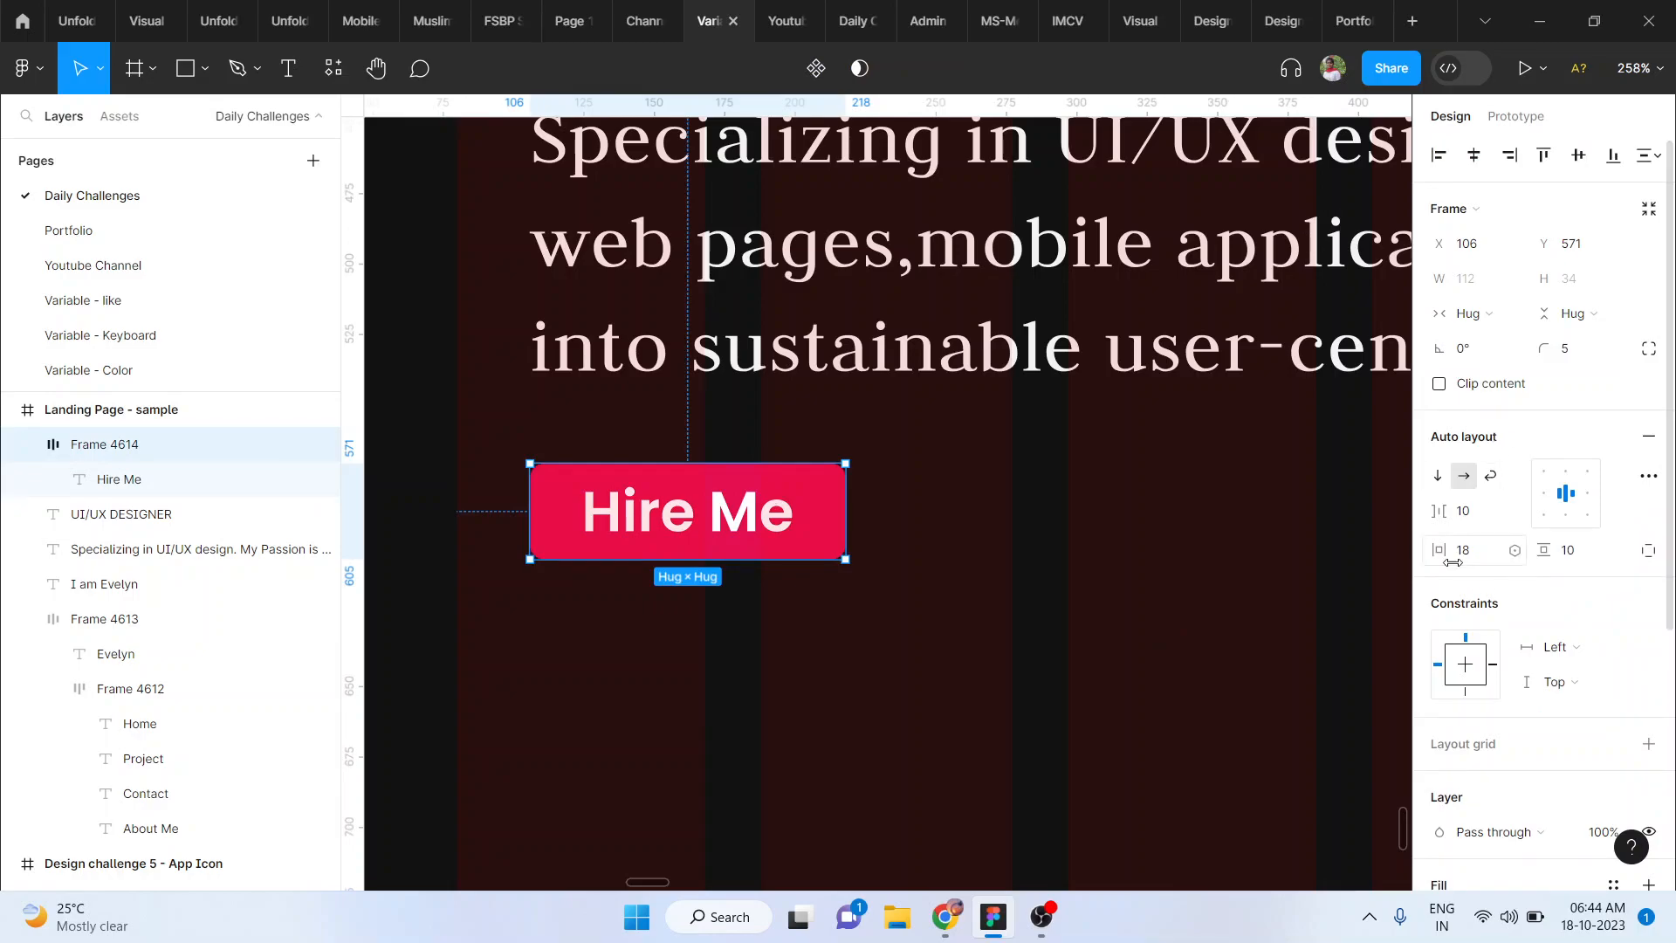
drag(1454, 564, 1458, 557)
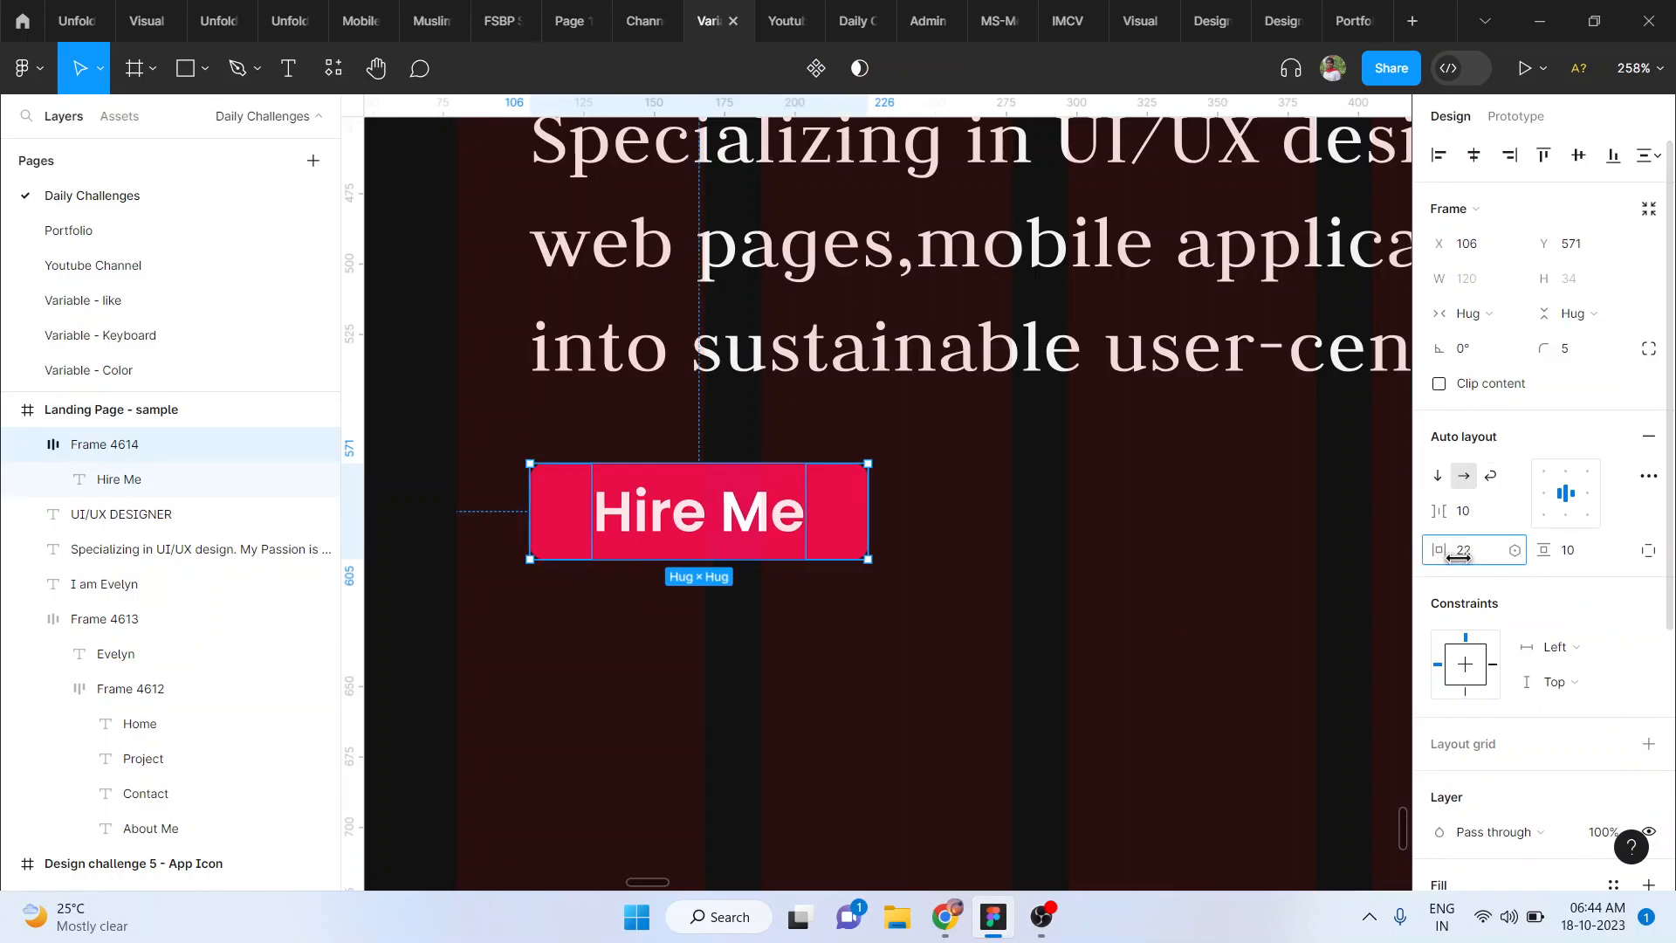
scroll(954, 617, down, 5)
drag(883, 582, 1002, 587)
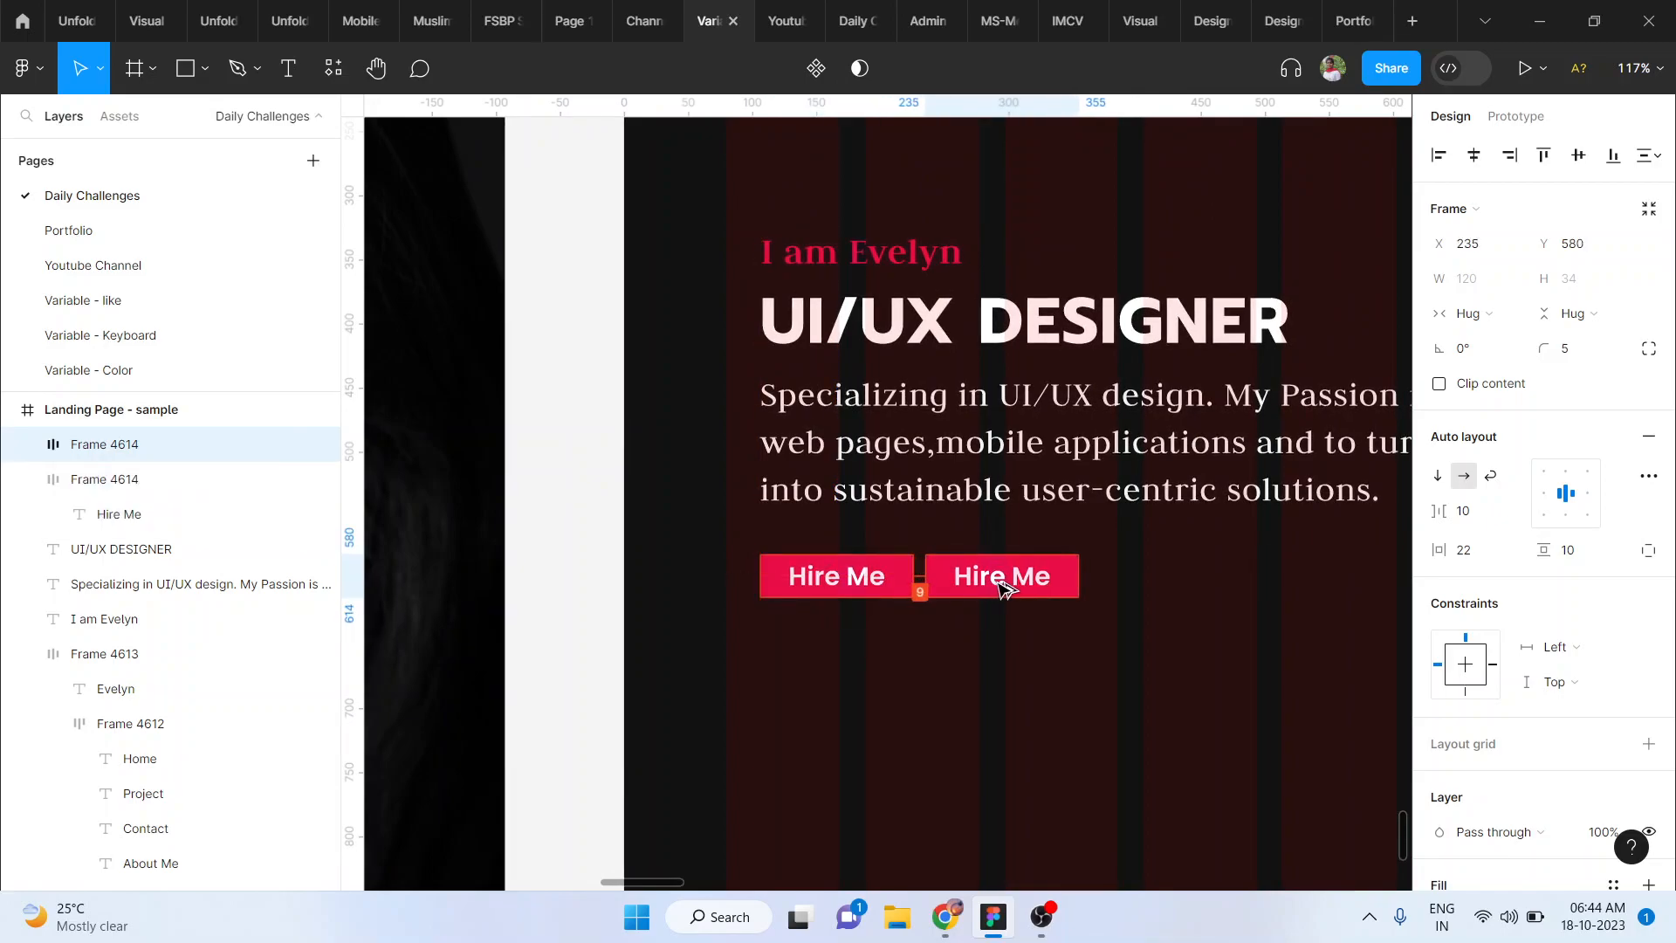
Step: Change the duplicated button's label to "Know More"
scroll(1002, 588, up, 2)
double_click(999, 583)
double_click(995, 584)
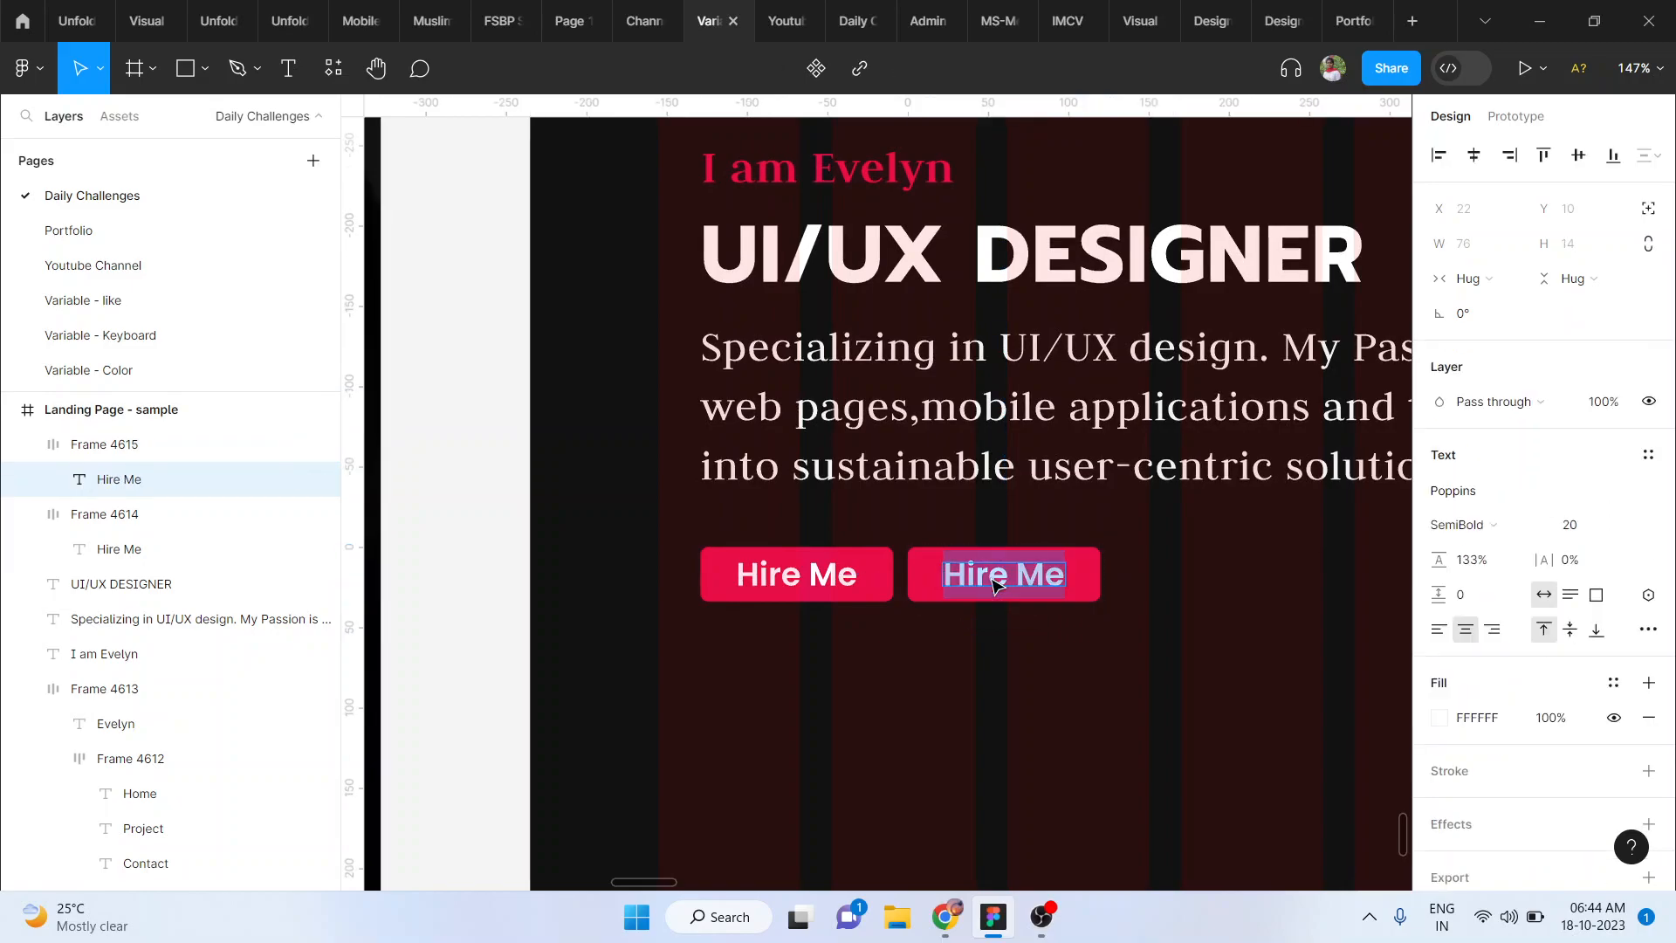
text(Know More)
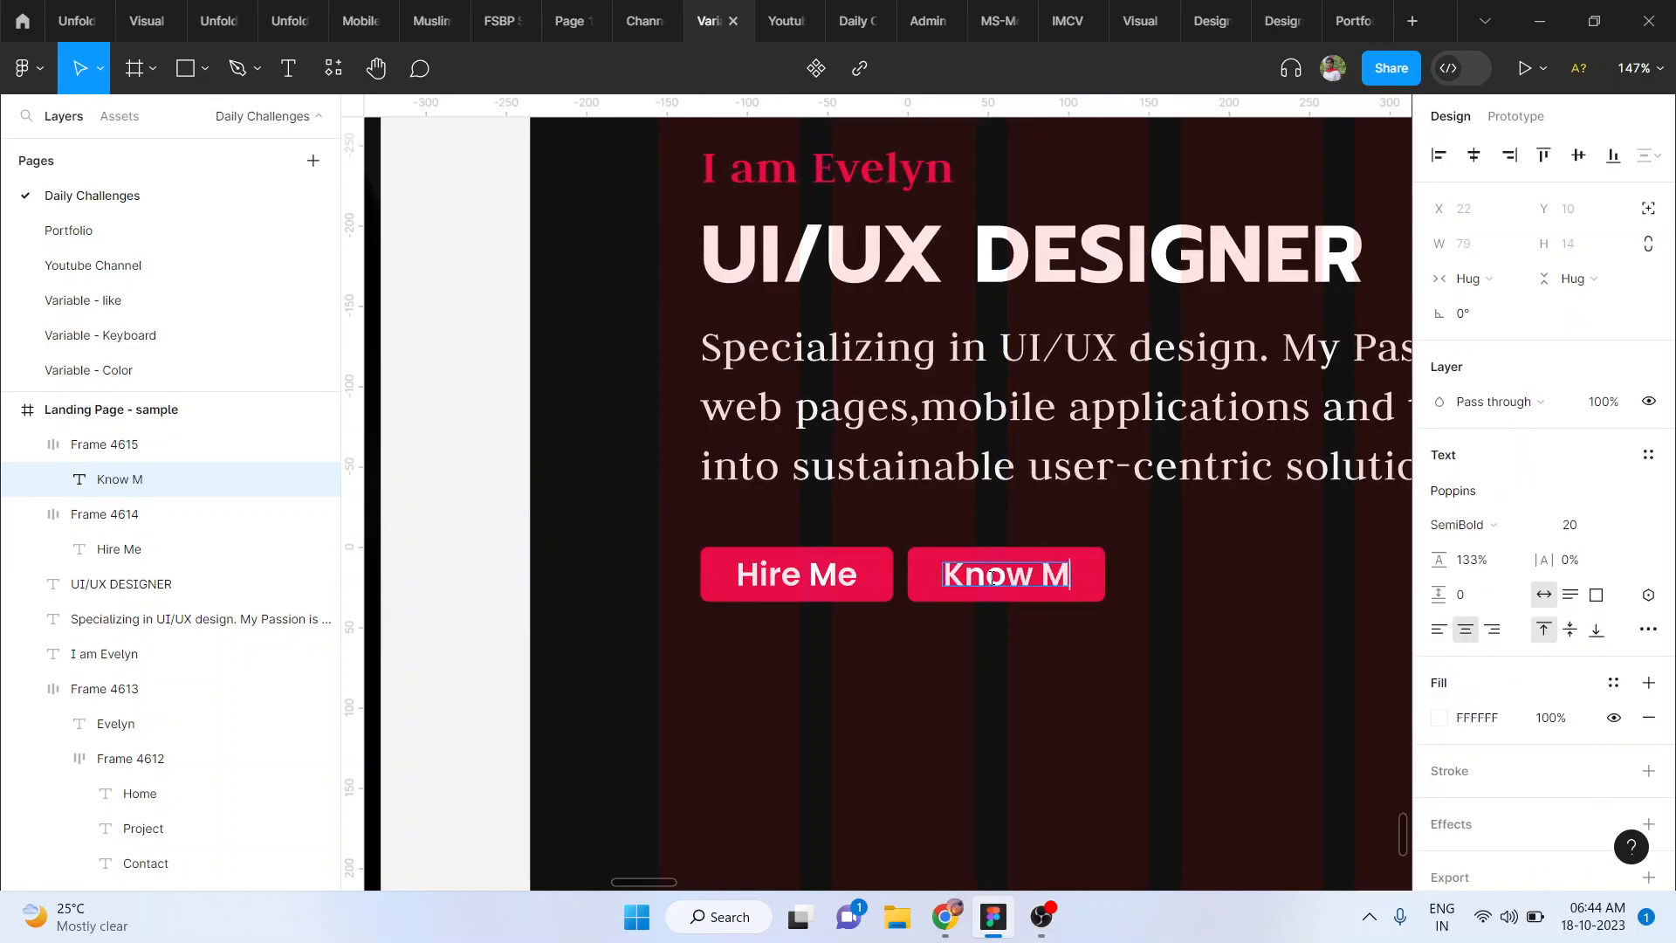
scroll(993, 576, right, 1)
scroll(992, 576, up, 3)
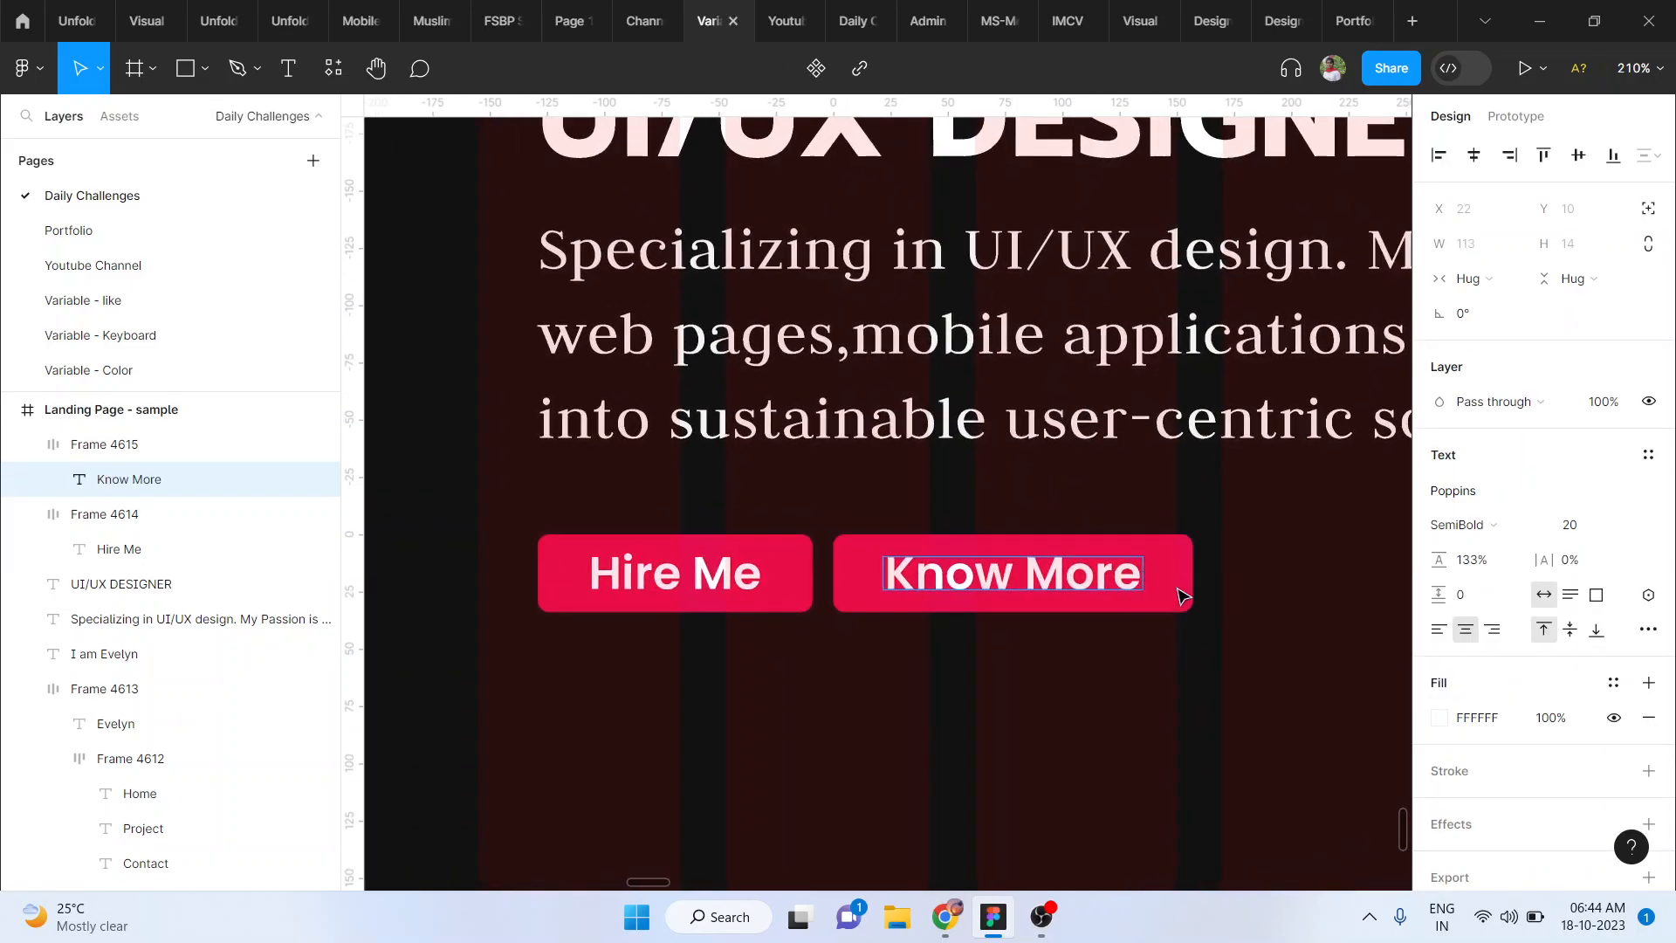
key(Escape)
Step: Add an inside stroke of width 1 to the "Know More" button and hide its fill
click(1189, 586)
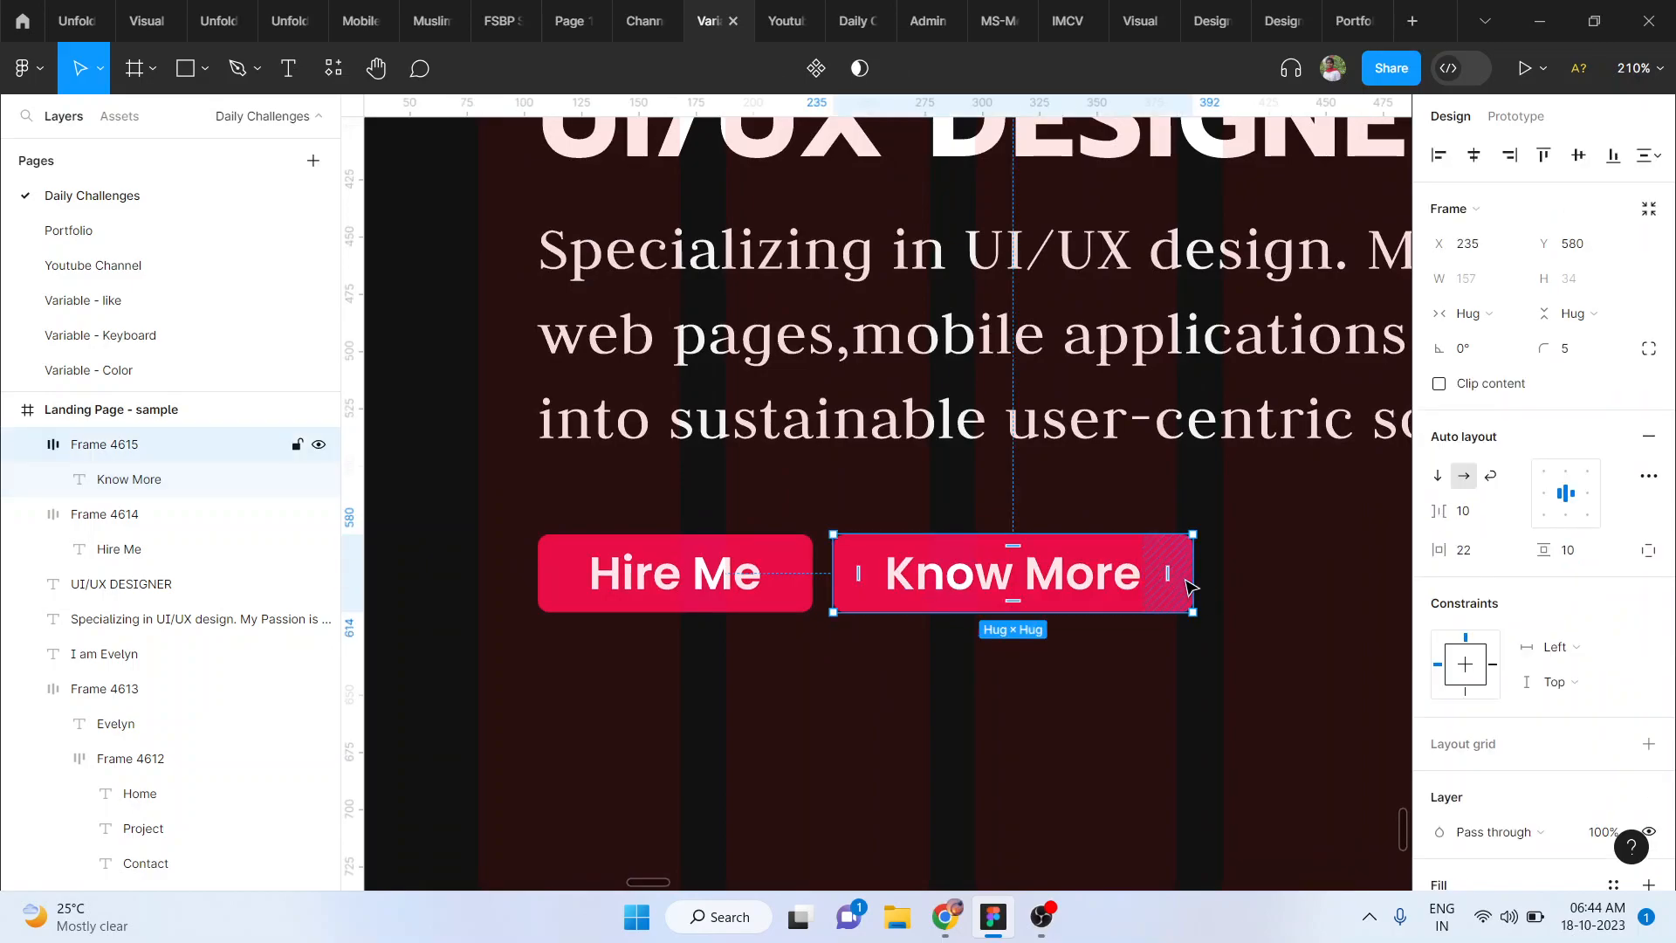
scroll(1189, 586, down, 8)
scroll(1189, 586, left, 5)
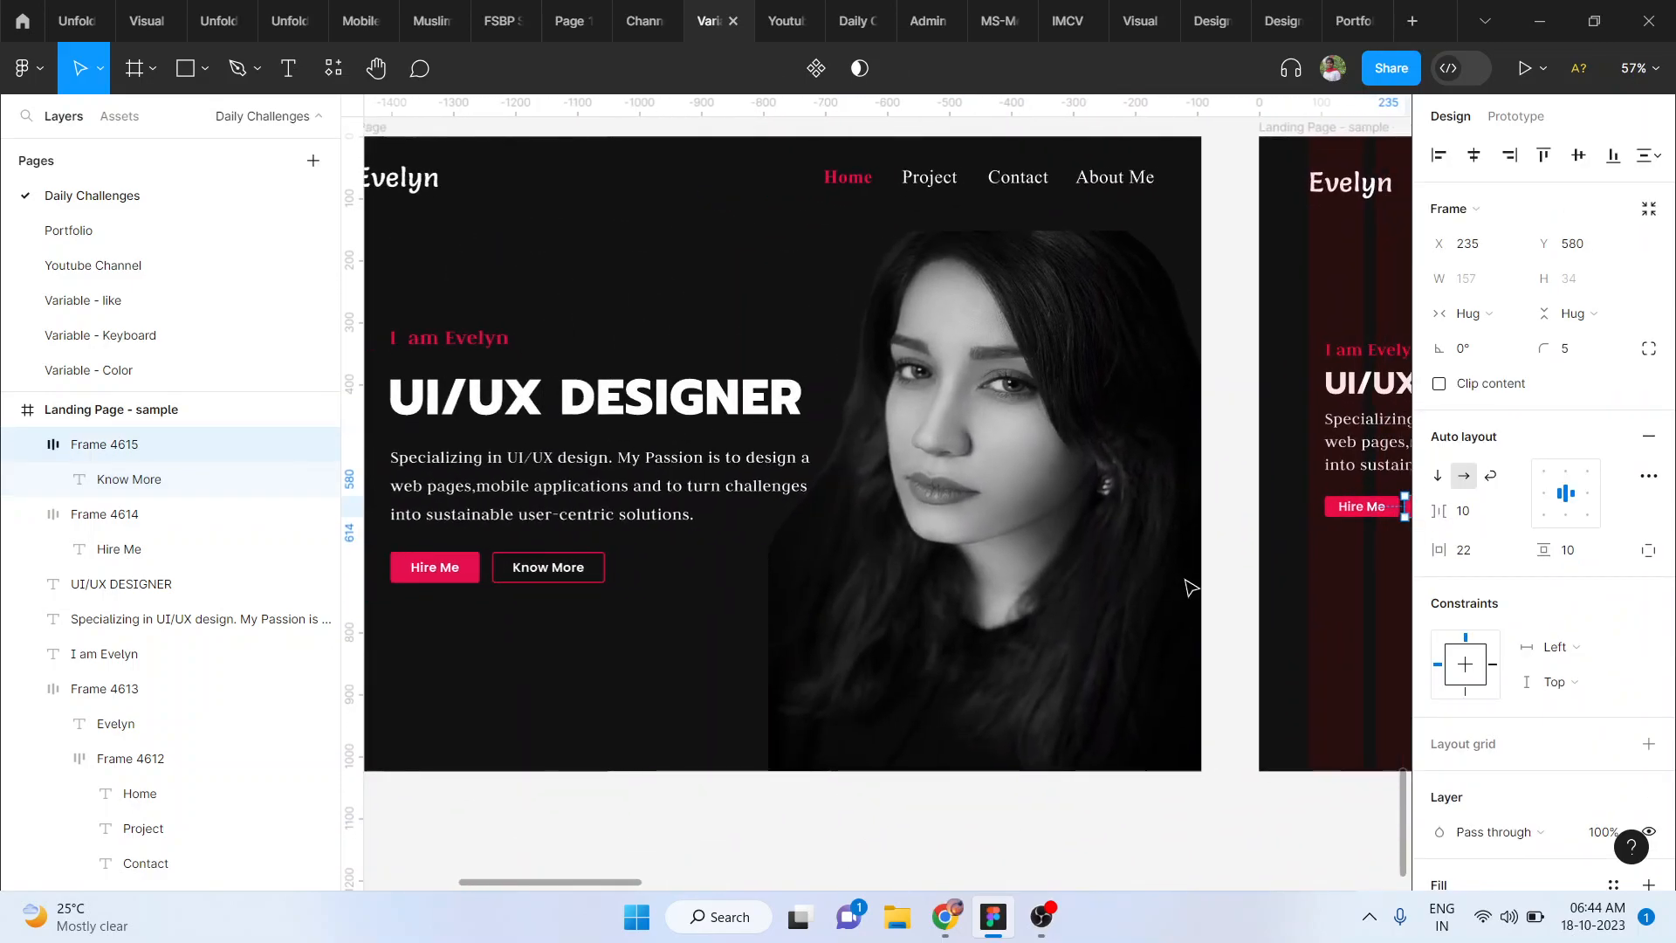
key(shift+2)
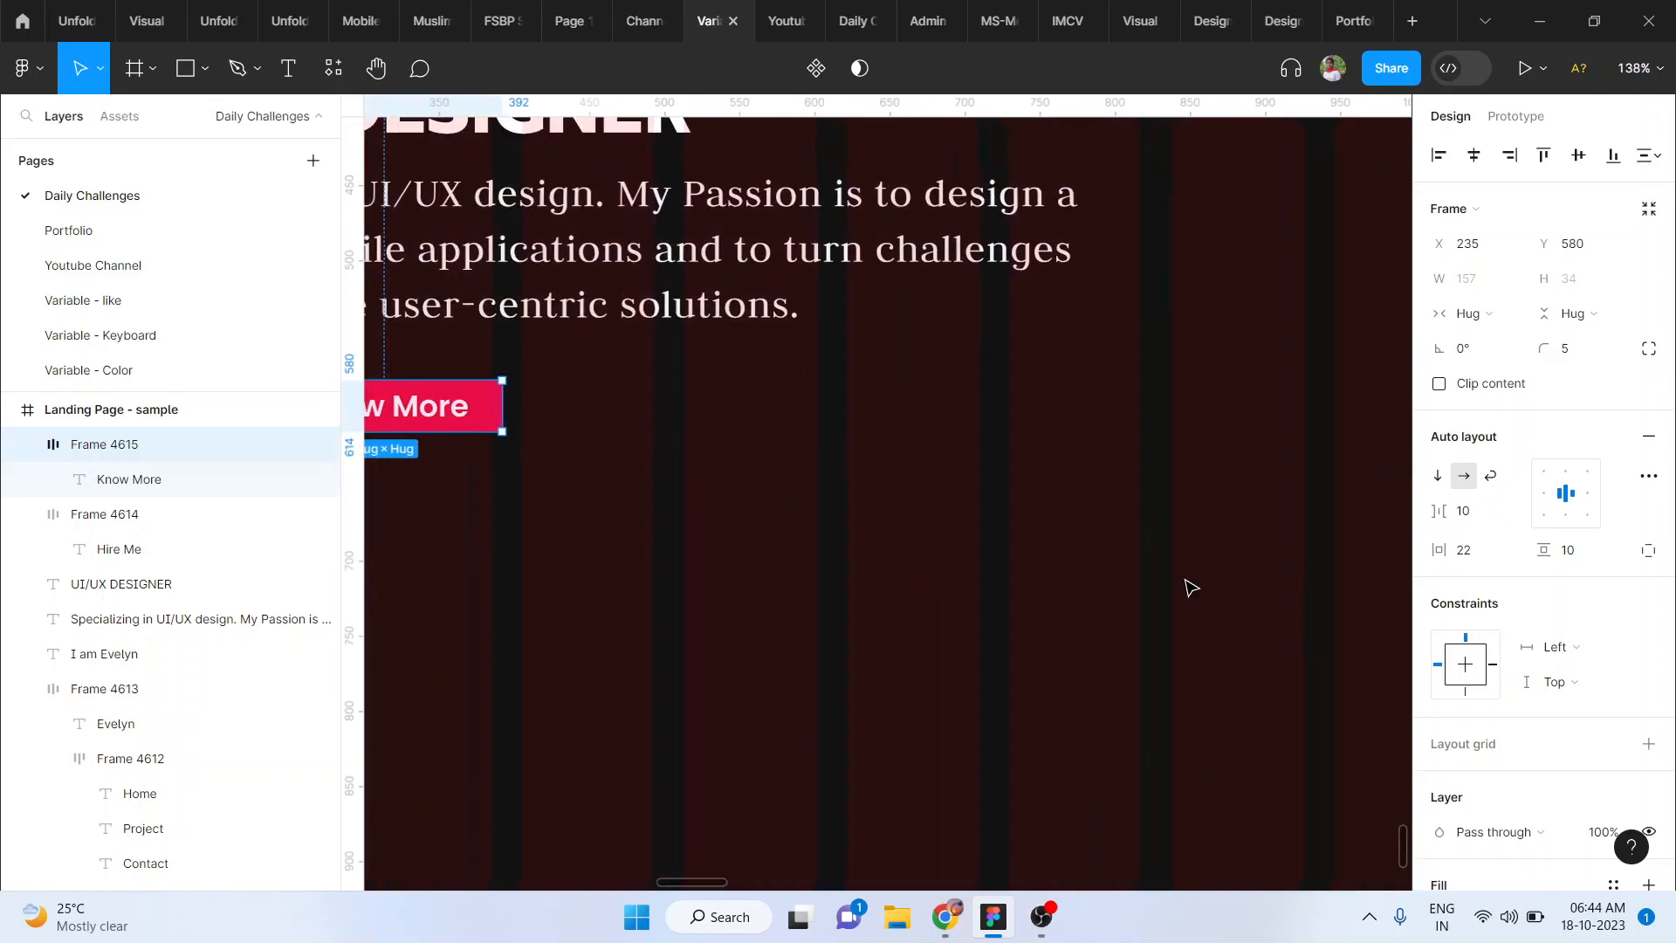
scroll(793, 658, up, 4)
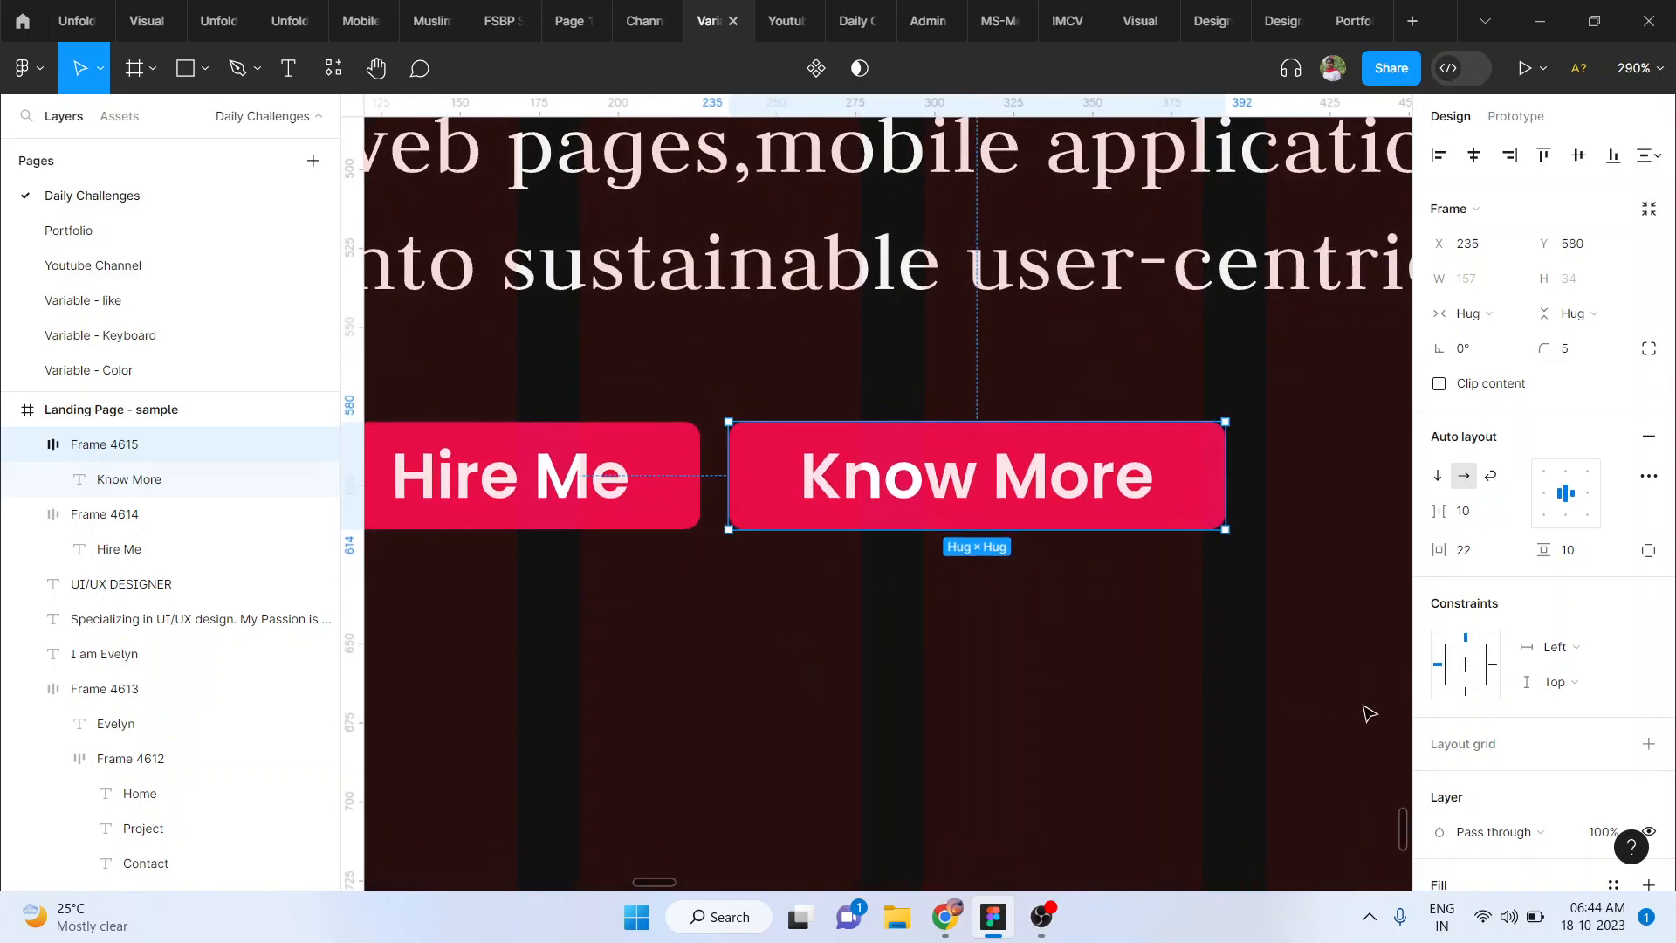
scroll(1468, 802, down, 2)
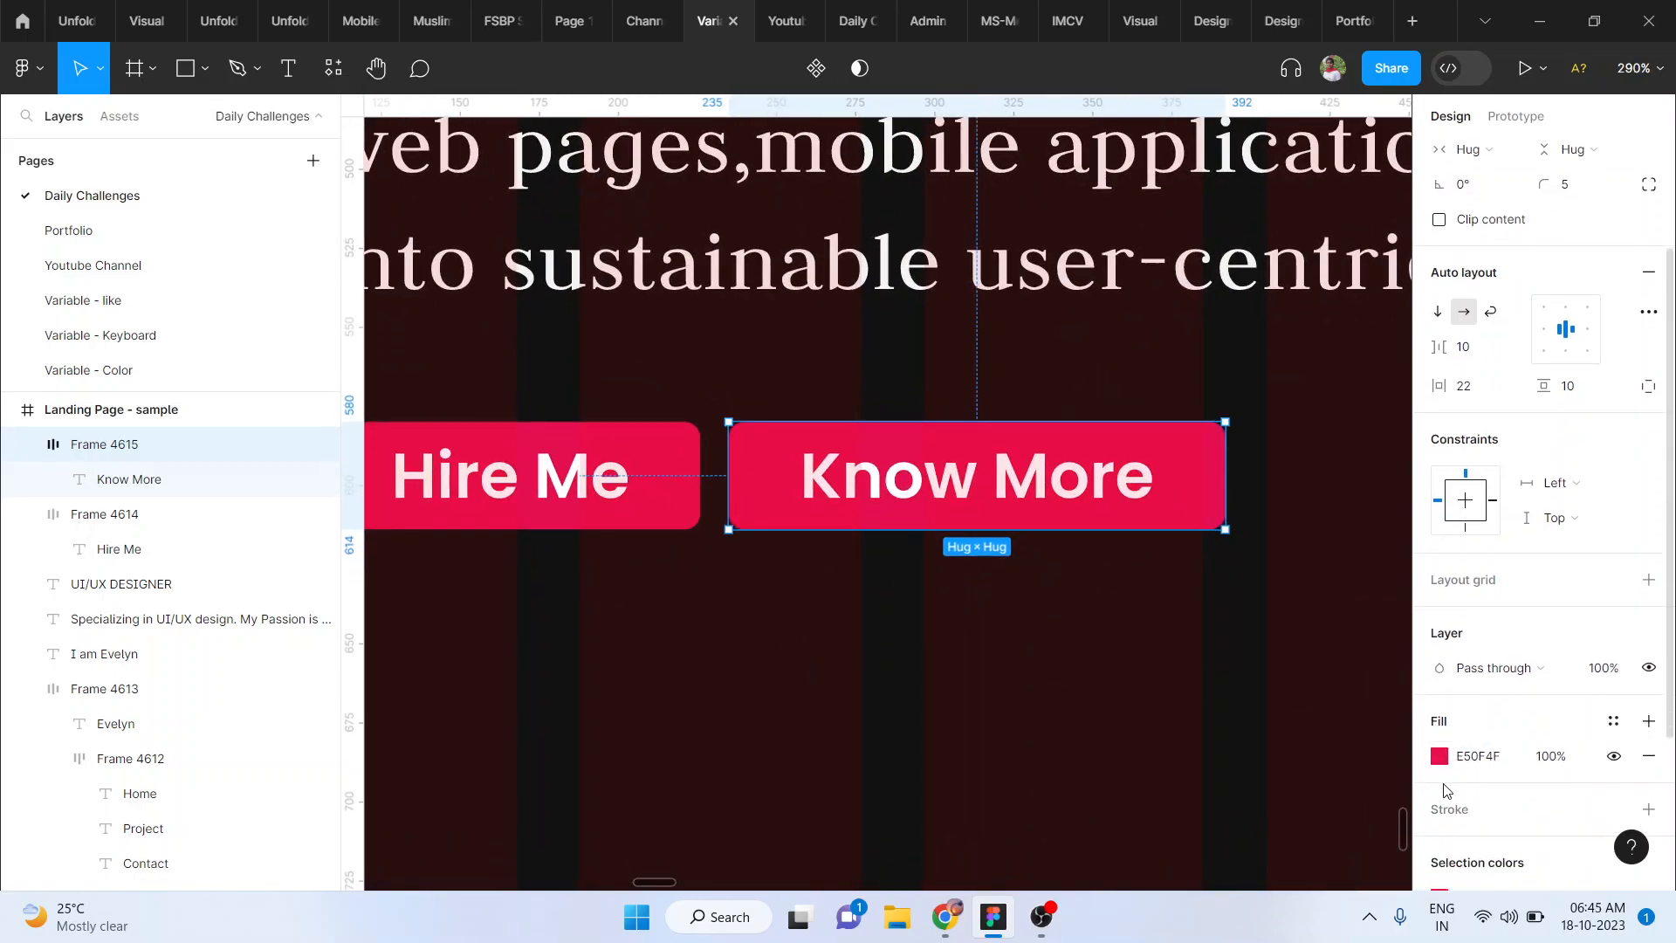
click(1648, 808)
key(i)
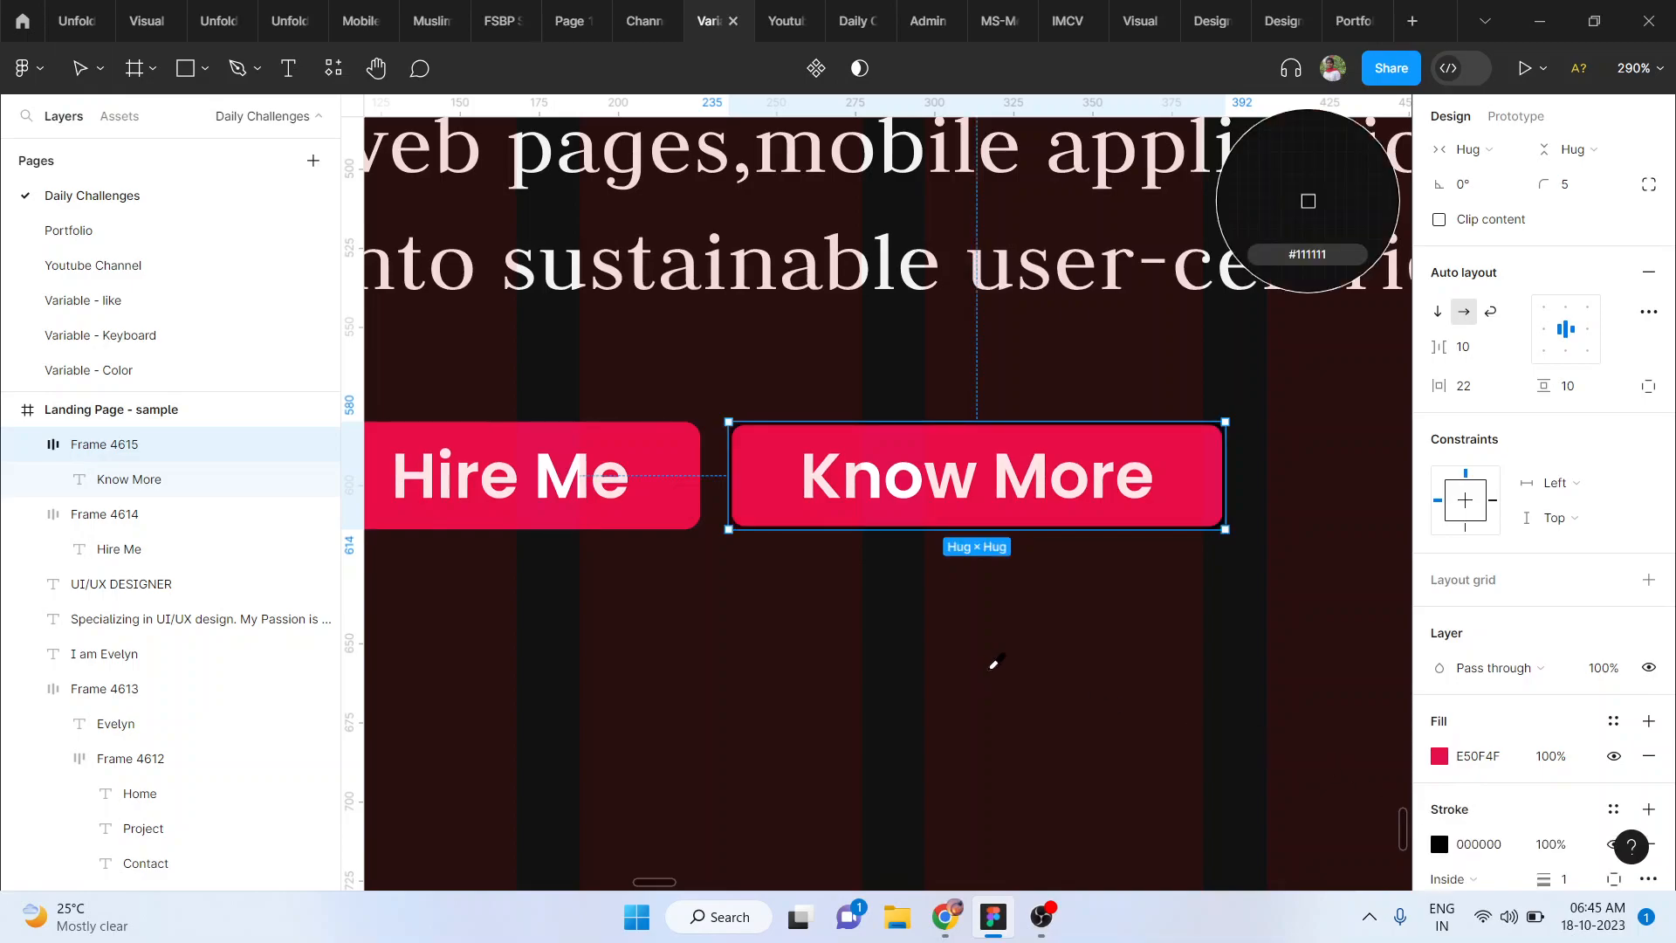
key(Escape)
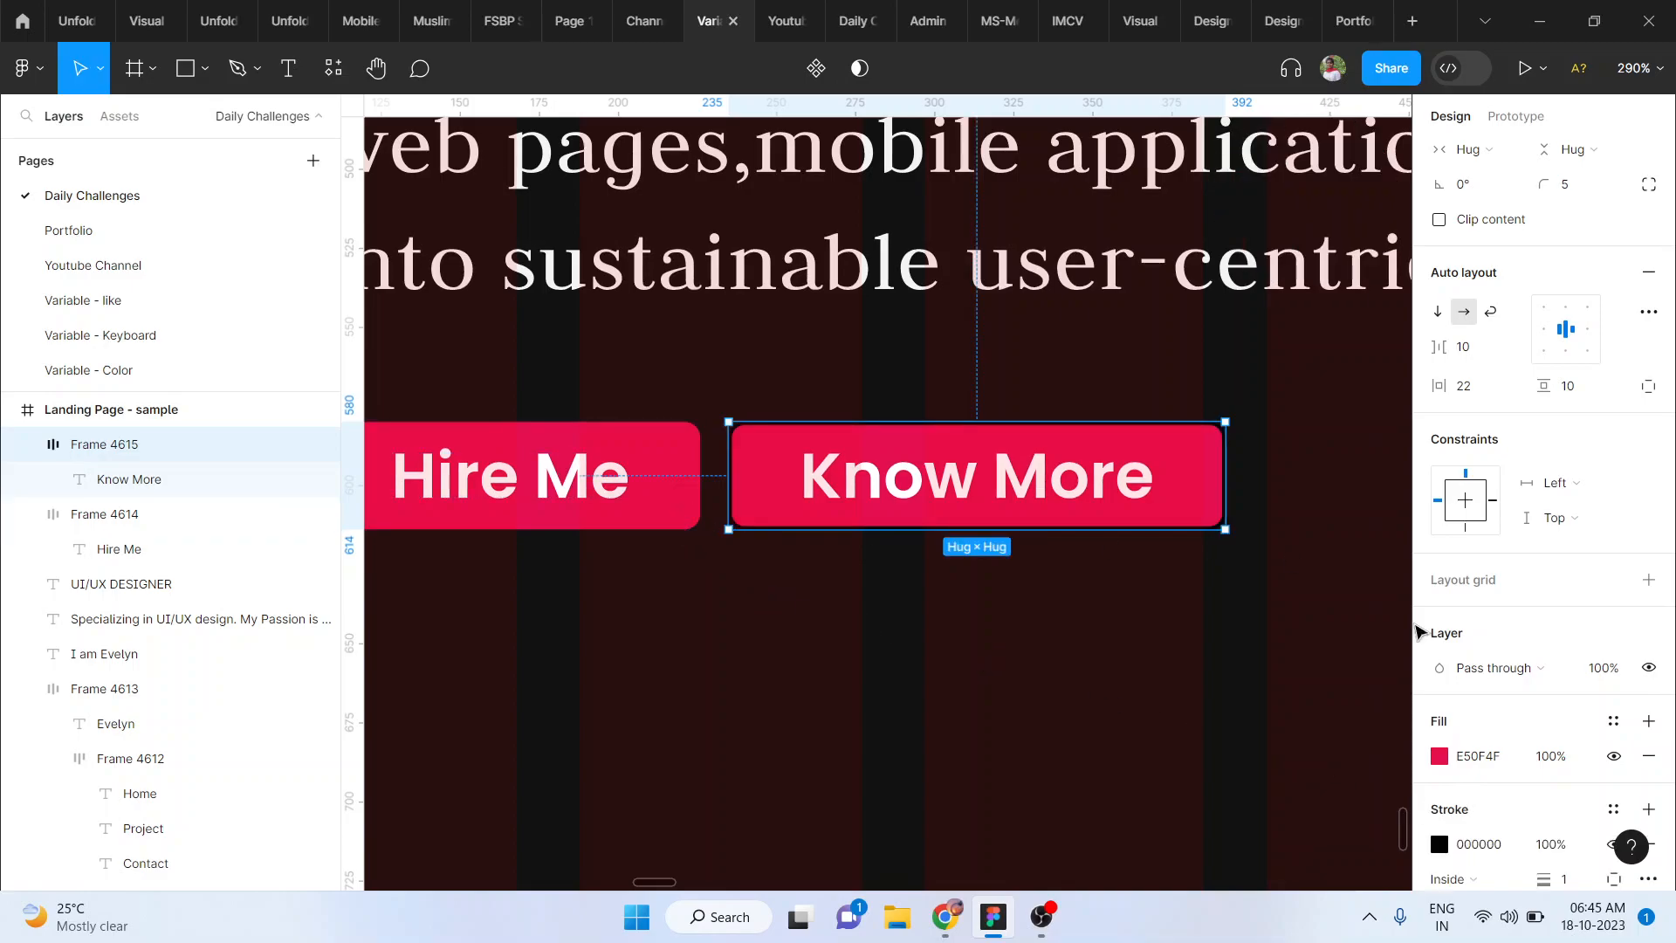
click(1612, 756)
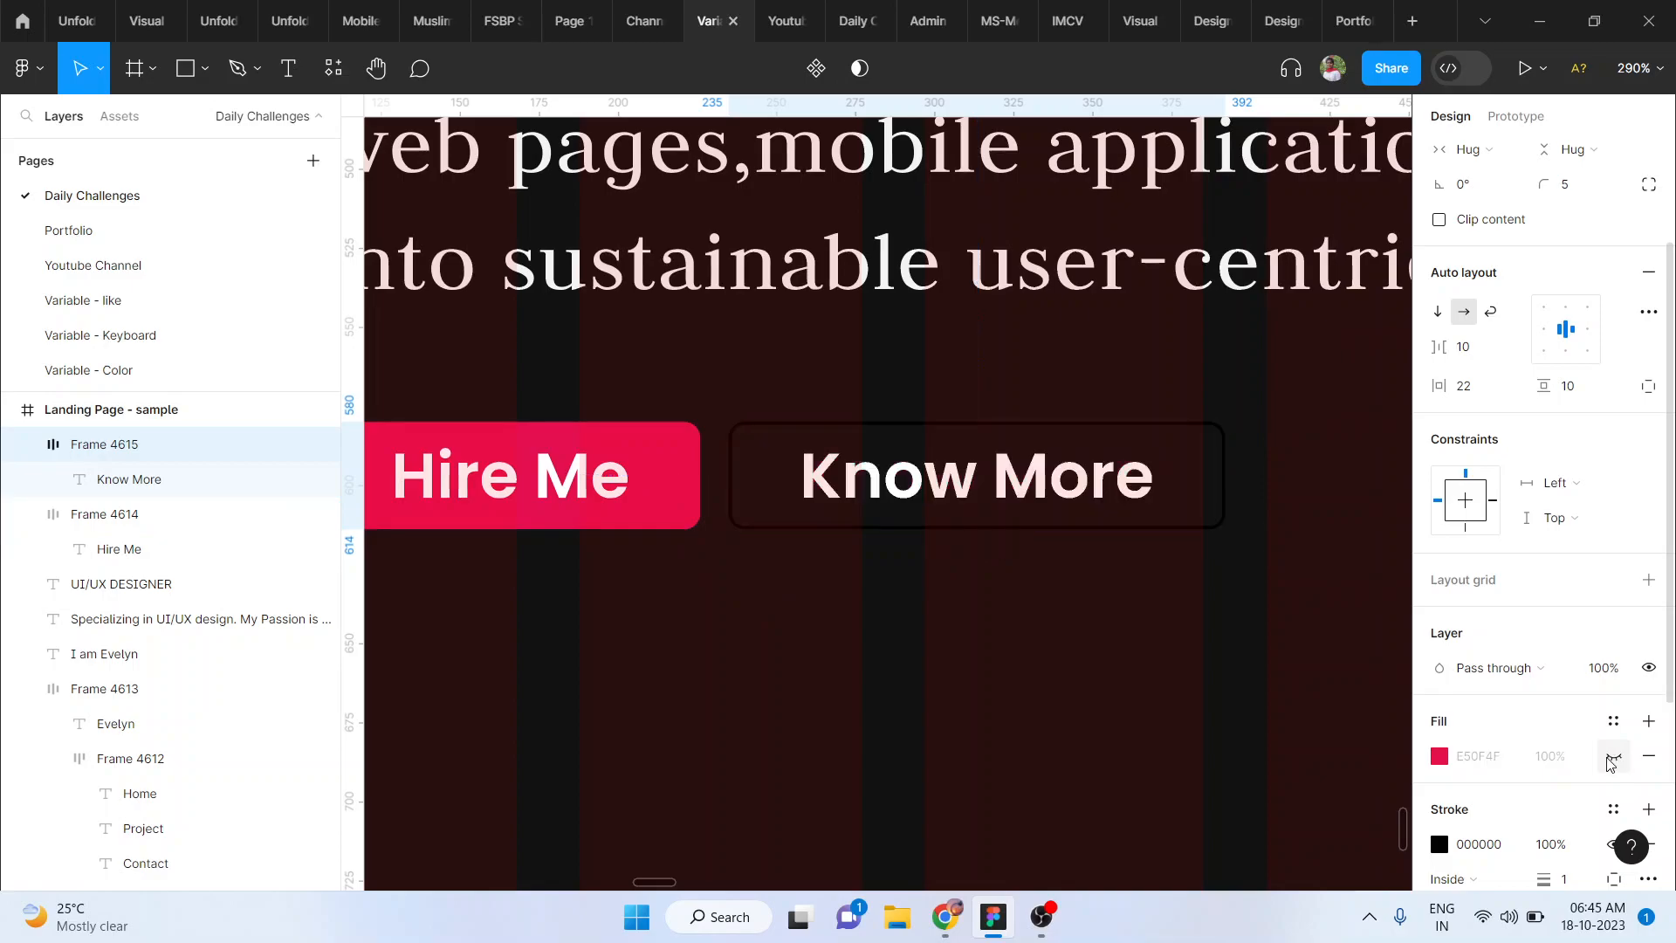
Step: Set the font size of the "Know More" and "Hire Me" button labels to 18
scroll(1201, 548, down, 5)
click(1115, 504)
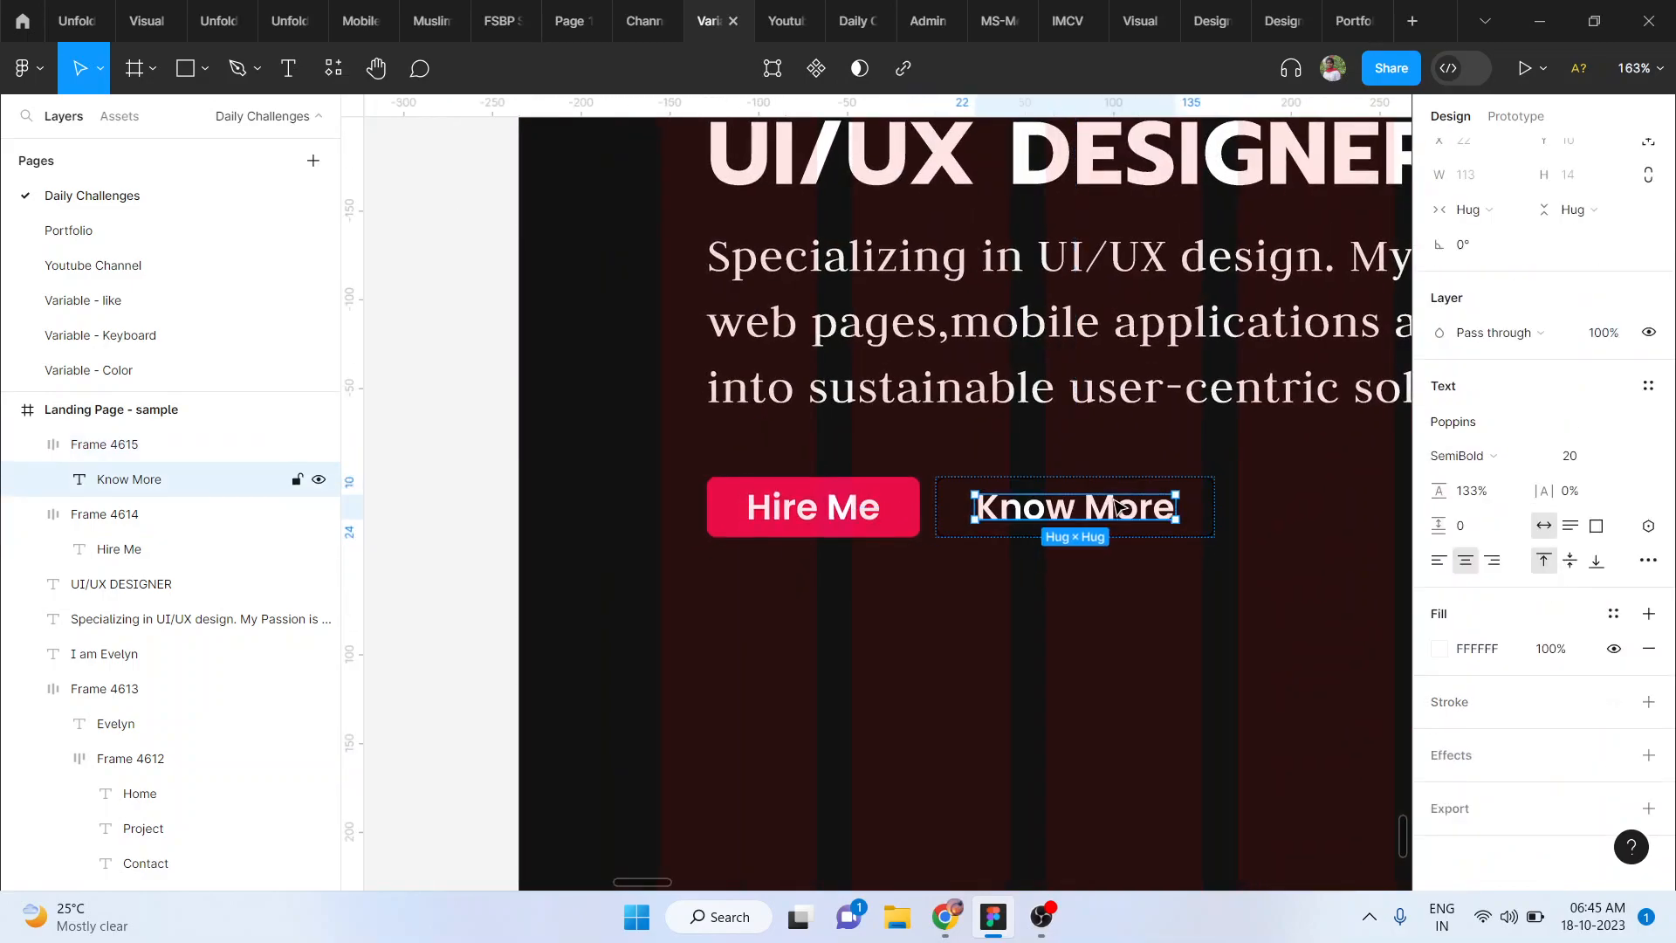
click(1590, 463)
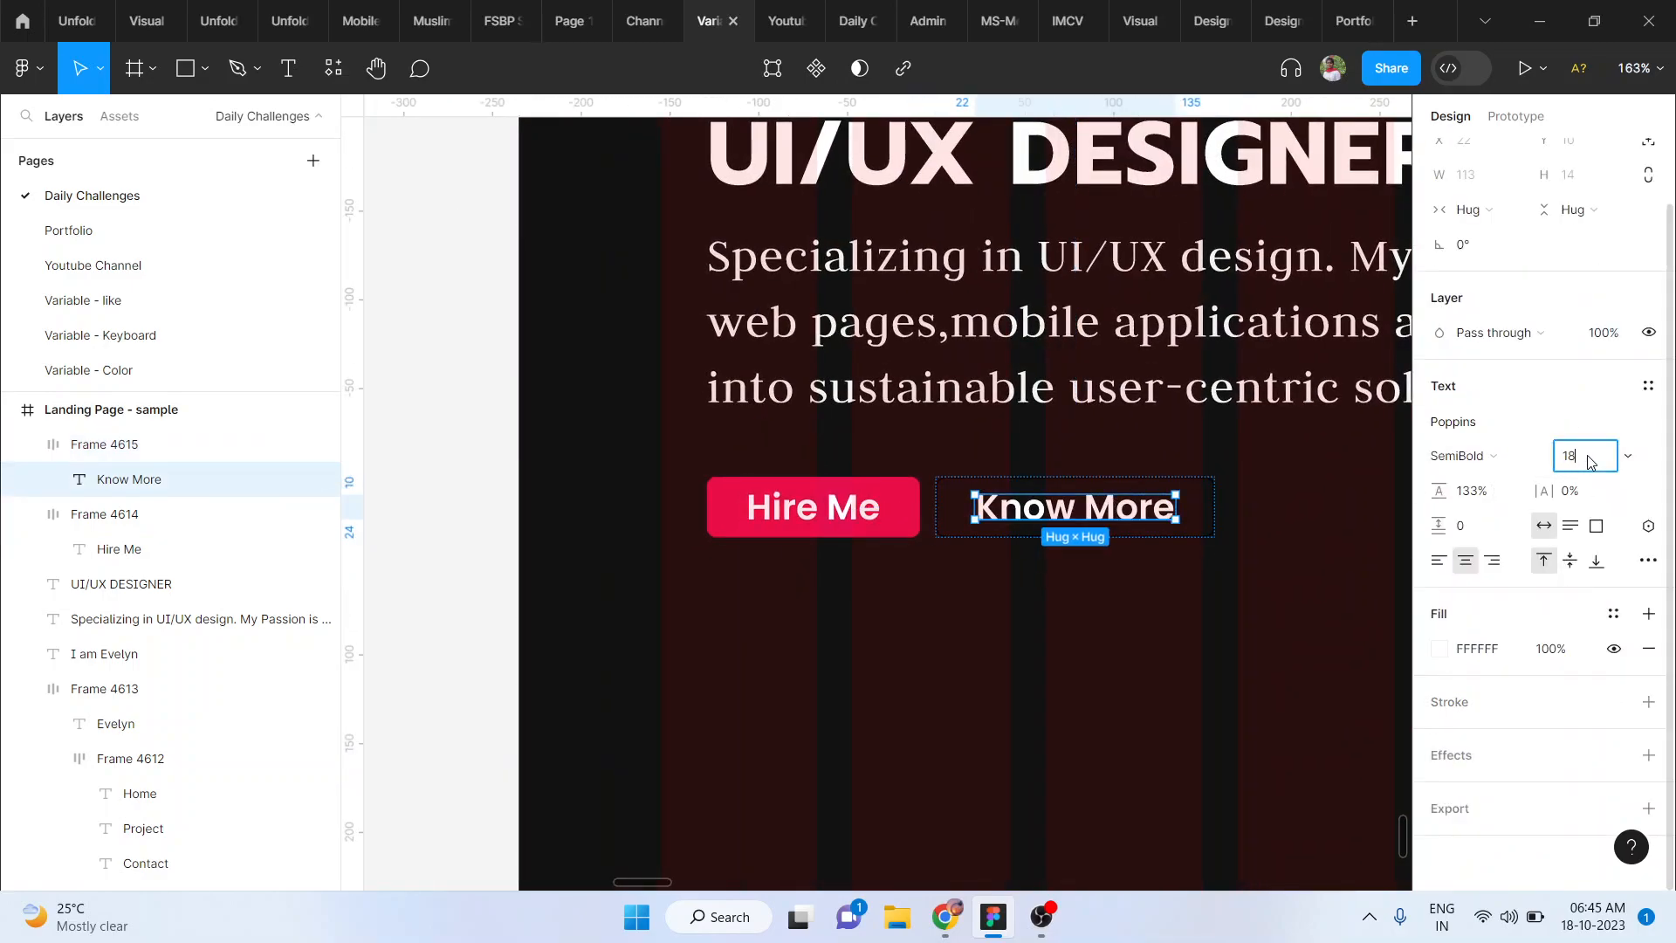
key(Return)
click(825, 519)
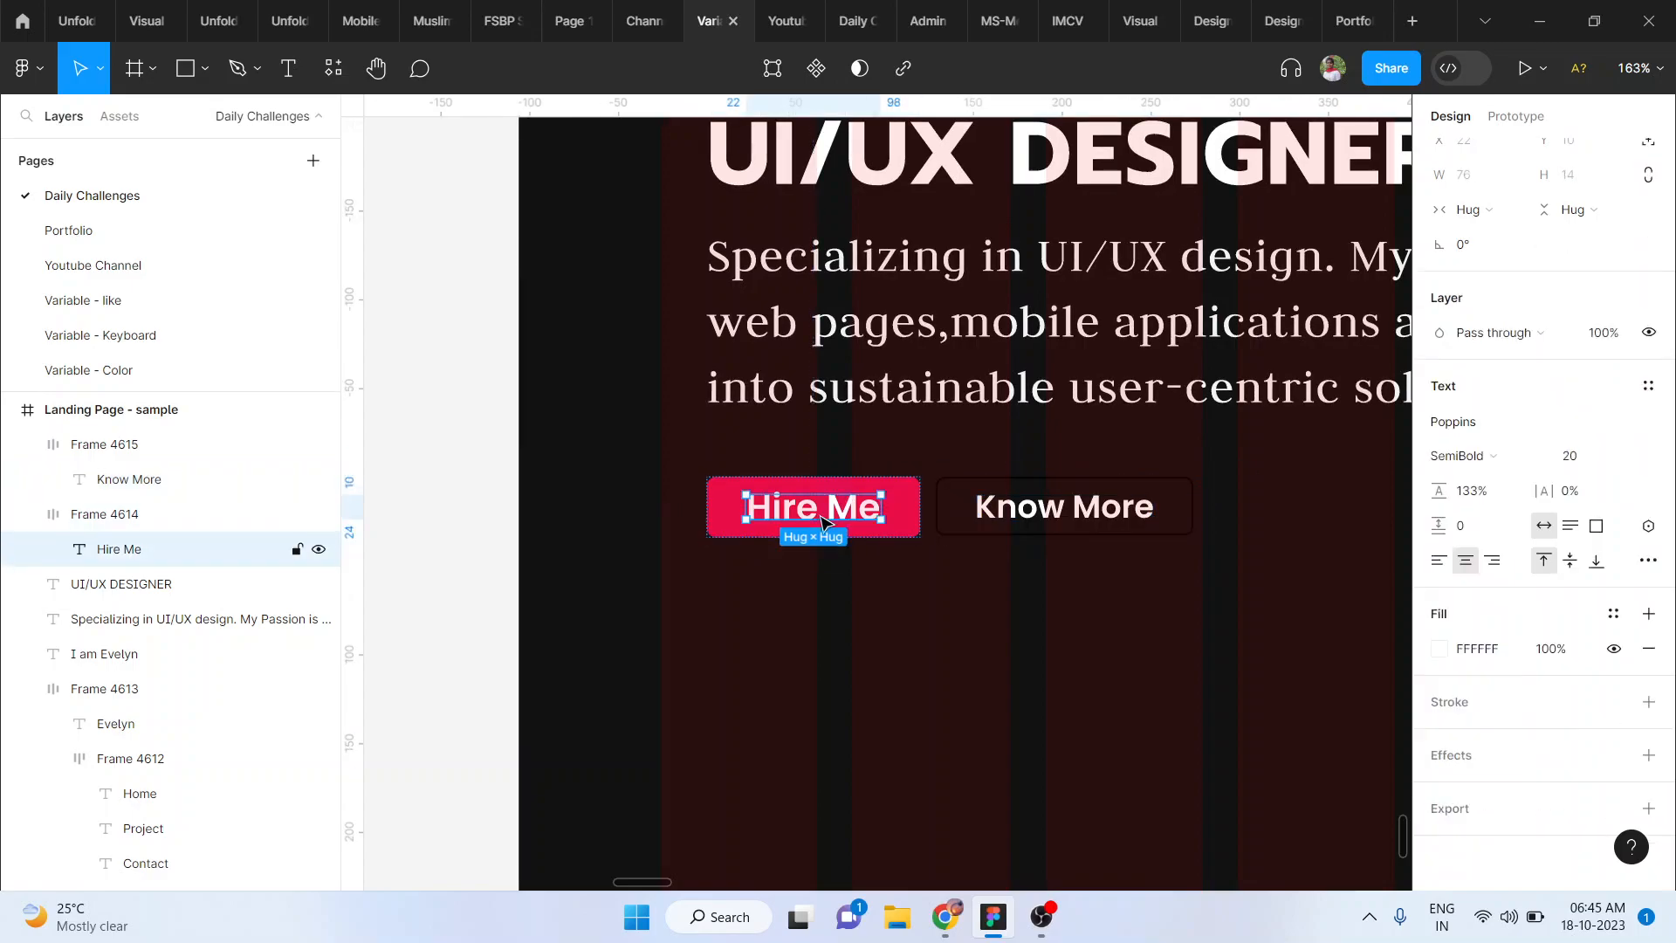
click(1584, 461)
text(1)
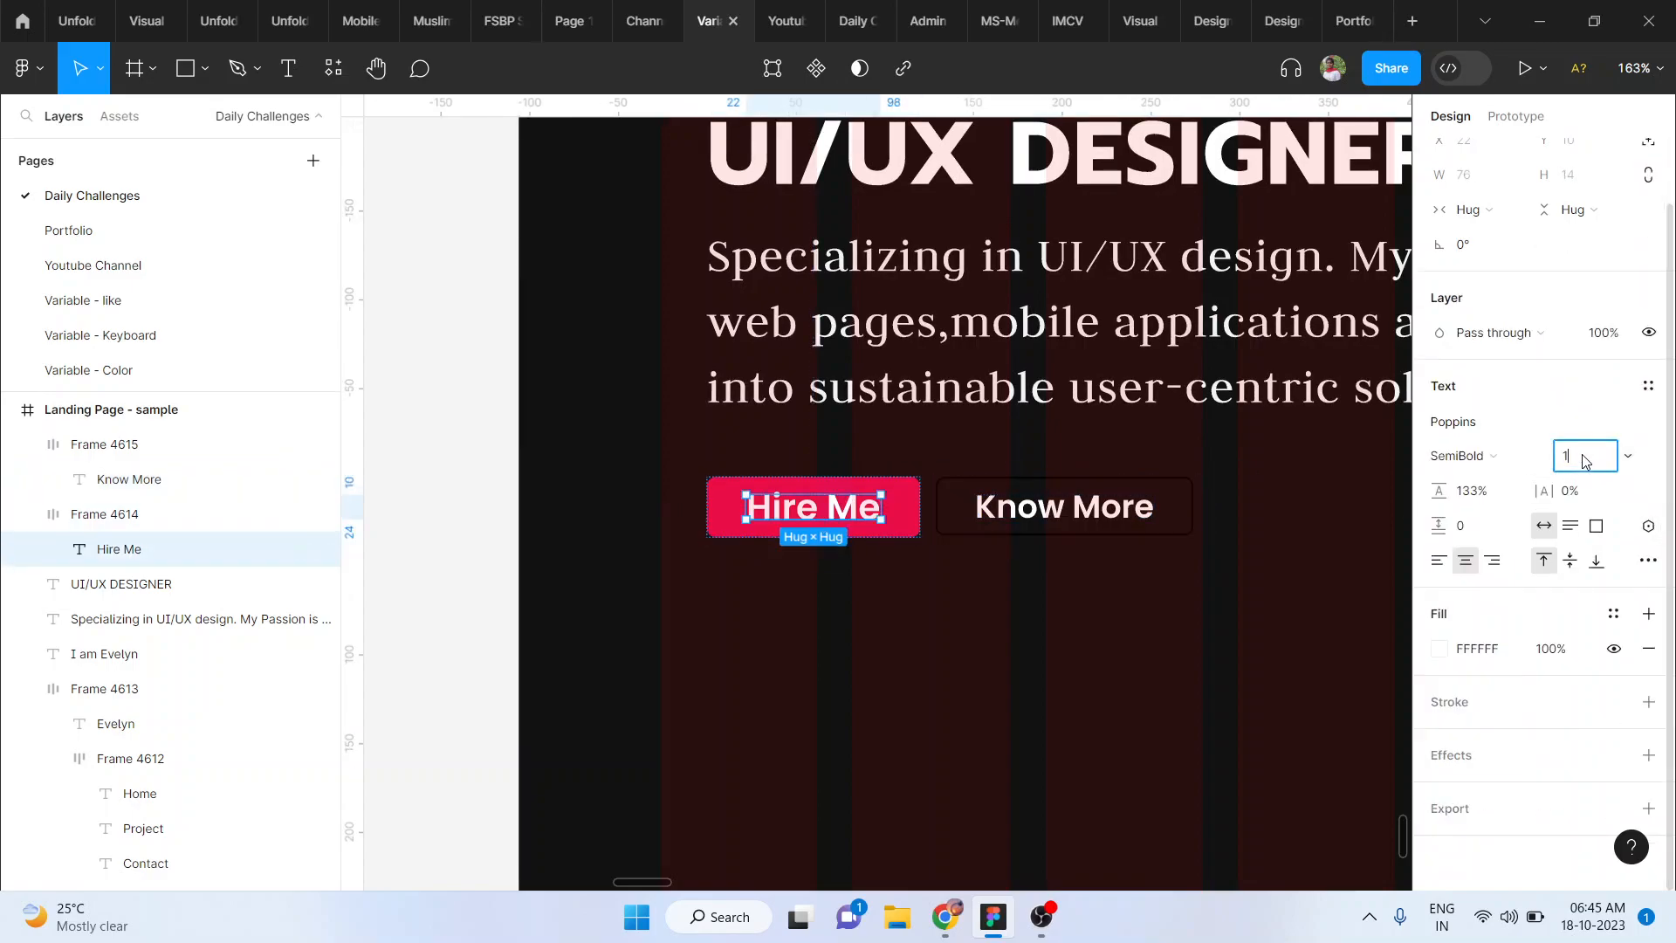
text(8)
key(Return)
click(1153, 587)
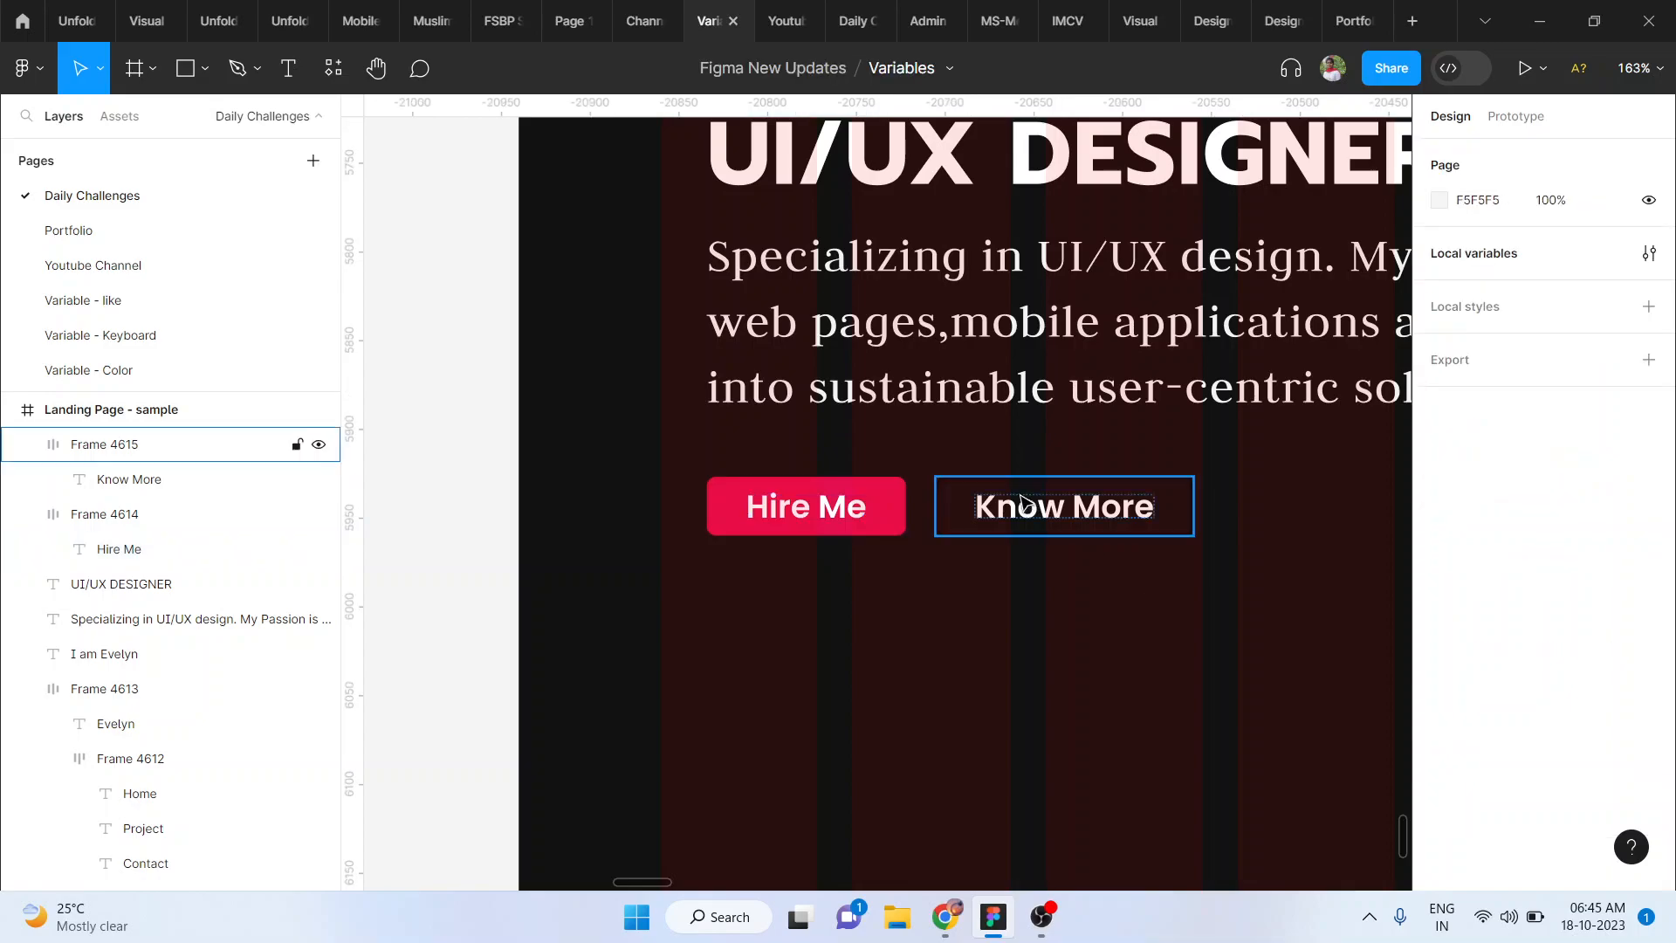
Step: Recolor the "Know More" button's stroke by sampling the red of the "Hire Me" button
click(1012, 495)
key(i)
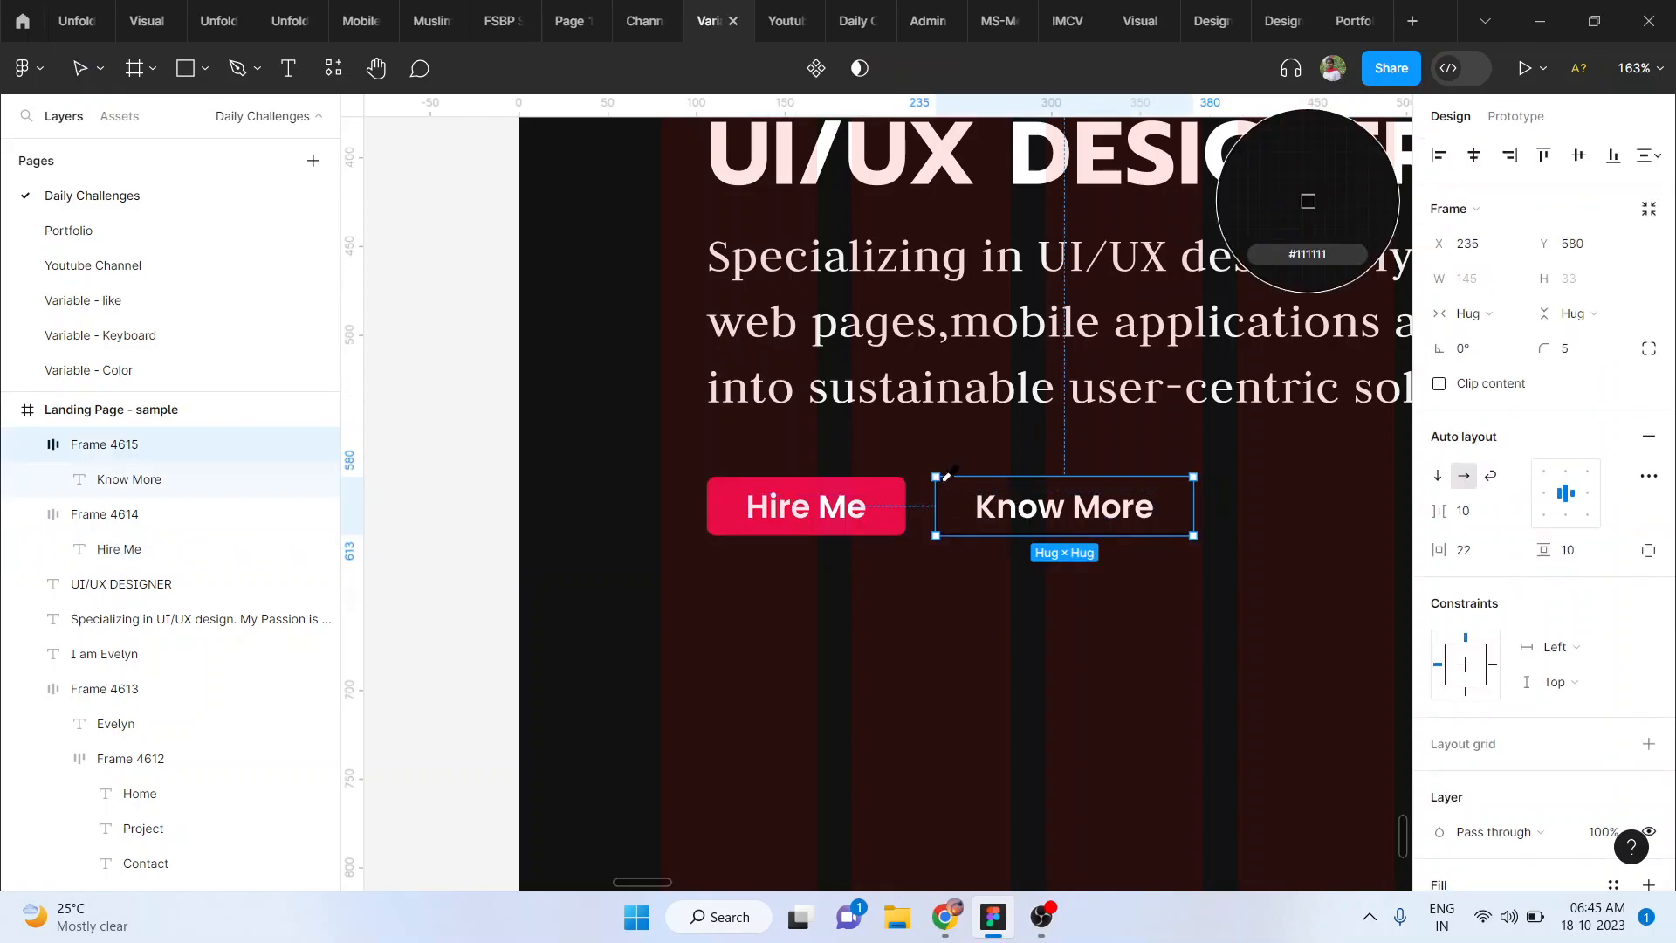
key(Escape)
click(1191, 660)
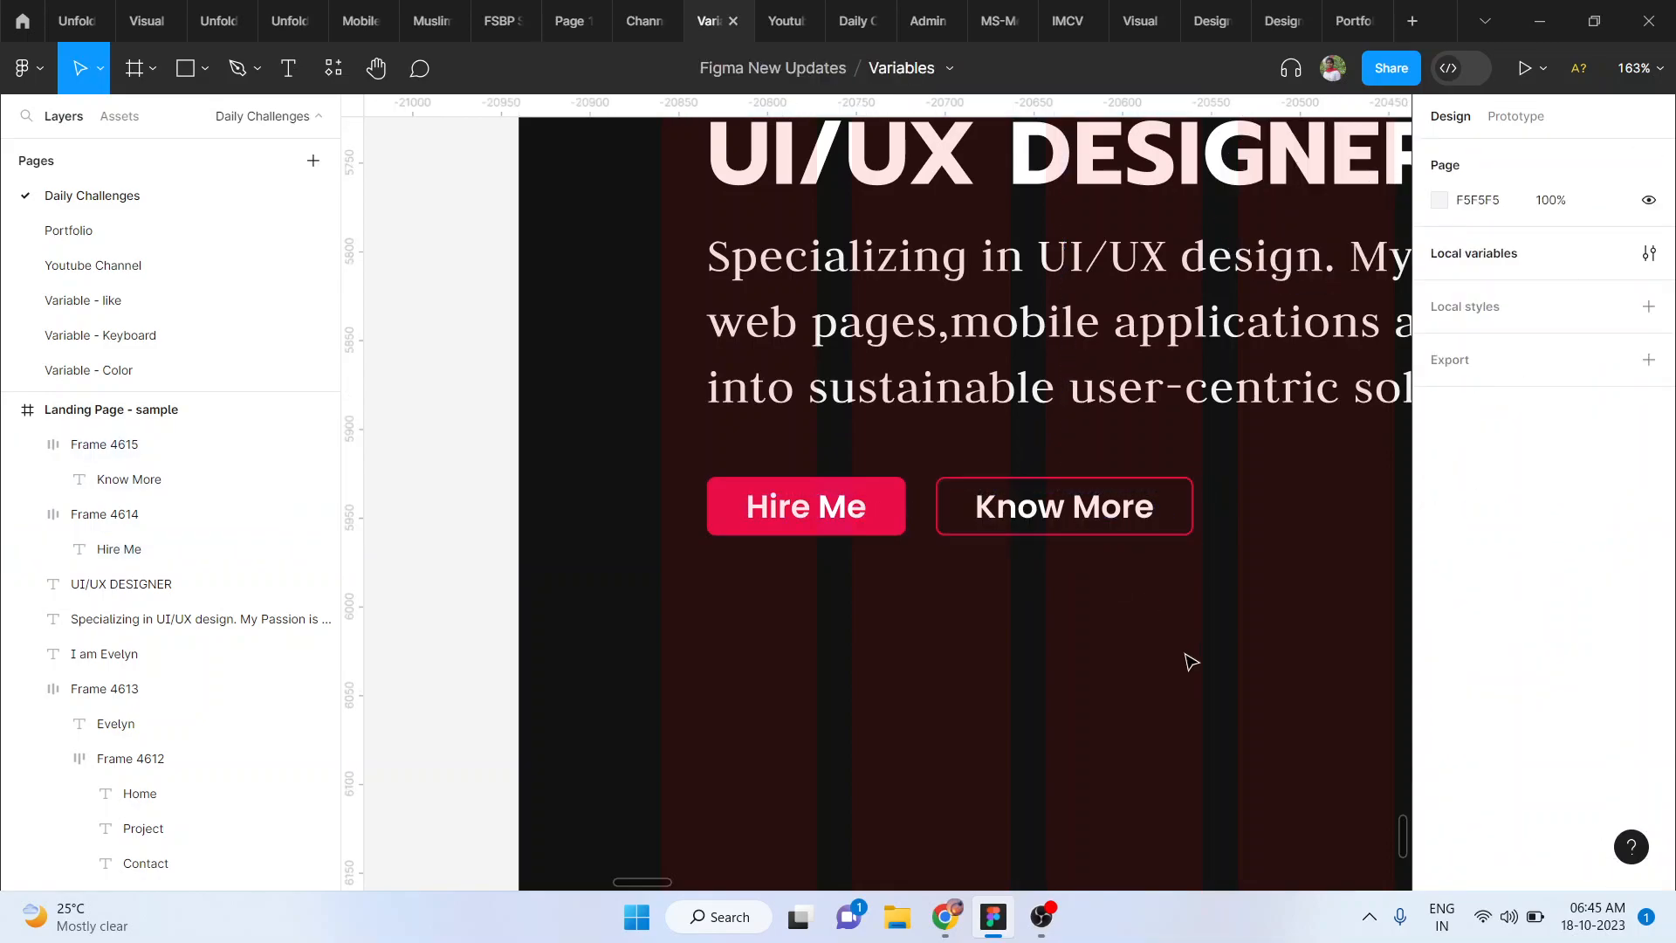
scroll(1191, 661, right, 2)
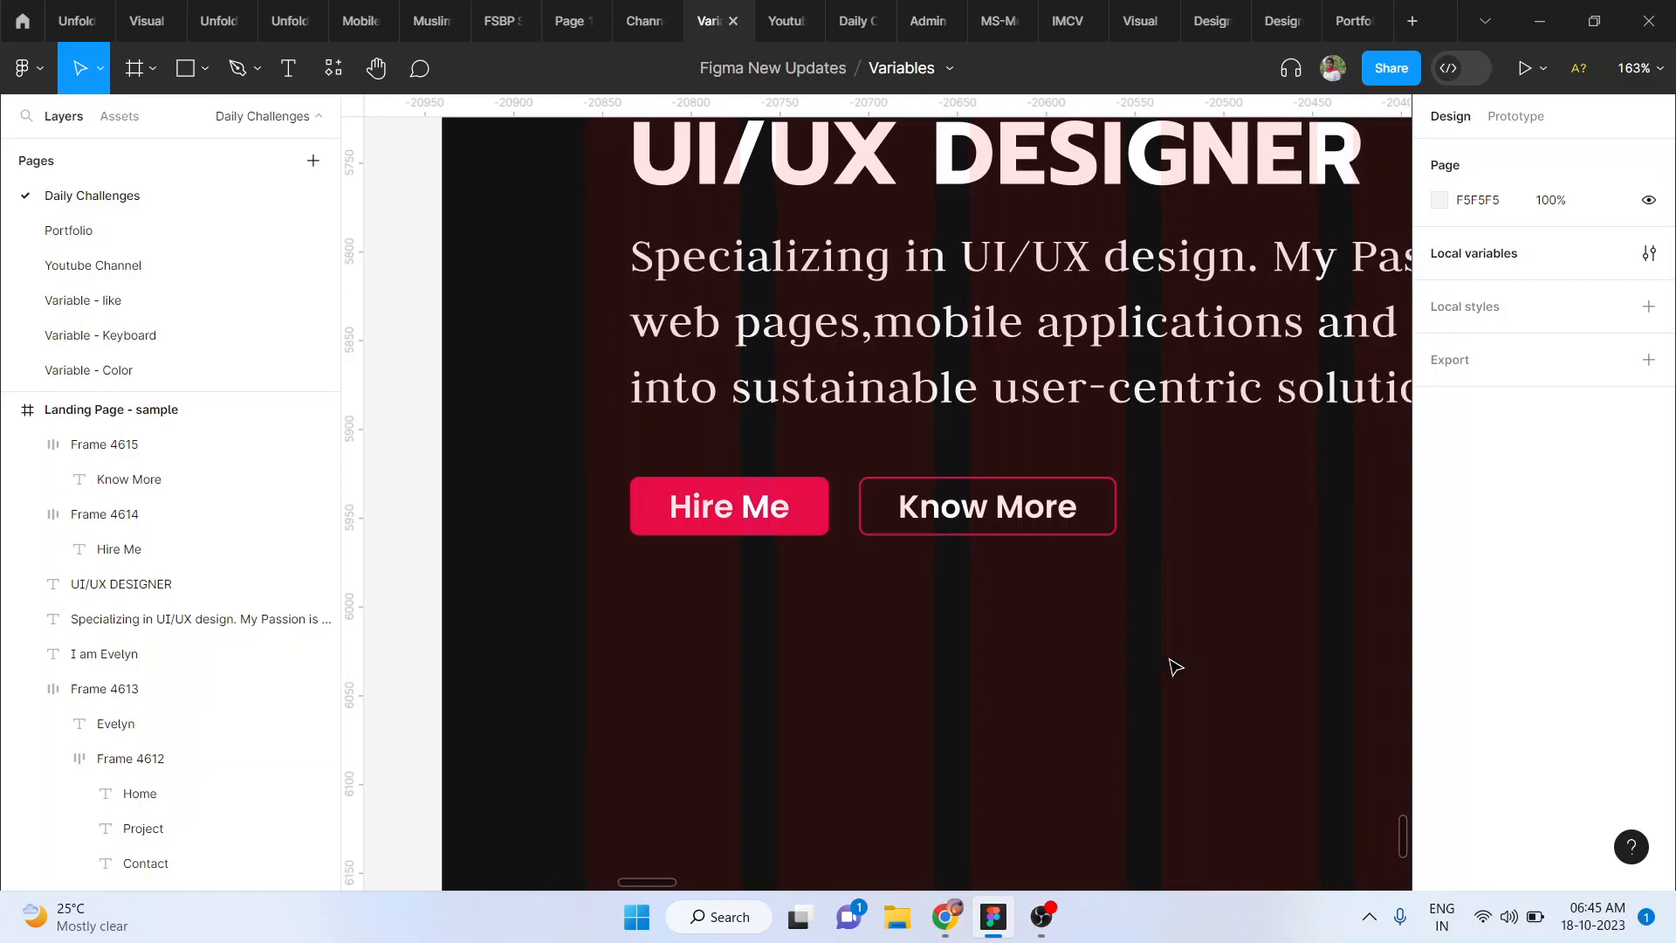
Step: Set the corner radius of both the "Hire Me" and "Know More" buttons to 4
click(1051, 528)
shift+click(806, 503)
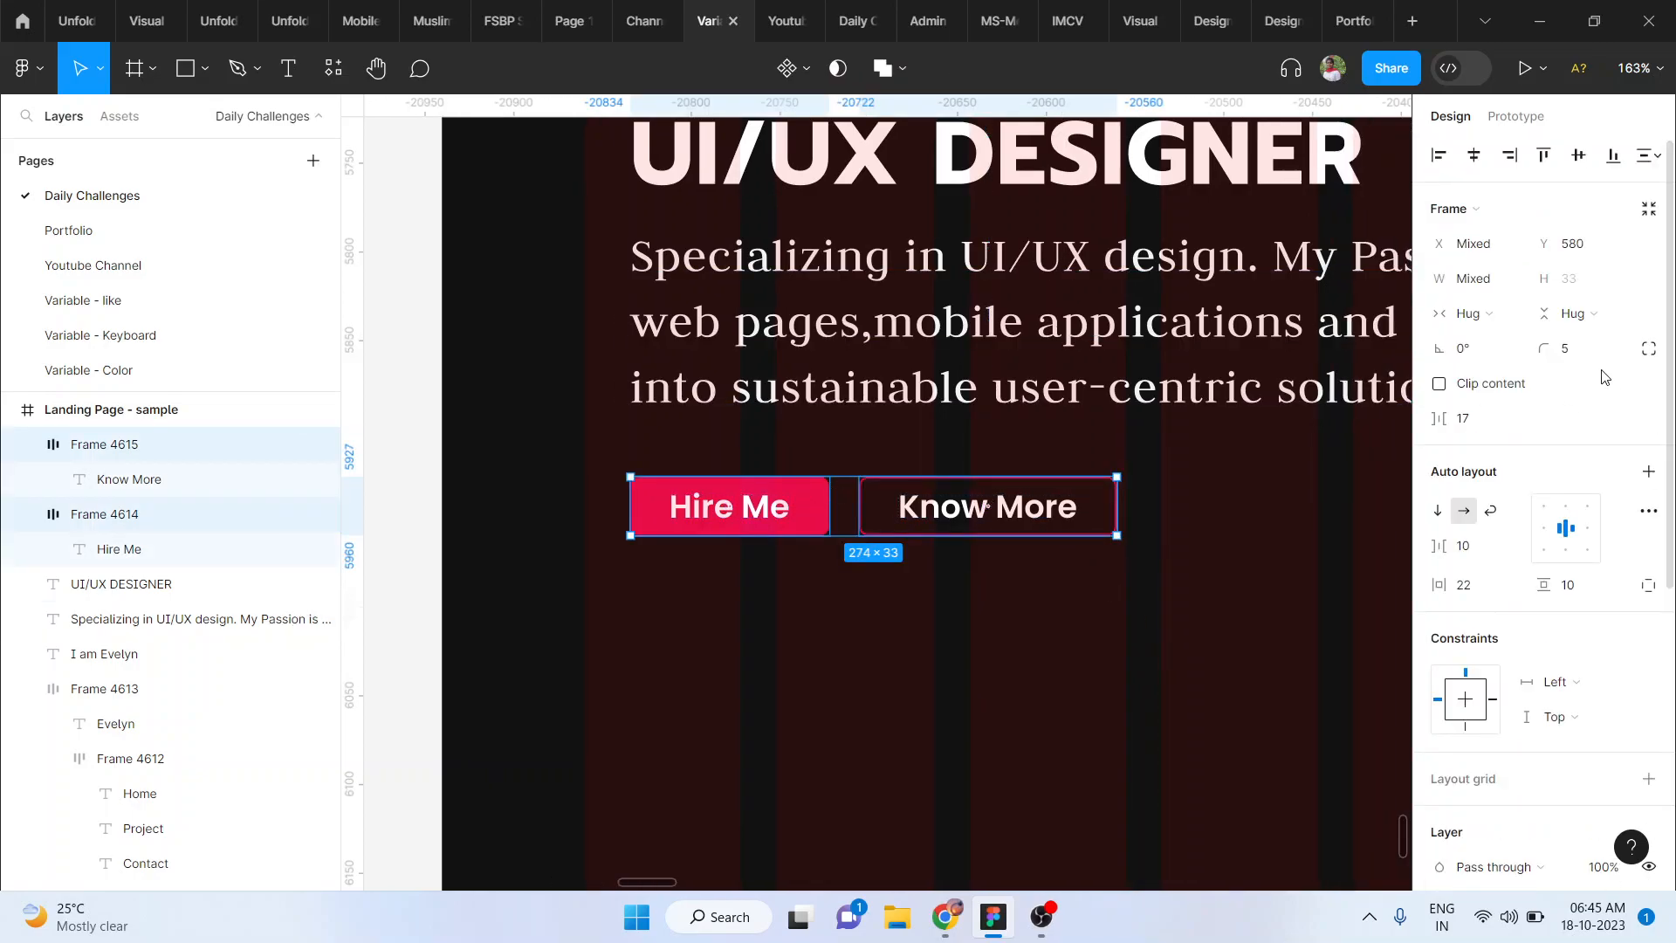
text(4)
key(Return)
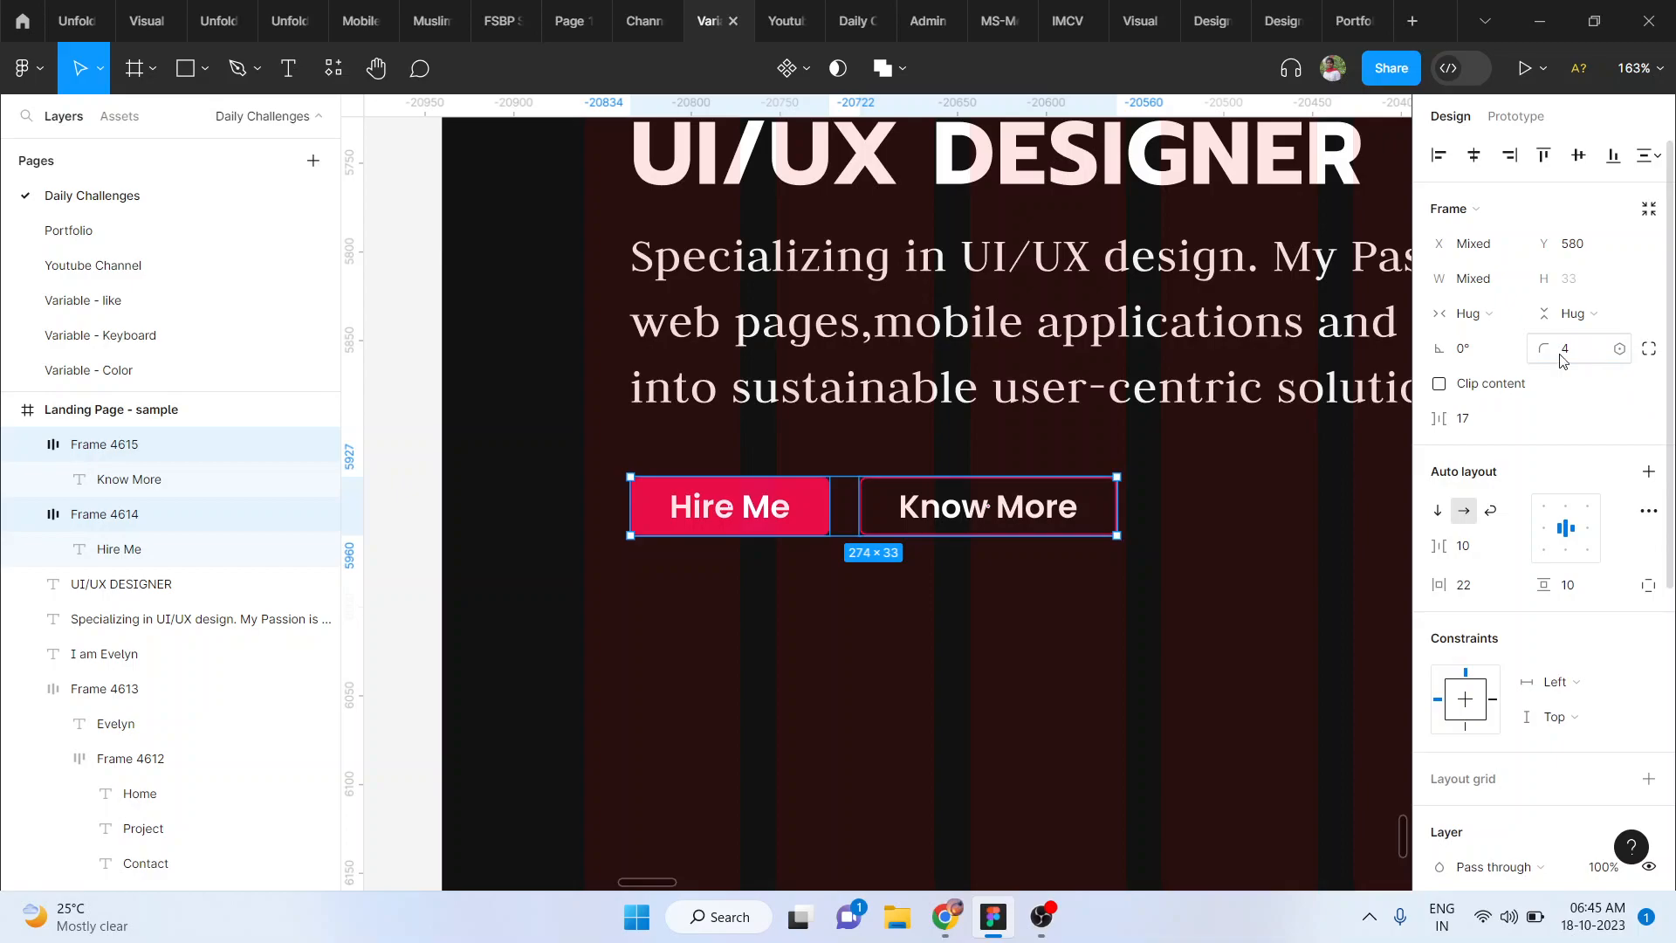
click(1109, 615)
Step: Move the "I am Evelyn" greeting to X 106, Y 328, above the heading
scroll(1109, 615, down, 5)
scroll(1109, 615, right, 3)
scroll(1115, 624, up, 3)
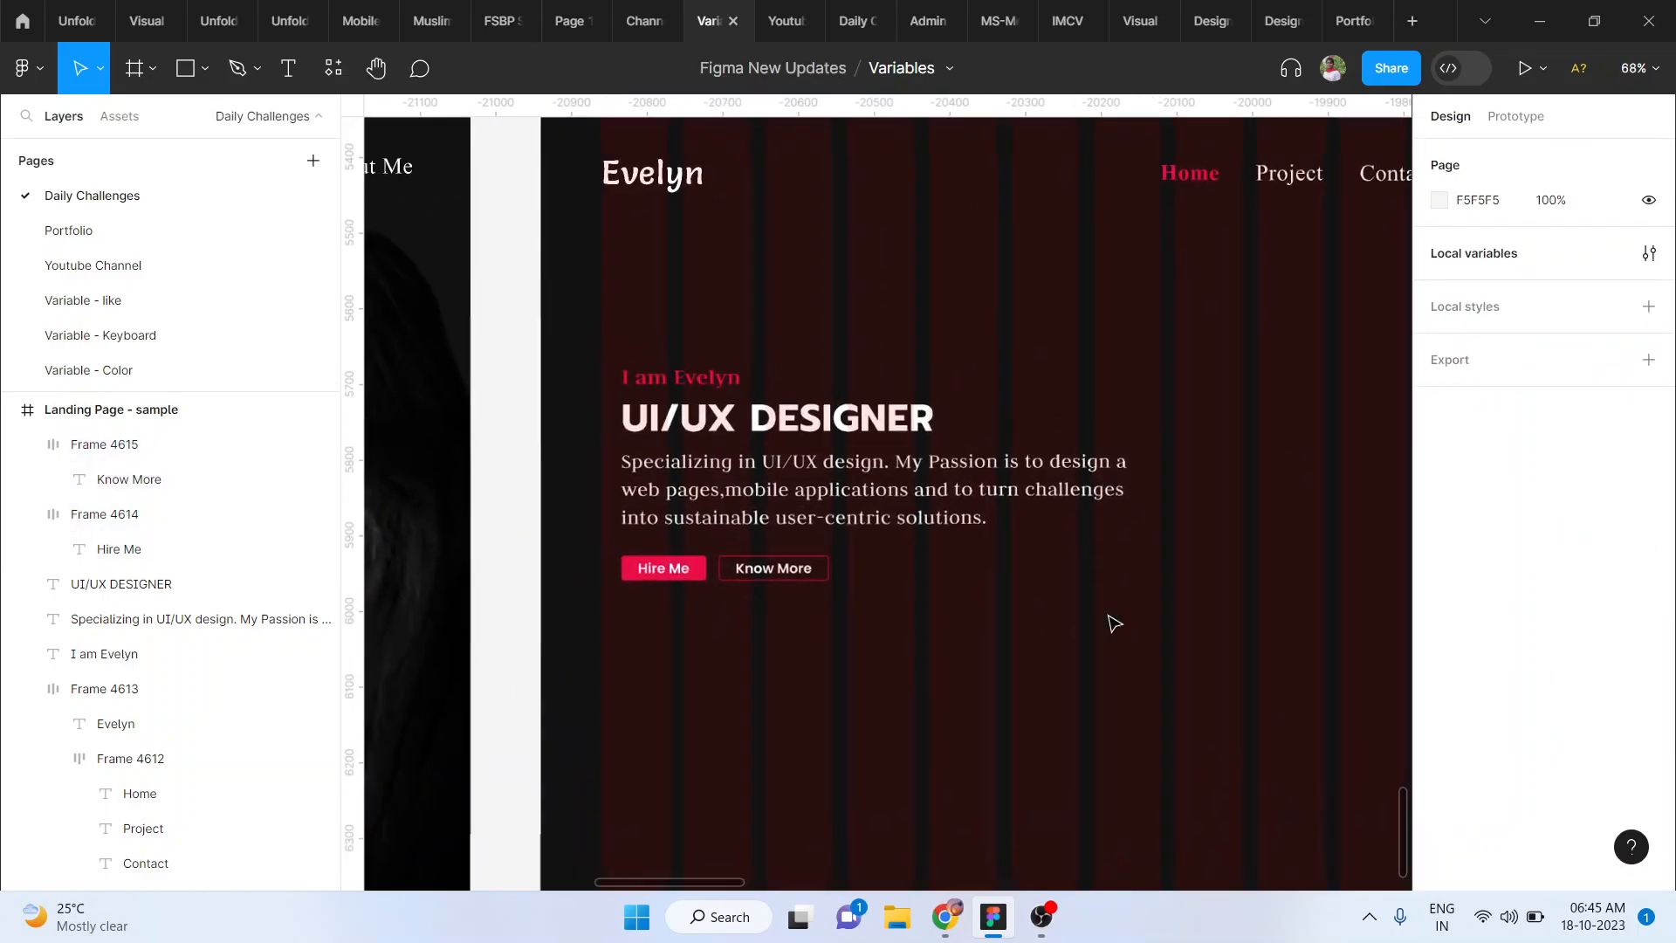
click(646, 374)
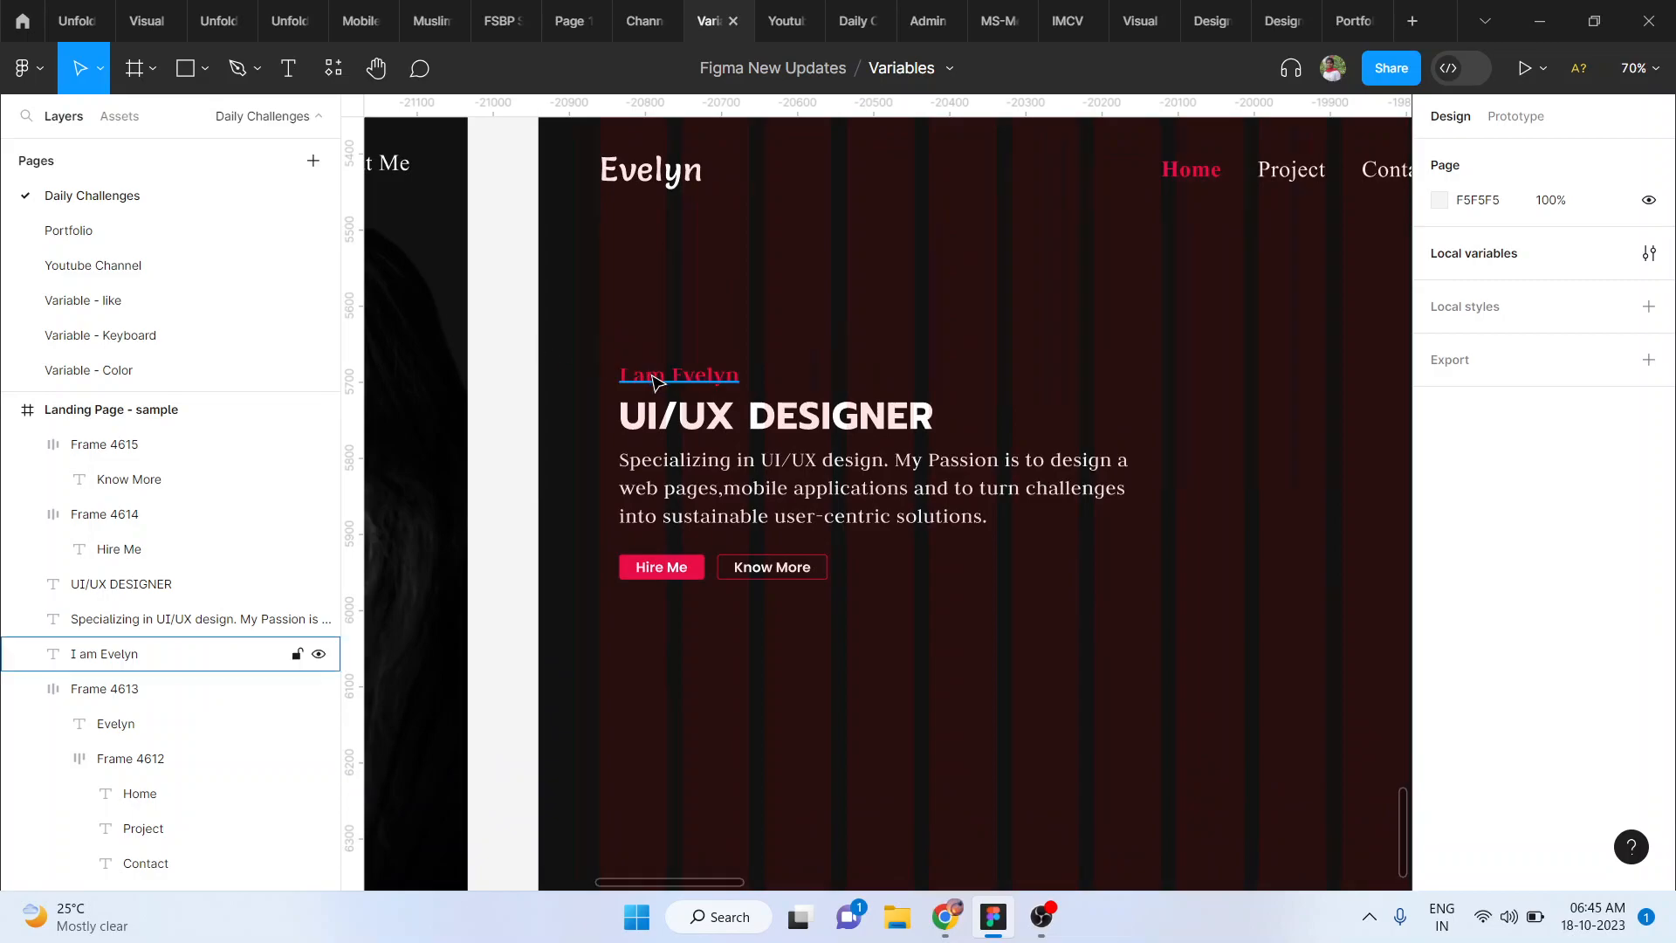
scroll(650, 377, up, 5)
drag(652, 381, 660, 369)
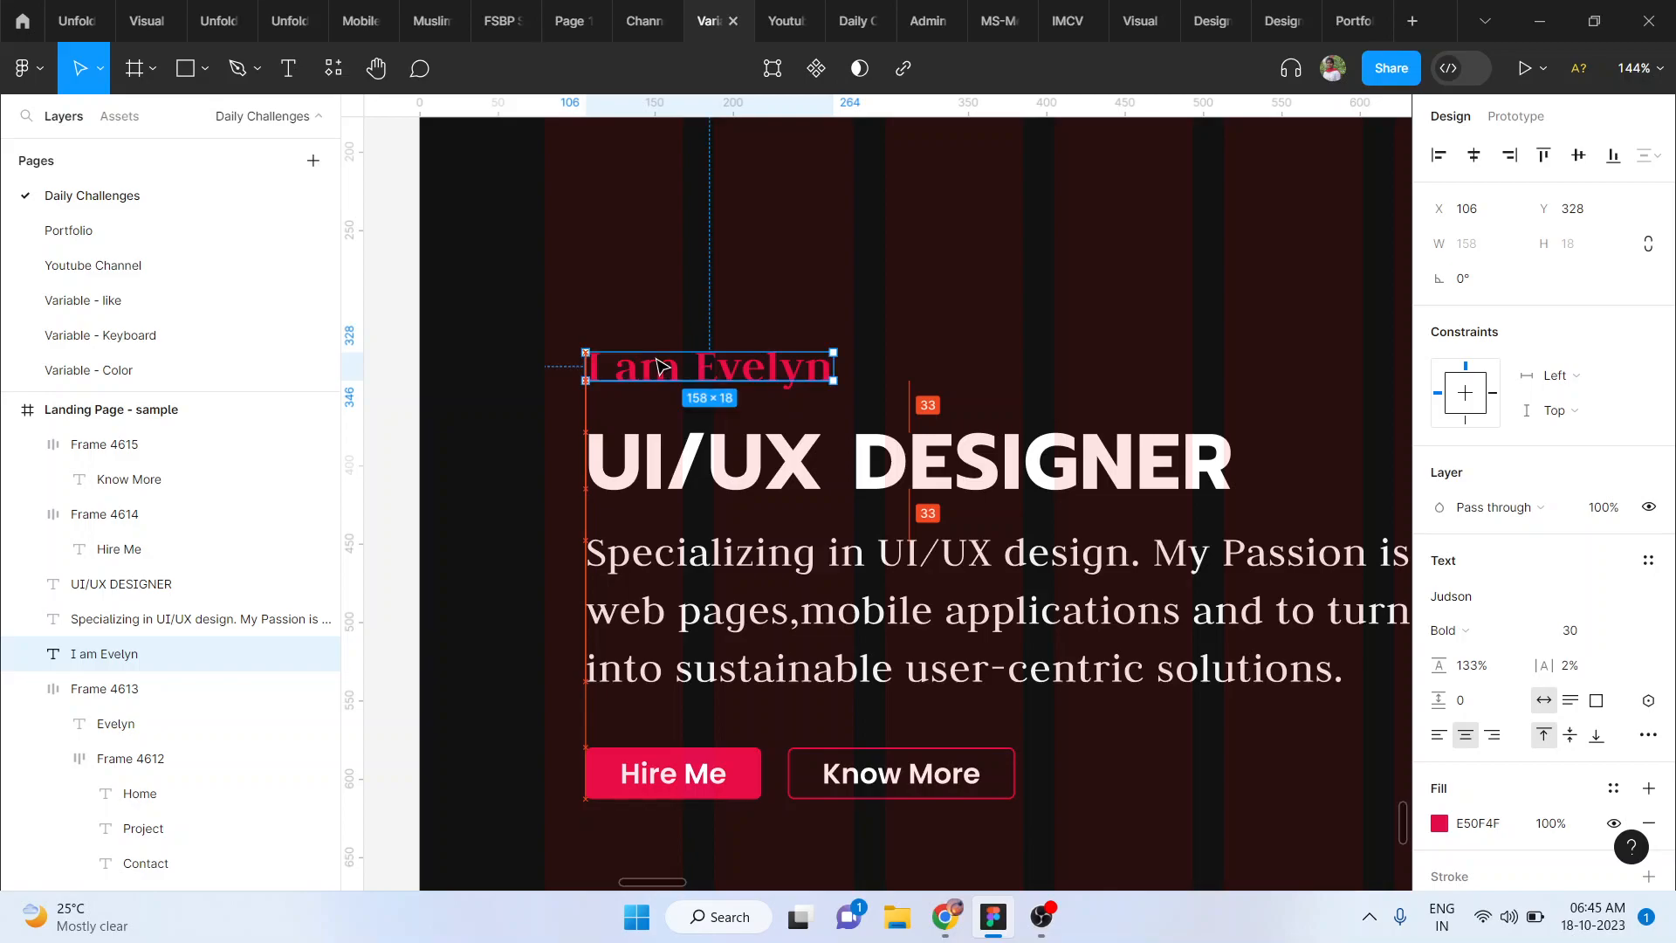
Step: Move the "UI/UX DESIGNER" heading up to Y 373 and the description paragraph up to Y 445
click(679, 464)
drag(678, 464, 679, 457)
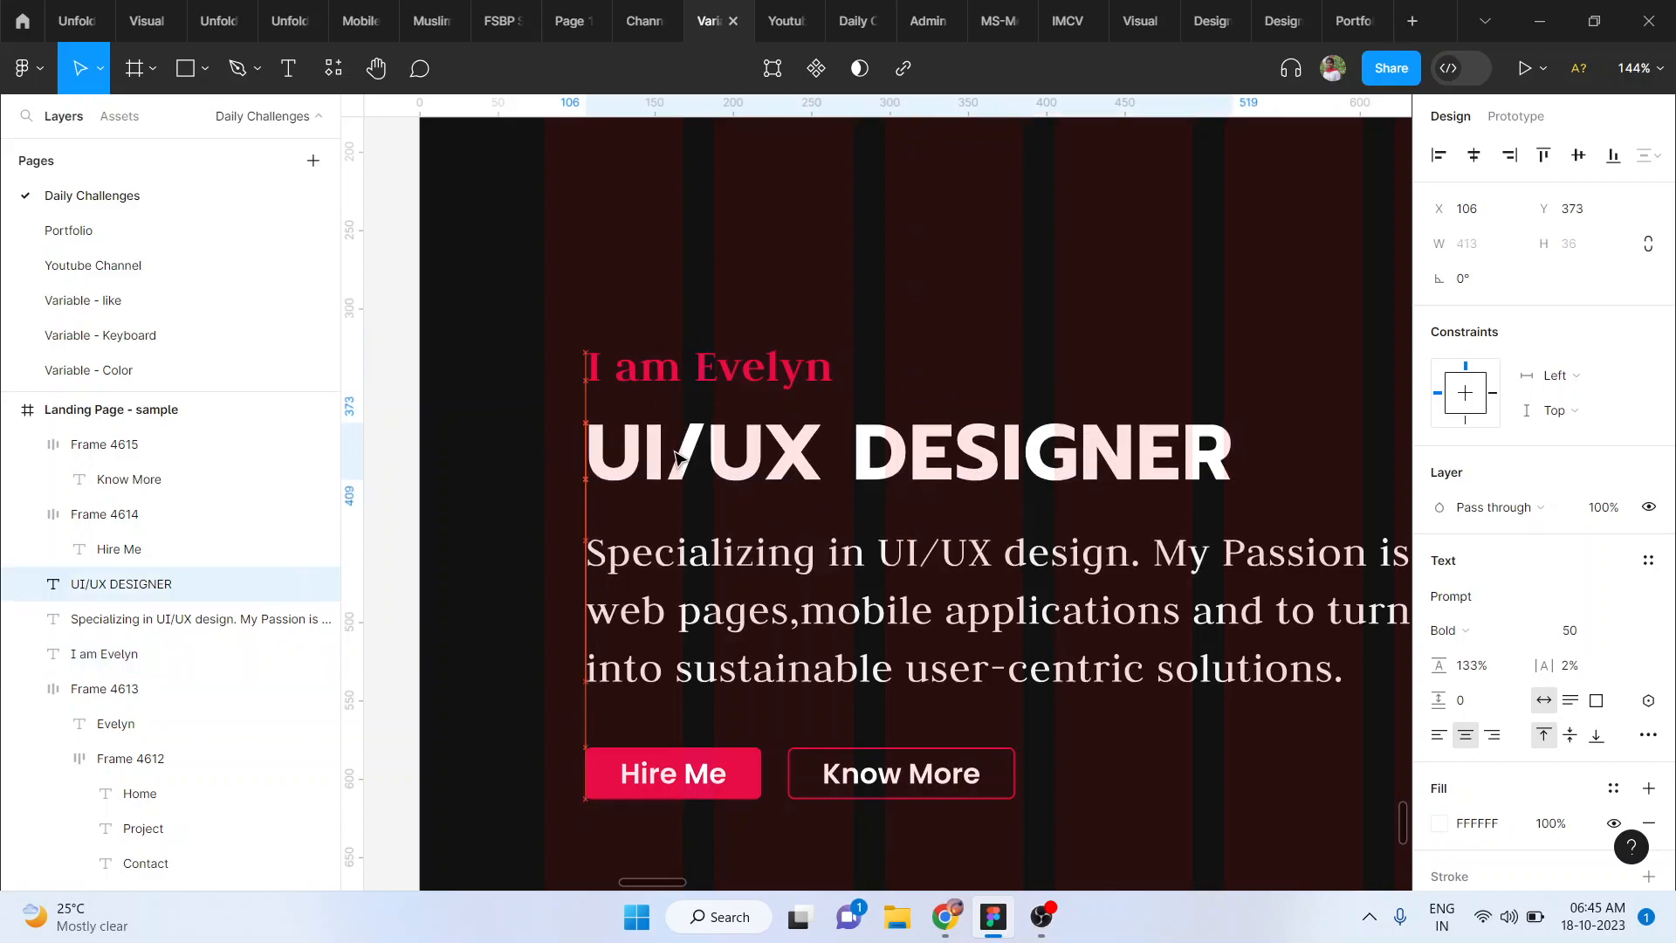
drag(847, 567, 847, 563)
Step: Set the "UI/UX DESIGNER" heading's font size to 60 and move it to X 106, Y 374
click(836, 428)
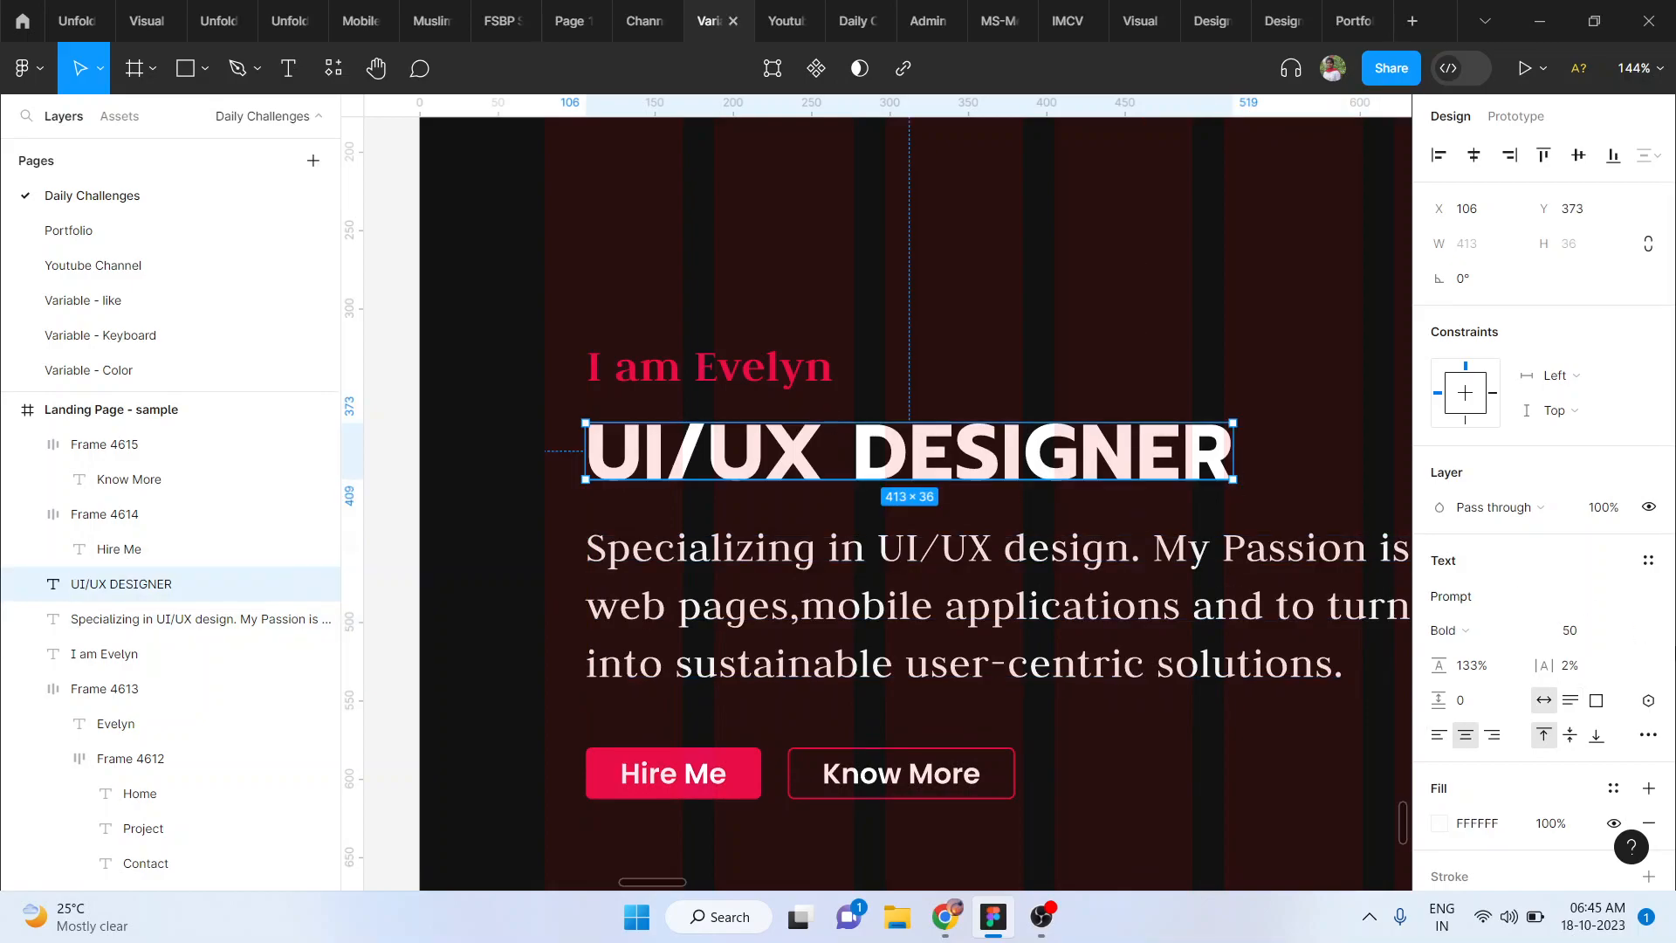
click(1598, 634)
text(60)
key(Return)
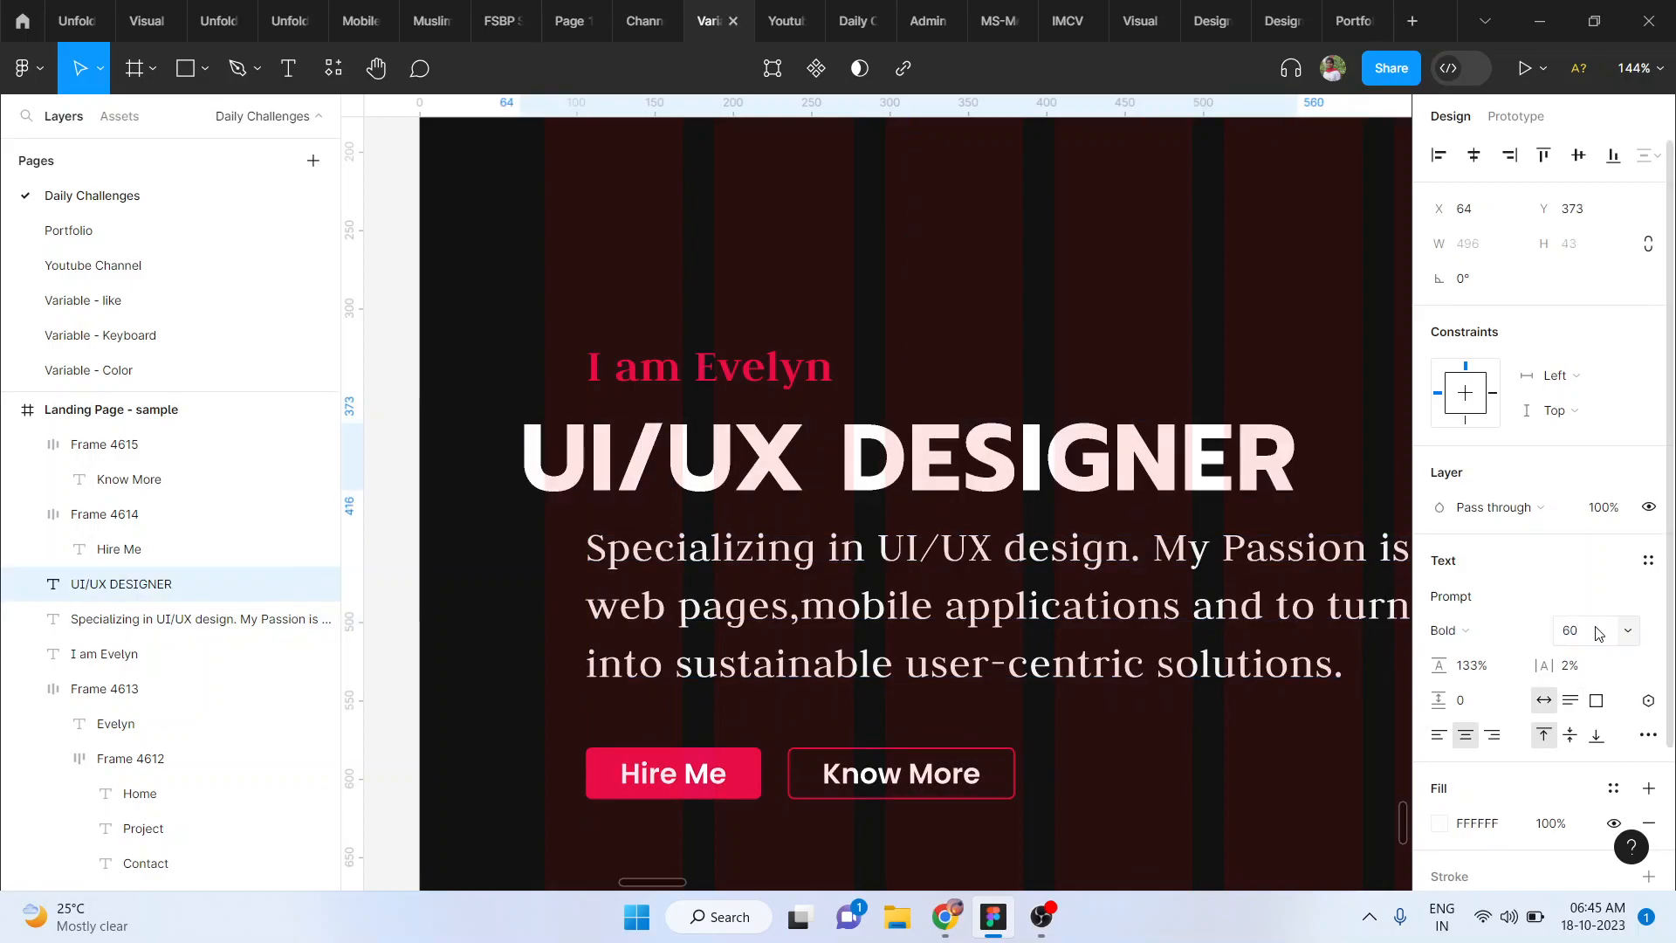
drag(623, 445, 689, 443)
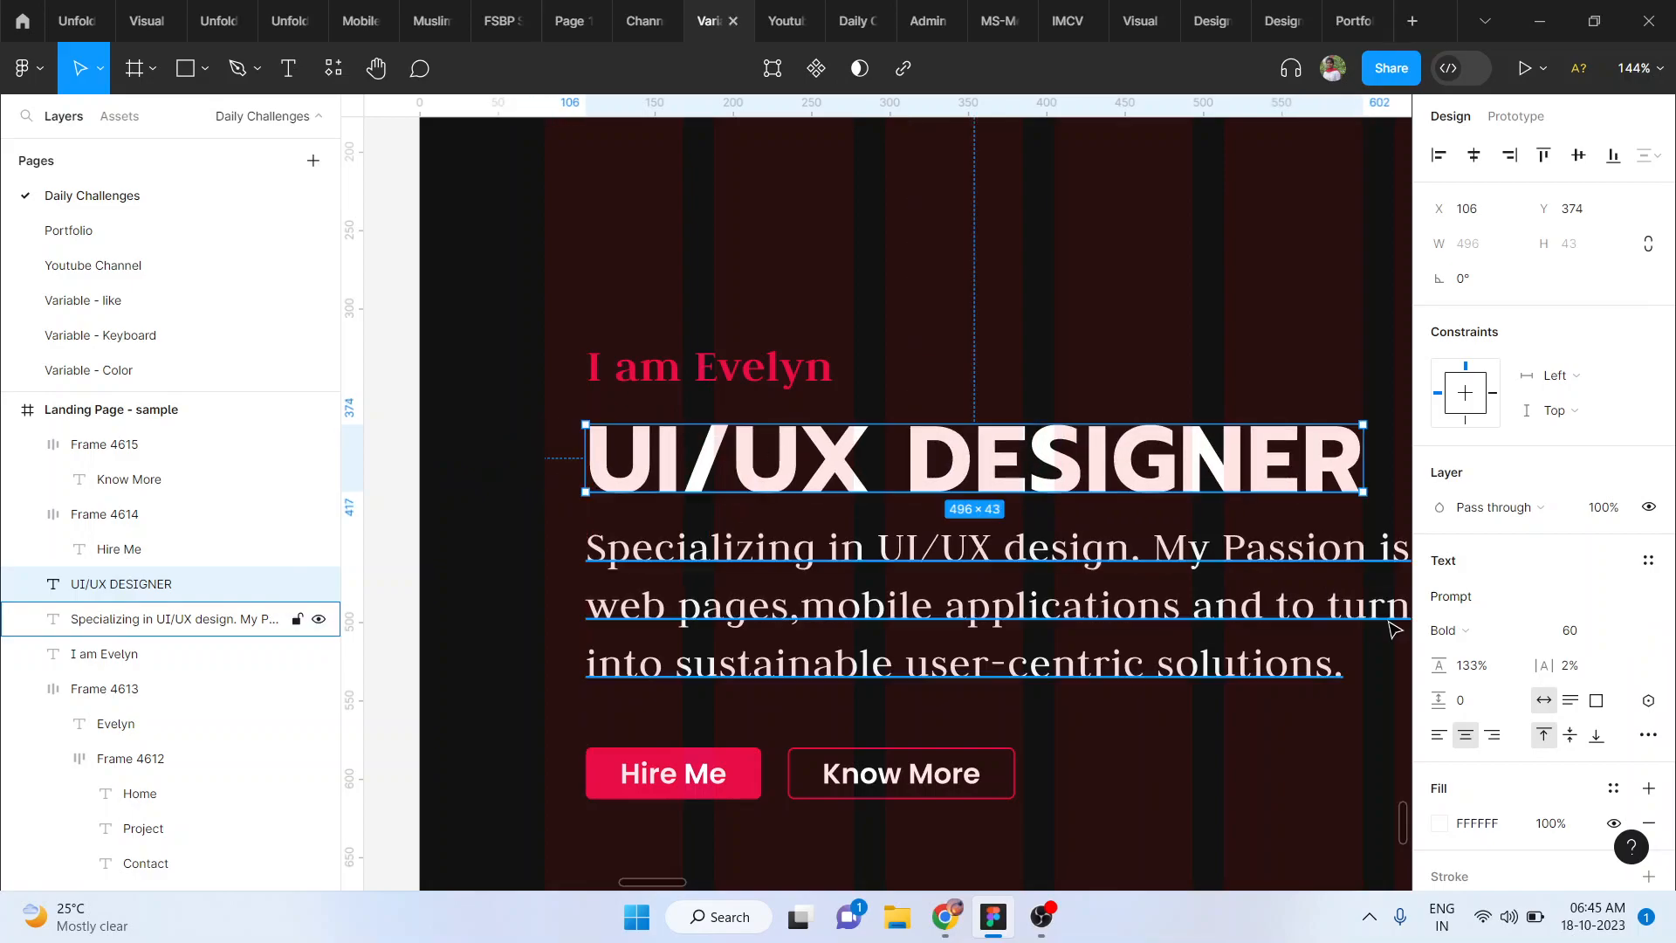
Step: Change the "UI/UX DESIGNER" heading's font weight to Black and its letter spacing to 4%
click(1447, 630)
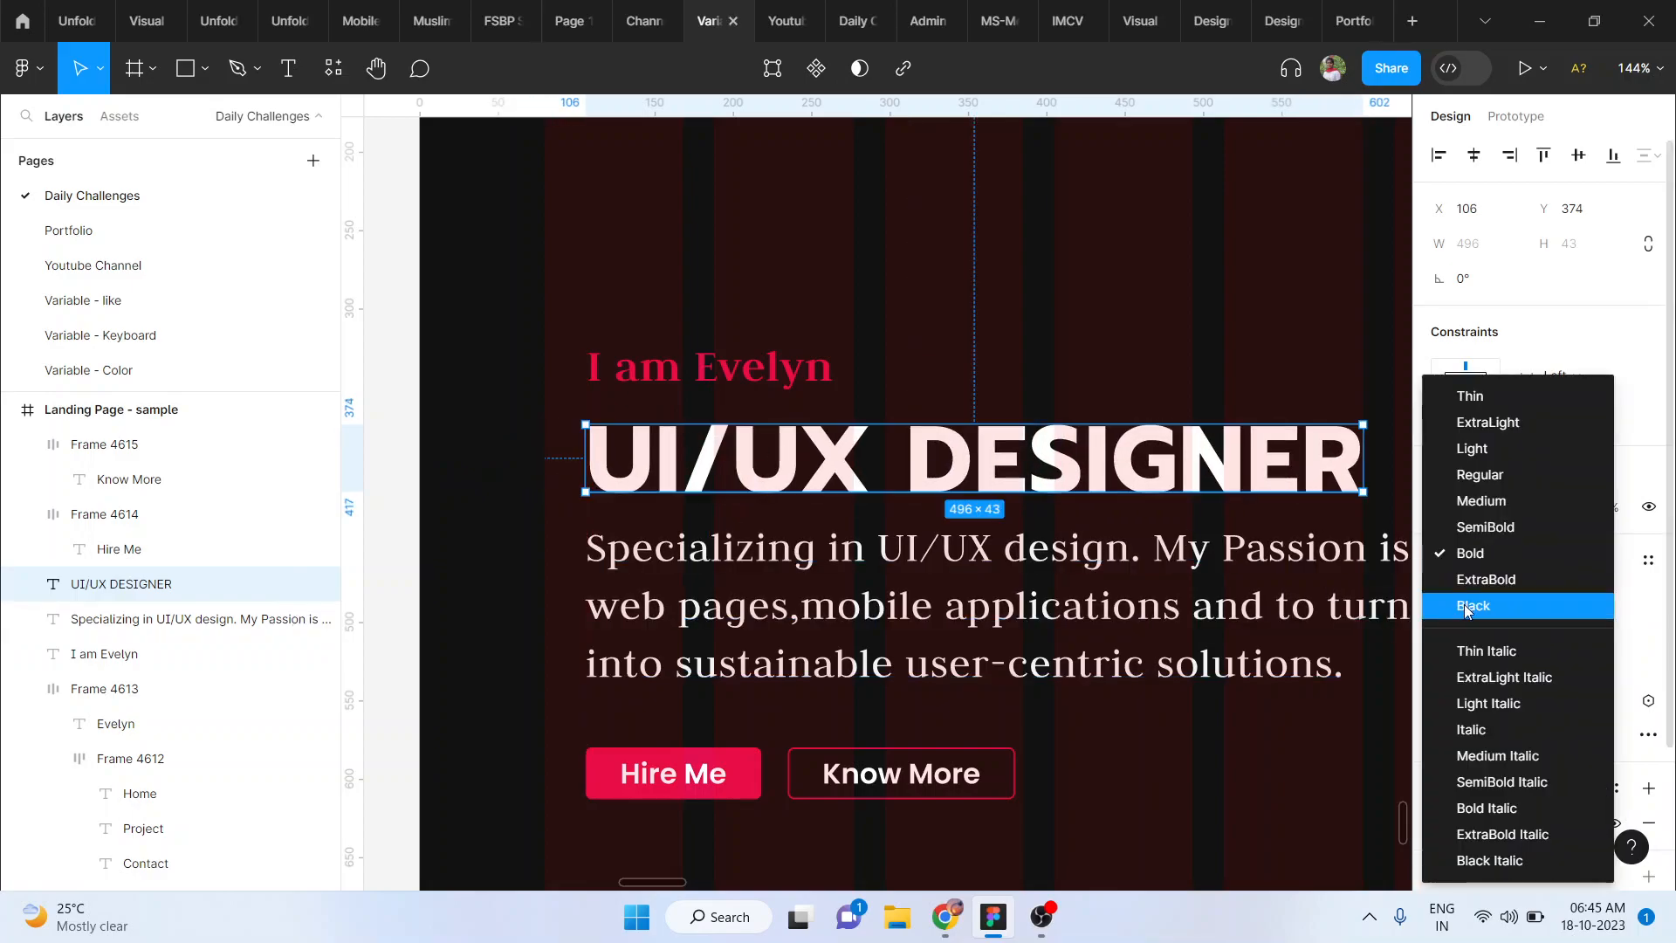
click(1469, 606)
scroll(951, 534, right, 3)
scroll(951, 534, down, 3)
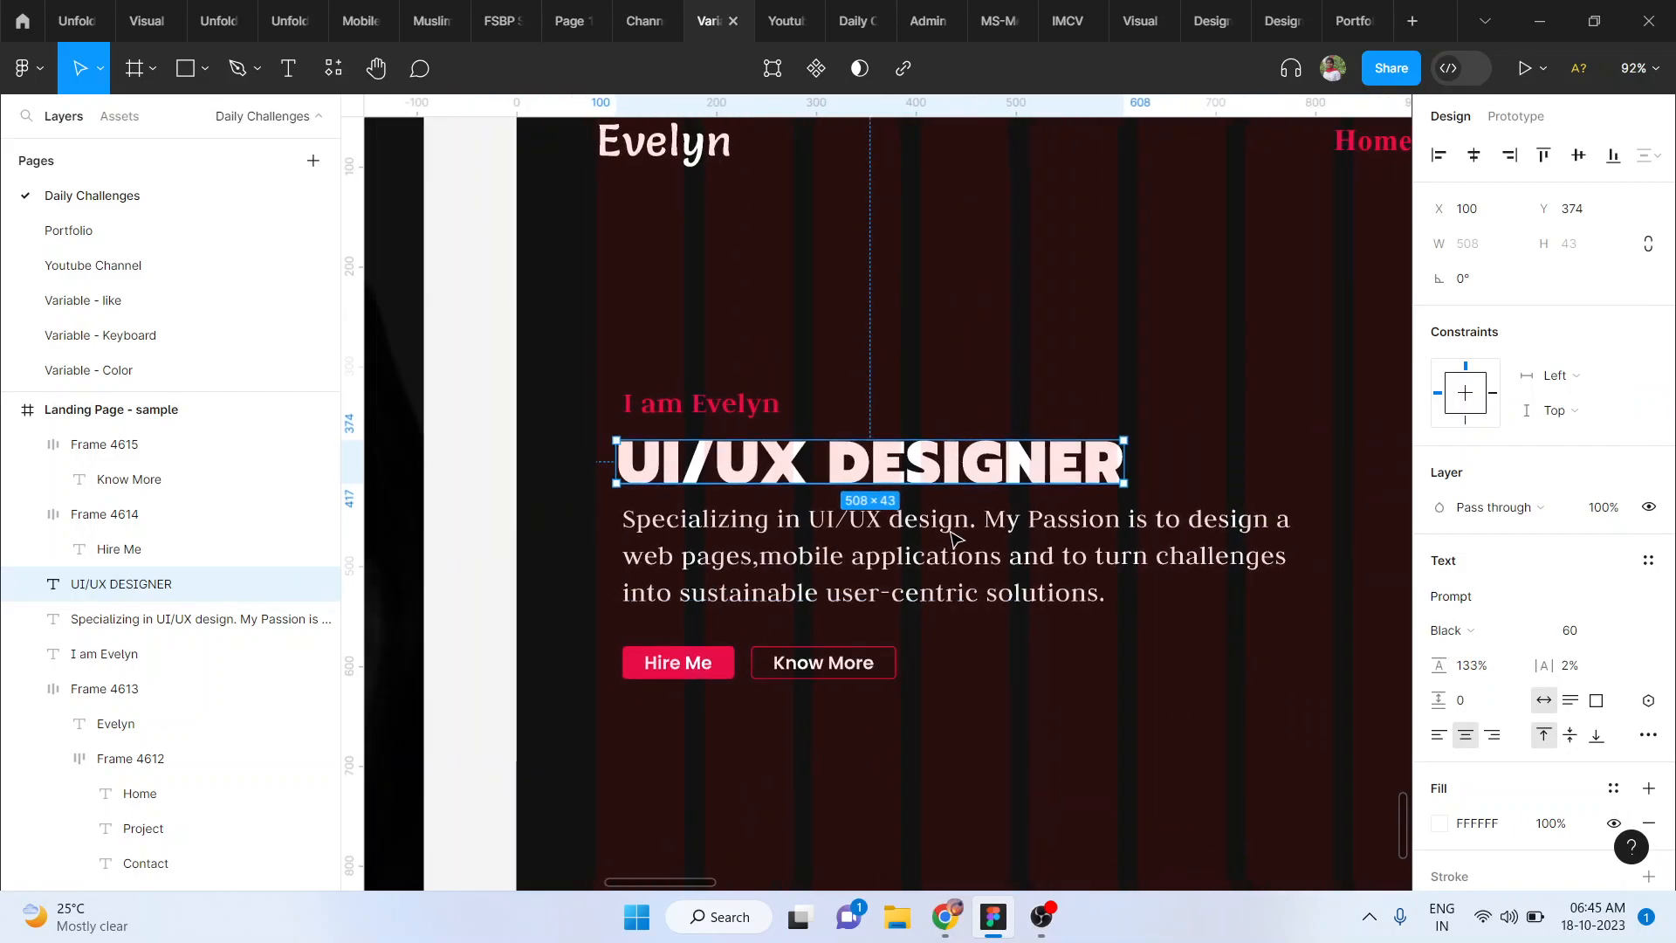
click(951, 534)
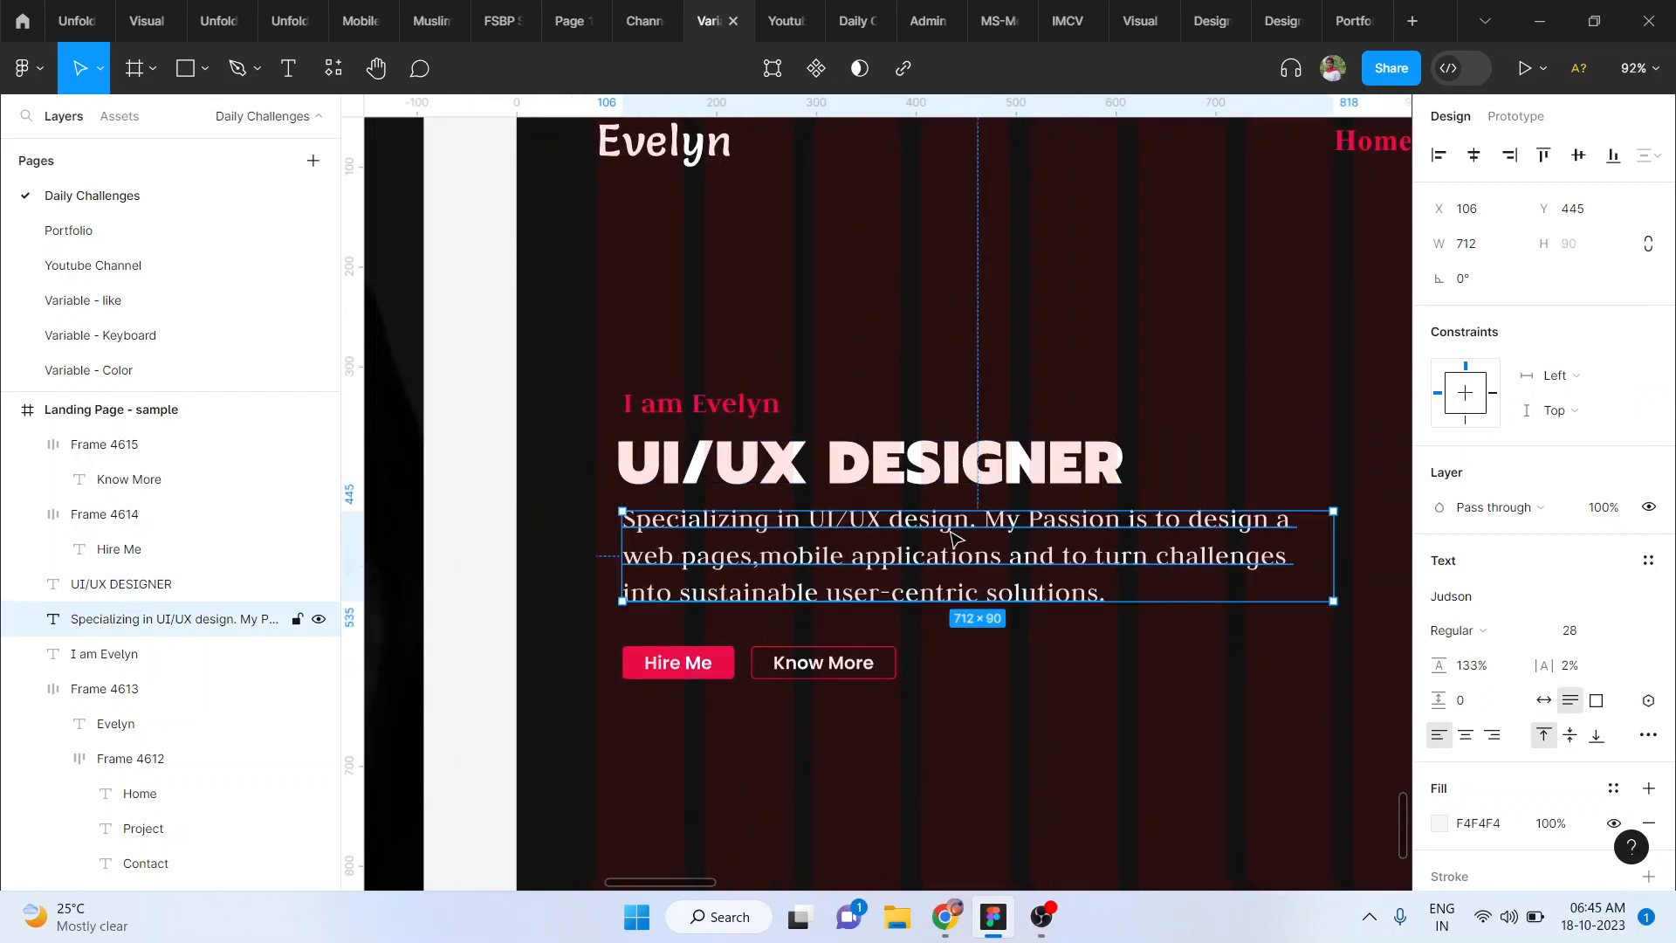
click(804, 502)
click(785, 481)
click(1595, 667)
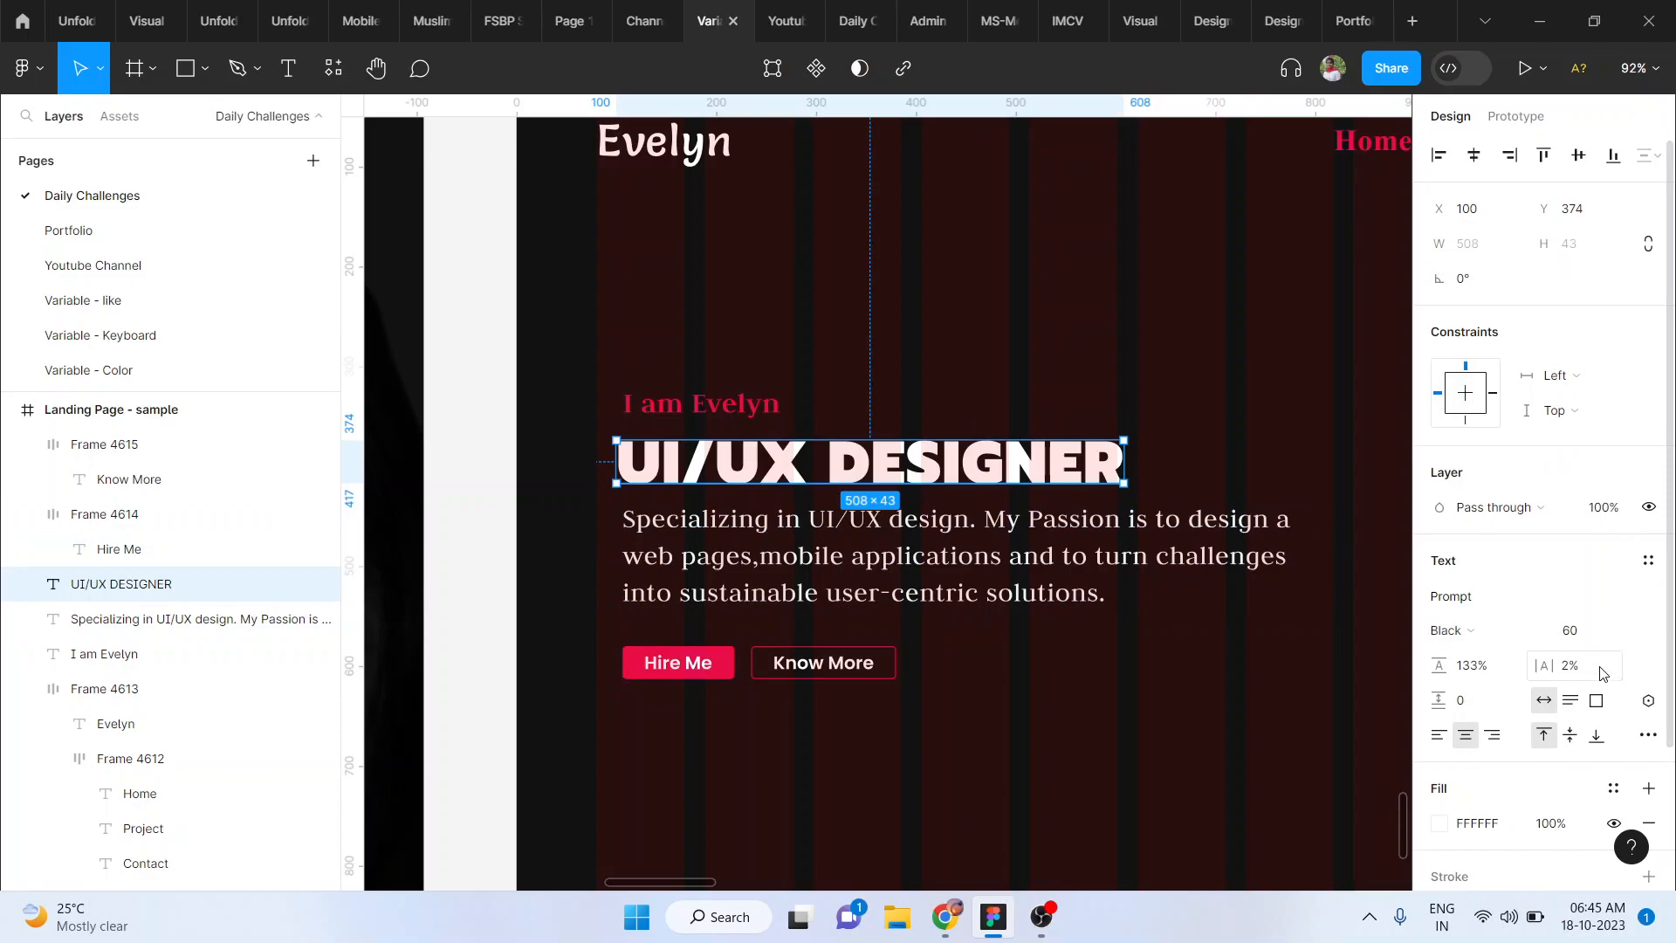
key(Return)
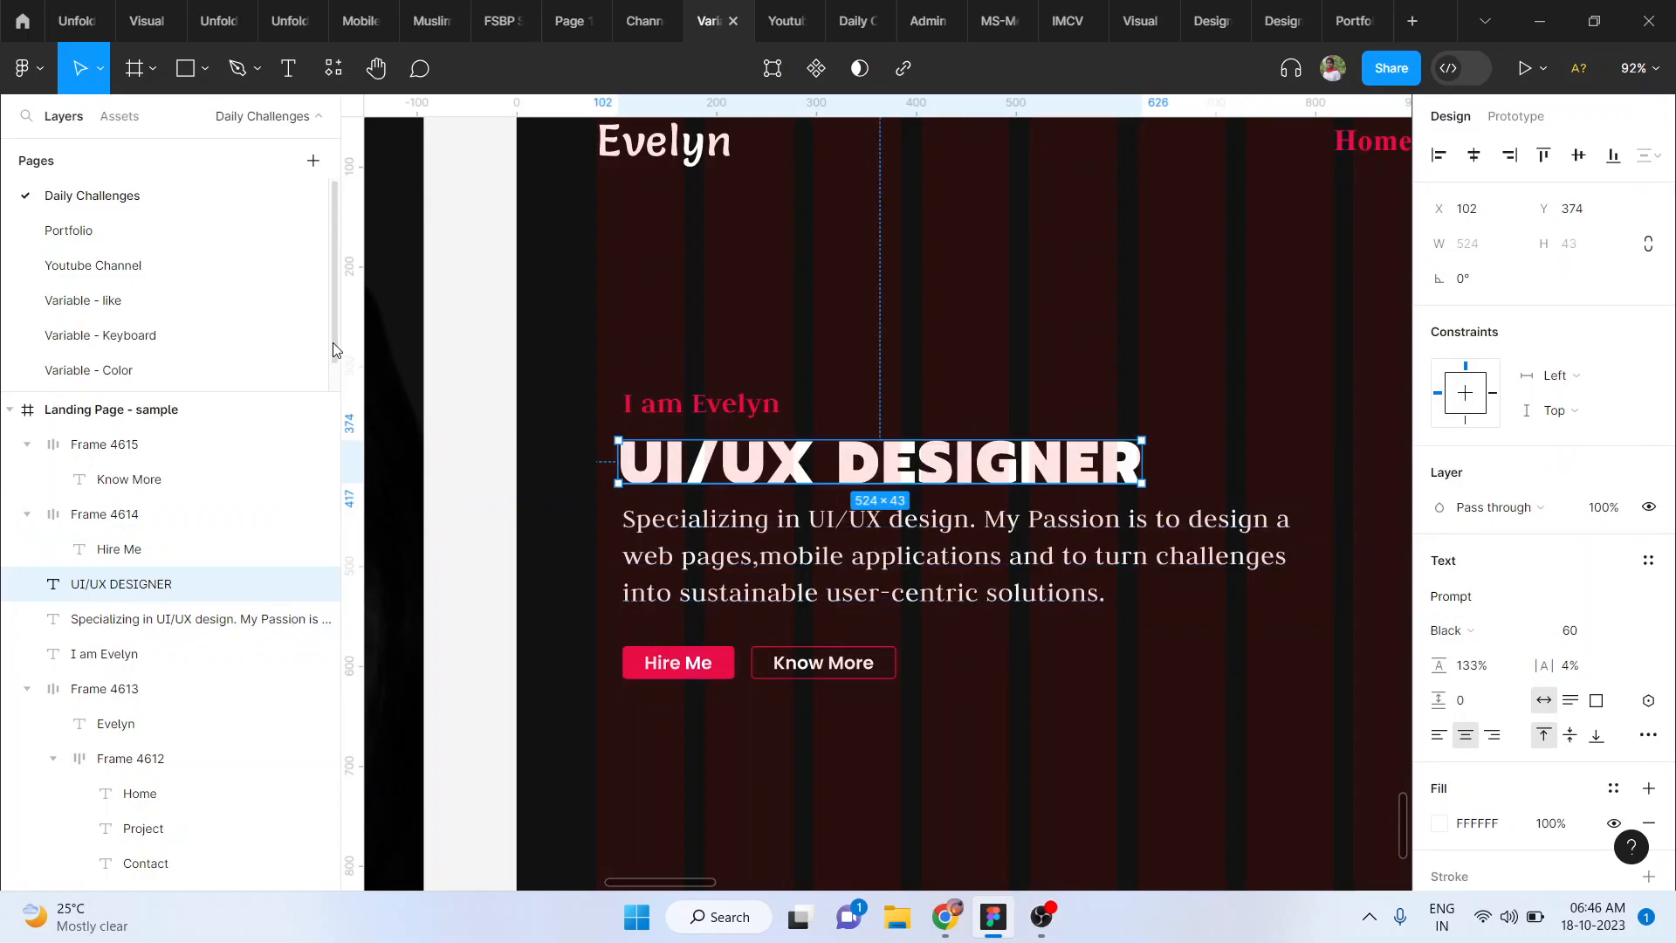
Step: Place a vertical guide along the left side of the text block and nudge the "UI/UX DESIGNER" heading to X 110
drag(585, 337, 632, 350)
scroll(625, 344, up, 5)
scroll(682, 390, down, 4)
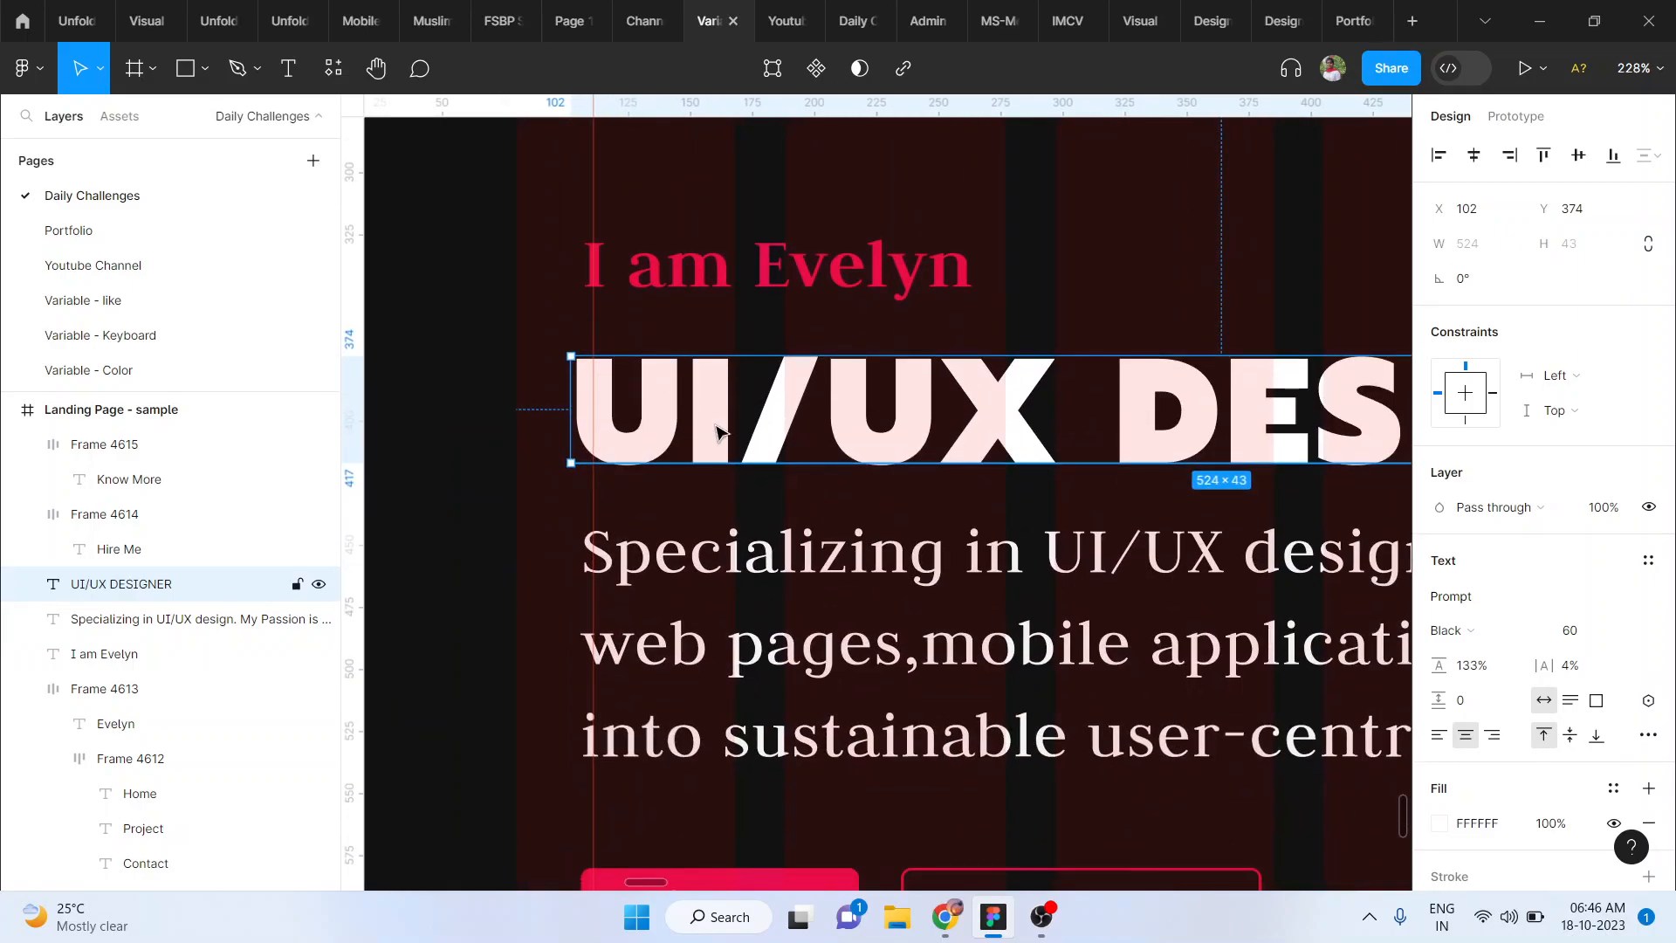
key(Right)
key(Right)
key(Right)
key(Right)
key(Right)
key(Right)
key(Right)
key(Right)
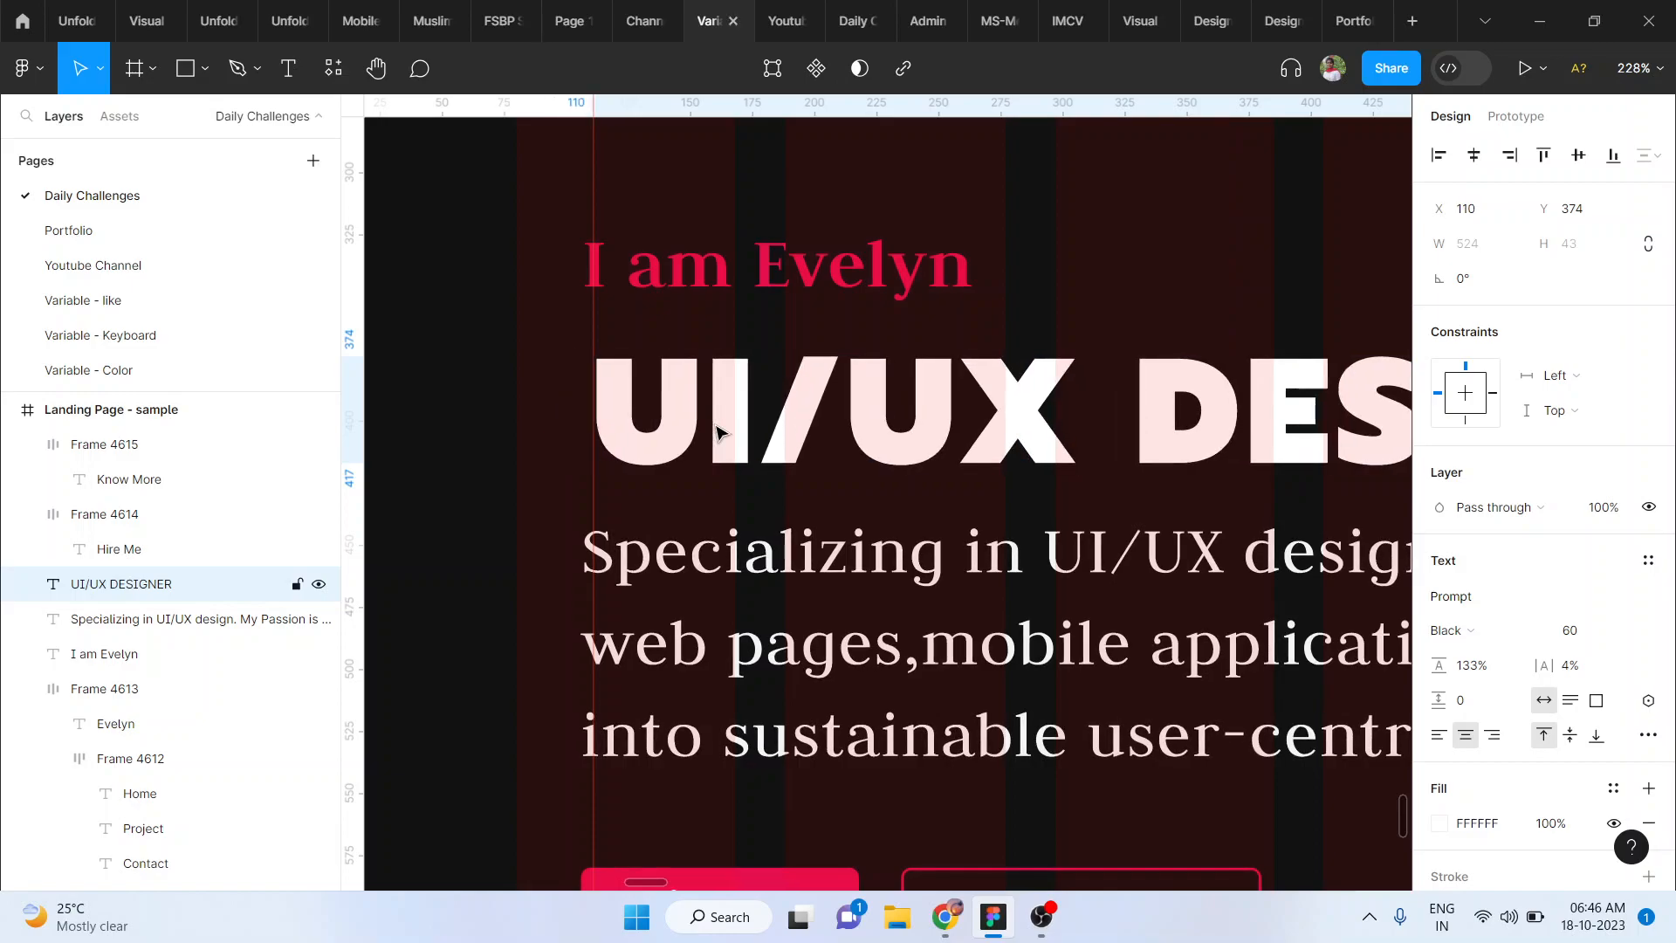
Step: Nudge the "I am Evelyn" greeting right to X 110 to align it with the vertical guide
click(665, 288)
key(Right)
key(Right)
key(Right)
key(Right)
scroll(665, 288, down, 2)
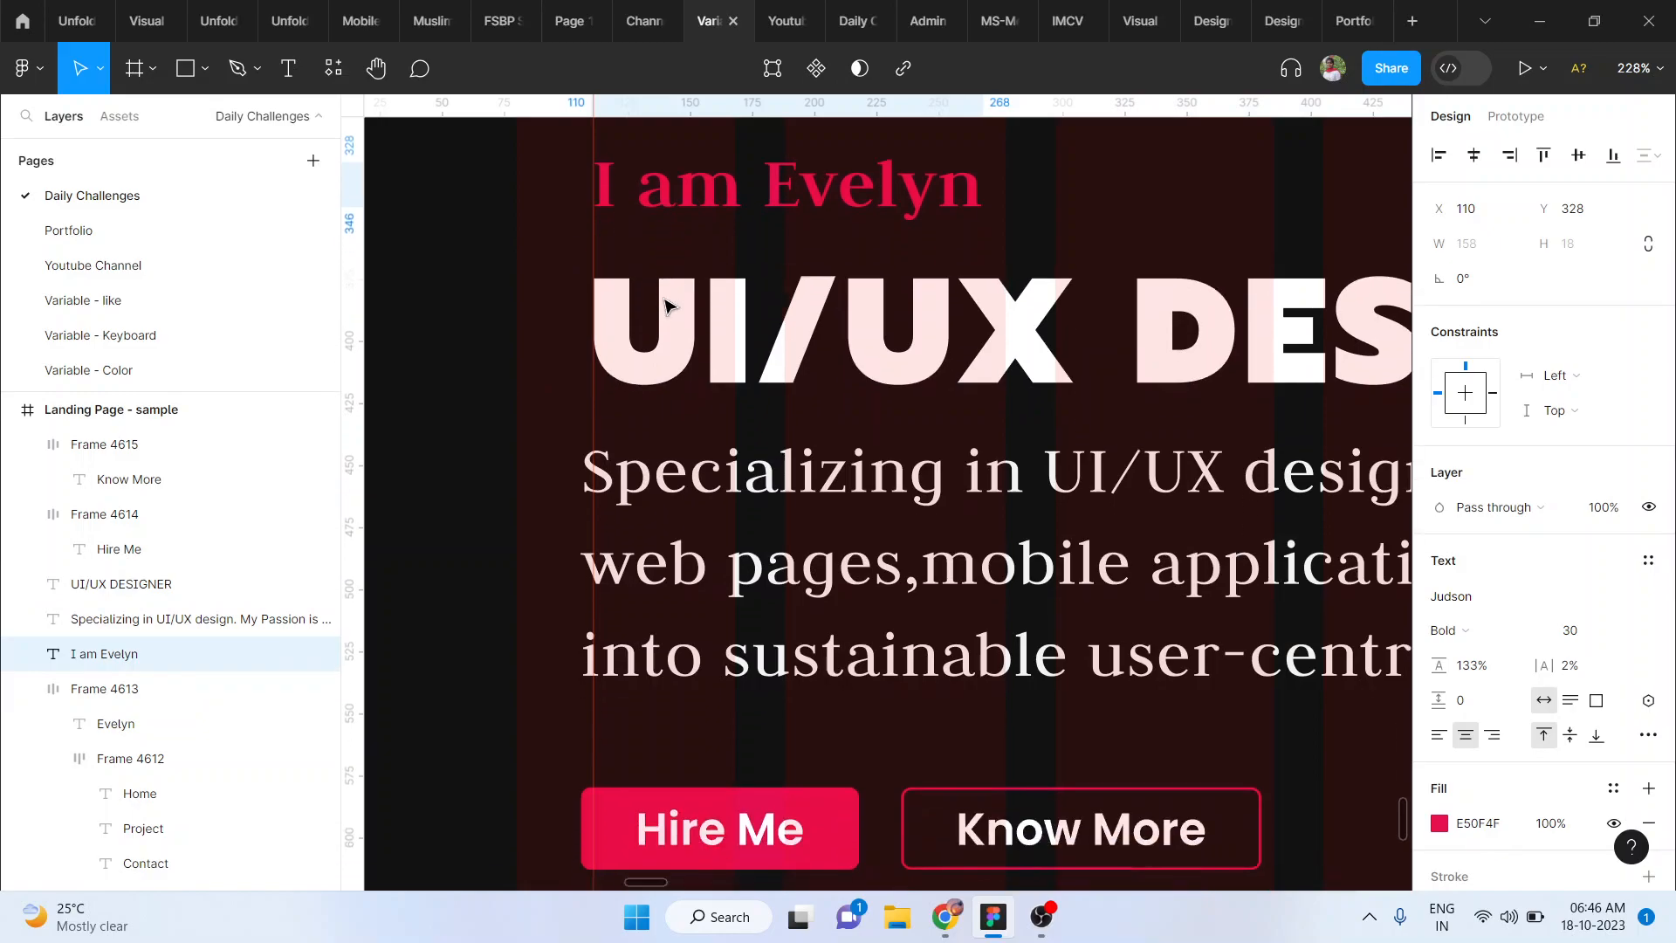
Step: Nudge the description paragraph right to X 110 to align it with the vertical guide
click(587, 456)
key(Right)
key(Right)
key(Right)
key(Right)
key(Right)
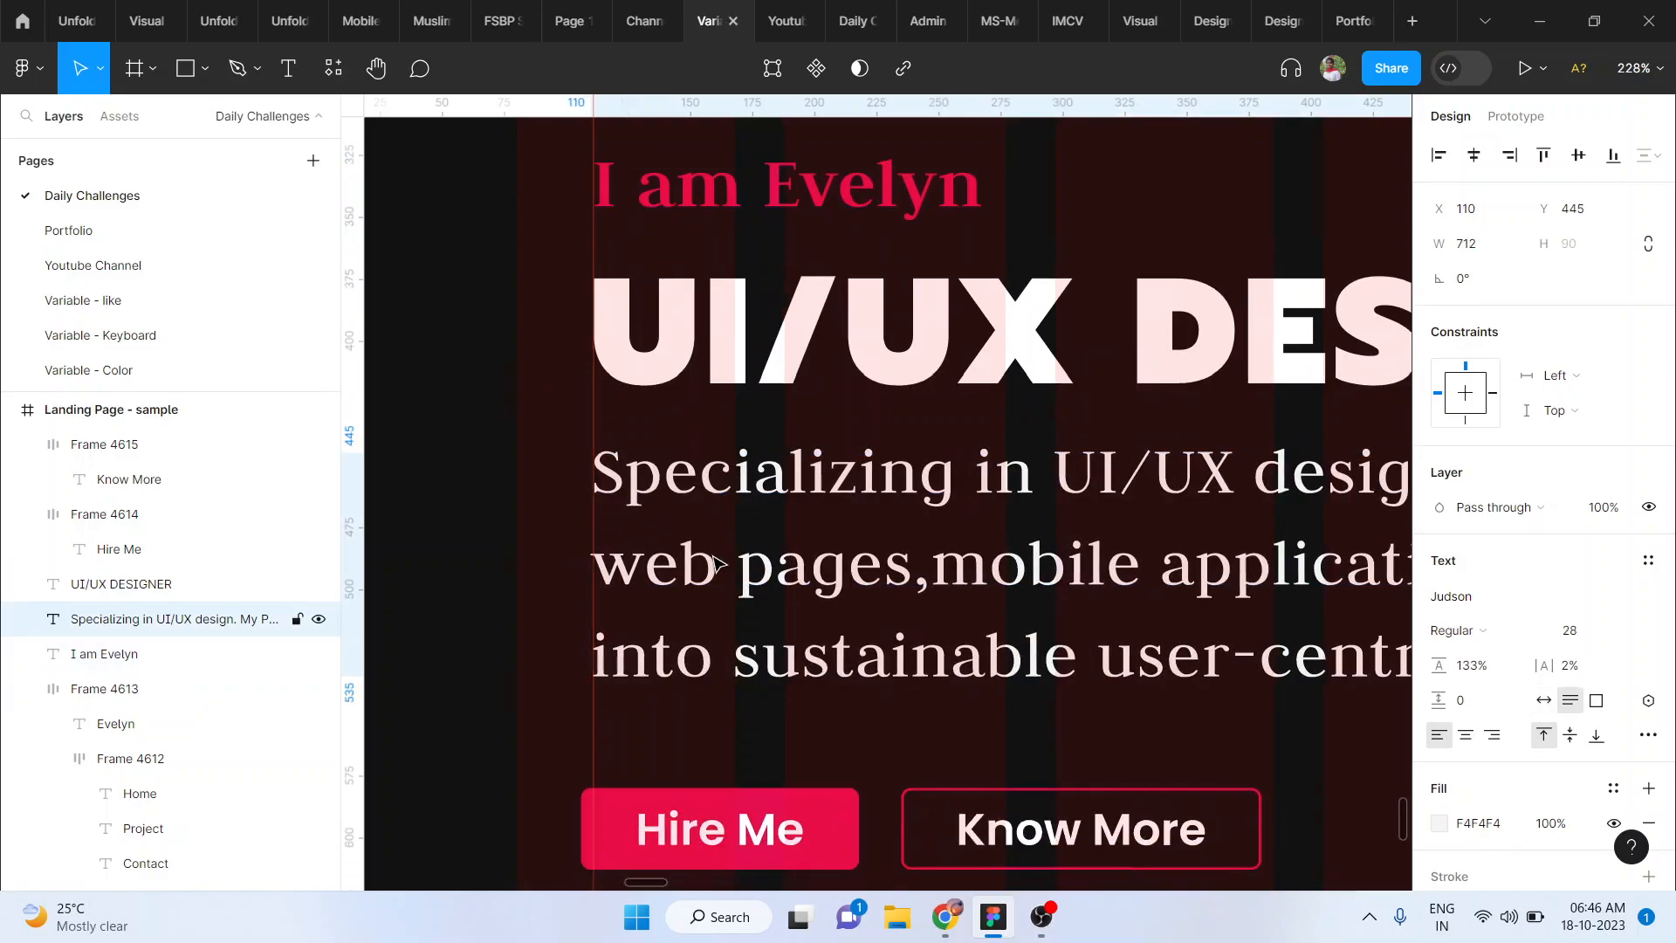
Step: Nudge the "Hire Me" and "Know More" buttons together 6 px right to line up with the vertical guide
scroll(714, 563, down, 4)
click(722, 664)
shift+click(914, 674)
key(Right)
key(Right)
key(Right)
key(Right)
key(Right)
key(Right)
key(Right)
key(Right)
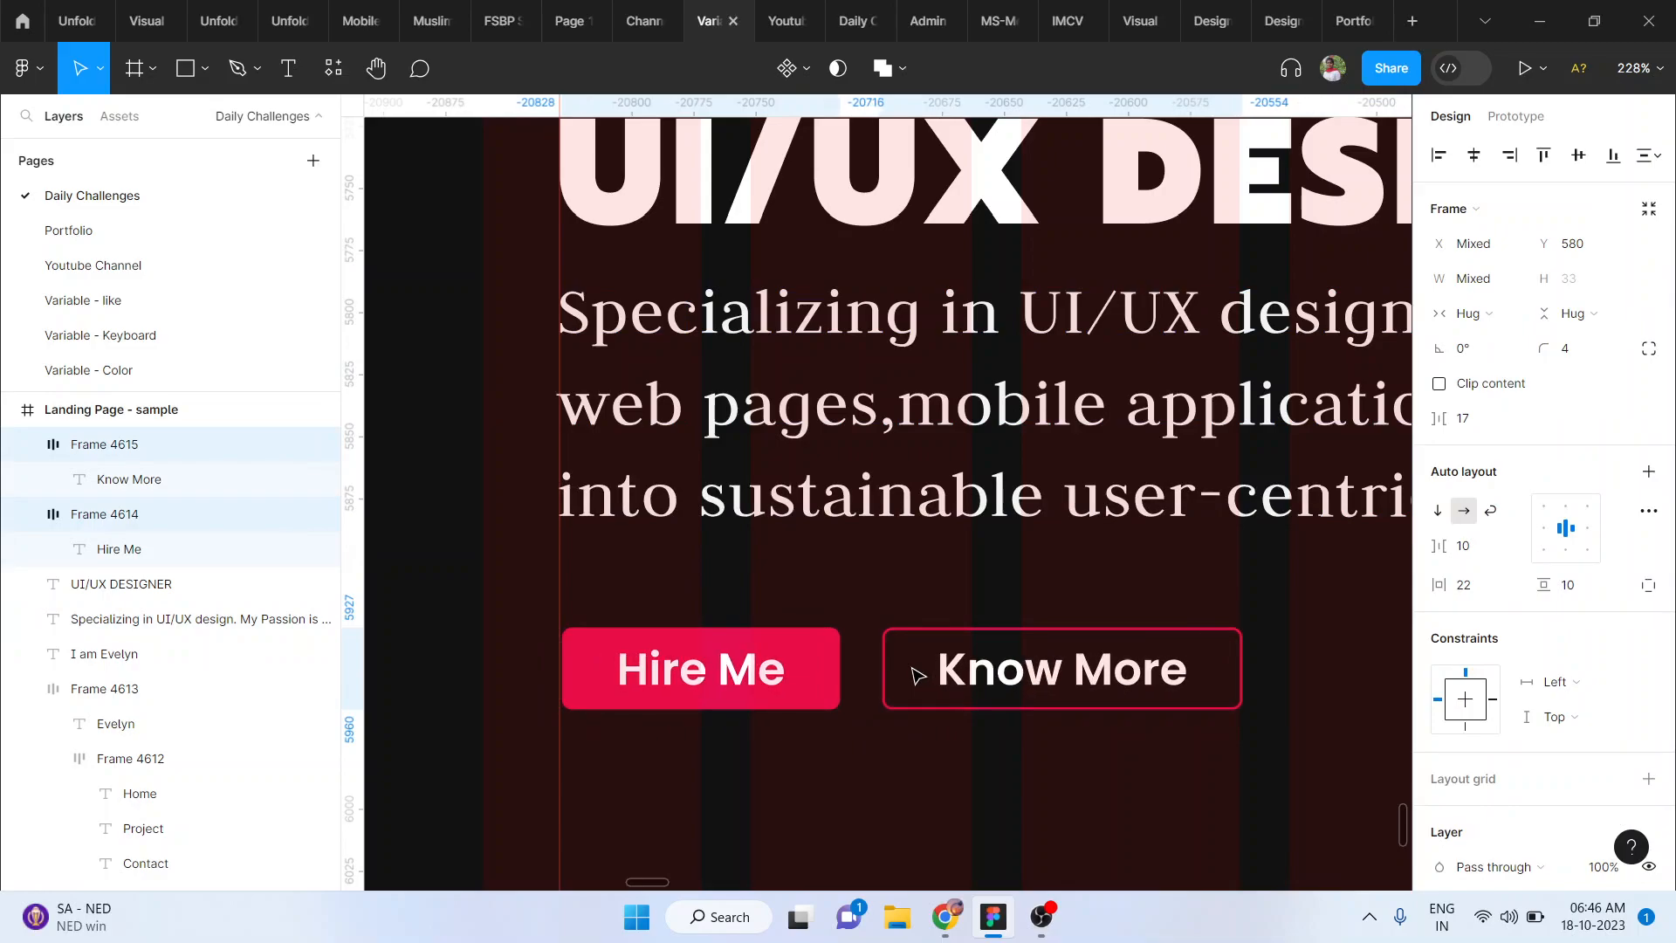
Step: Nudge the "Hire Me" and "Know More" buttons up 5 px toward the description paragraph
shift+click(1056, 670)
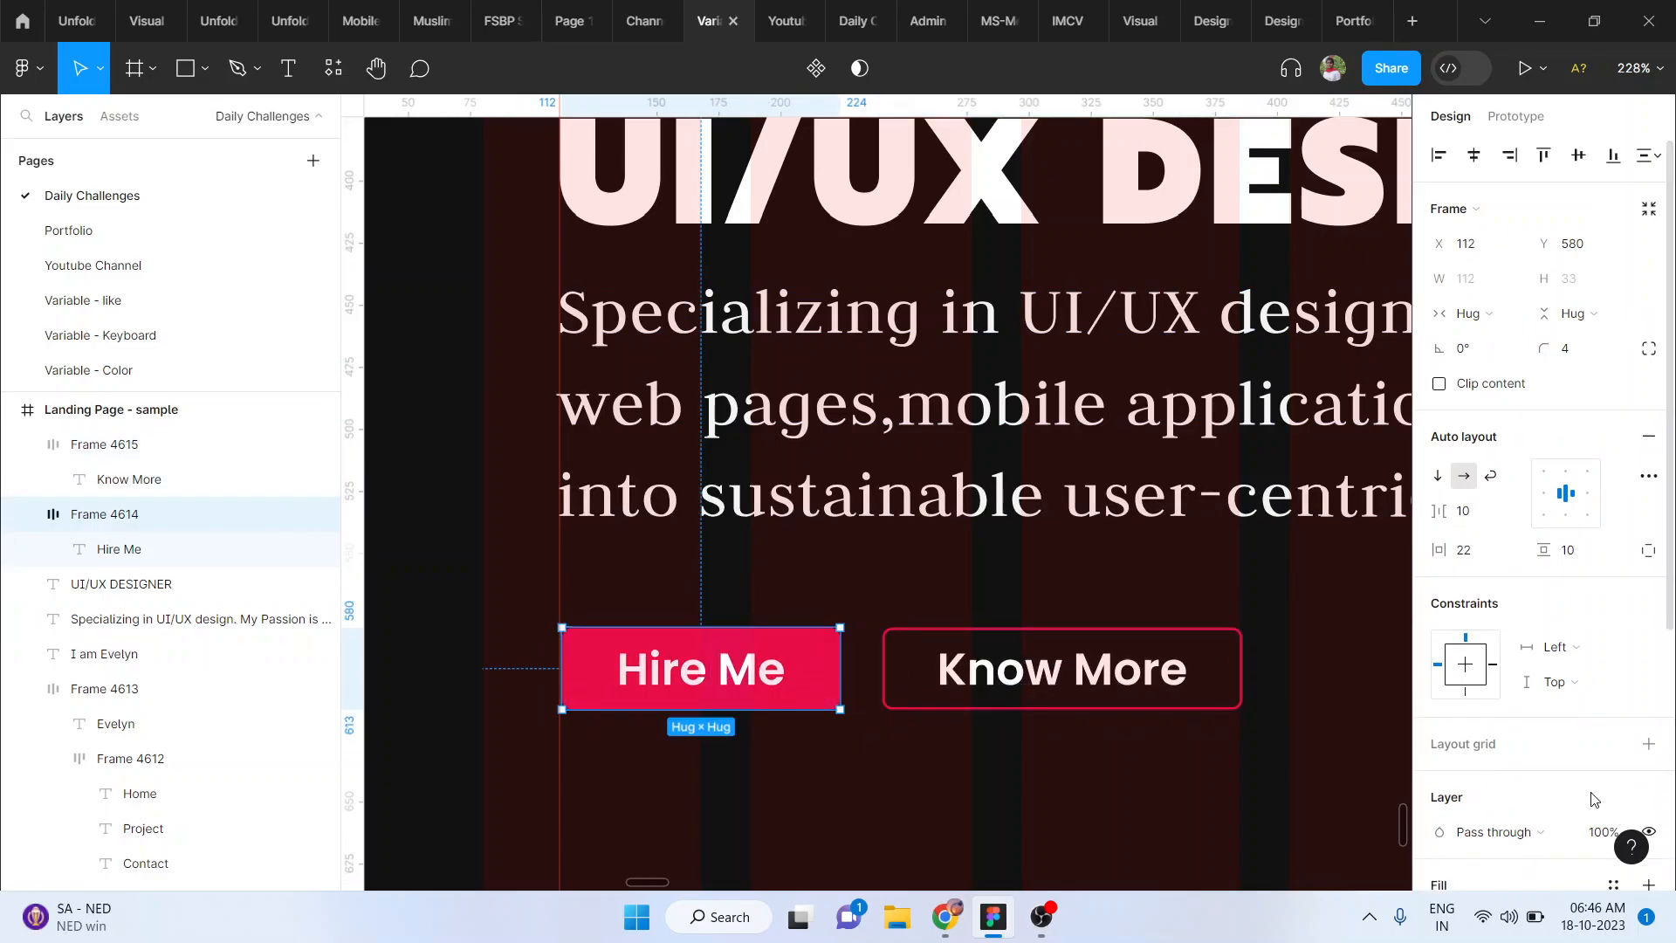
scroll(1593, 799, down, 3)
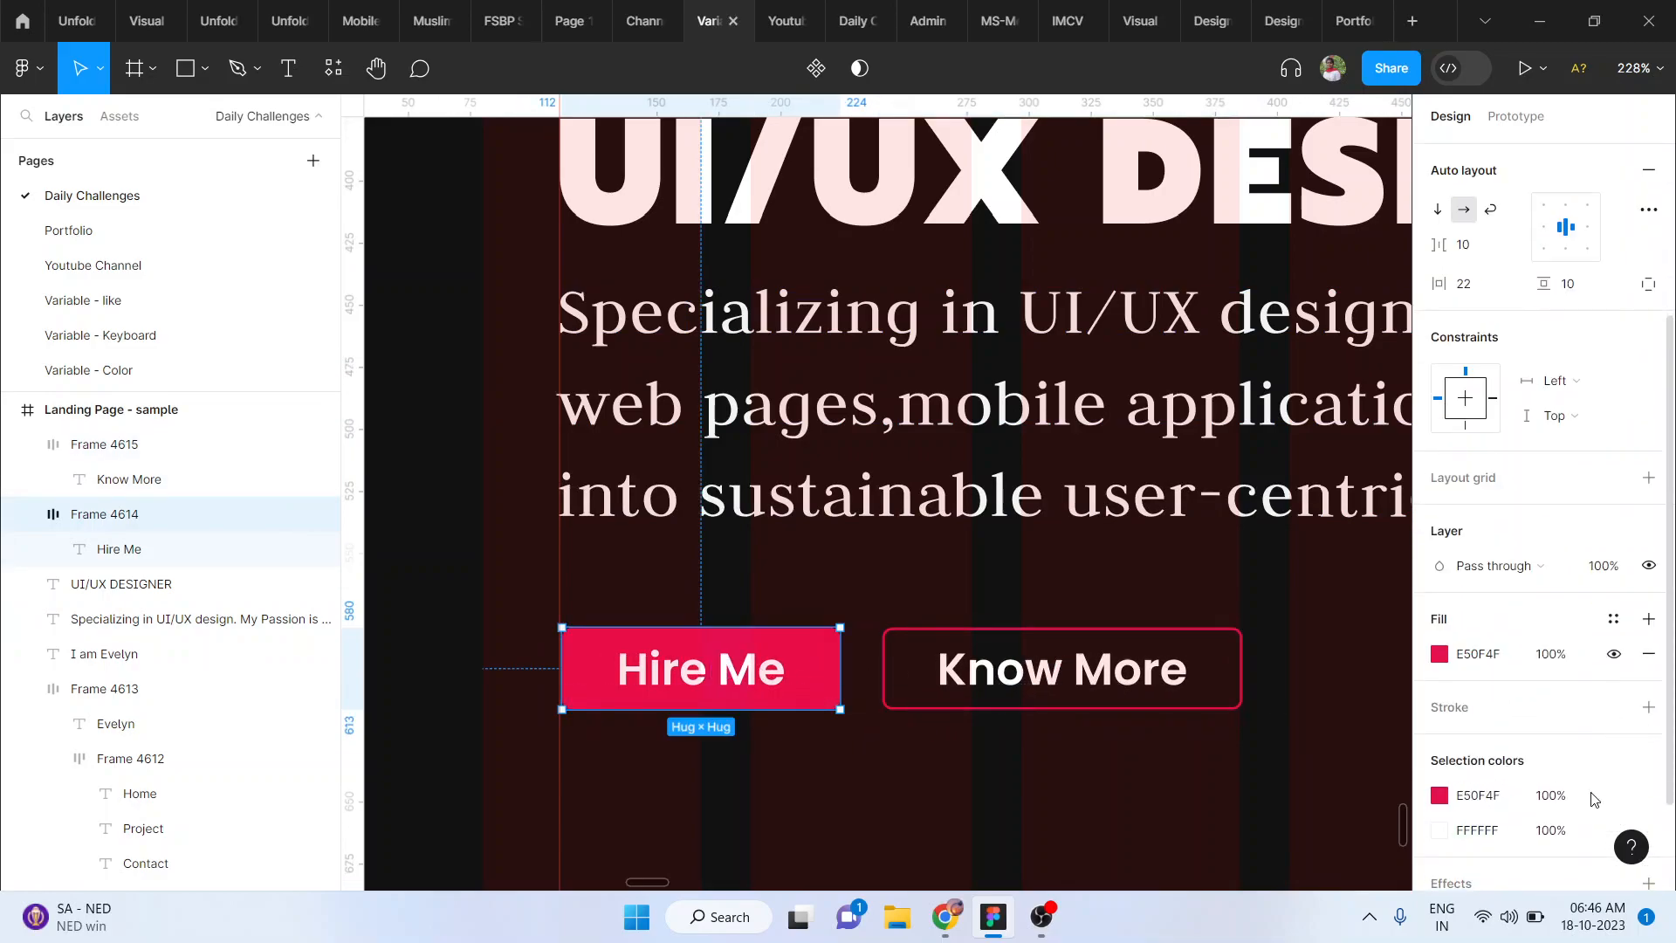
shift+click(1053, 699)
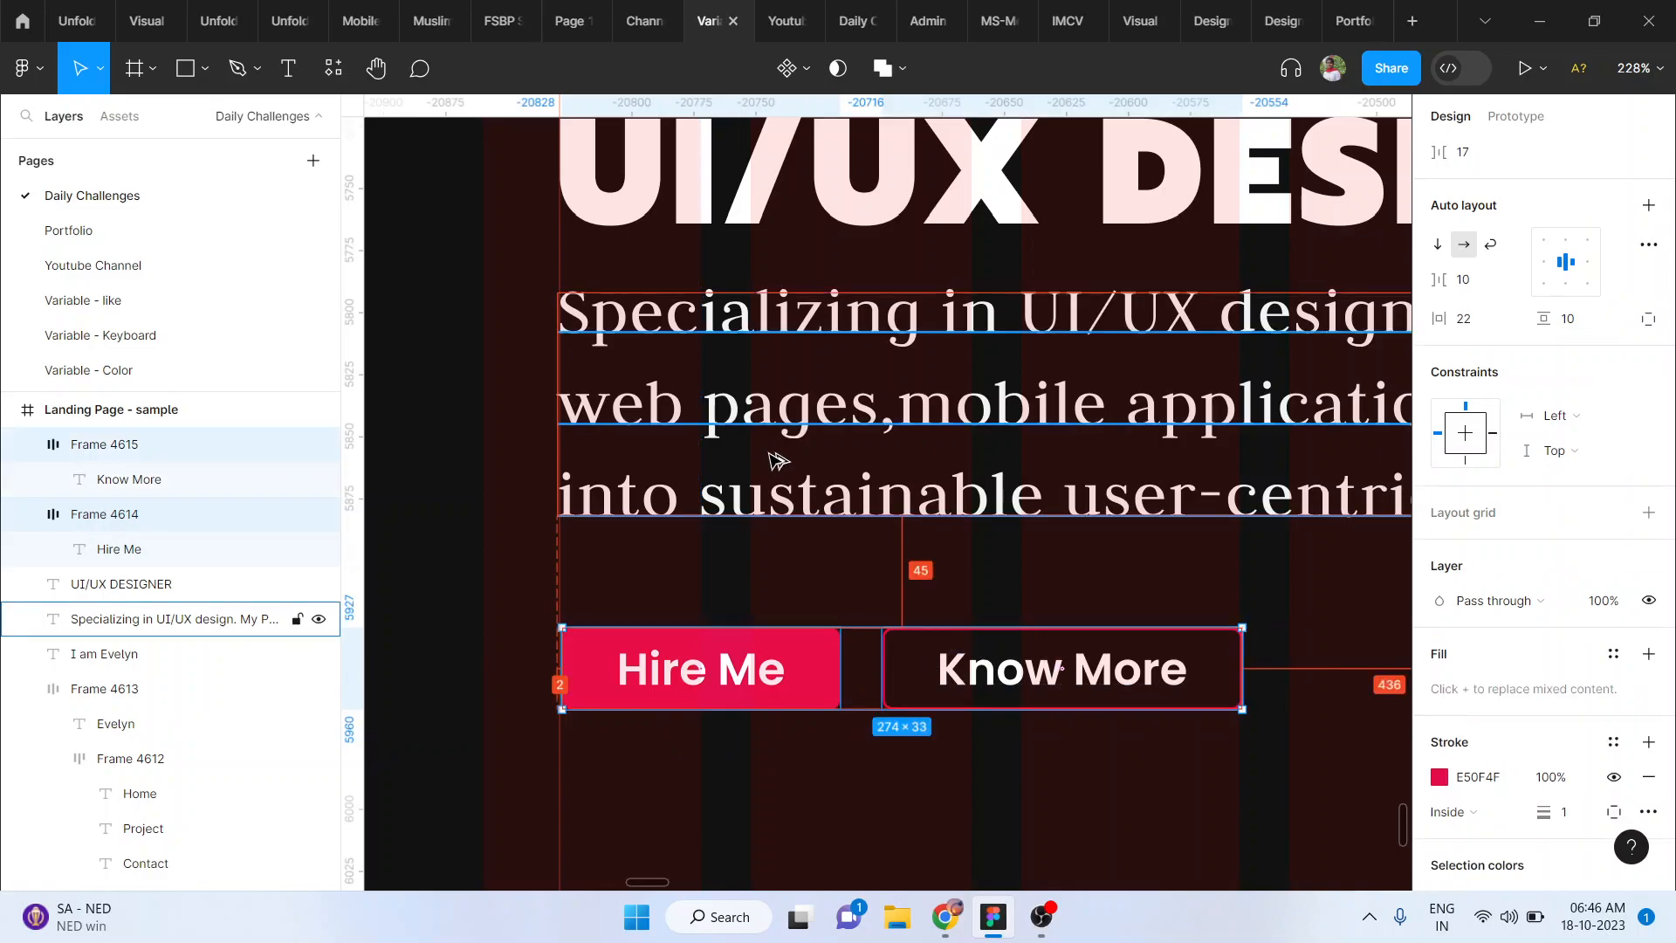
key(Up)
key(Up)
key(Up)
key(Up)
key(Up)
ctrl+scroll(769, 456, down, 5)
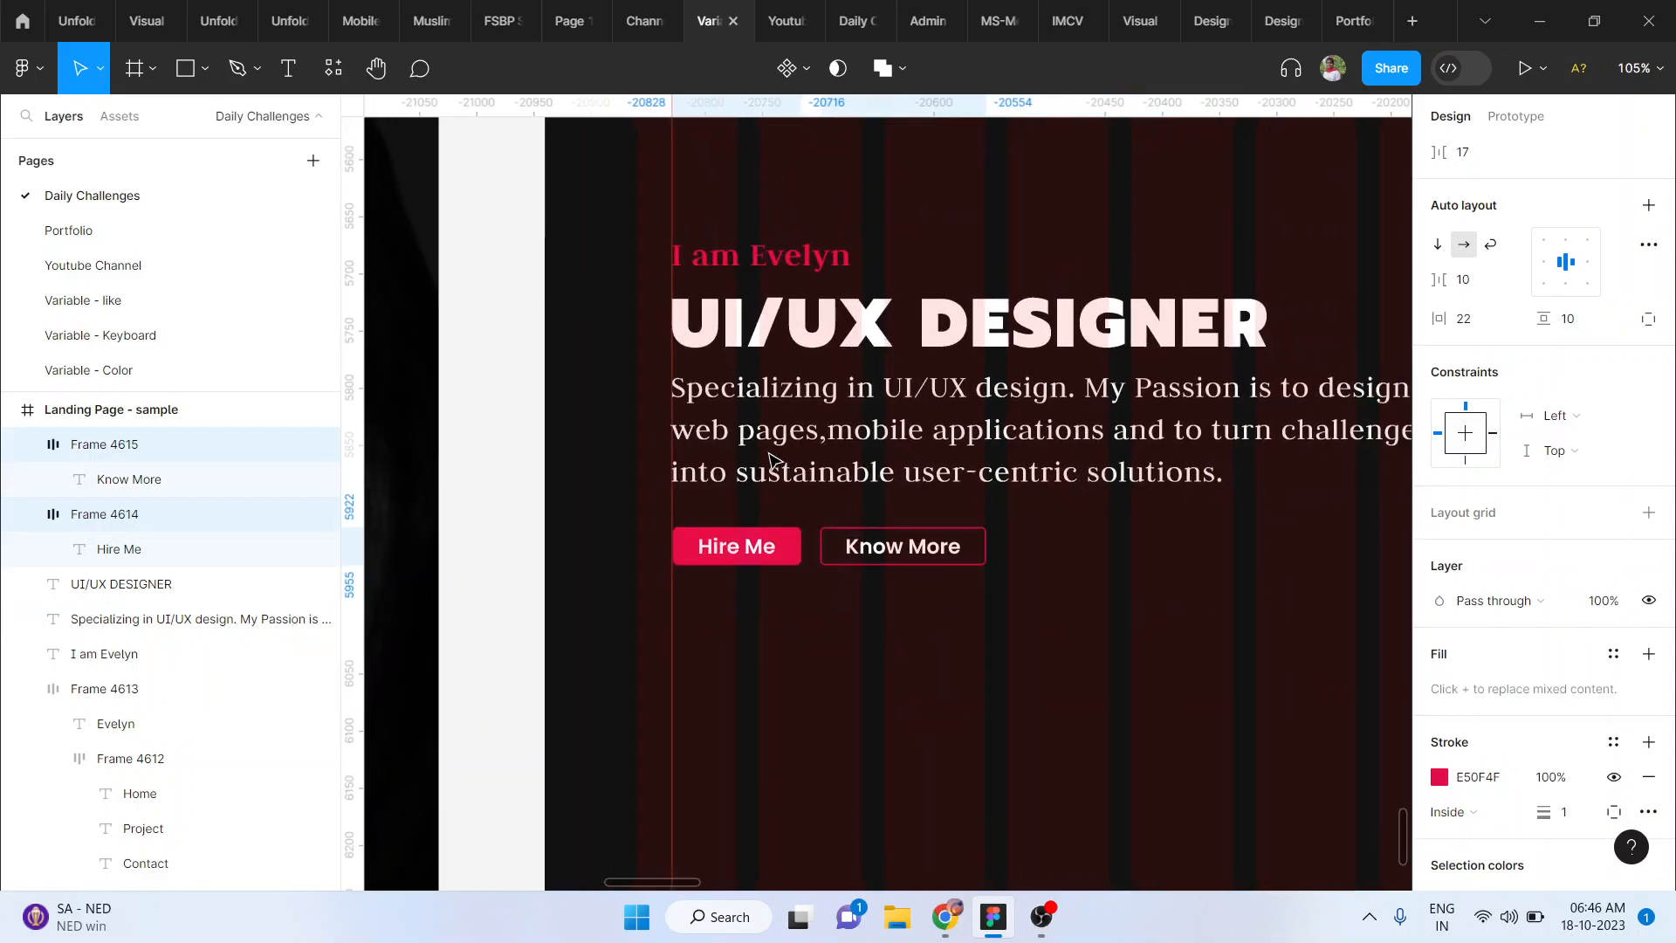
Step: Nudge the description paragraph together with both buttons down 4 px, away from the "UI/UX DESIGNER" heading
click(768, 454)
key(Down)
key(Down)
key(Down)
key(Down)
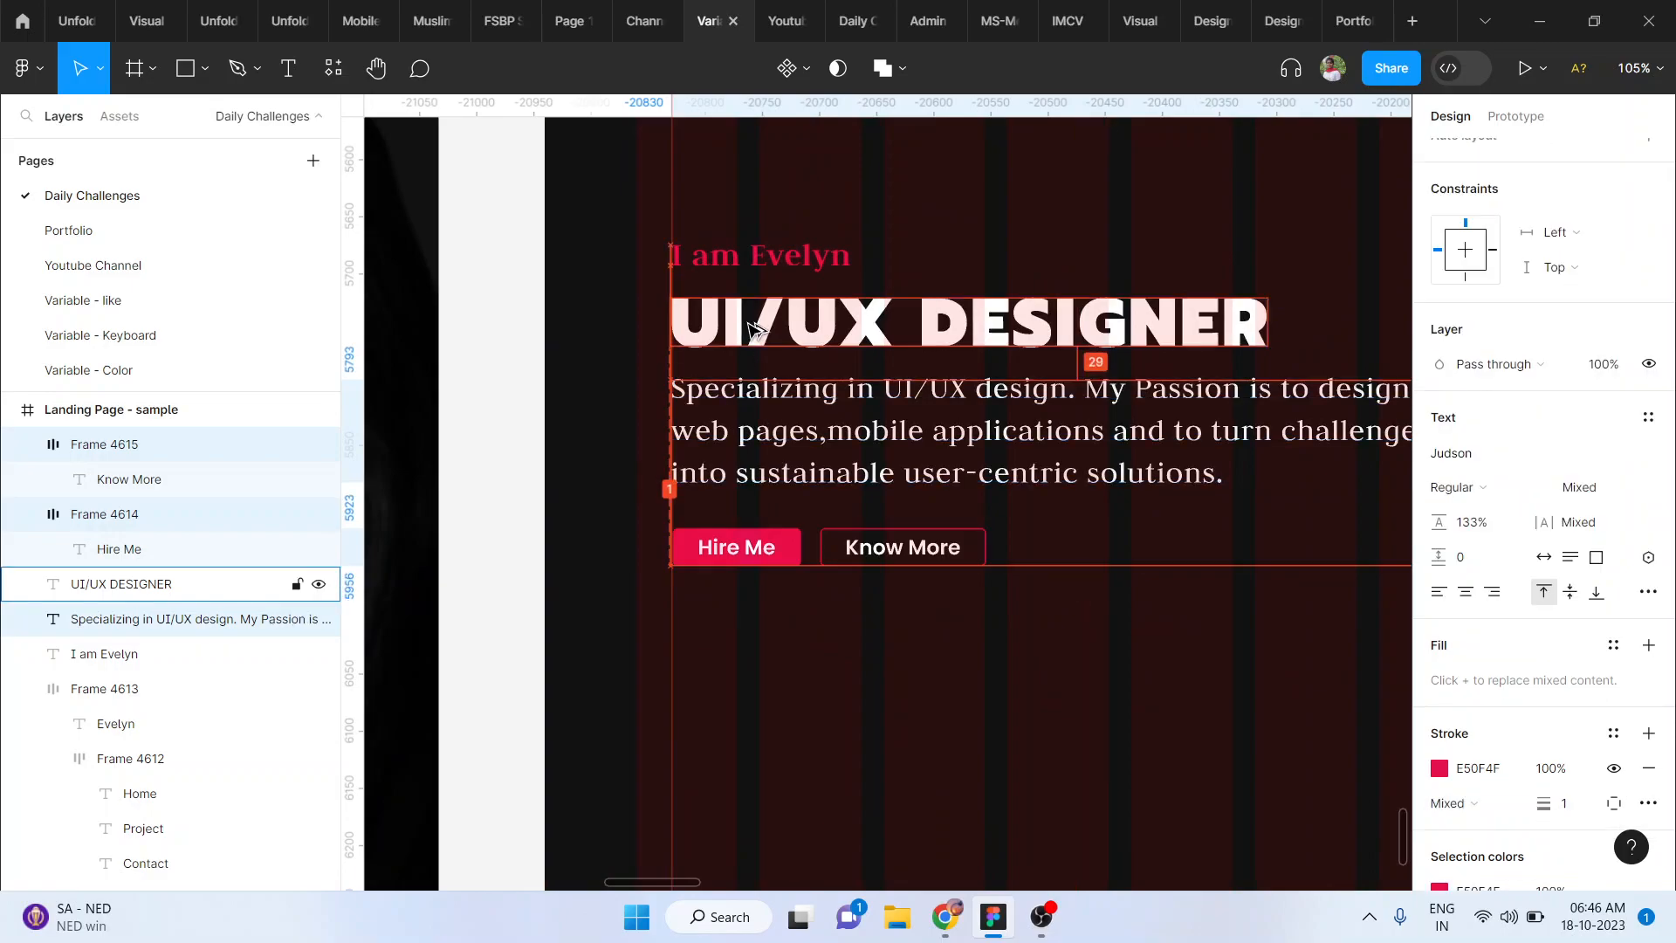
ctrl+scroll(756, 329, down, 3)
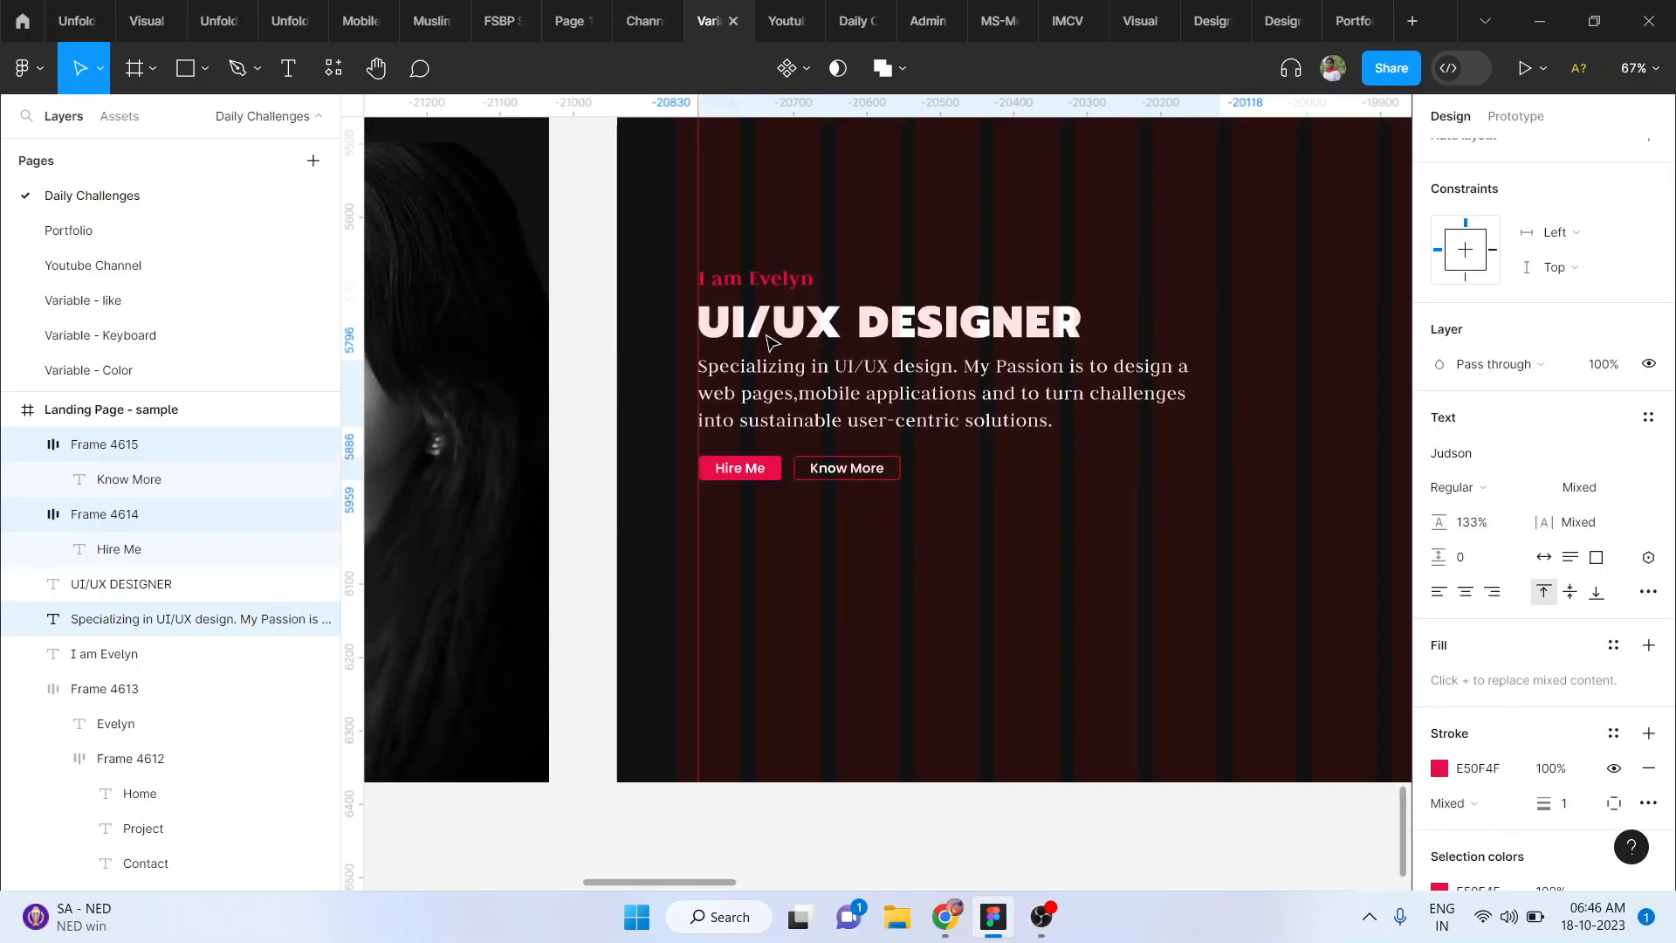
scroll(1029, 625, right, 3)
click(1030, 625)
Step: Nudge the whole text block, from greeting to buttons, down 18 px in the sample frame
ctrl+scroll(1030, 625, down, 4)
scroll(1030, 625, left, 2)
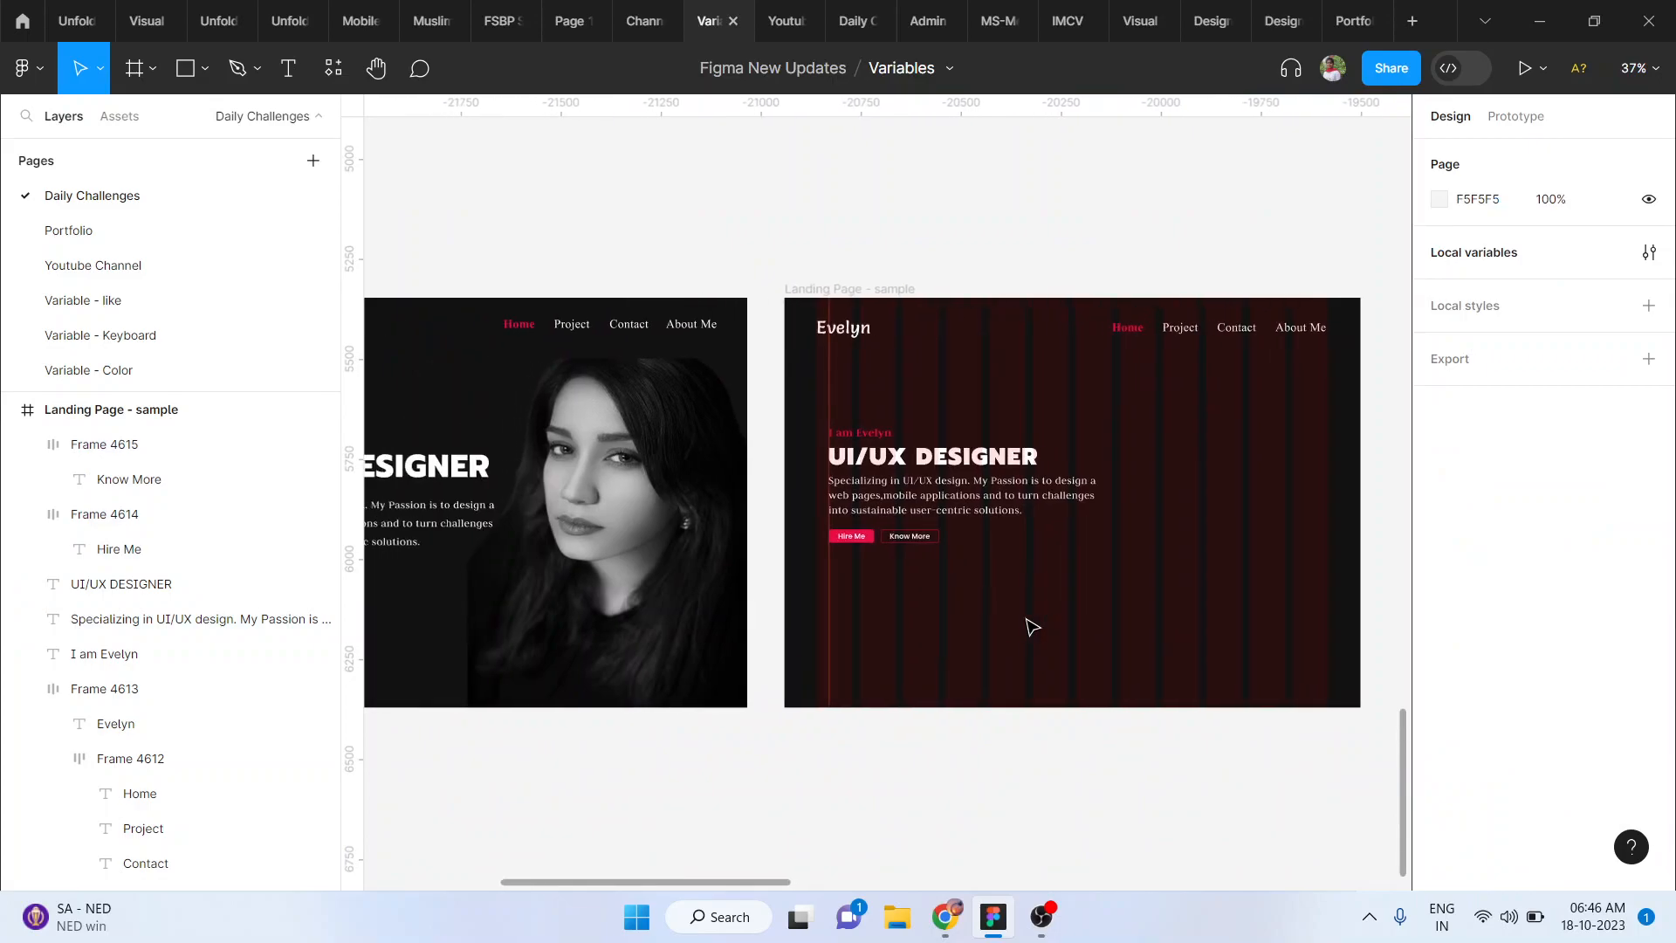
scroll(1030, 625, down, 1)
ctrl+scroll(1030, 625, down, 2)
scroll(1025, 618, up, 1)
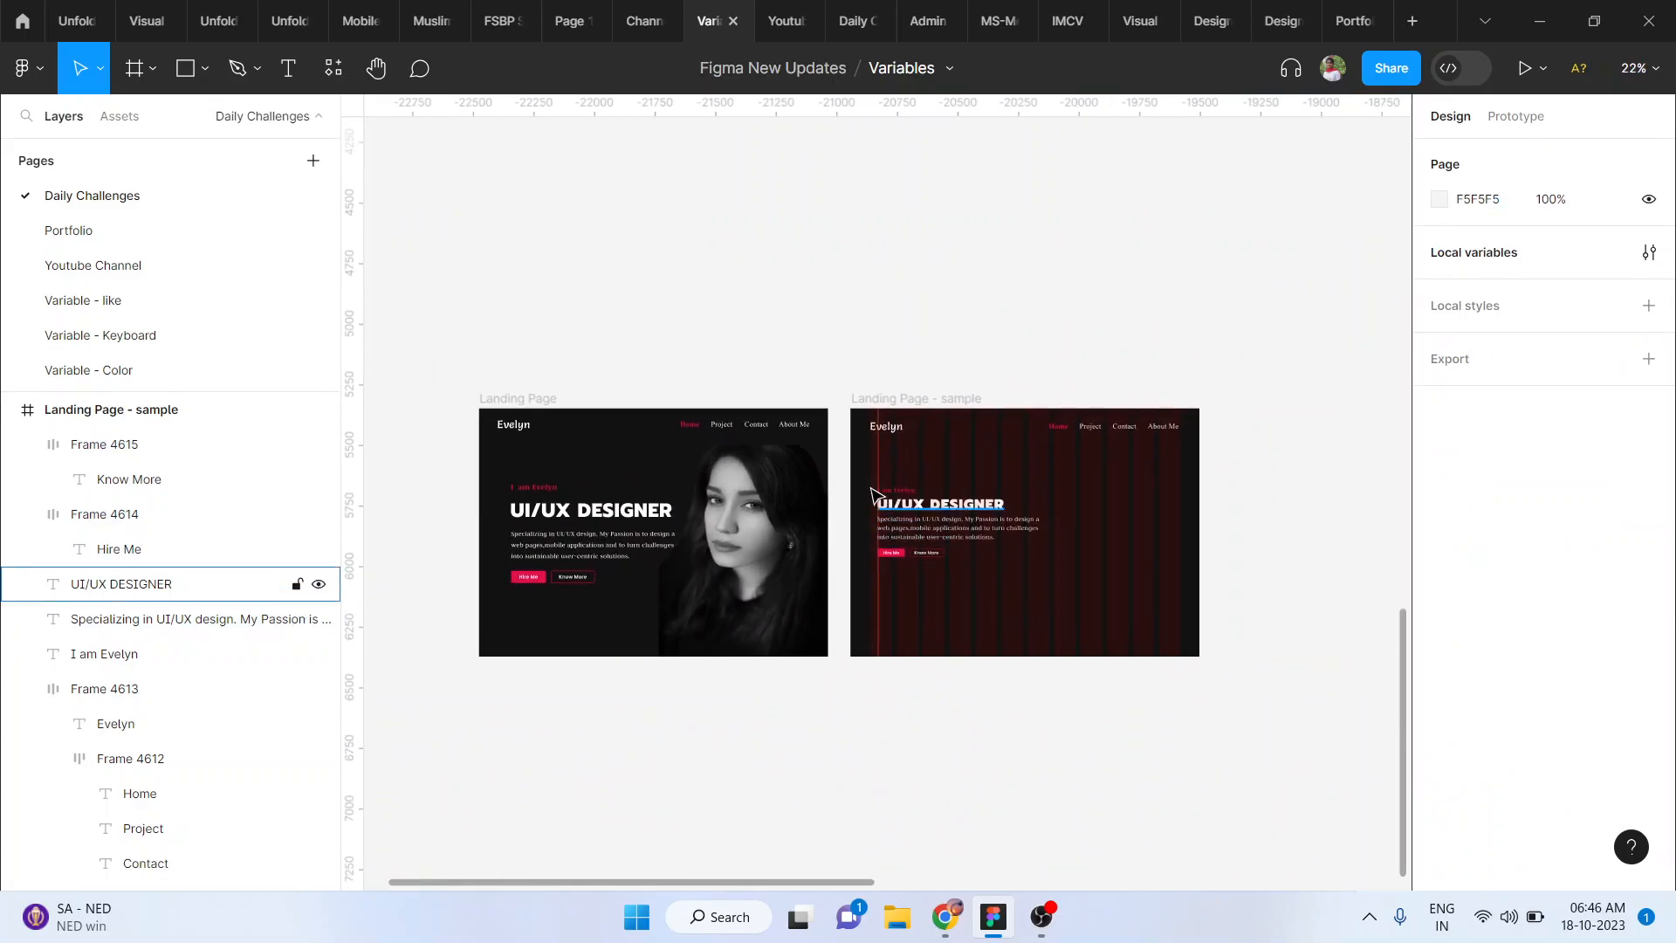
drag(851, 482, 1039, 591)
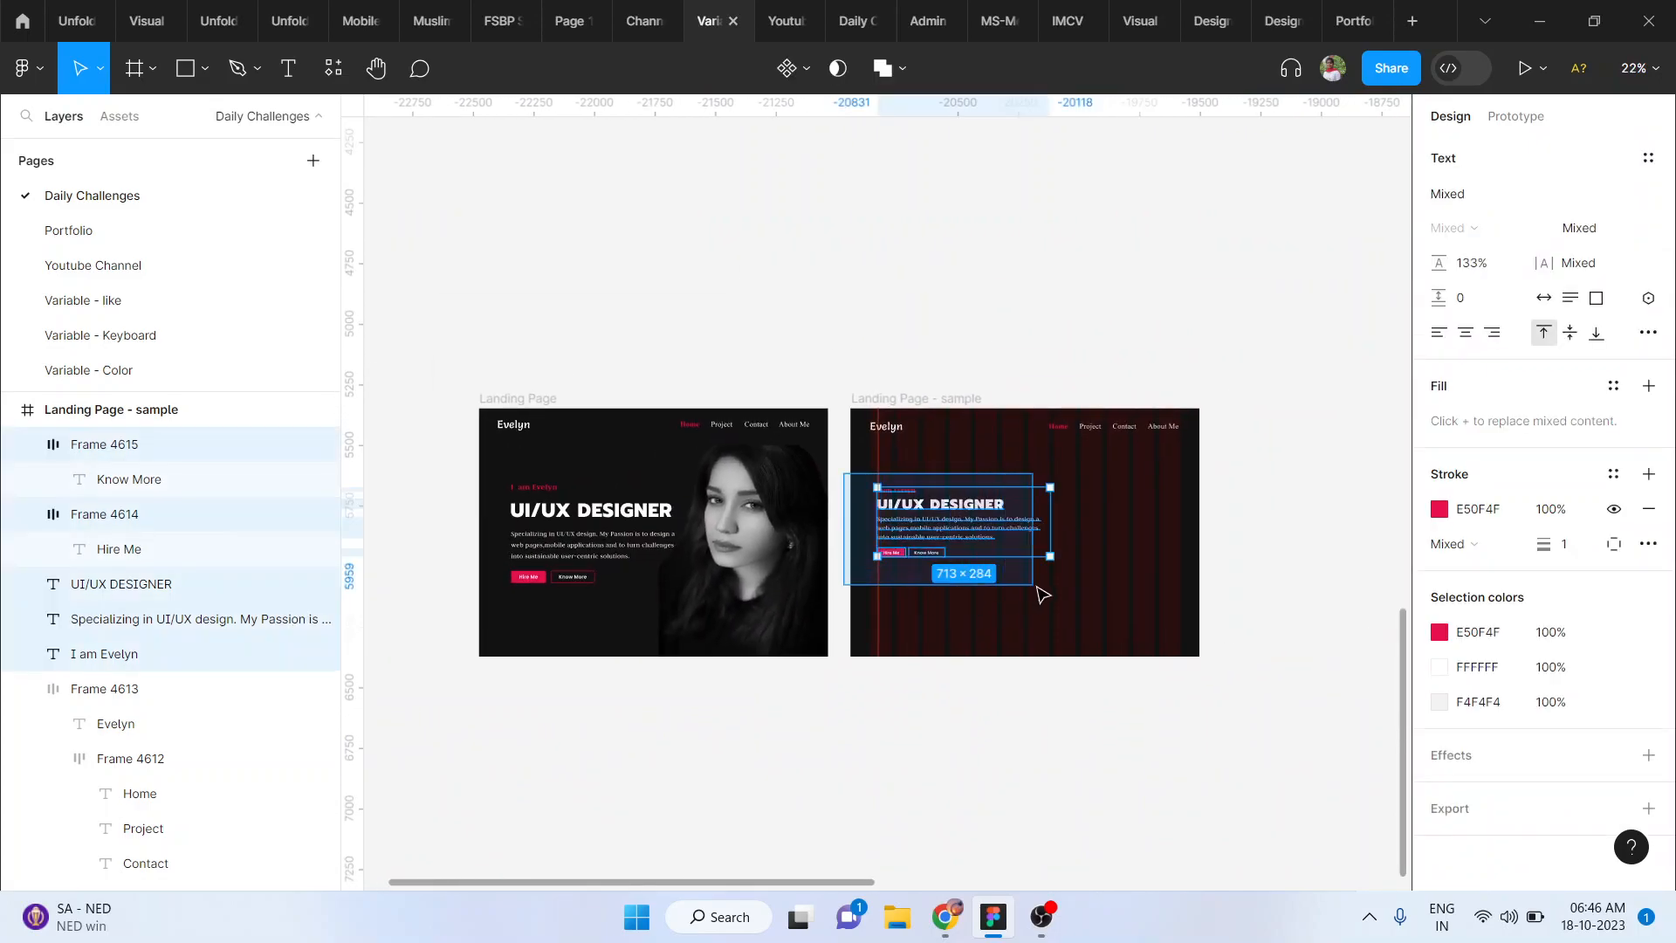
key(Down)
key(Down)
key(Down)
key(Down)
key(Down)
key(Down)
key(Down)
key(Down)
key(Down)
key(Down)
key(Down)
key(Down)
key(Down)
key(Down)
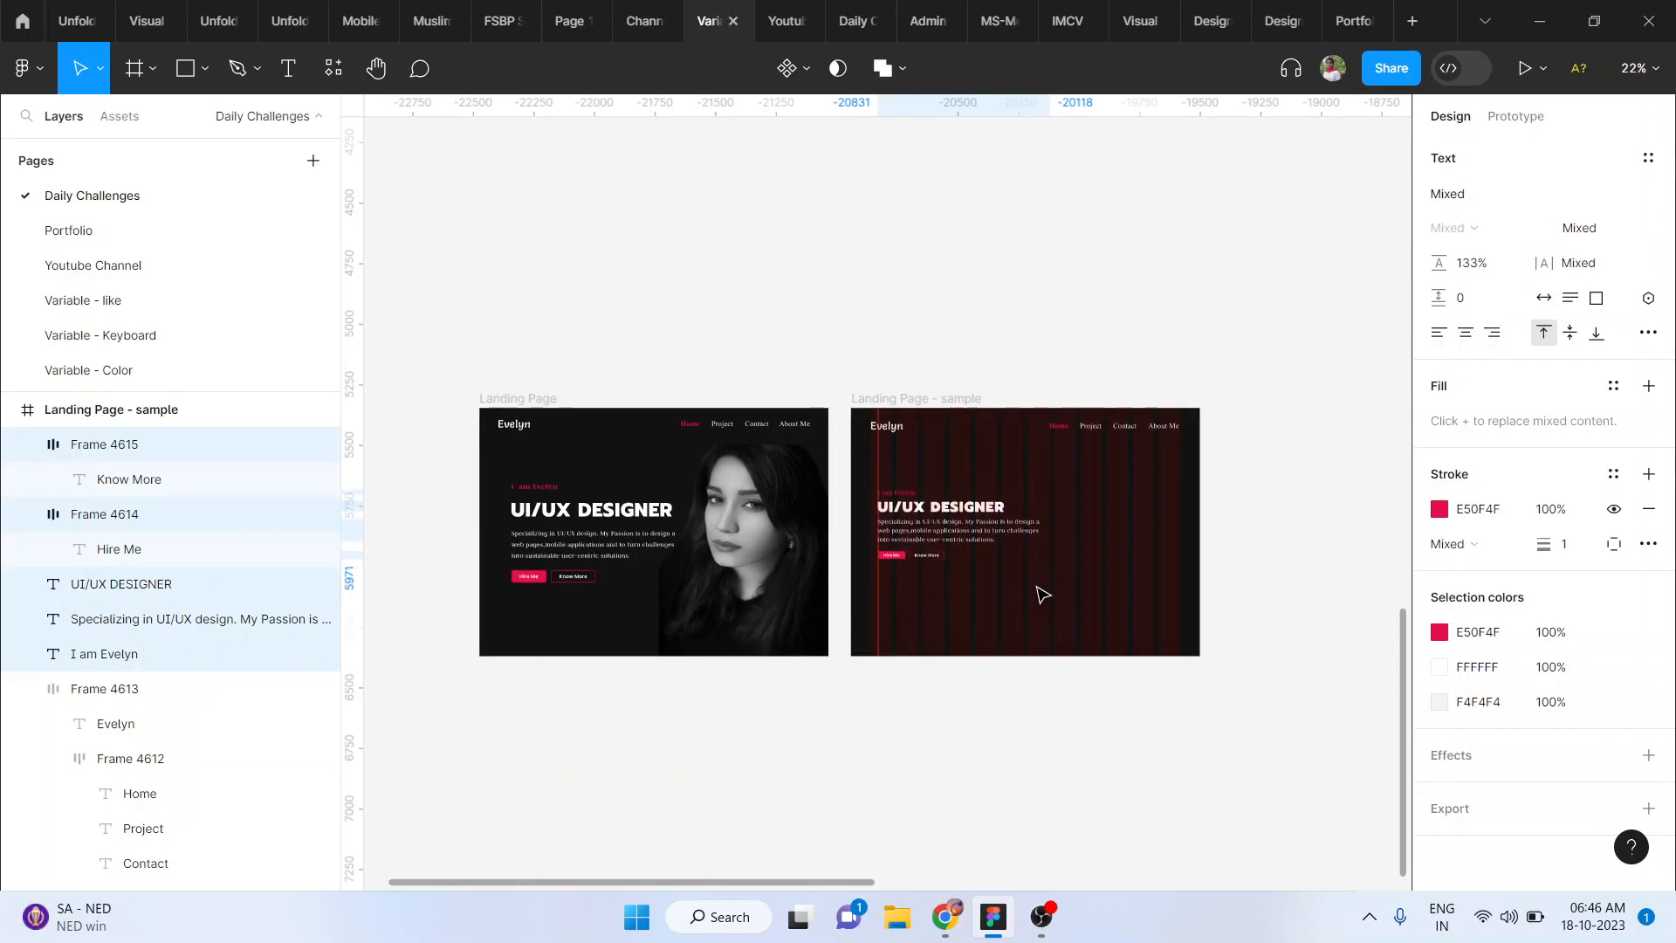
click(1081, 814)
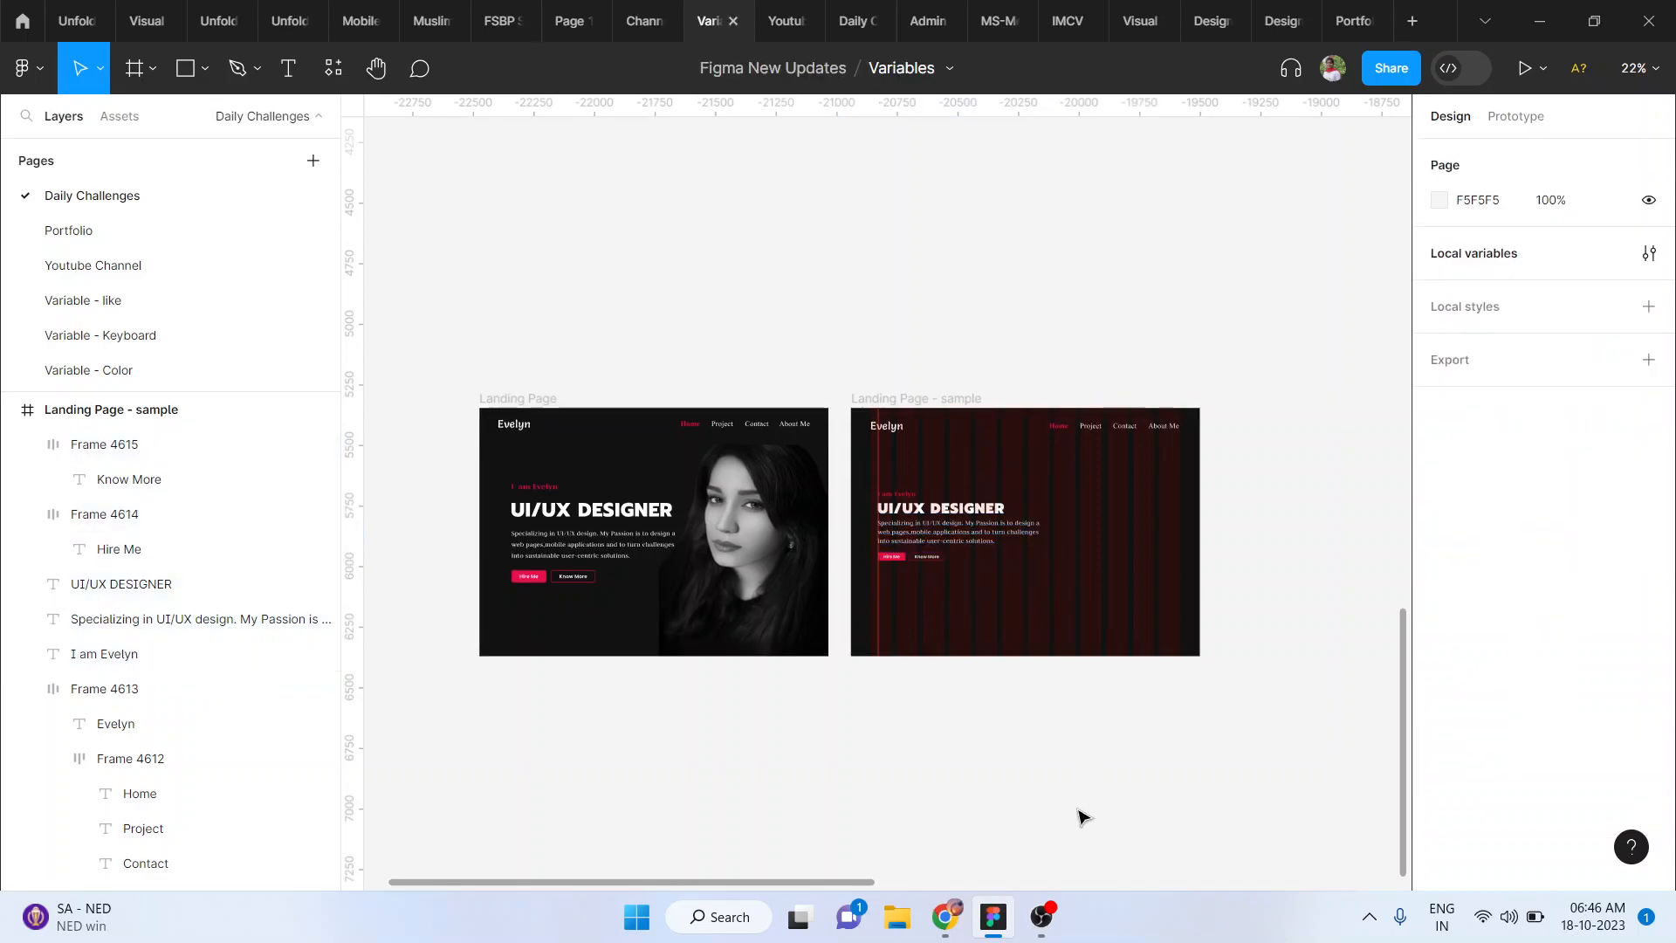
Step: Copy the portrait photo from the original Landing Page into the sample frame and place it at X 731, Y 154
click(793, 576)
drag(753, 550, 1097, 547)
scroll(1139, 551, up, 5)
drag(1166, 497, 1146, 497)
scroll(1149, 501, down, 2)
scroll(1149, 501, left, 1)
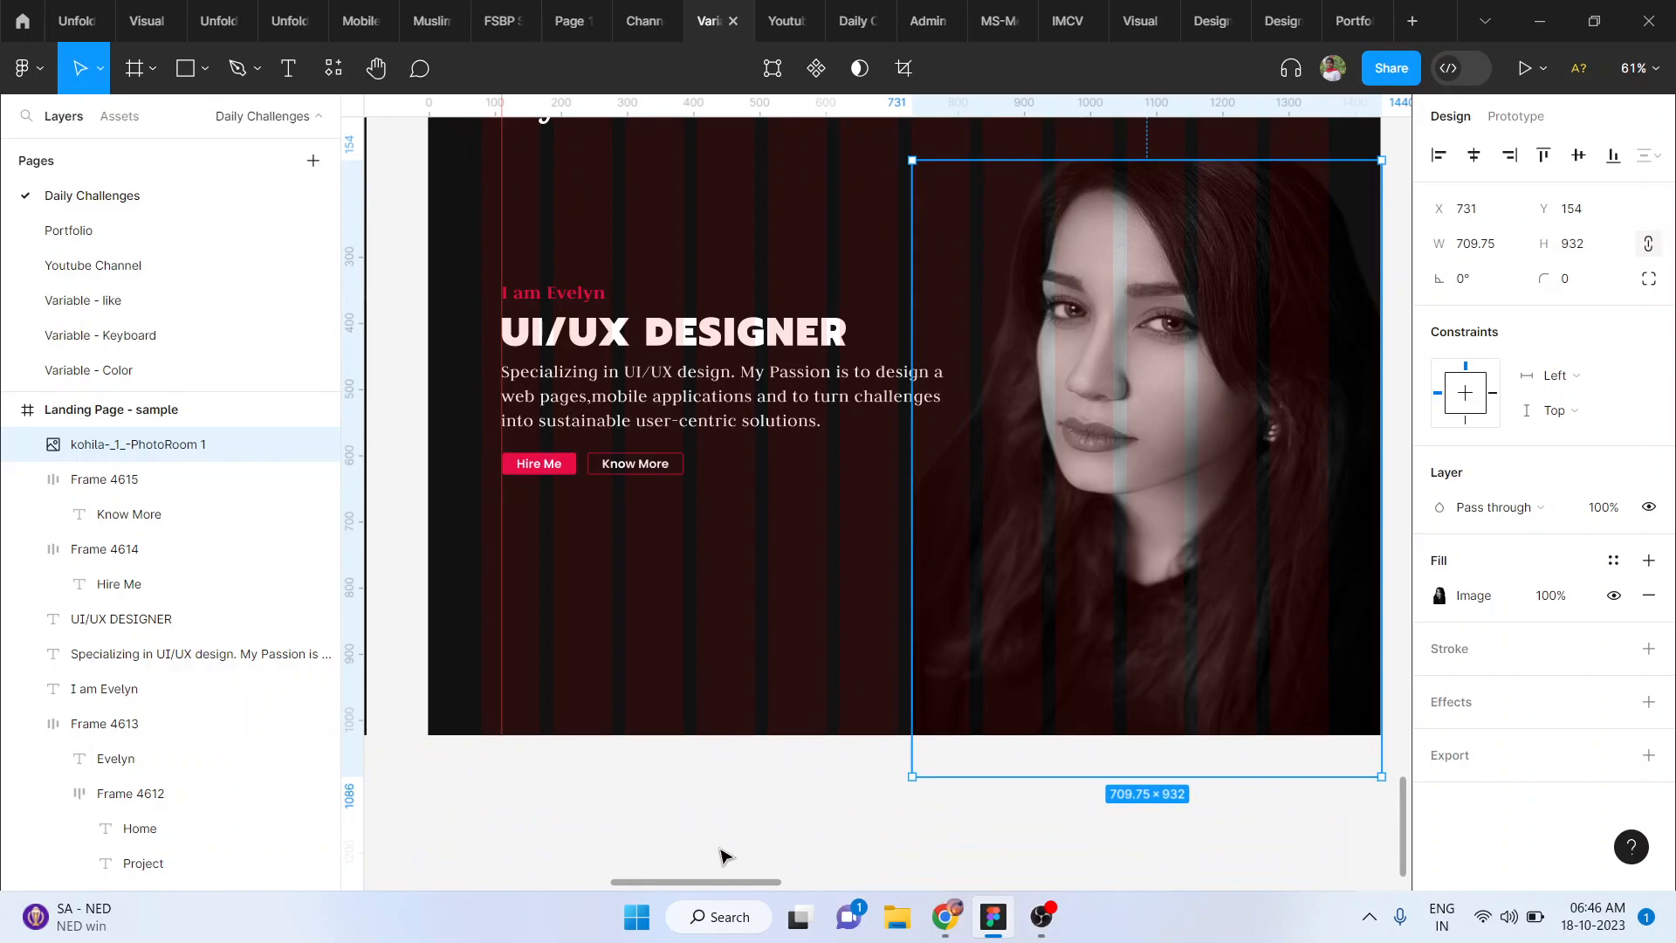
Step: Remove the vertical guide along the text block in the sample frame
click(699, 823)
scroll(634, 748, up, 3)
scroll(634, 748, left, 2)
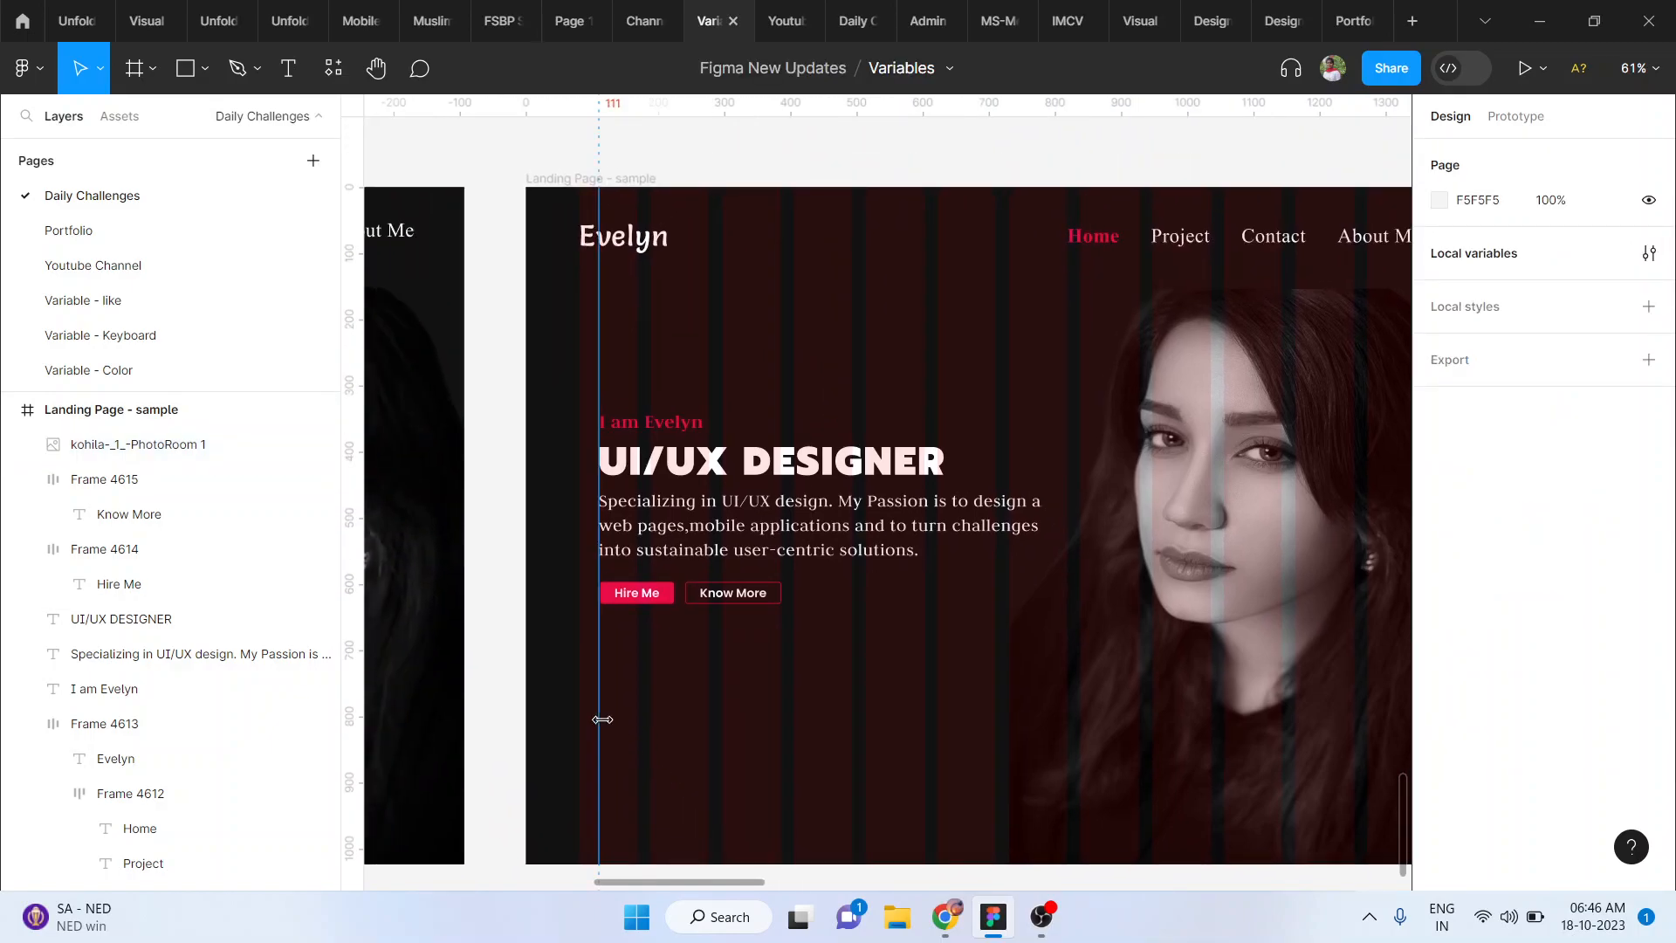
click(610, 729)
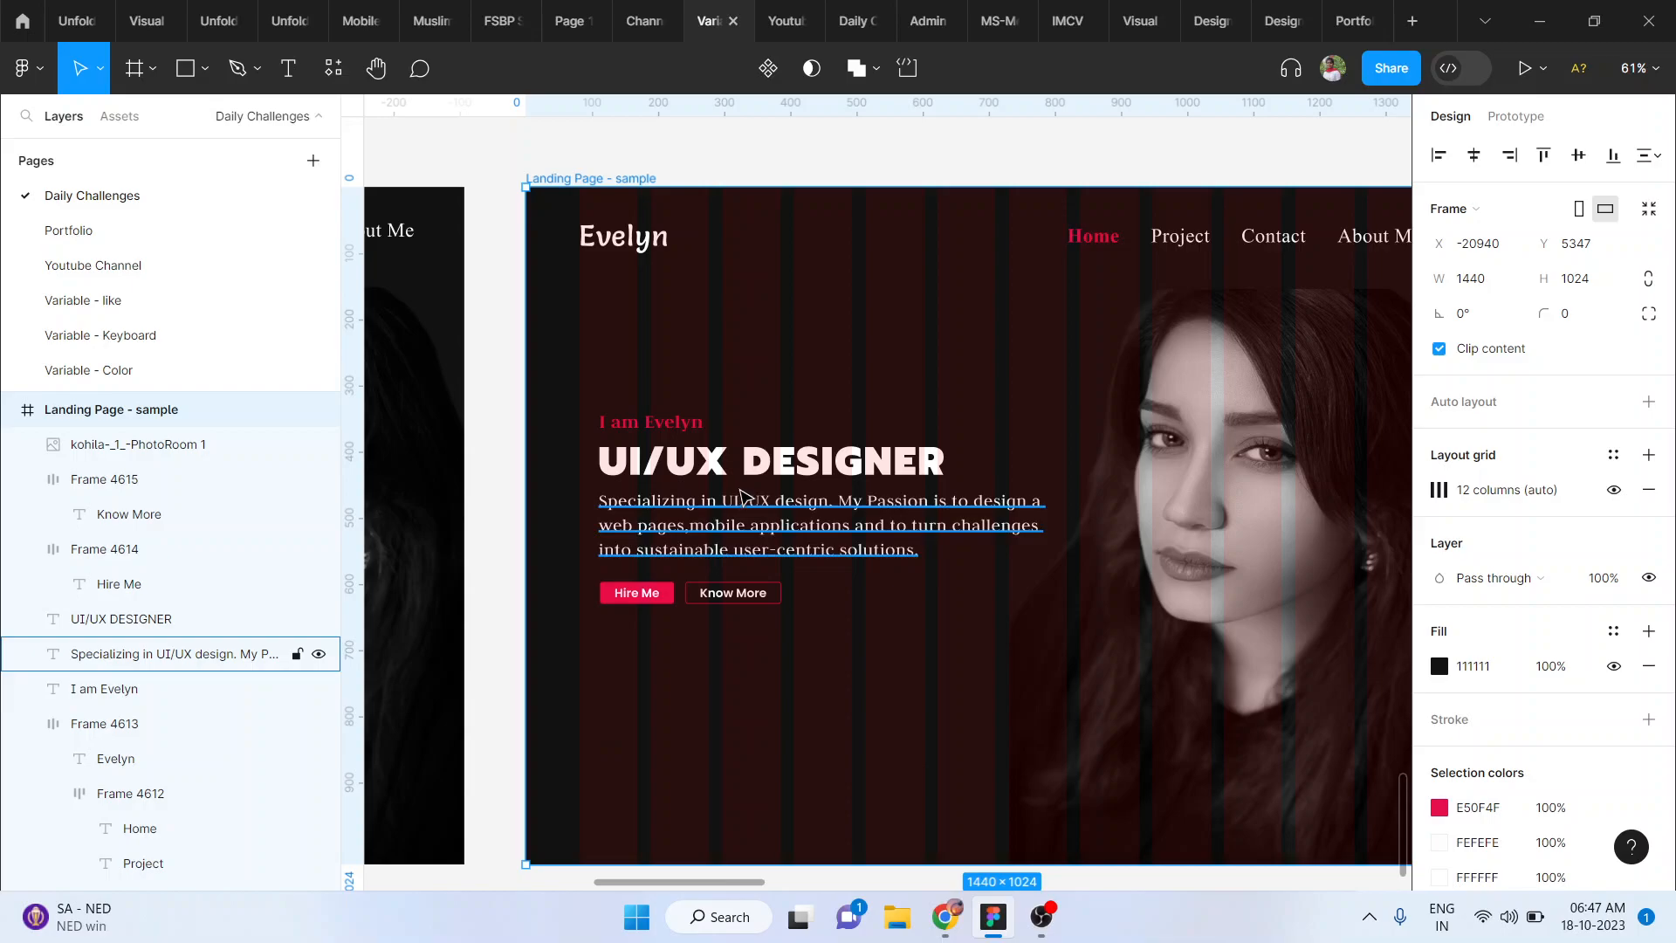
Step: Examine the text block's placement beside the portrait against the frame's column grid
scroll(742, 498, up, 1)
scroll(742, 498, right, 1)
scroll(745, 497, down, 2)
scroll(744, 497, left, 1)
scroll(742, 497, down, 1)
scroll(742, 497, left, 1)
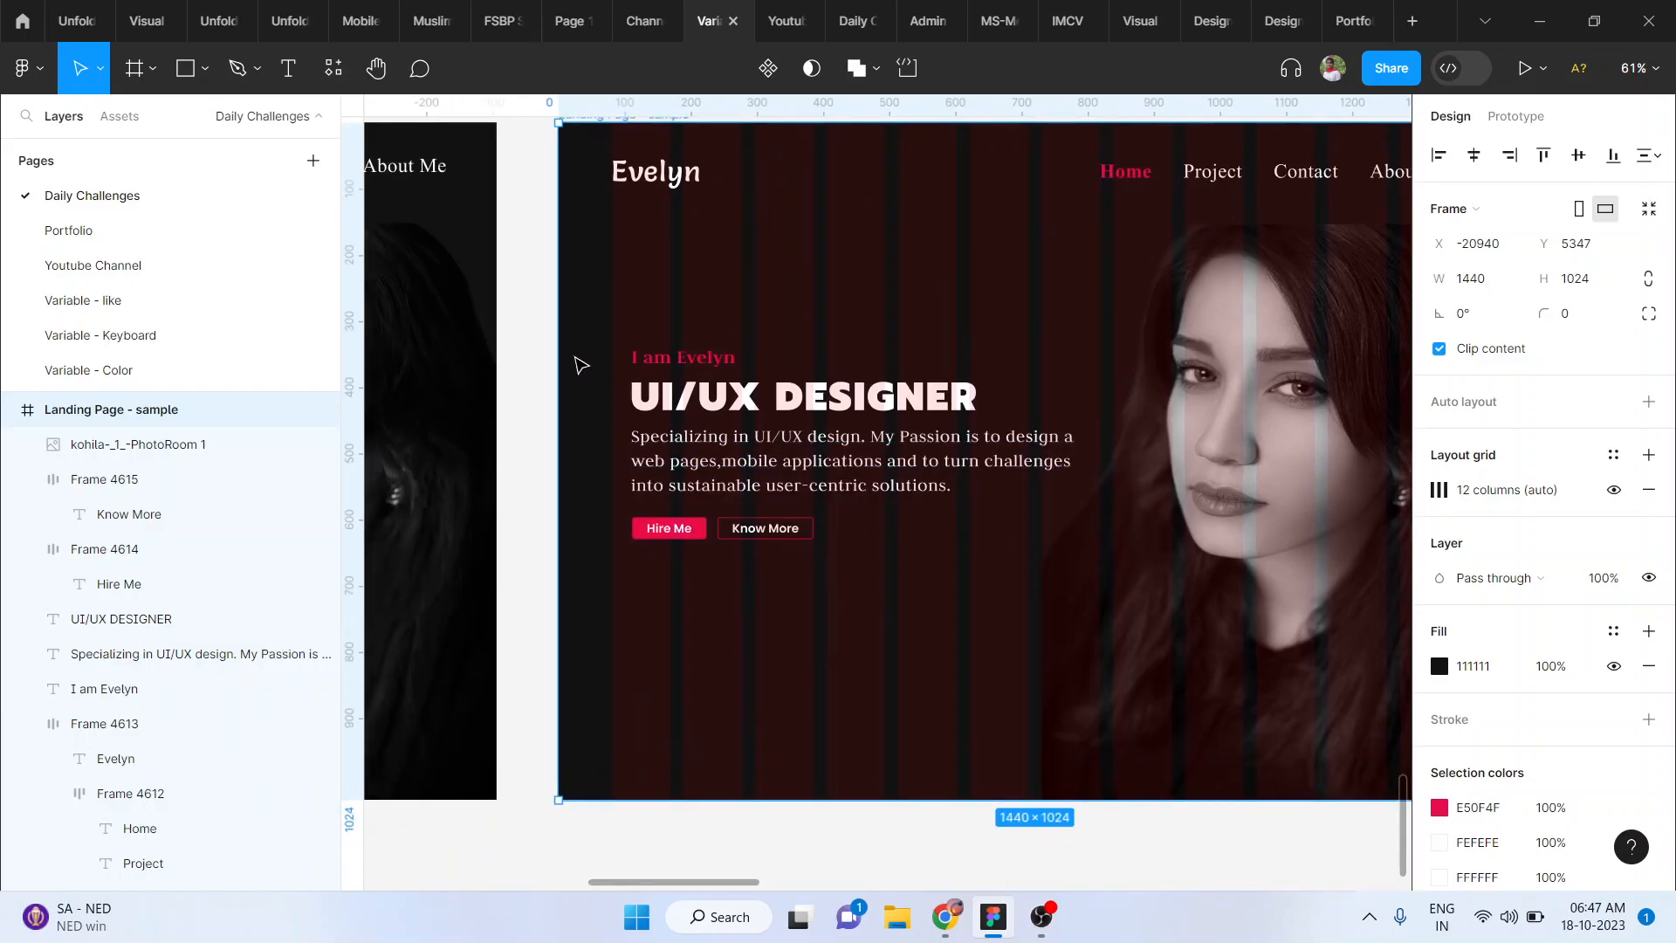
drag(522, 337, 835, 559)
scroll(877, 600, right, 2)
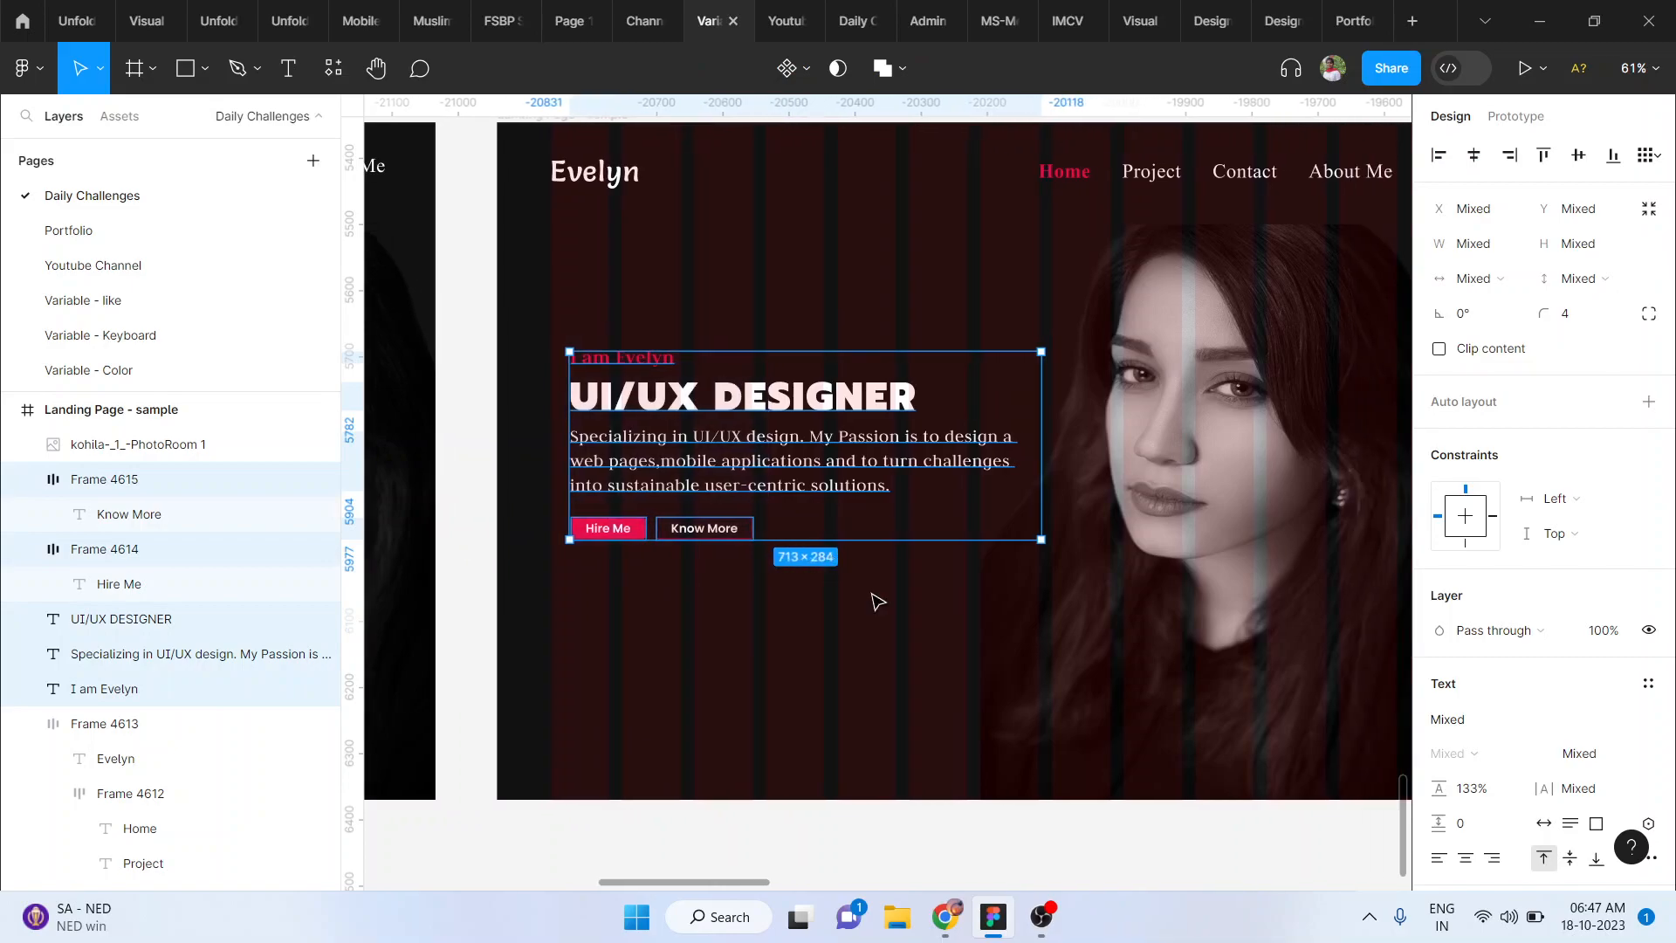
click(925, 683)
scroll(1013, 566, up, 1)
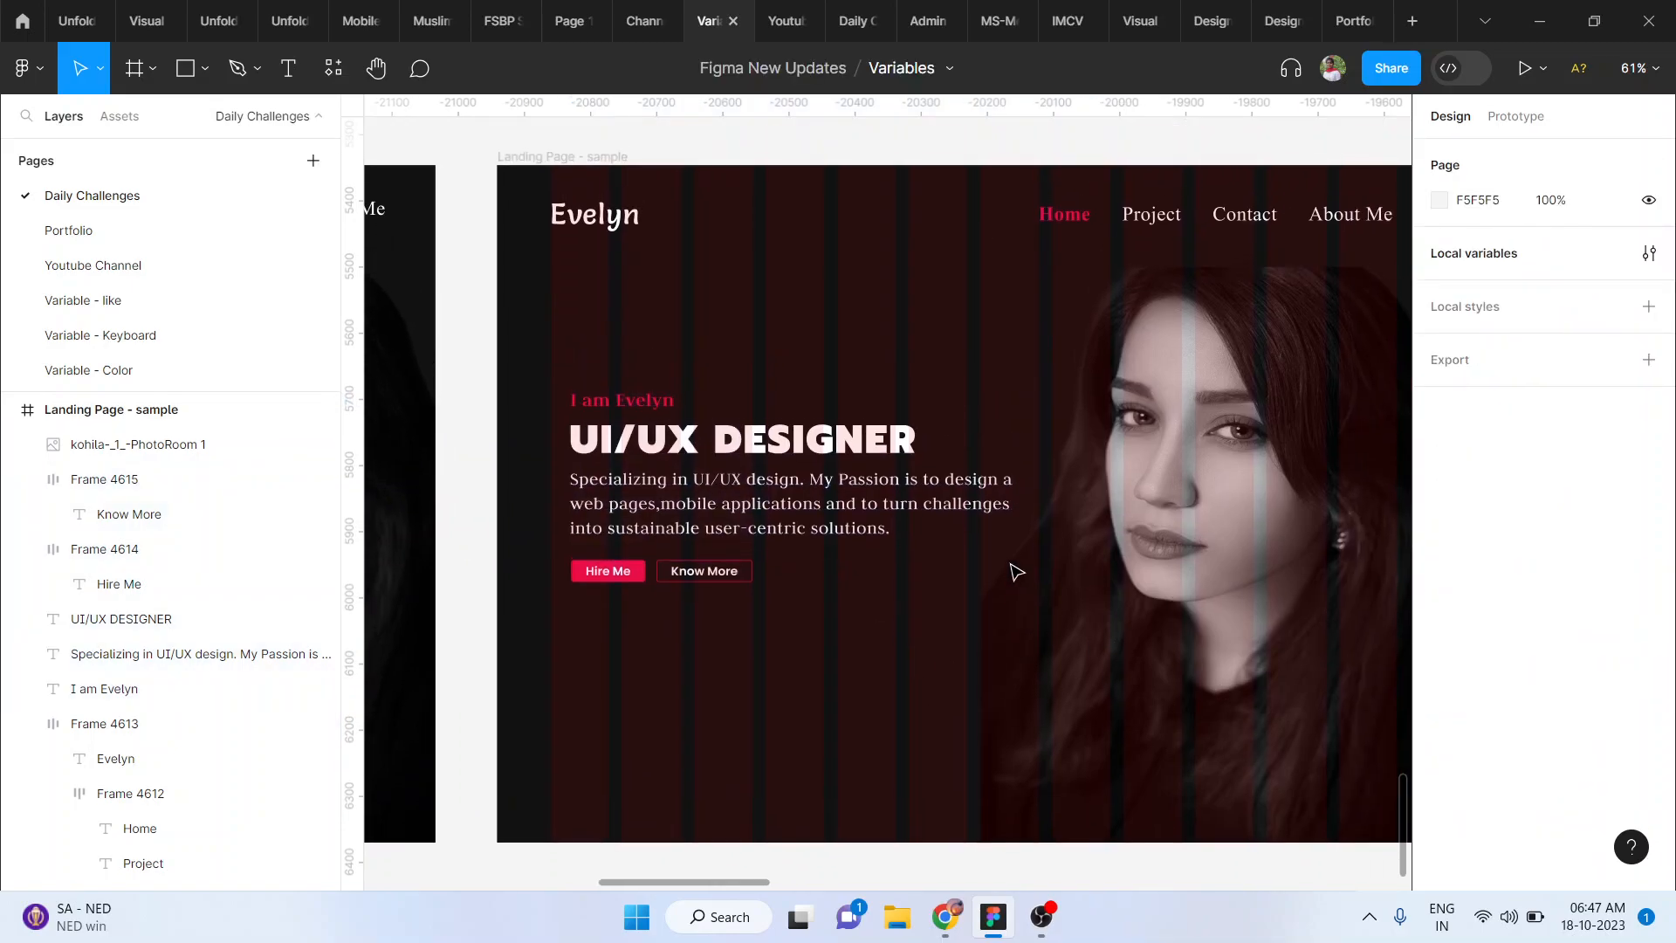
scroll(1012, 569, down, 1)
scroll(1009, 568, right, 2)
scroll(1010, 568, up, 1)
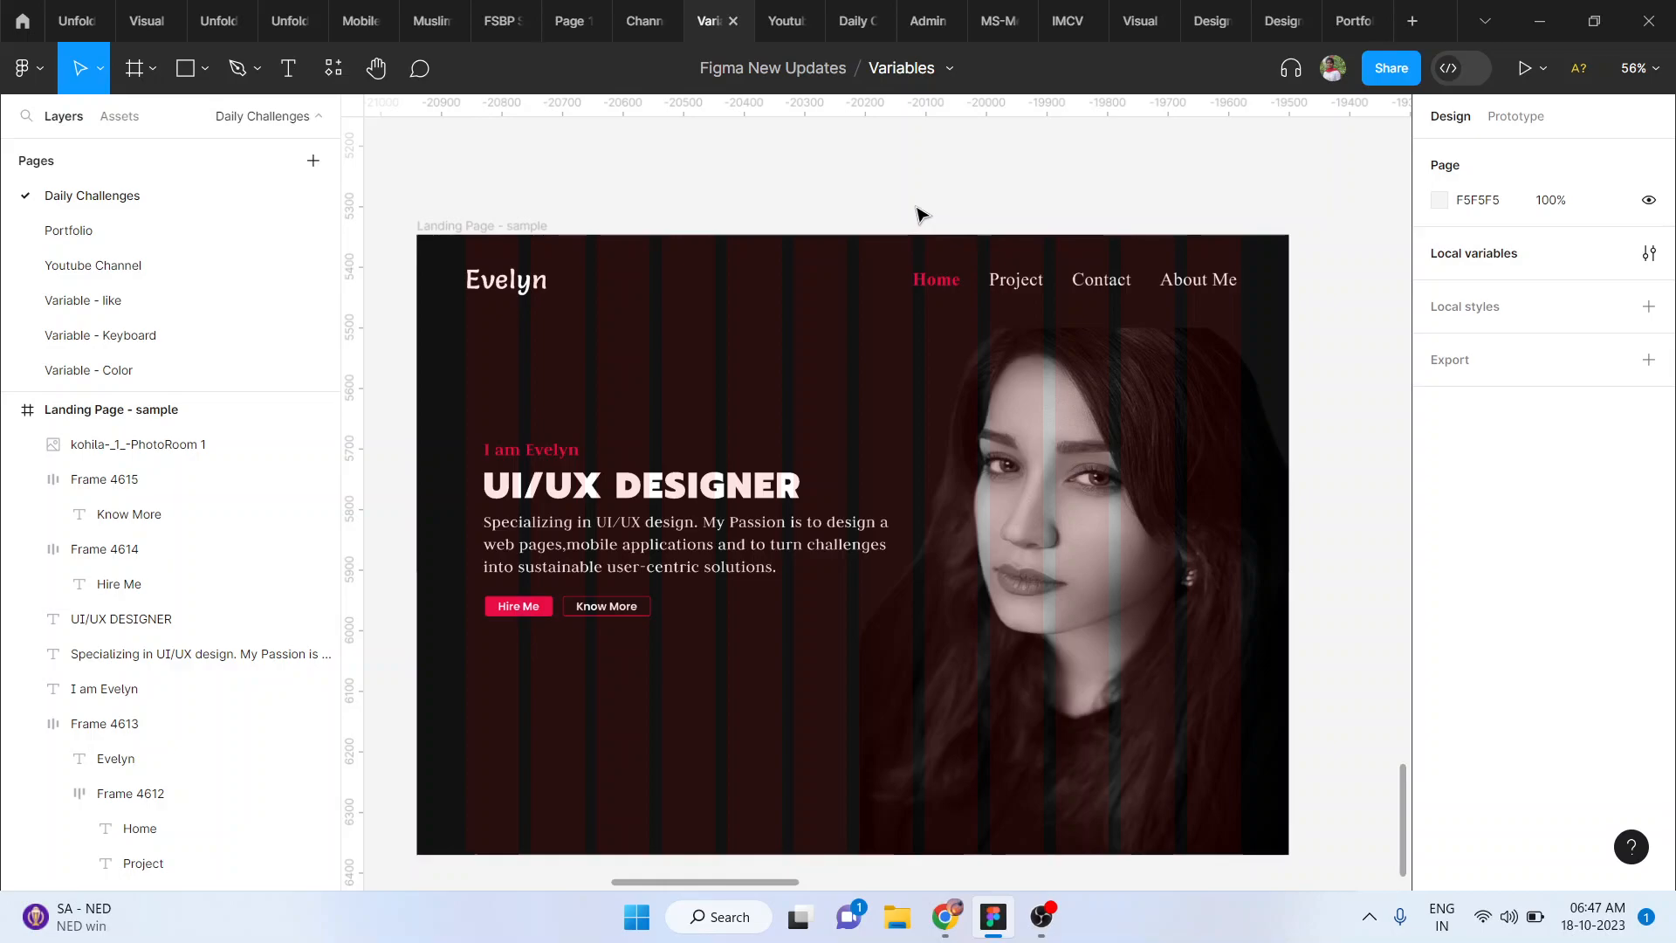
Step: Hide the 12-column layout grid of the "Landing Page - sample" frame
click(541, 232)
click(1614, 490)
scroll(519, 514, down, 1)
scroll(518, 514, left, 2)
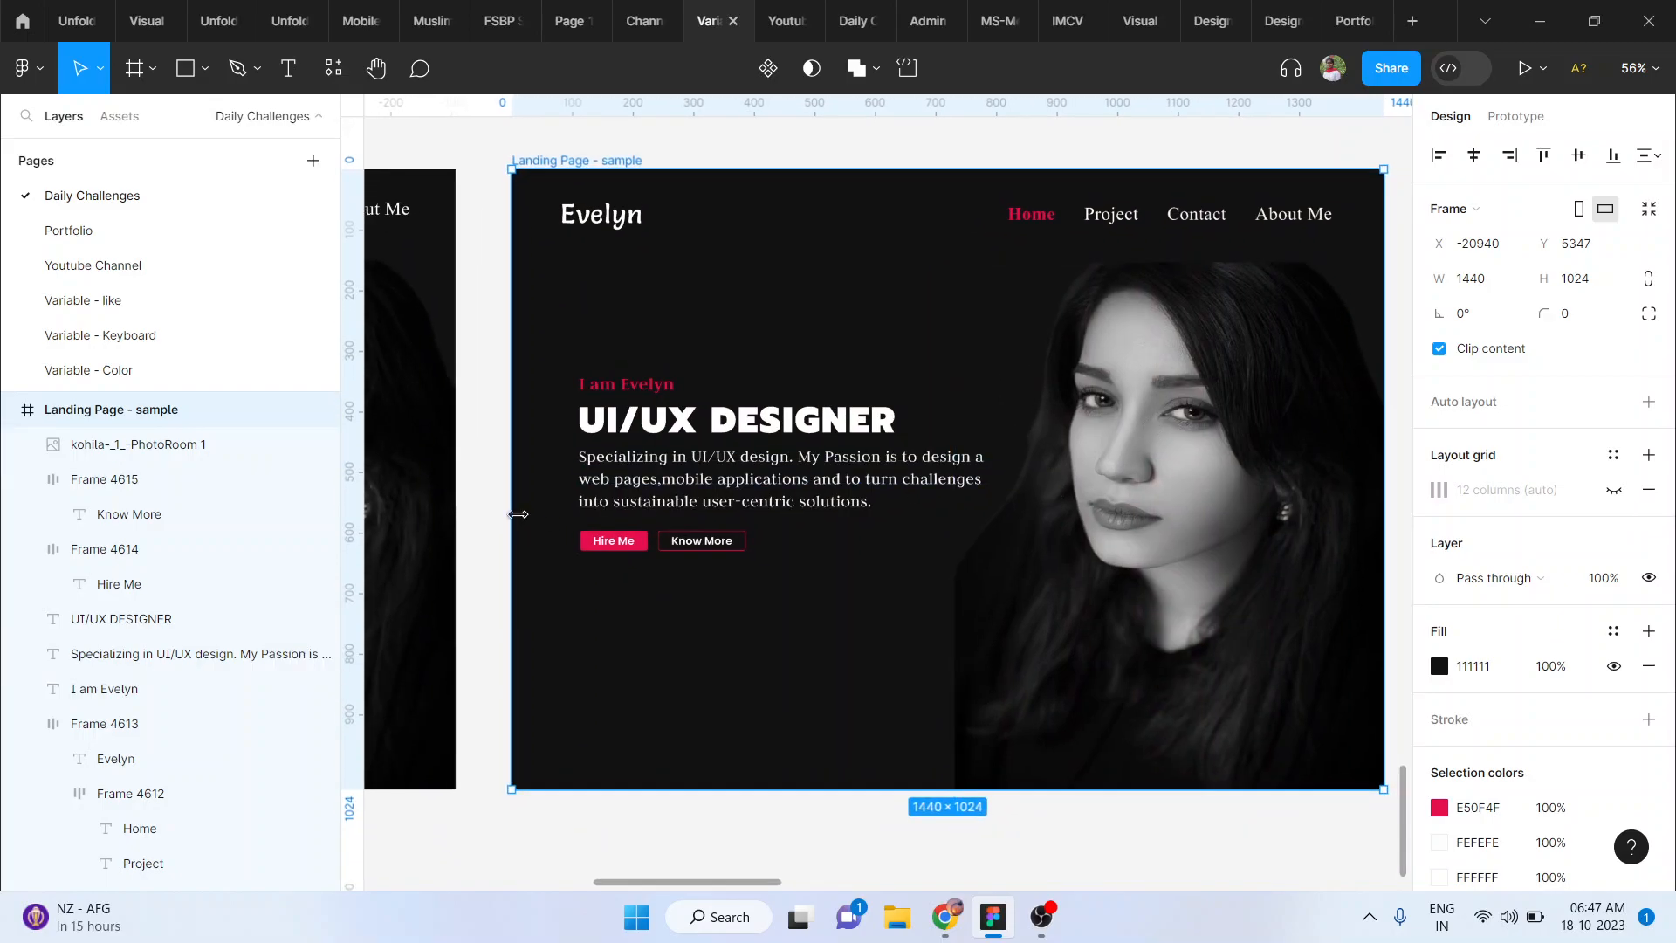
click(480, 557)
scroll(838, 568, right, 2)
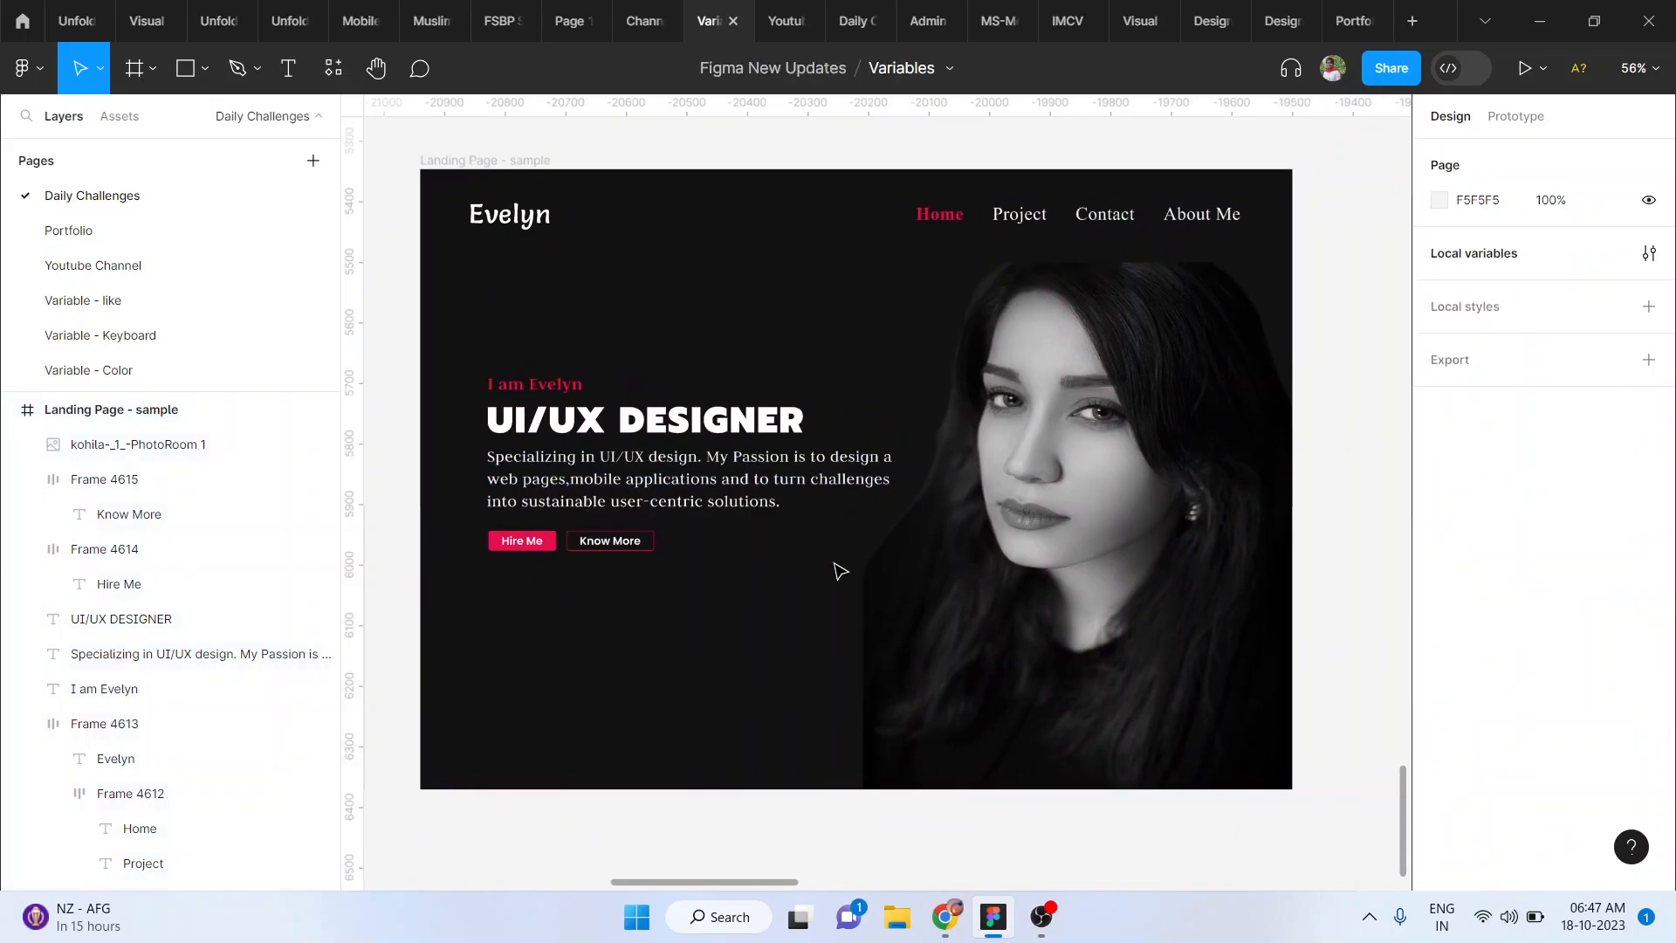
Step: Move the greeting line above the heading up to Y 336, keeping it at X 110
scroll(839, 571, left, 1)
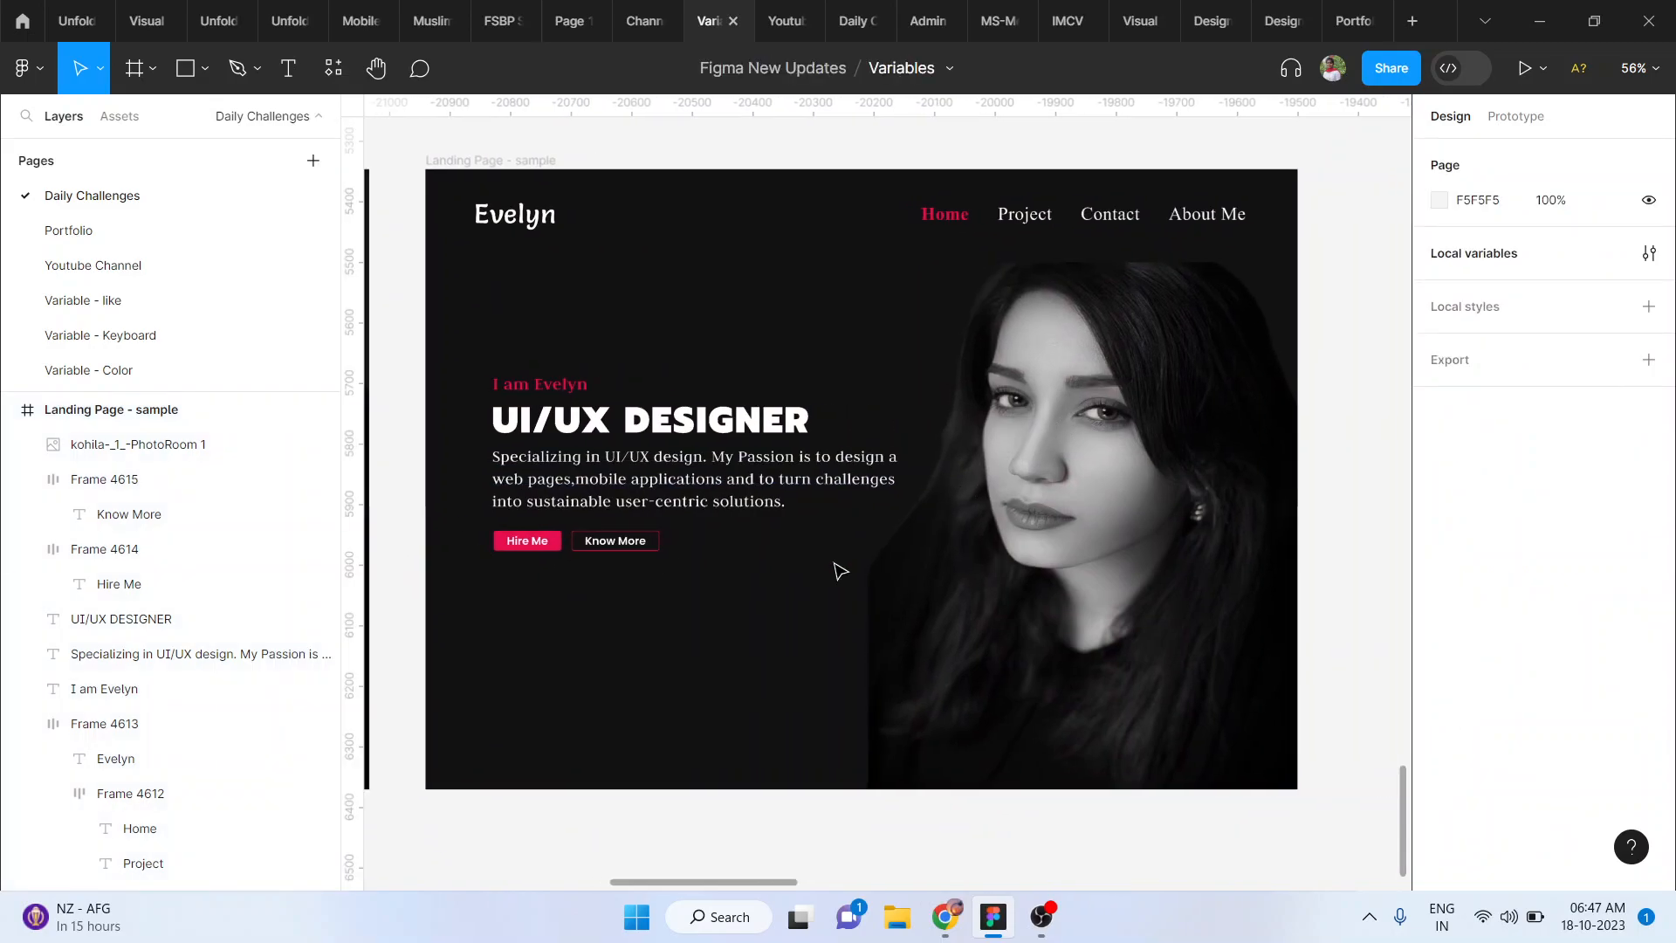
scroll(688, 533, up, 2)
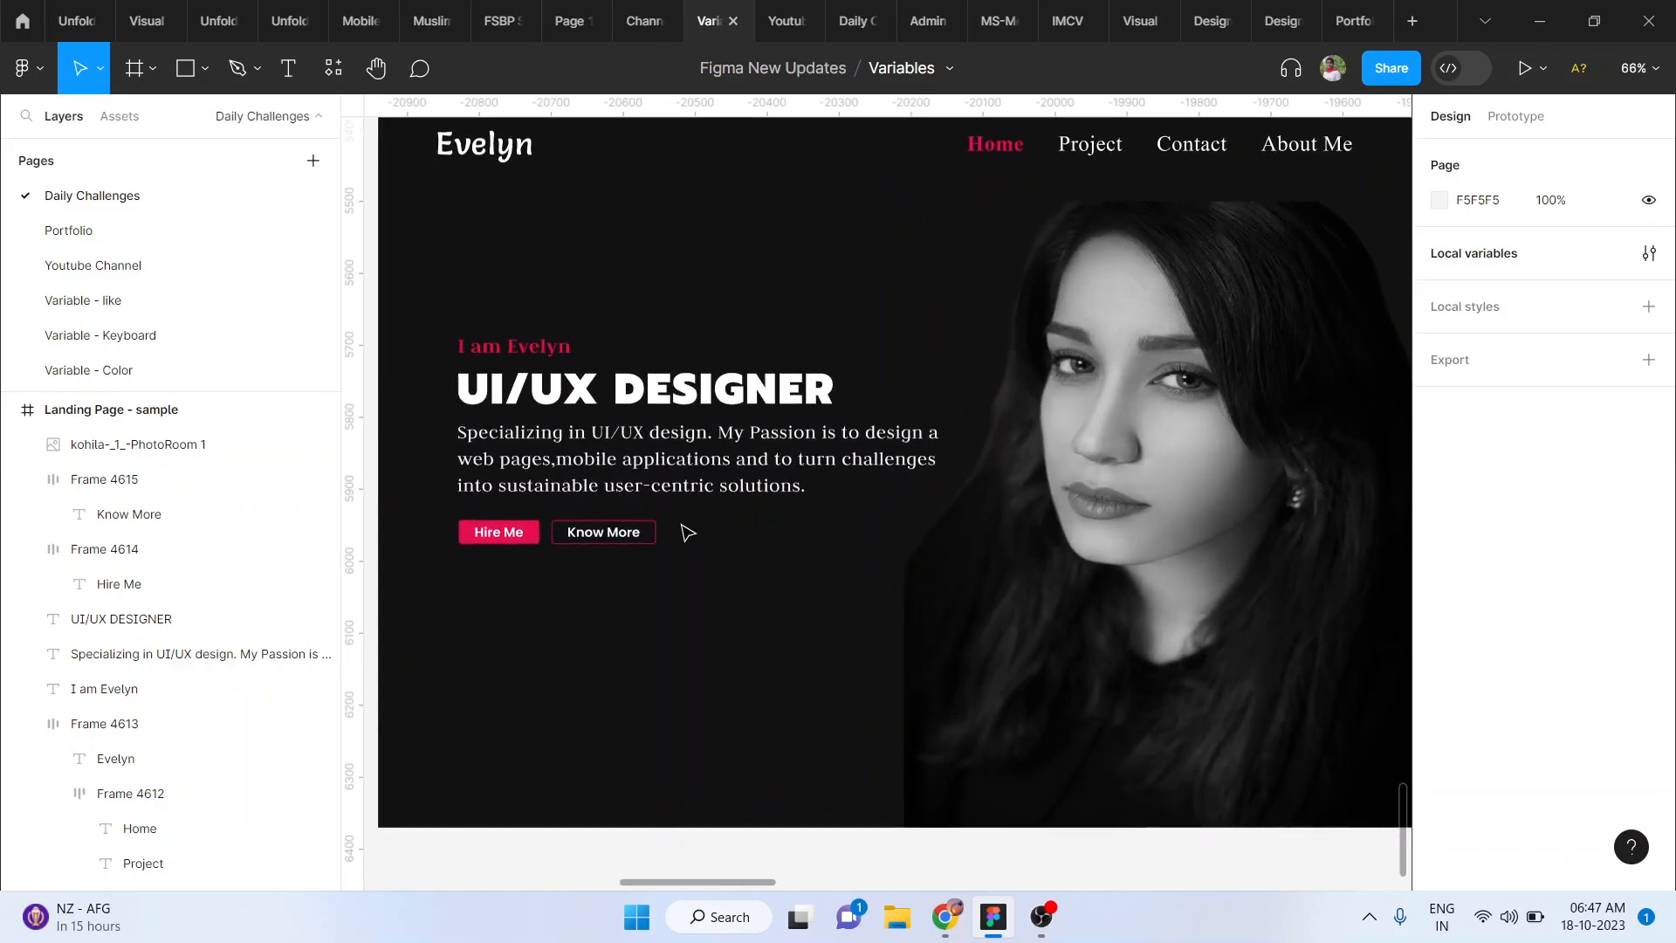
drag(554, 355, 552, 349)
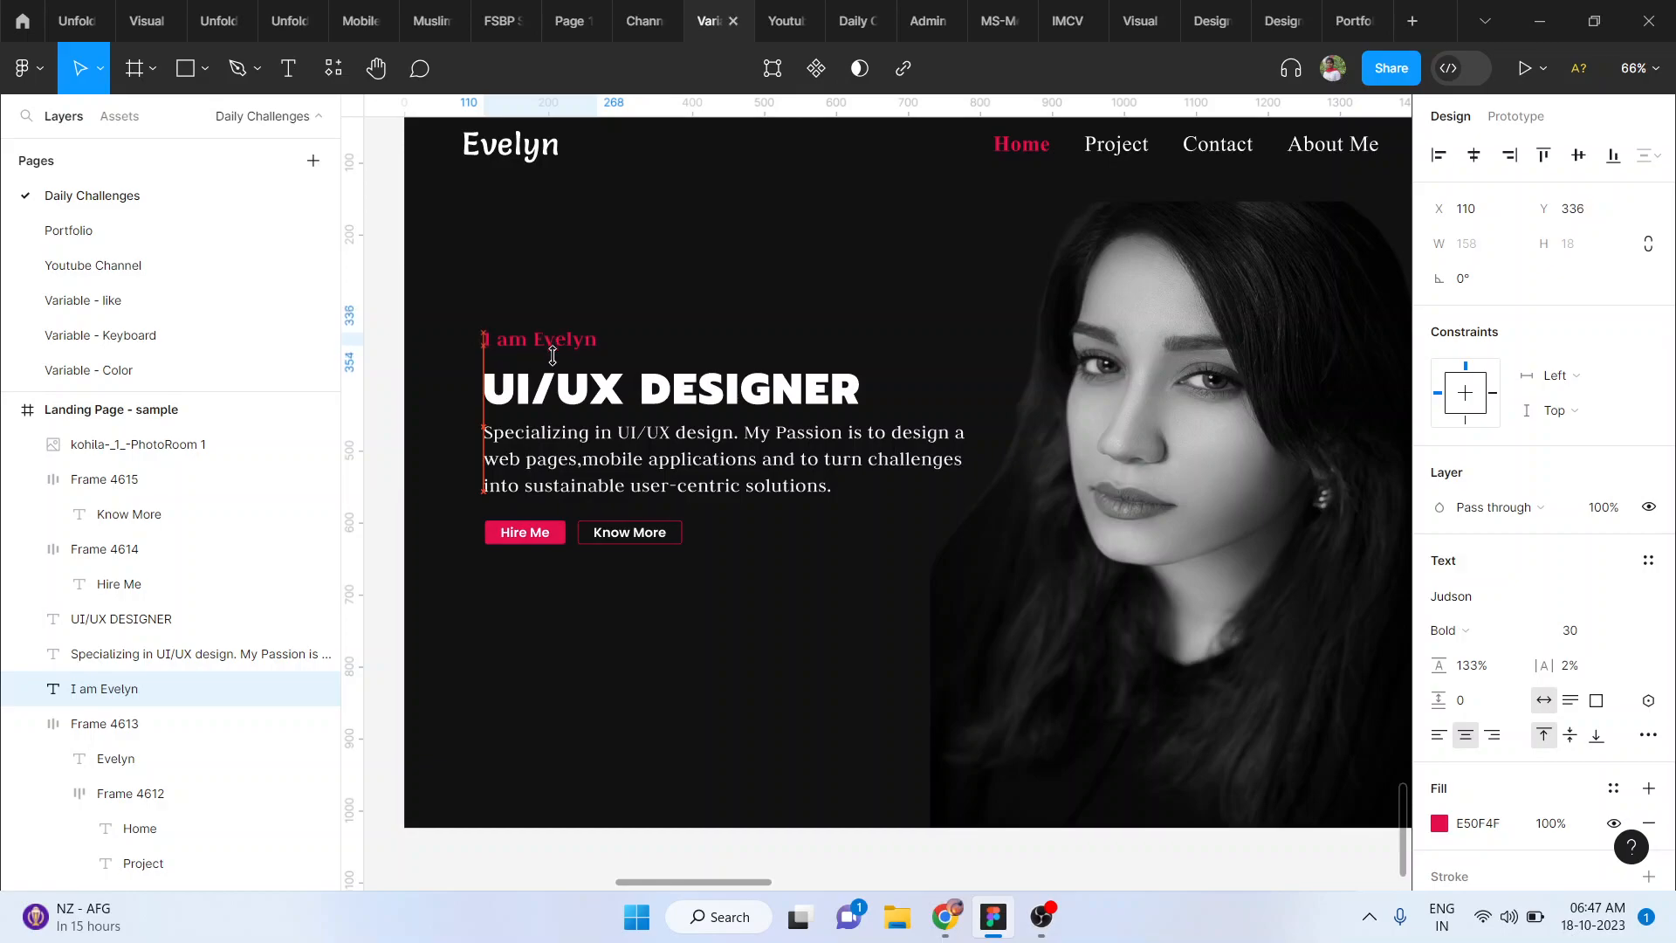
Step: Set the padding of both the "Hire Me" and "Know More" buttons to 28 horizontal and 14 vertical
click(122, 584)
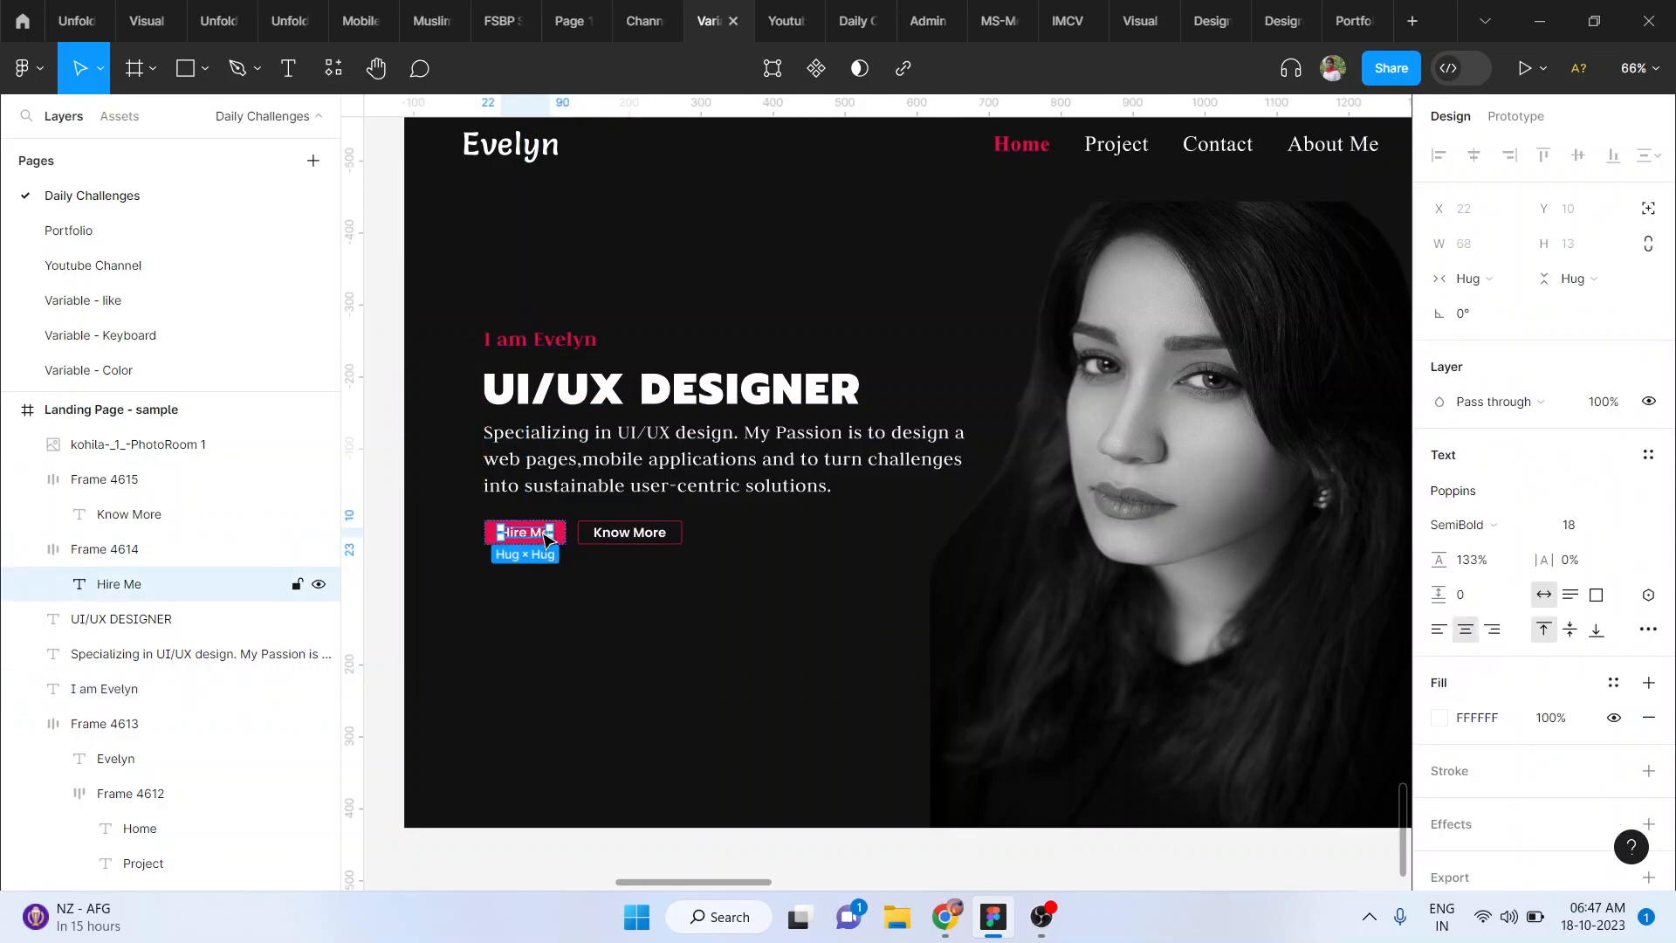
click(636, 591)
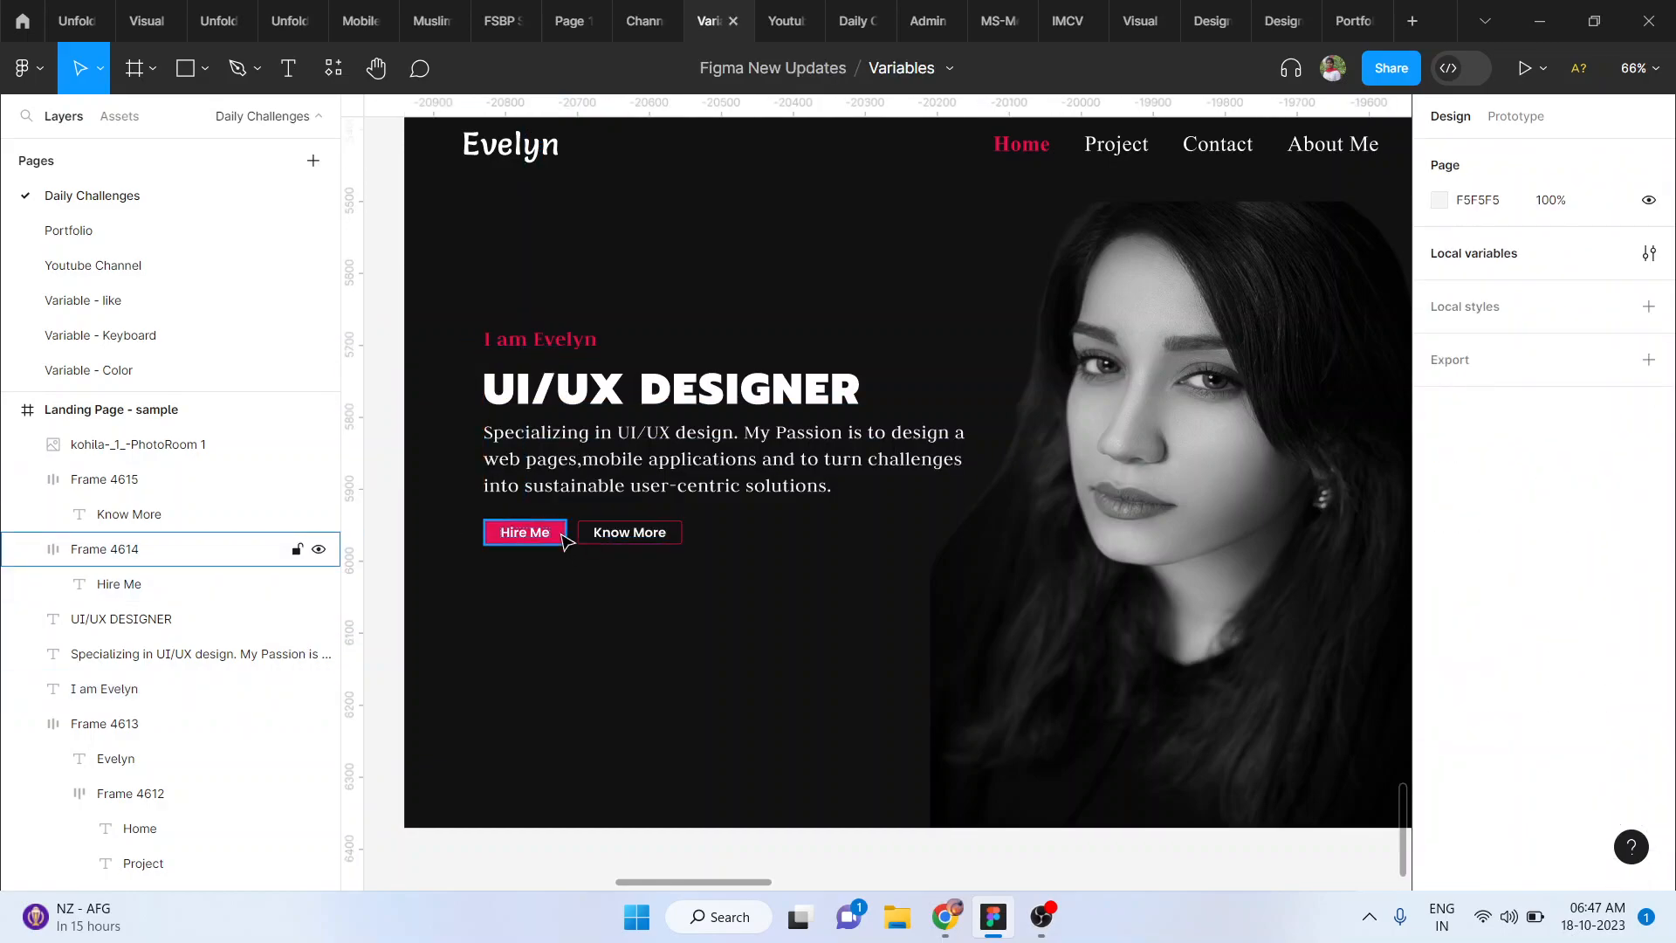
click(537, 535)
shift+click(624, 536)
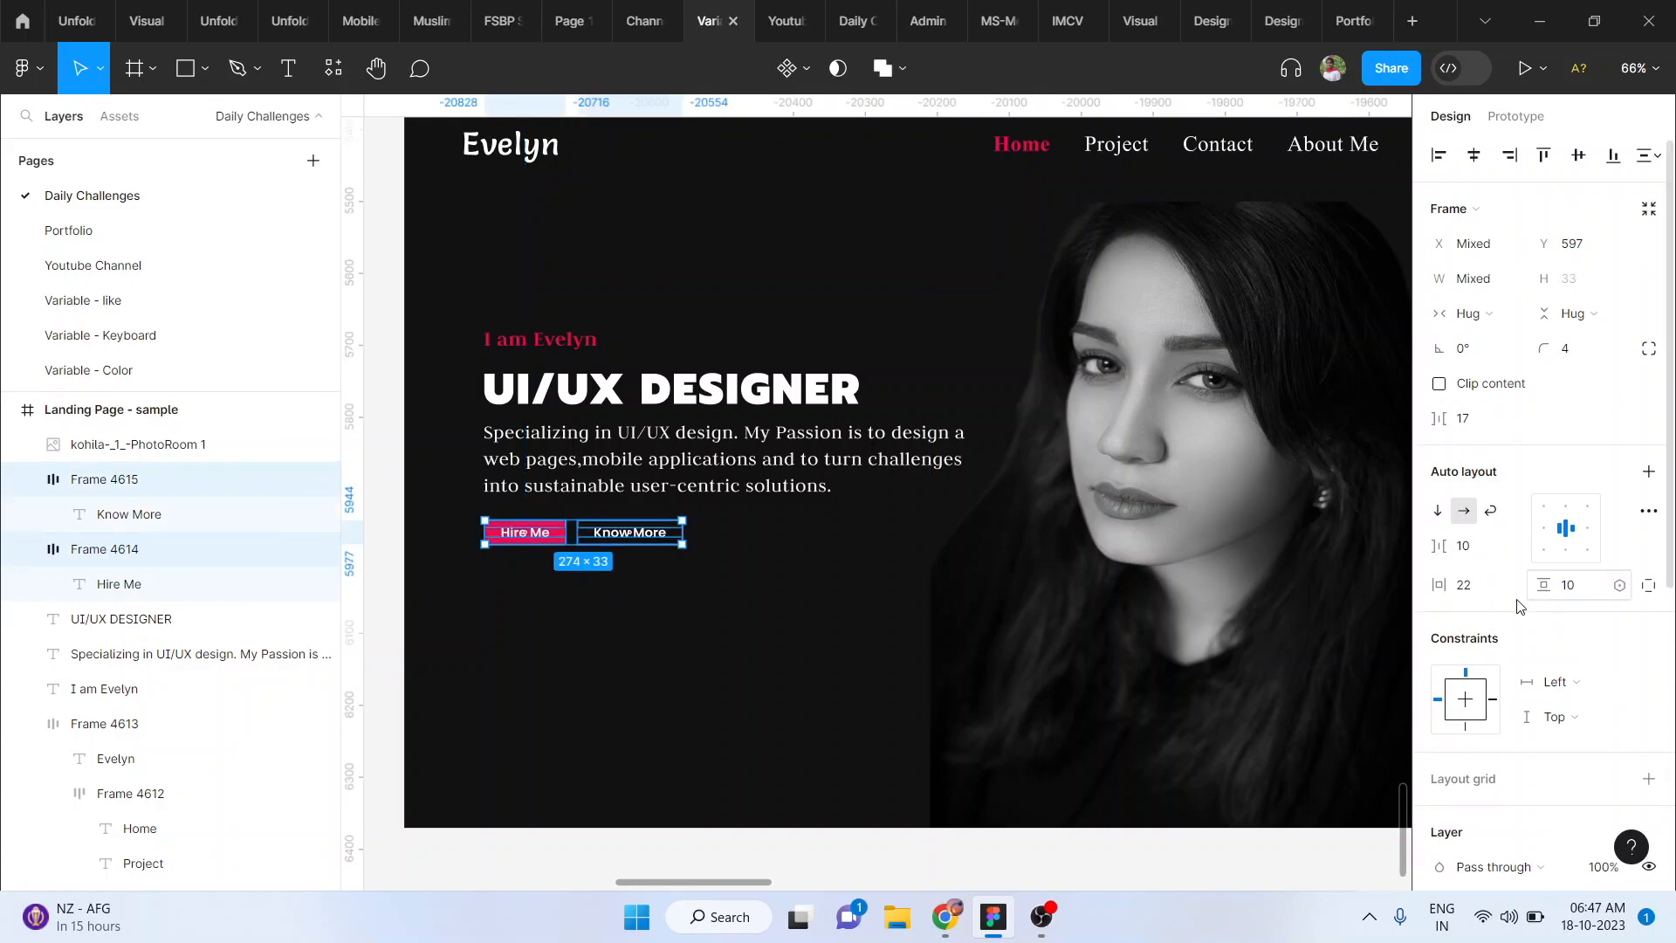
drag(1546, 585, 1560, 588)
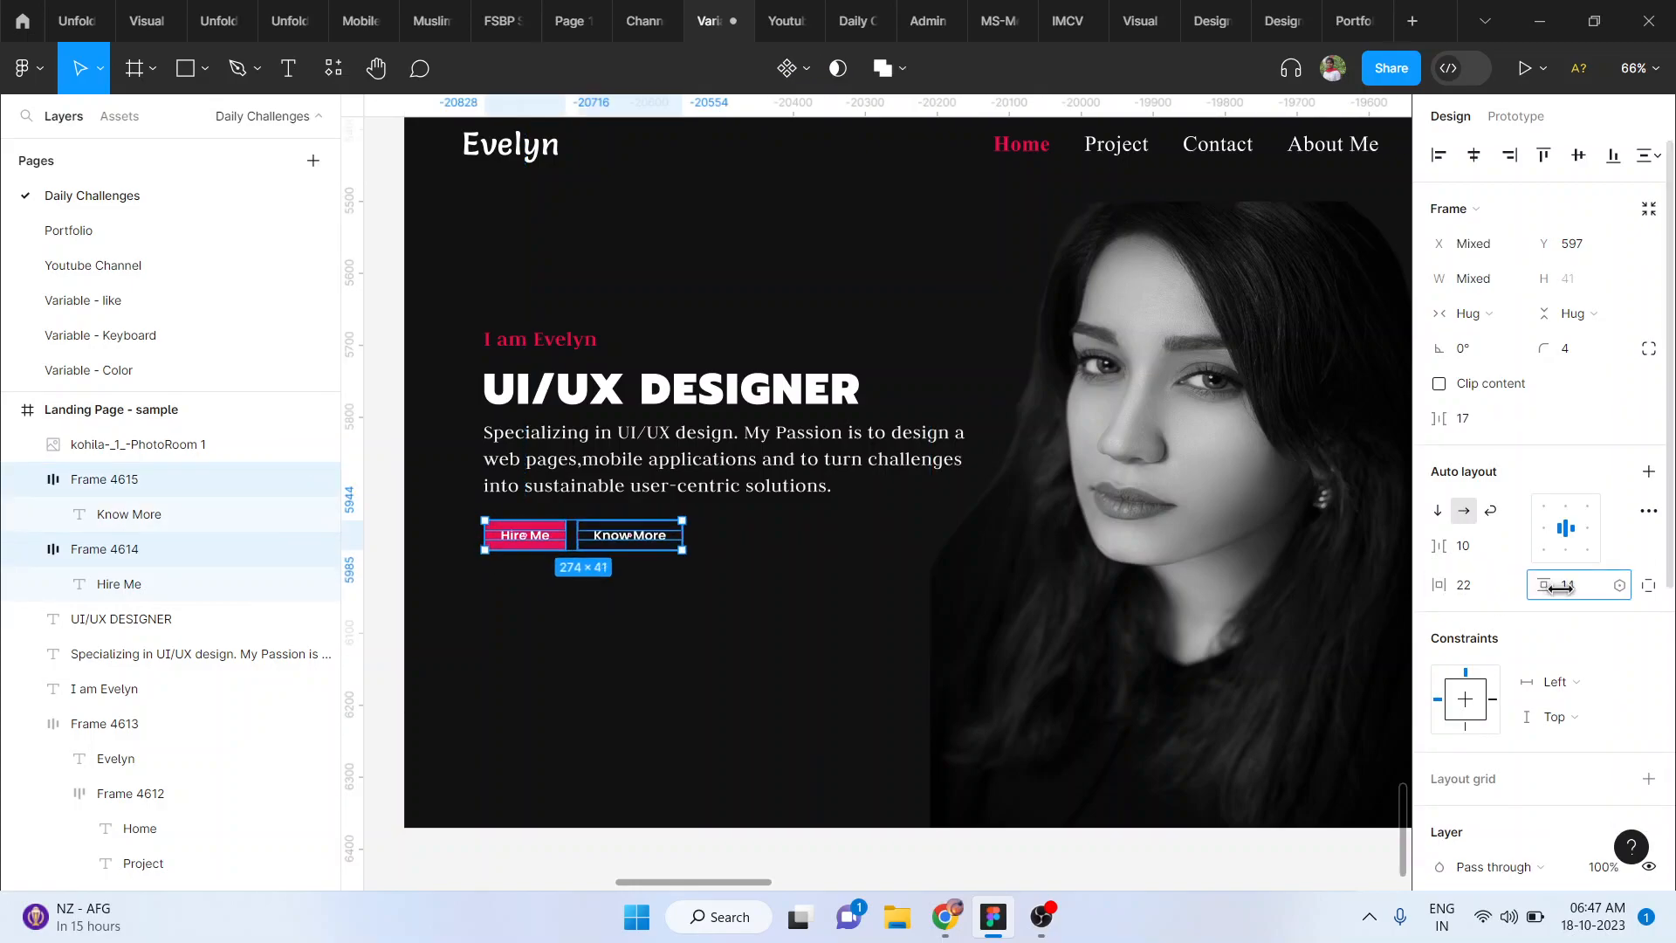
drag(1444, 585, 1454, 585)
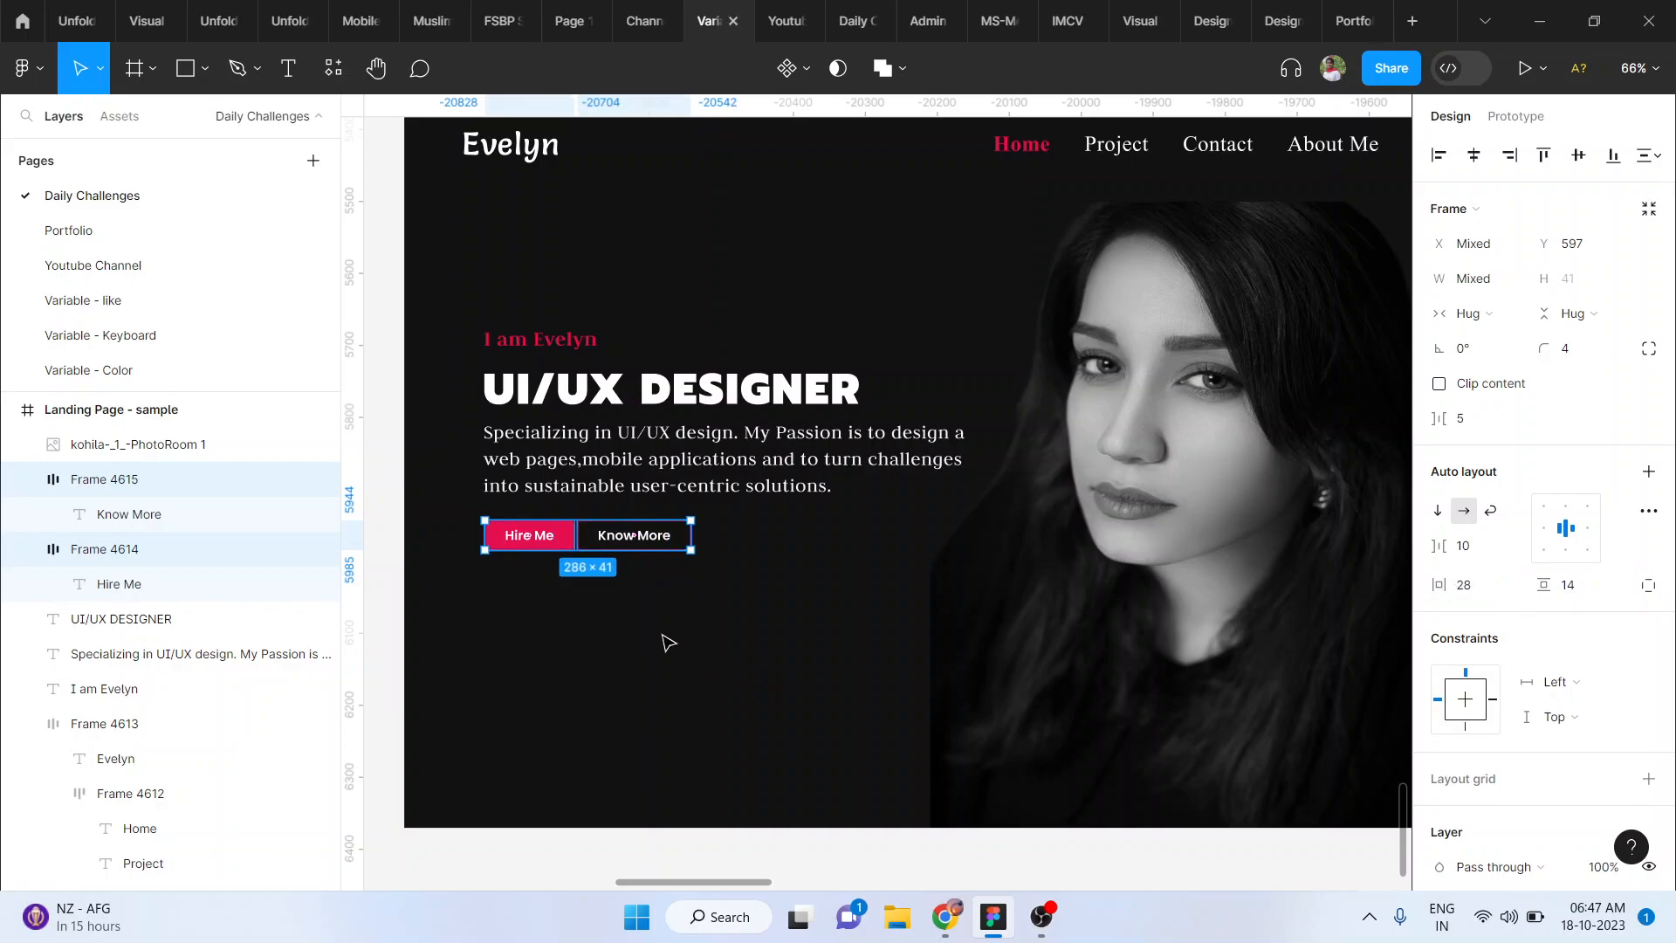
Step: Nudge the "Know More" button right to X 257 to widen its gap from the "Hire Me" button
click(625, 587)
click(600, 549)
key(Right)
key(Right)
key(Right)
key(Right)
key(Right)
key(Right)
key(Right)
key(Right)
key(Right)
key(Right)
key(Right)
key(Right)
key(Right)
key(Right)
key(Right)
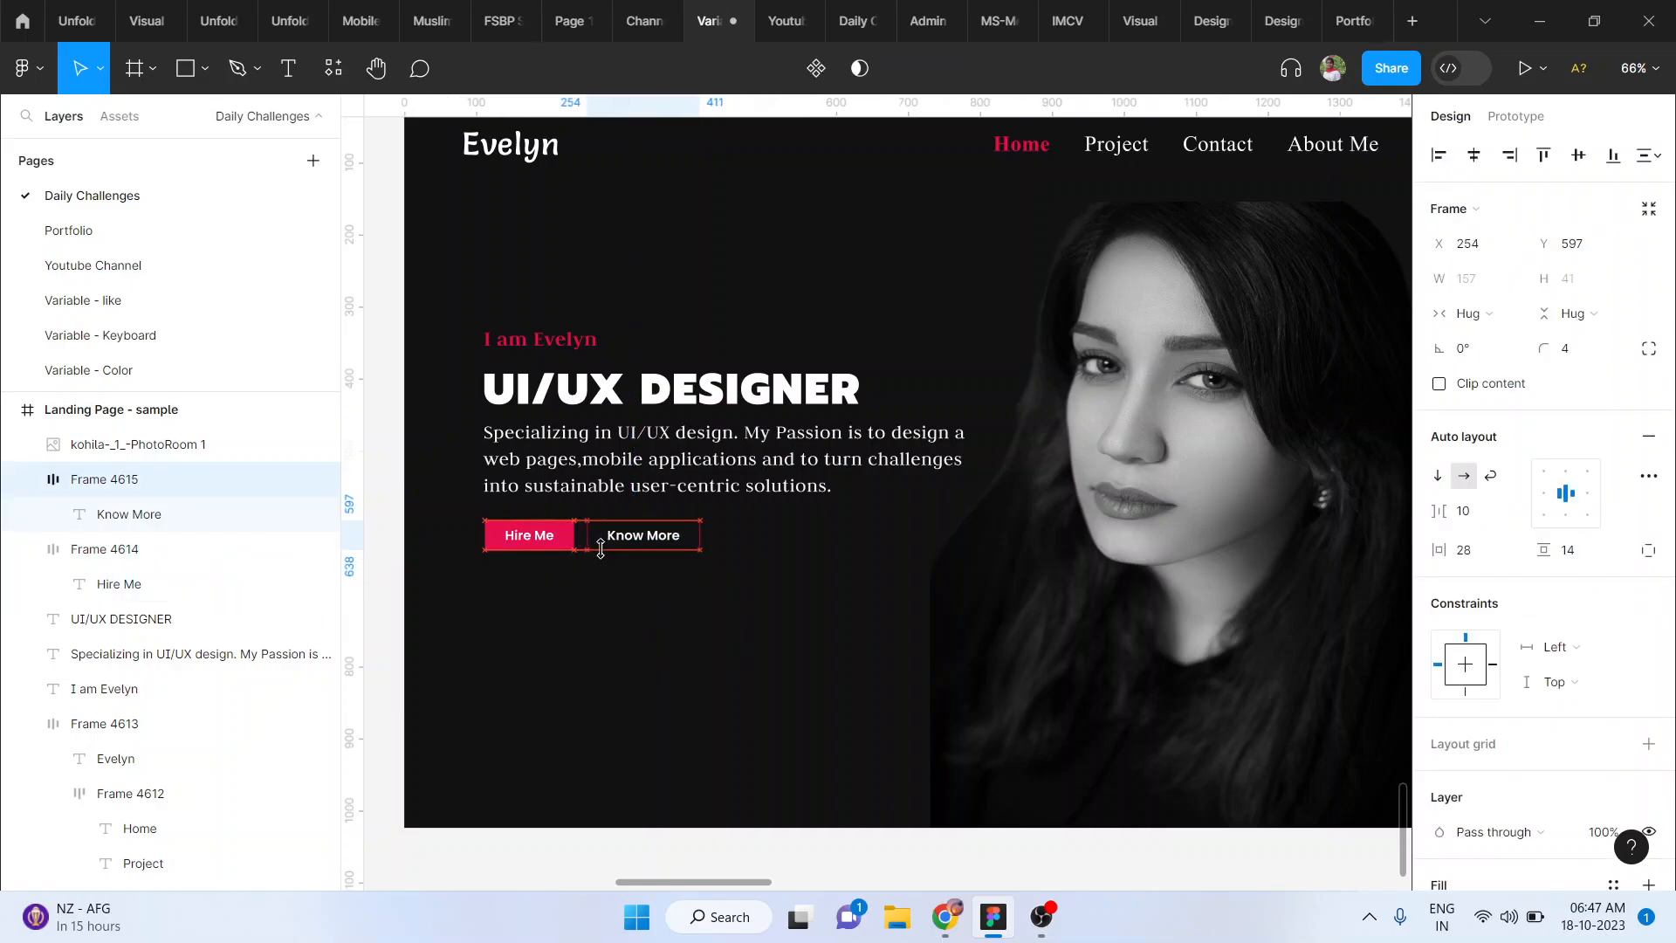
scroll(600, 548, down, 2)
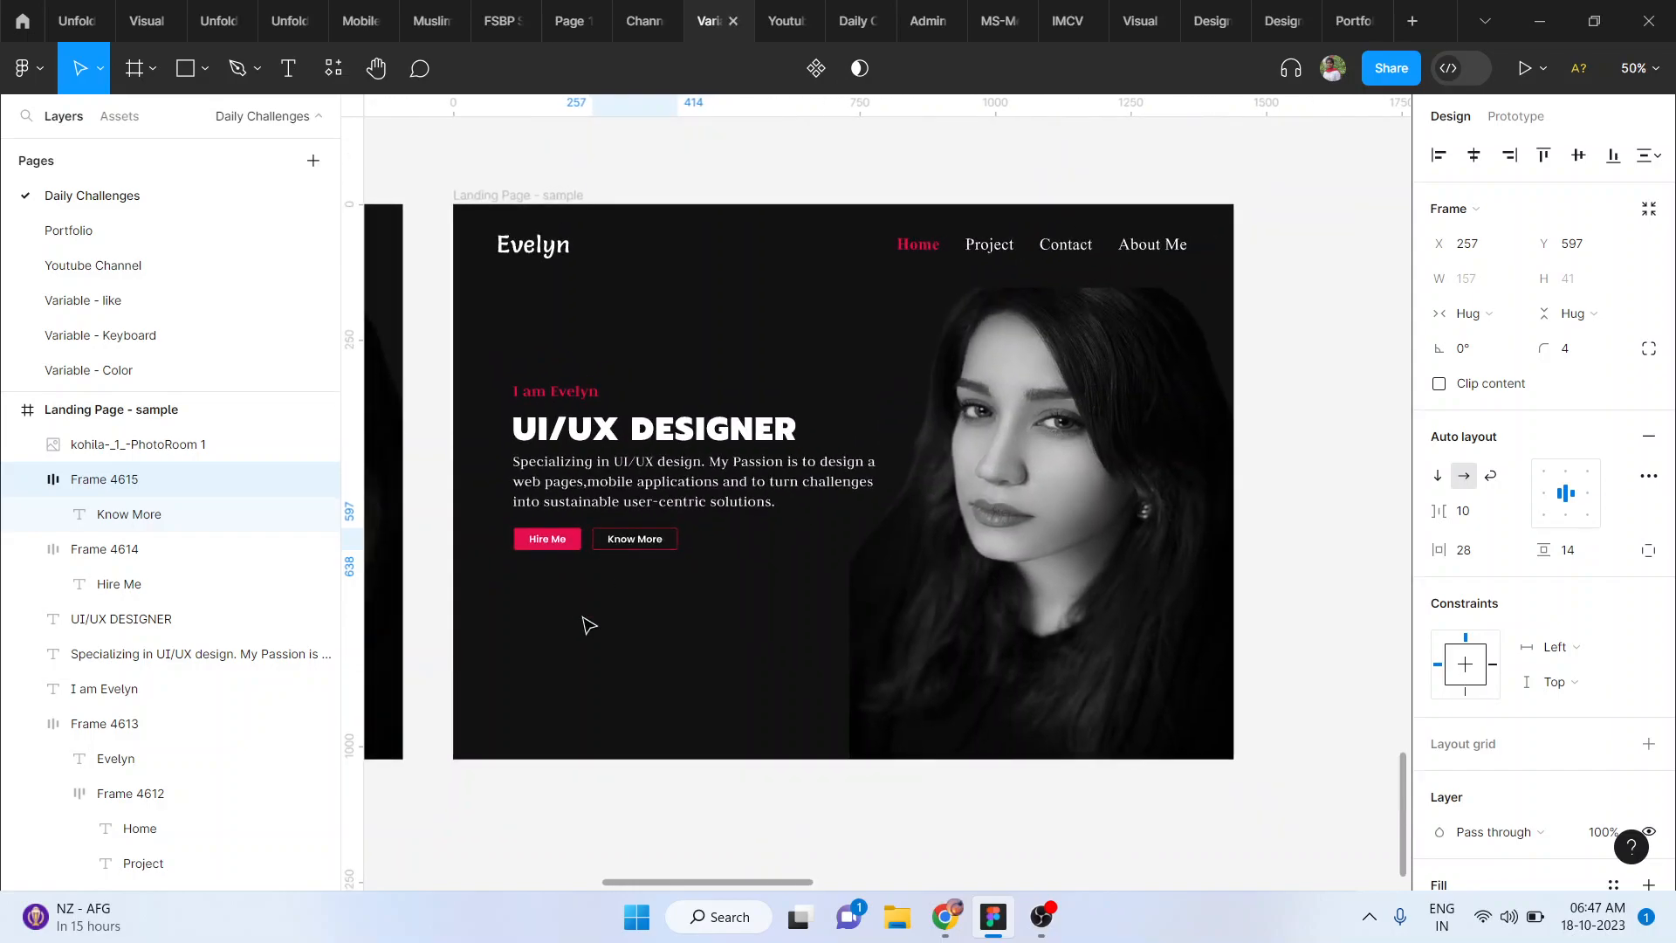
click(515, 804)
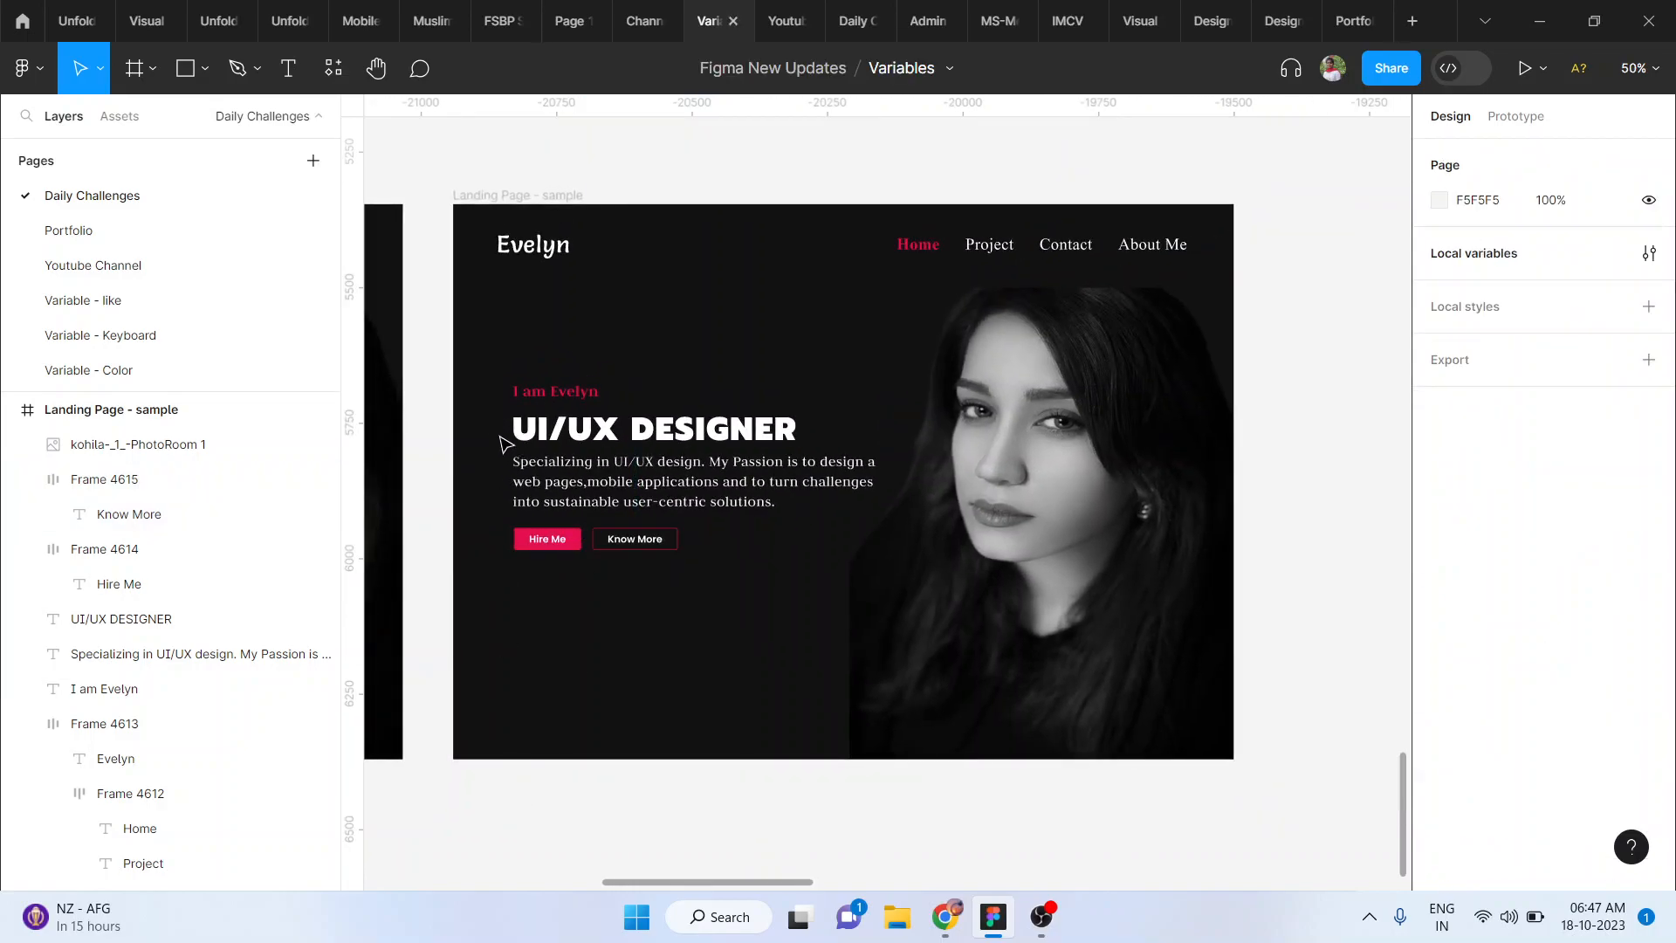
Step: Move the description paragraph and both buttons down 30 px to make room below the heading
click(528, 493)
shift+click(543, 545)
shift+click(625, 539)
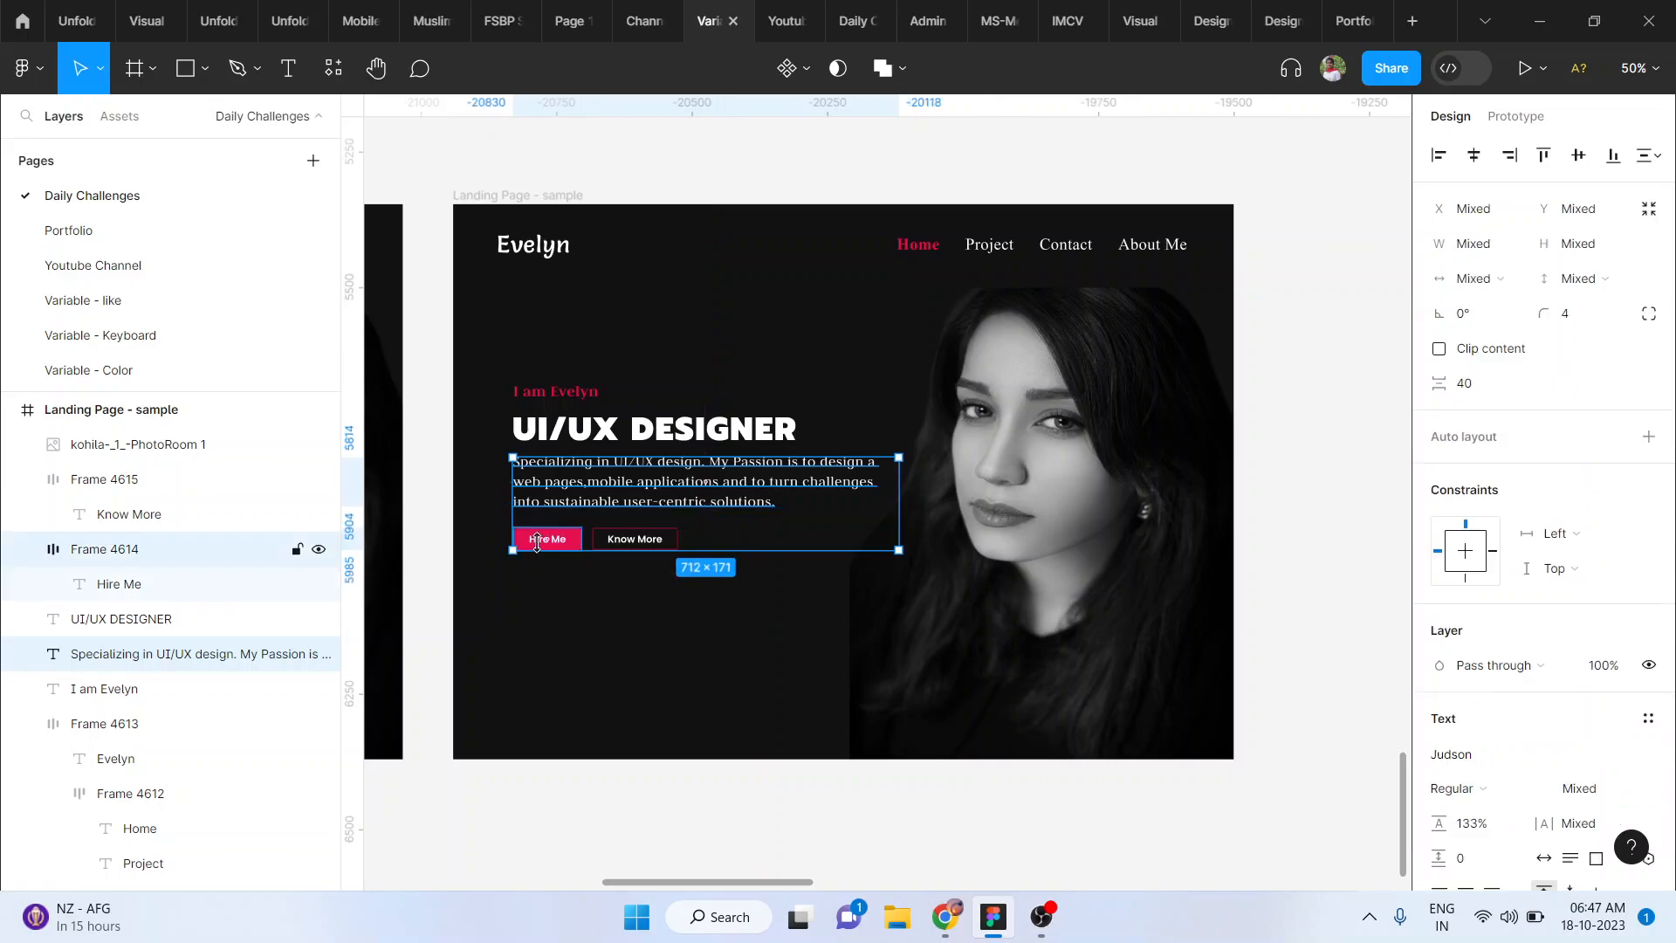
drag(623, 532, 624, 542)
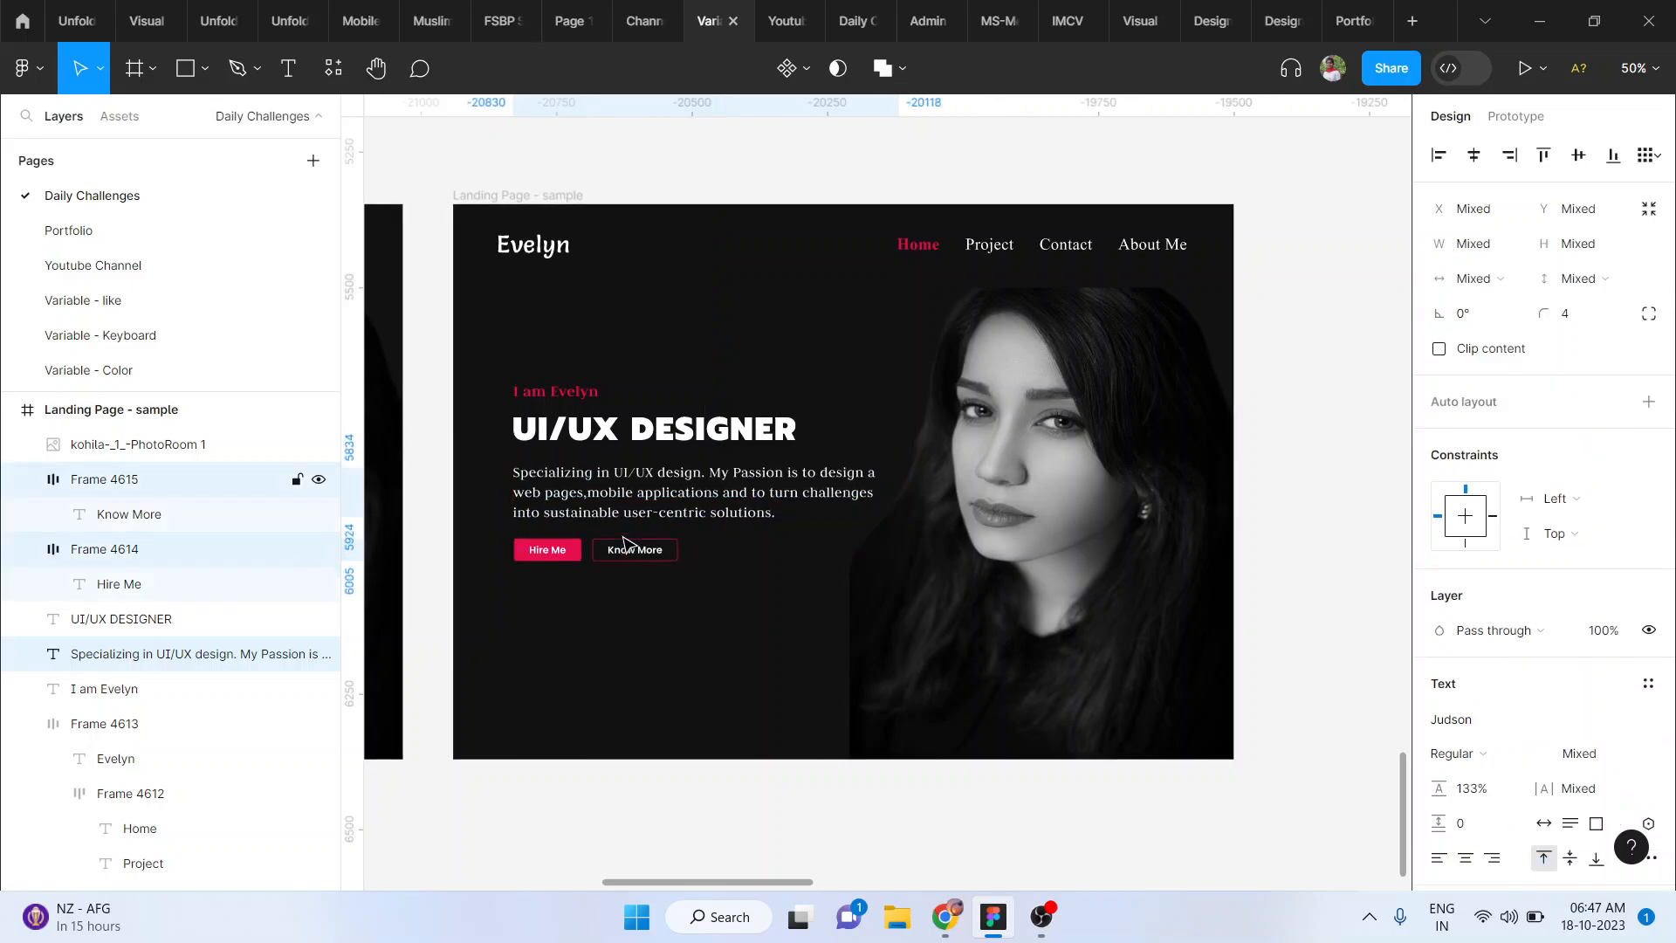
key(shift+Down)
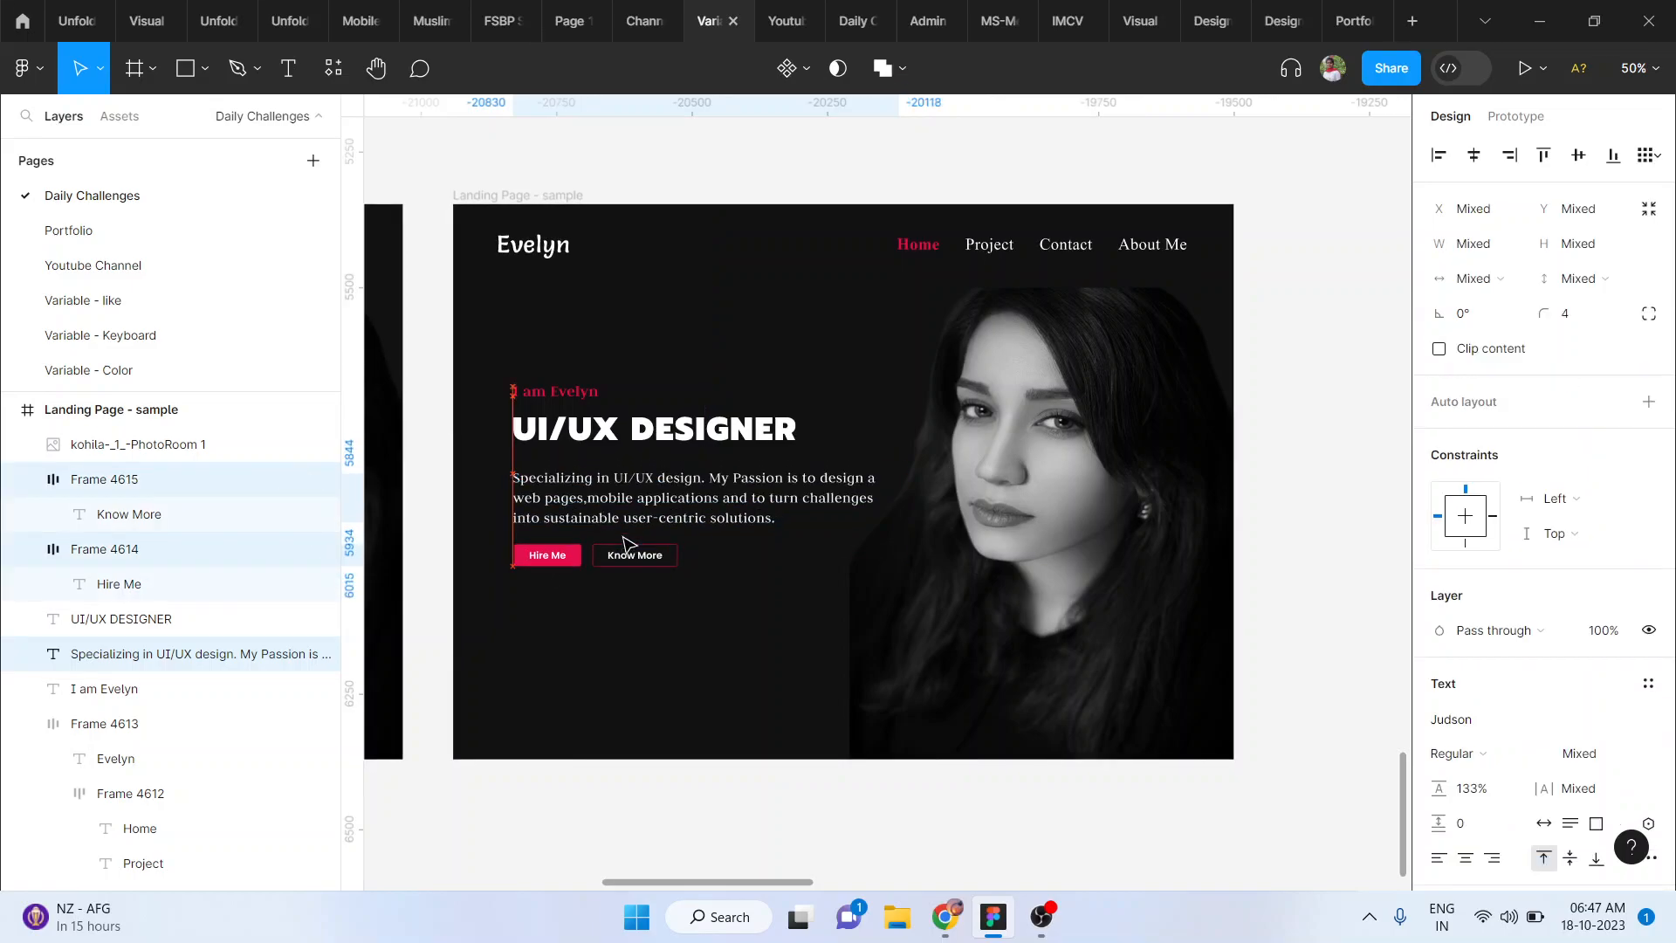
Step: Set the font size of the "UI/UX DESIGNER" heading to 70
click(682, 428)
click(1590, 635)
text(7)
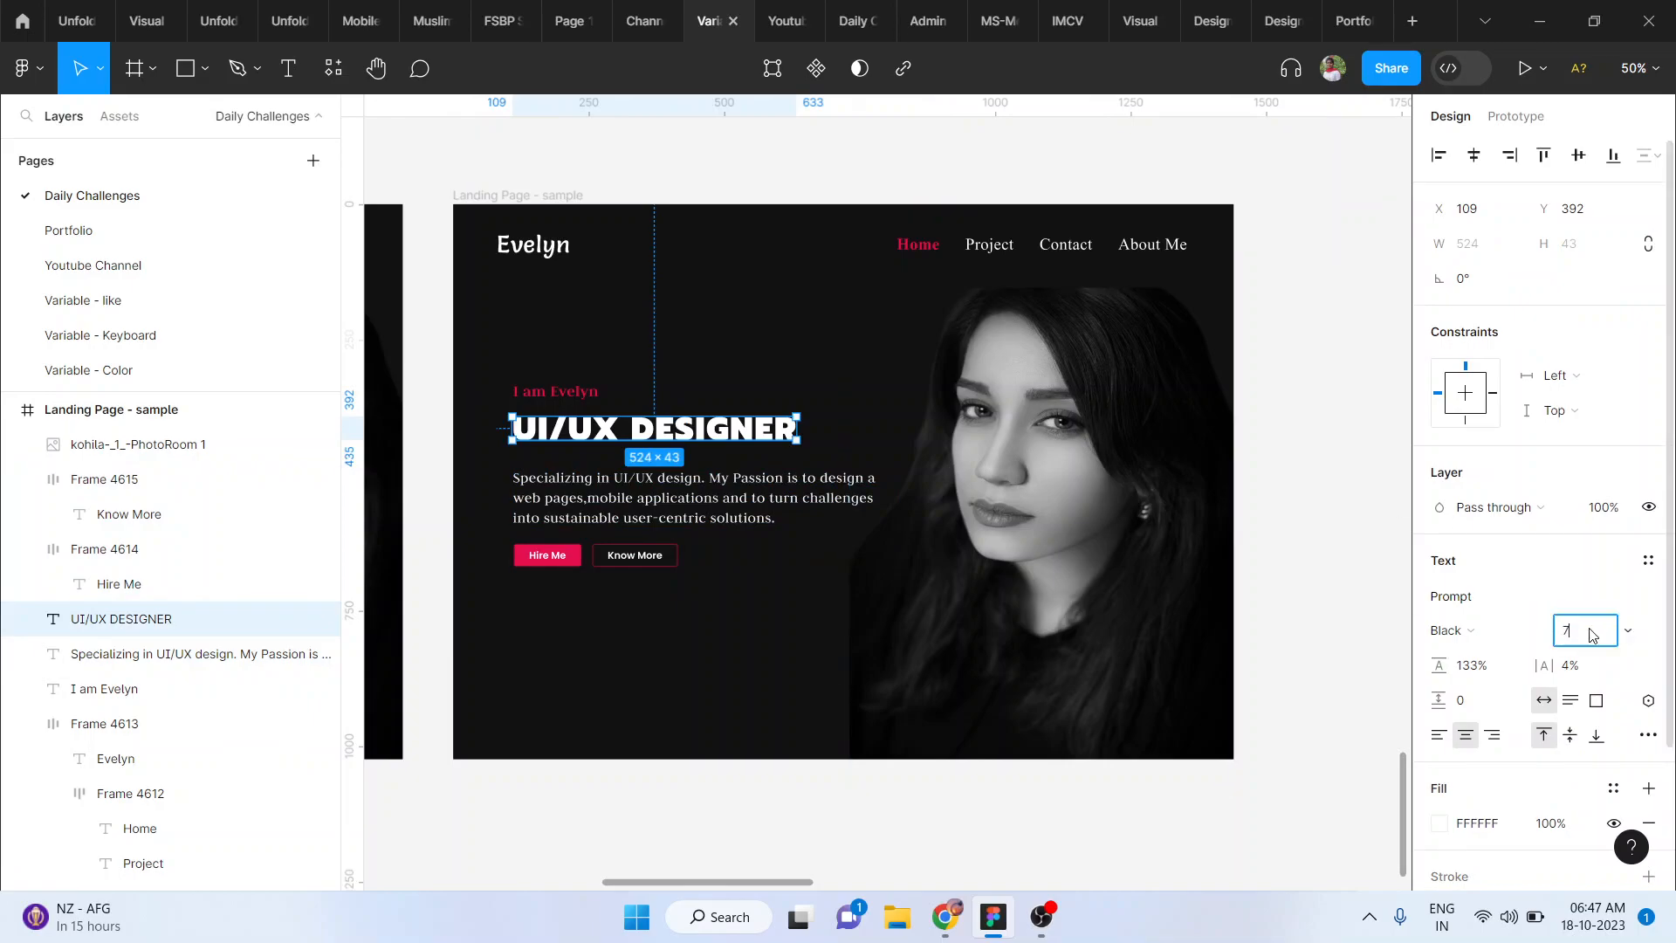
text(0)
key(Return)
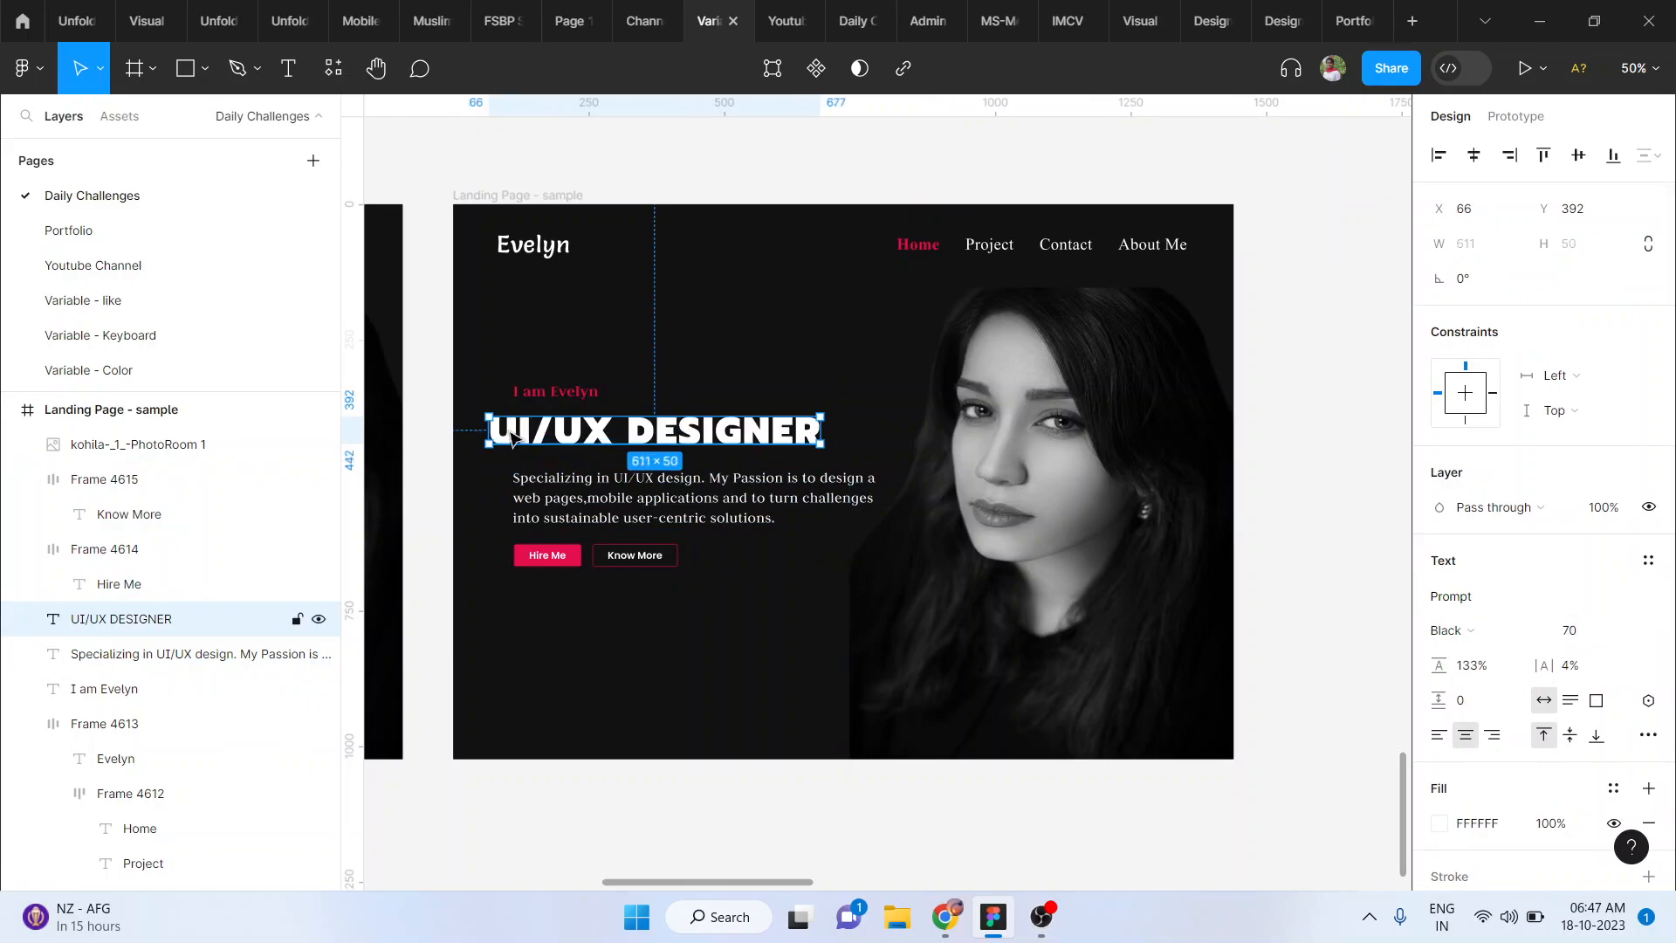
Step: Move the "UI/UX DESIGNER" heading to X 110, Y 401, aligning it with the greeting line and description
scroll(511, 436, up, 5)
key(shift+Right)
key(shift+Right)
key(shift+Right)
key(shift+Right)
mouse_move(589, 433)
mouse_down()
mouse_move(606, 434)
mouse_move(573, 438)
mouse_up()
Step: Deselect the heading and review the sample landing page's overall layout alongside the neighbouring original design
scroll(573, 434, down, 3)
scroll(572, 437, down, 2)
scroll(570, 428, down, 3)
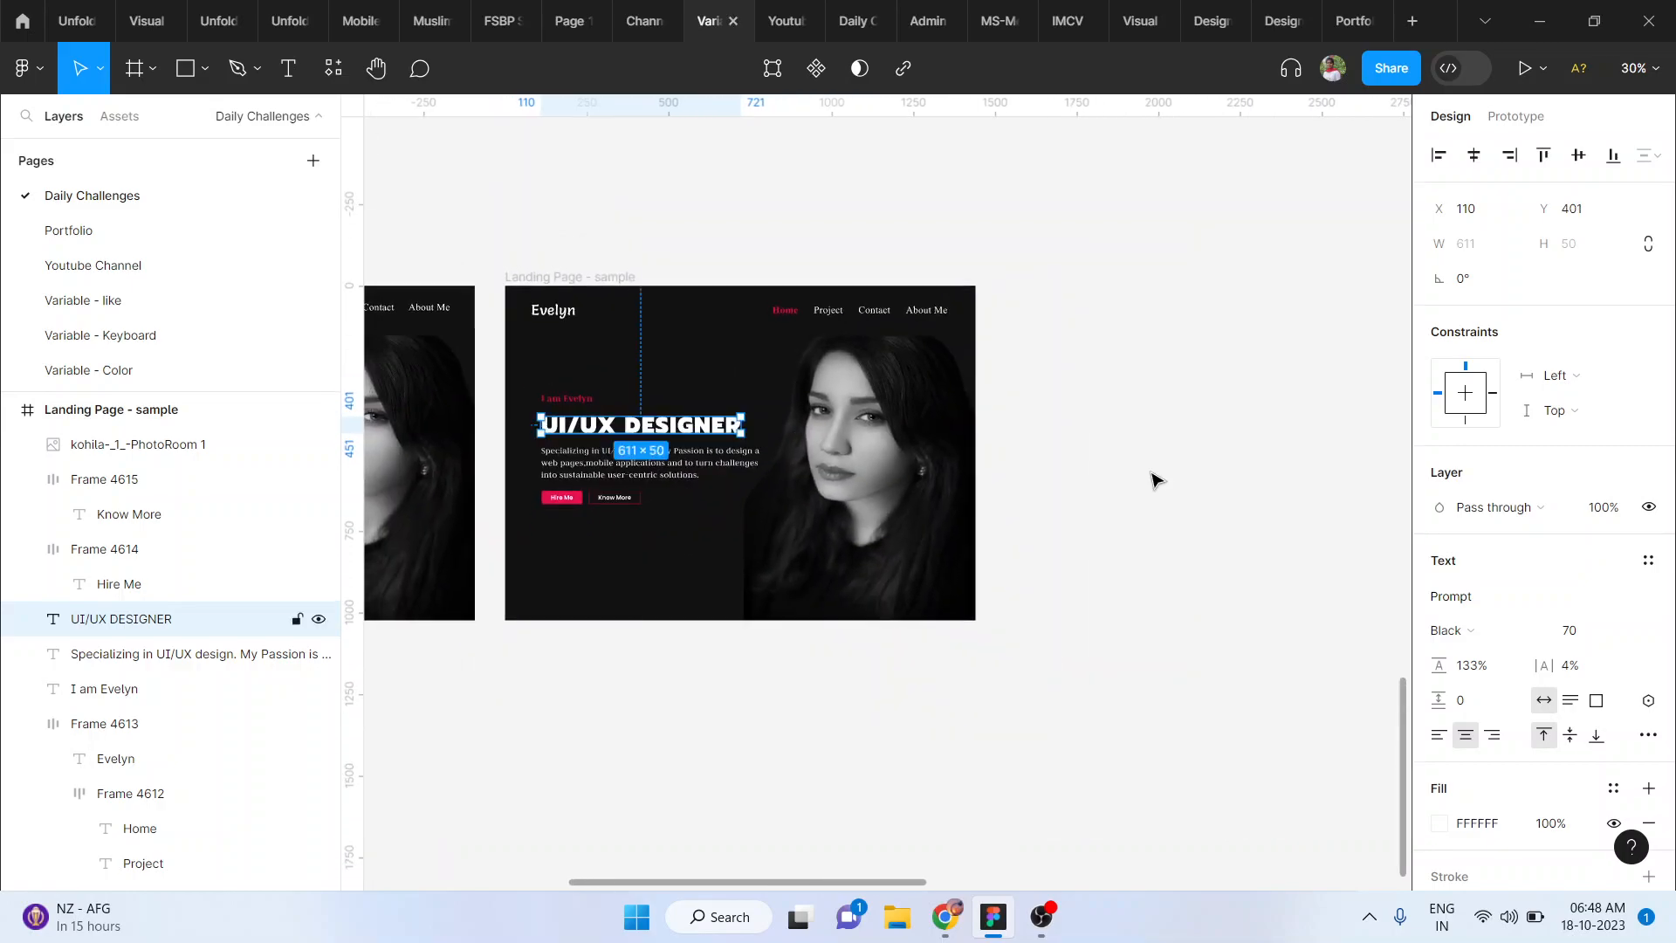
click(1153, 474)
scroll(1153, 474, left, 3)
scroll(1153, 474, right, 2)
scroll(1153, 473, up, 2)
scroll(1156, 481, up, 1)
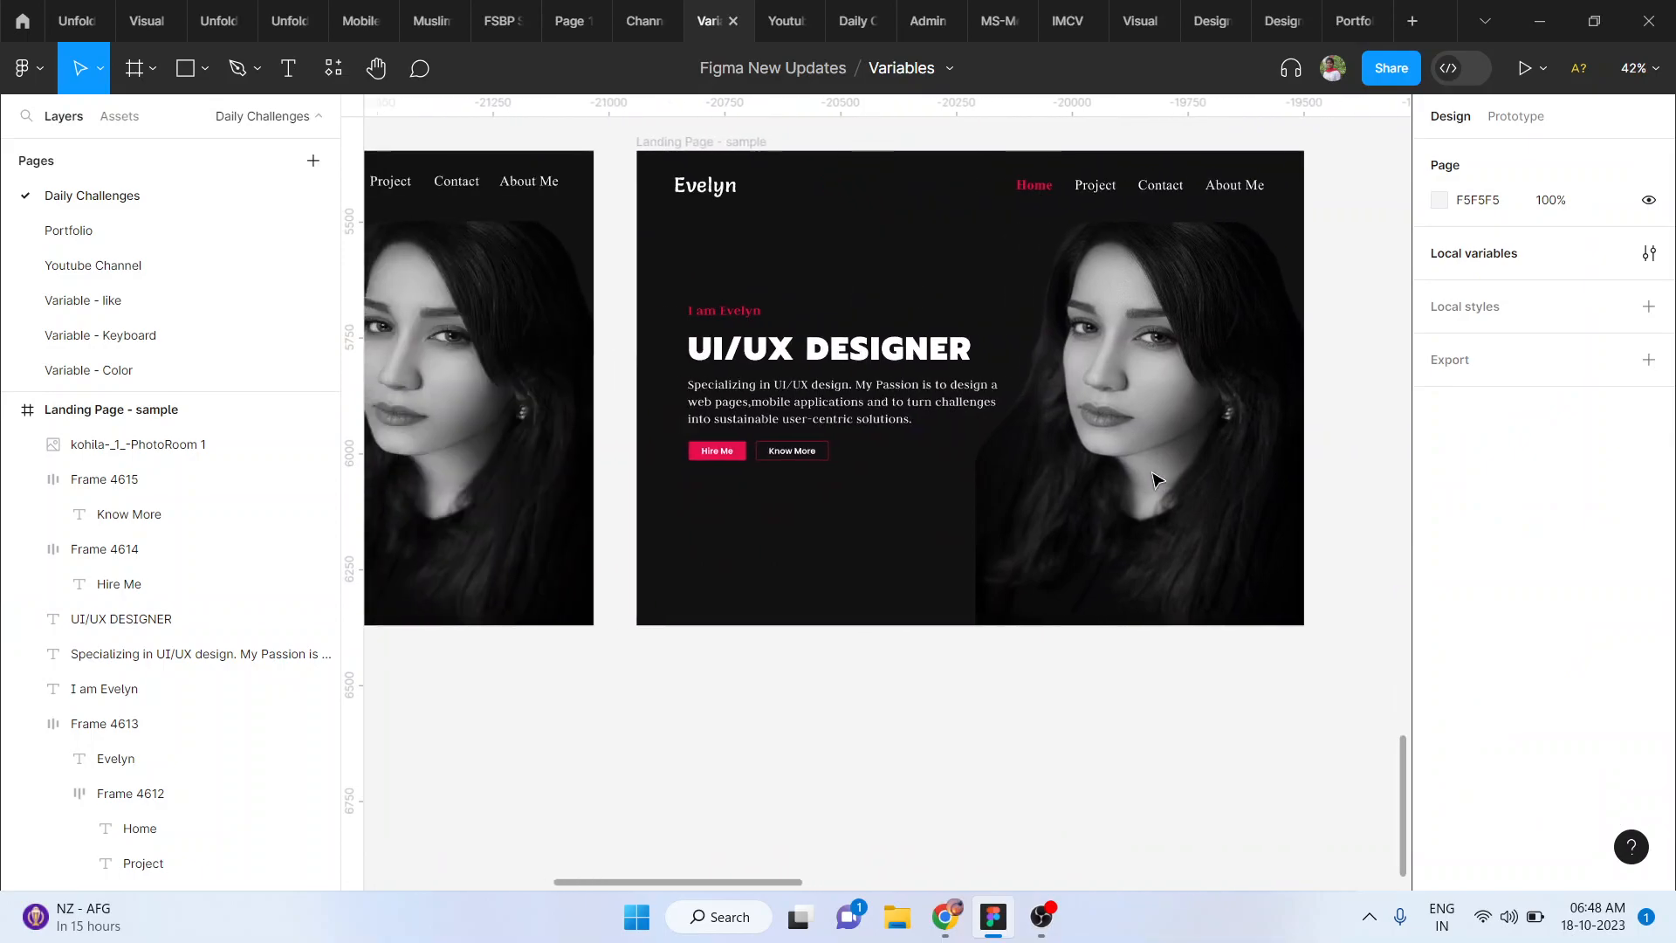
scroll(1156, 480, up, 2)
scroll(1156, 480, up, 3)
scroll(1156, 480, right, 2)
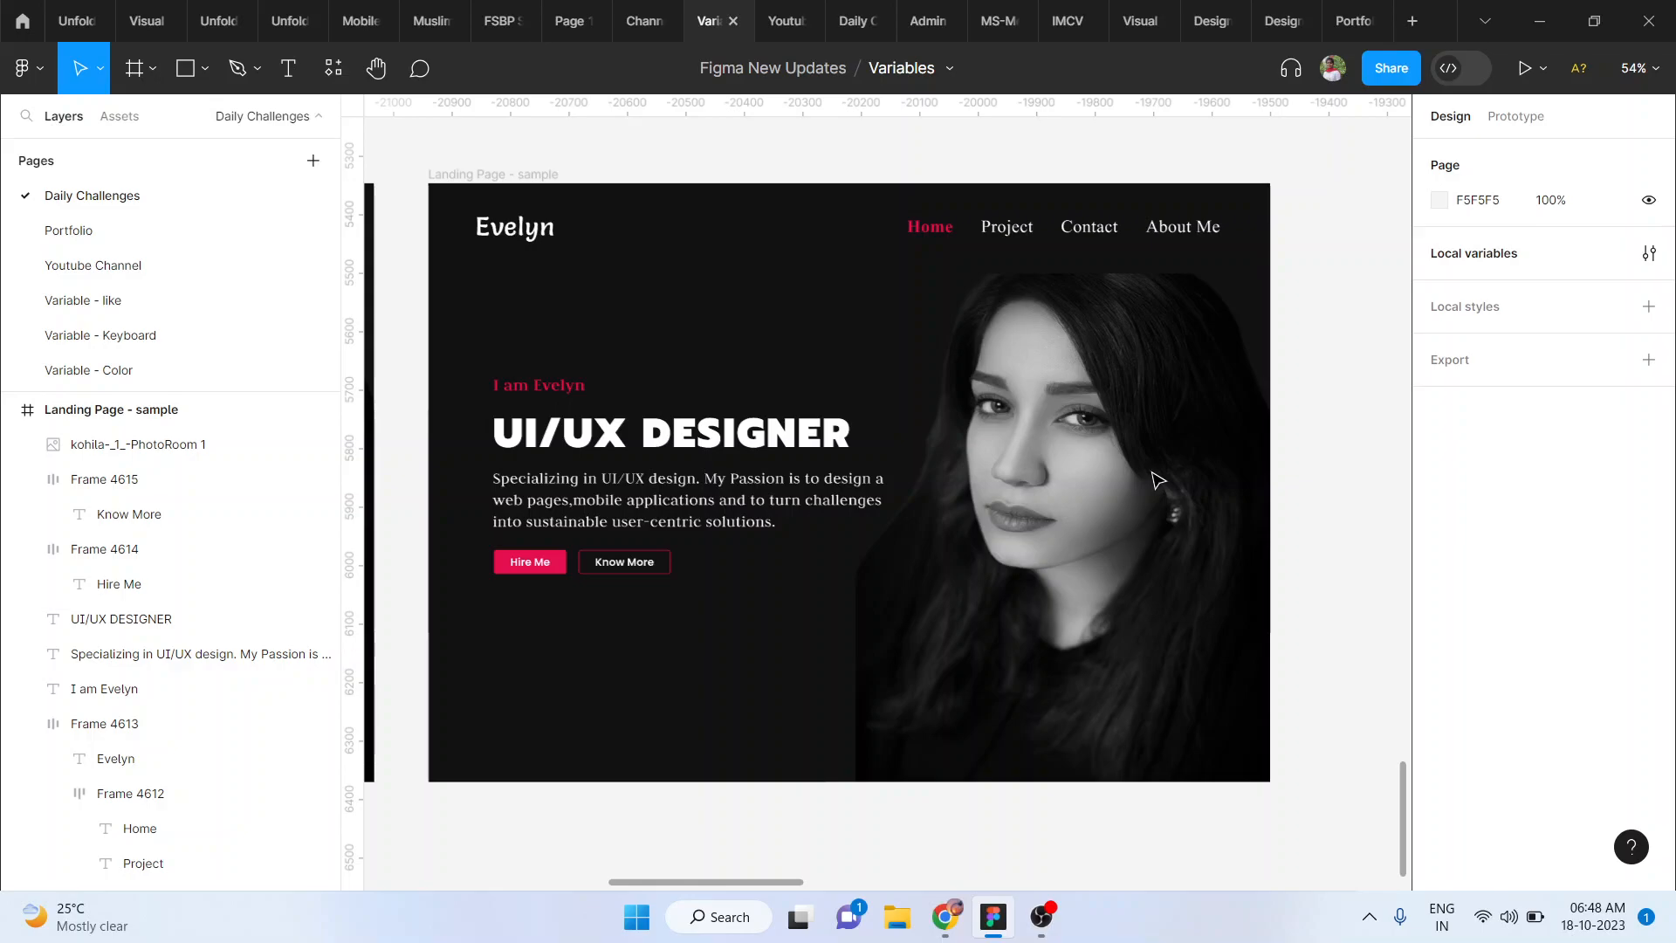
scroll(1099, 538, left, 3)
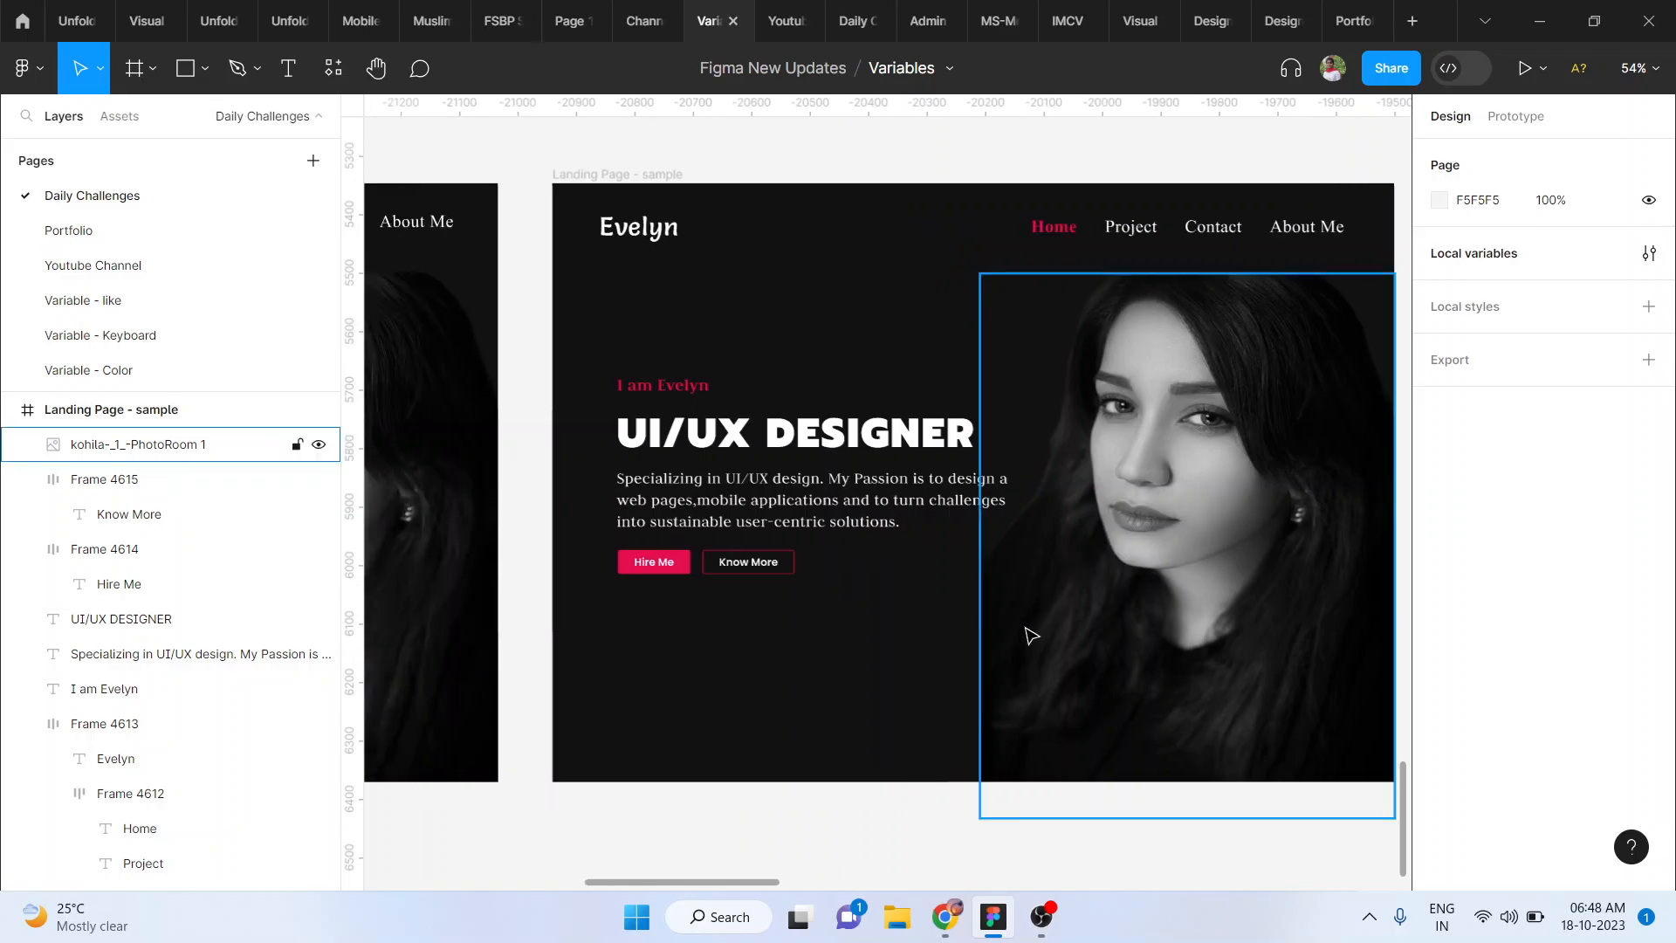
scroll(820, 678, left, 2)
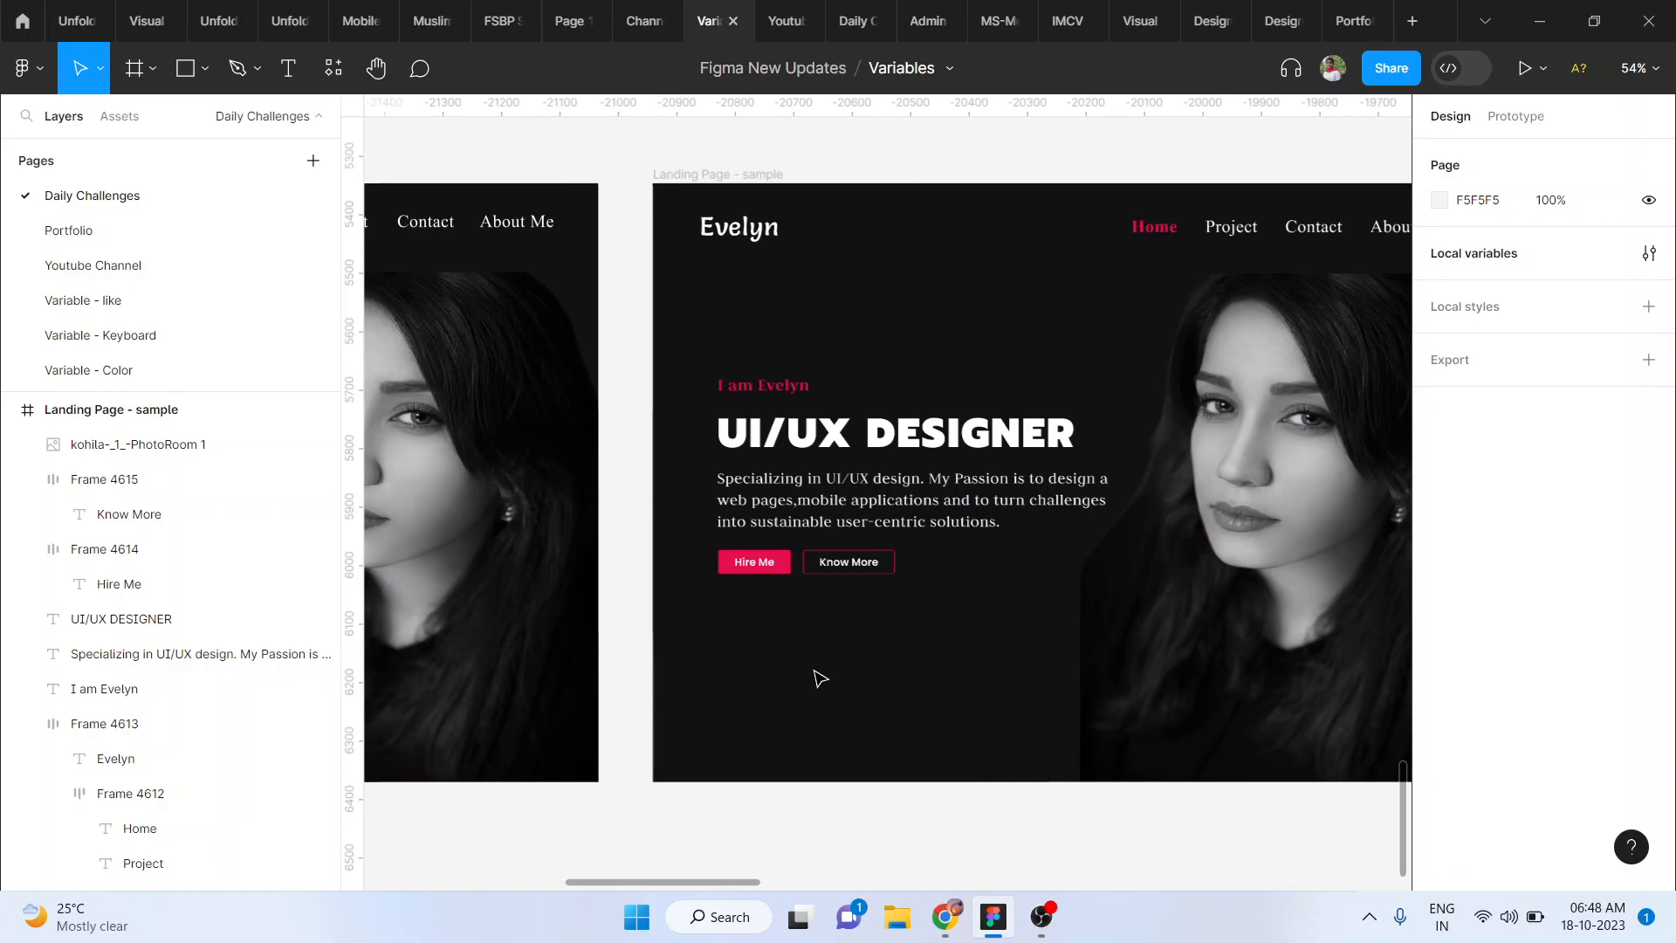
scroll(820, 679, left, 1)
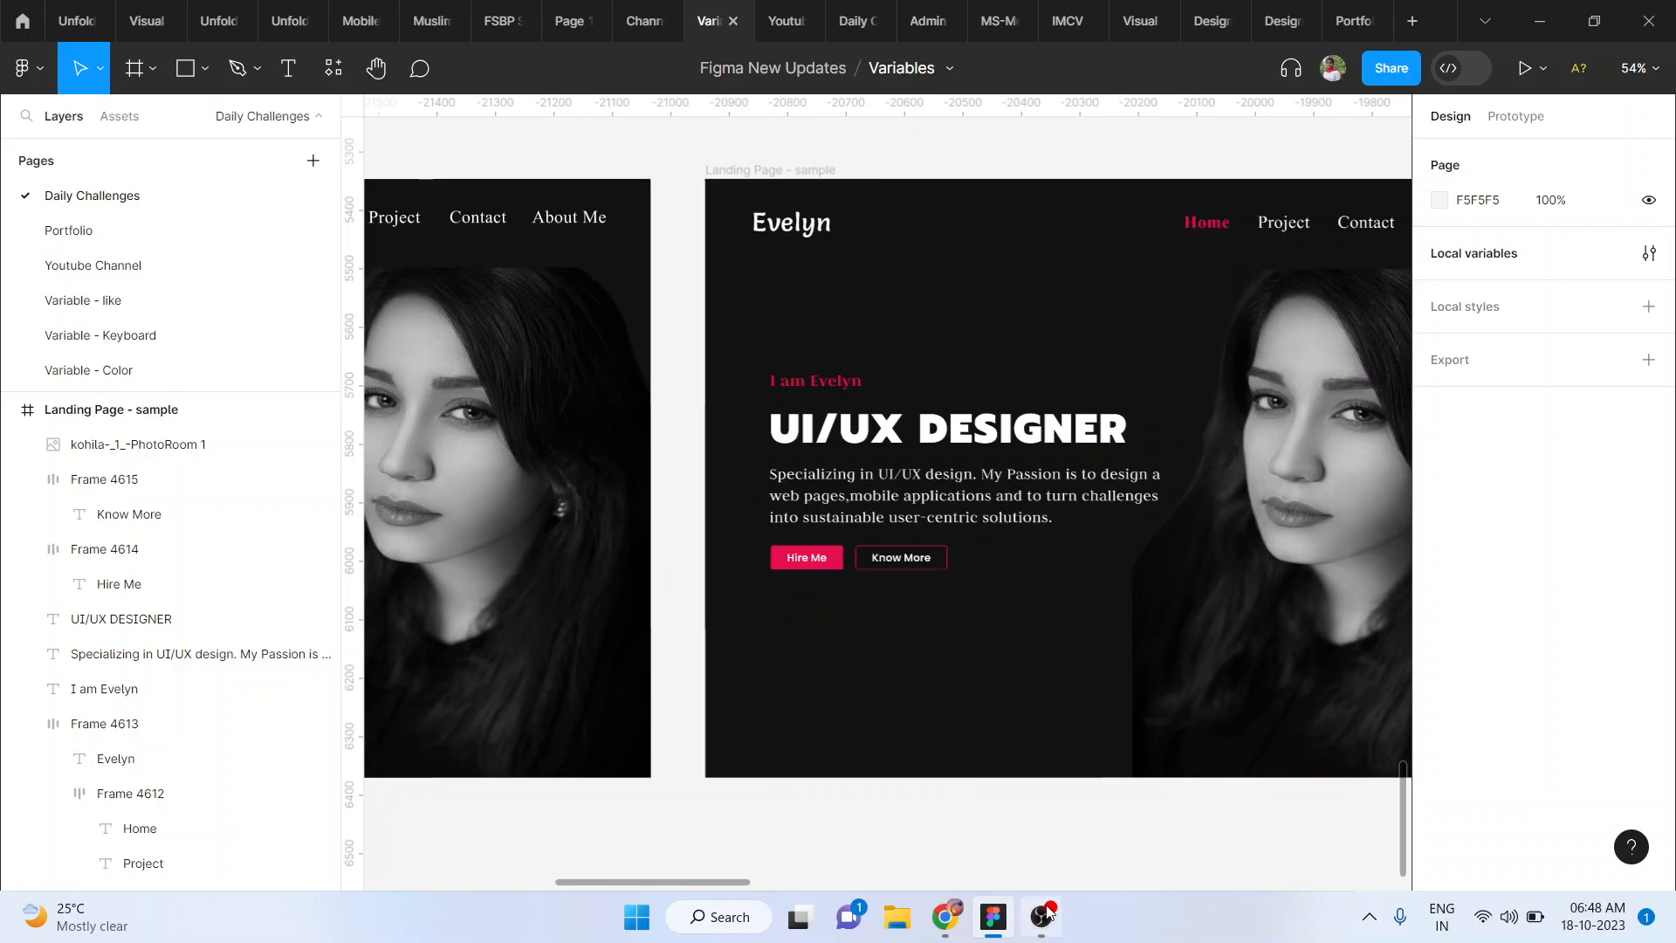